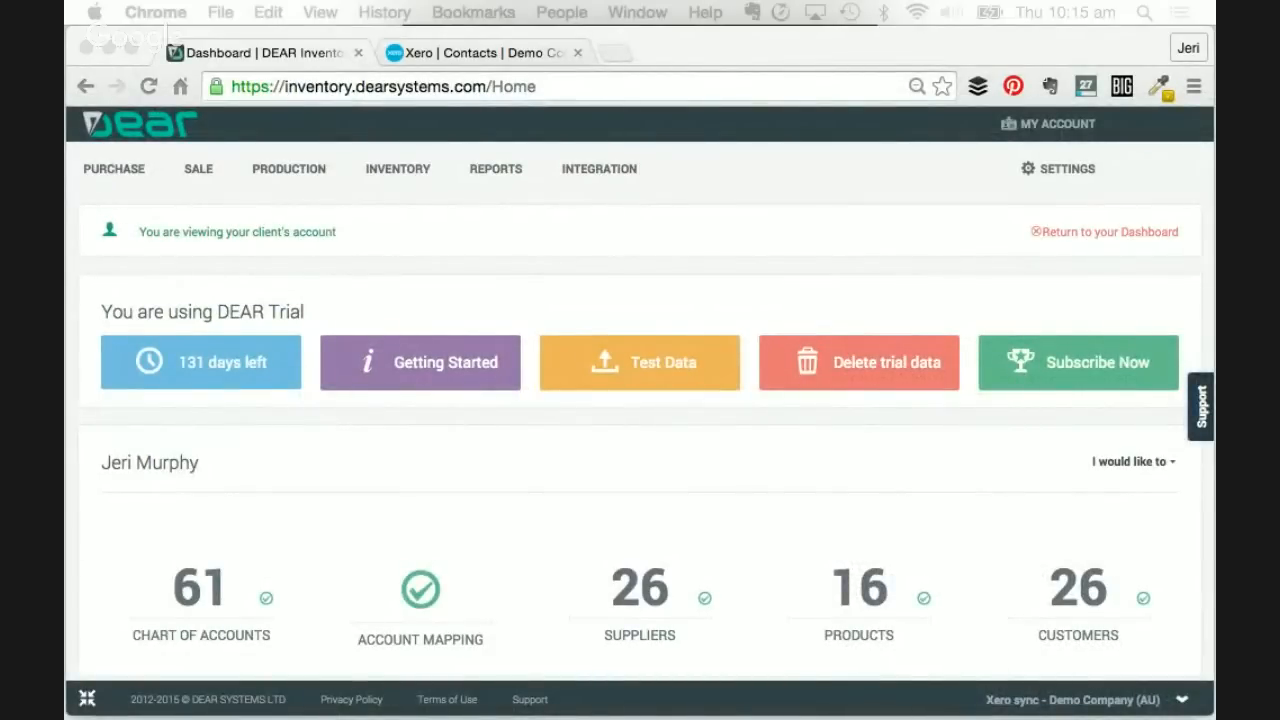
# - Drag the WhichAddOn 'DEAR Inventory latest improvements' article tab into the window beside the DEAR Dashboard
pyautogui.moveTo(951, 180); pyautogui.dragTo(498, 42)
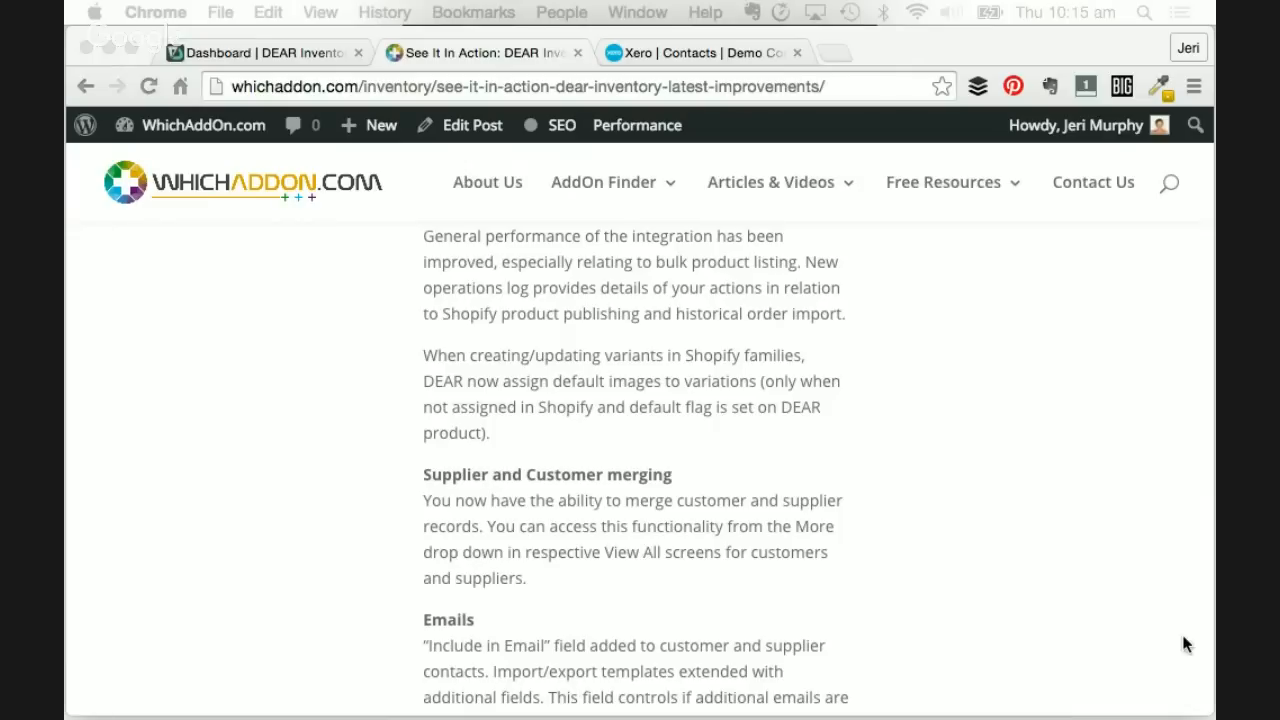
pyautogui.scroll(12, 783, 472)
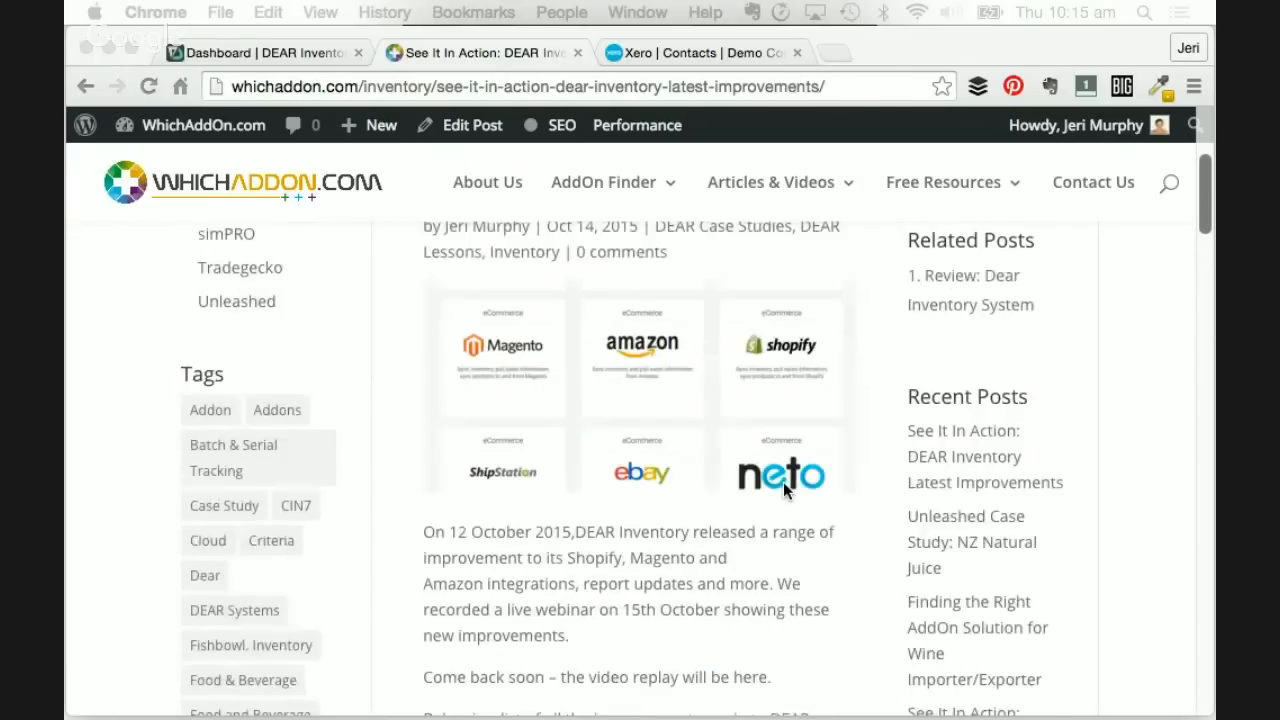
pyautogui.scroll(3, 783, 482)
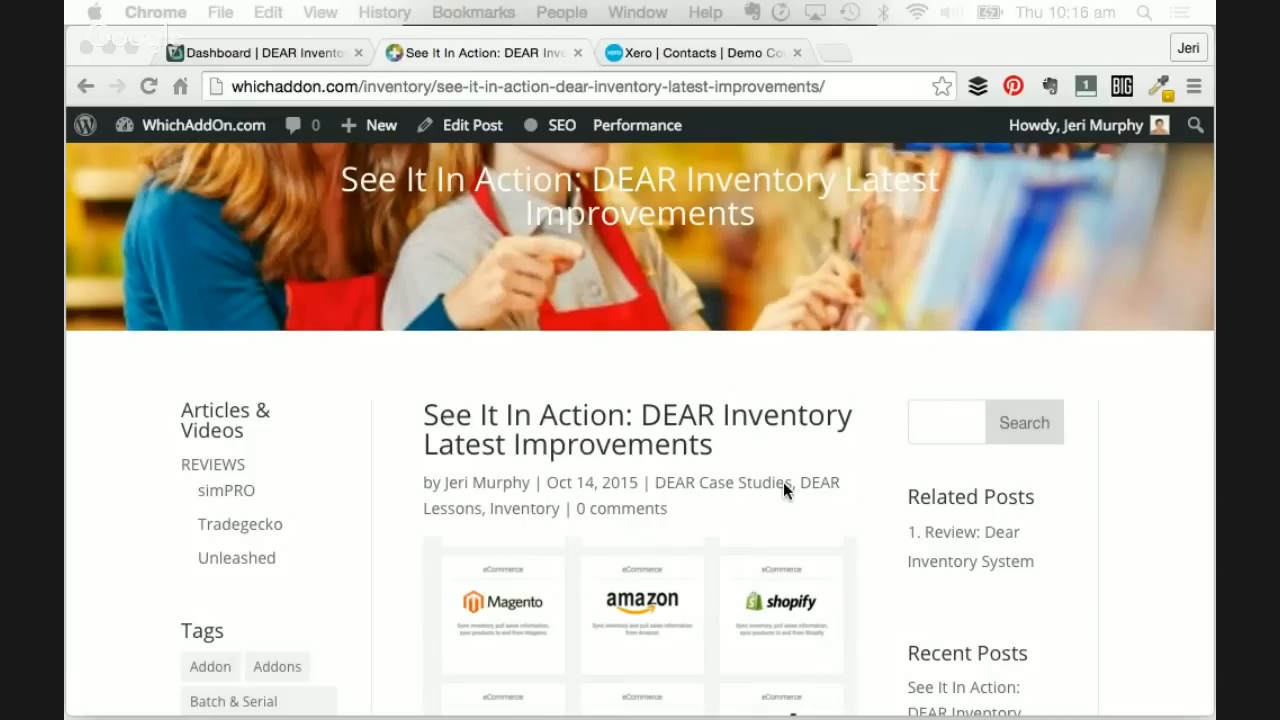
pyautogui.scroll(-3, 783, 482)
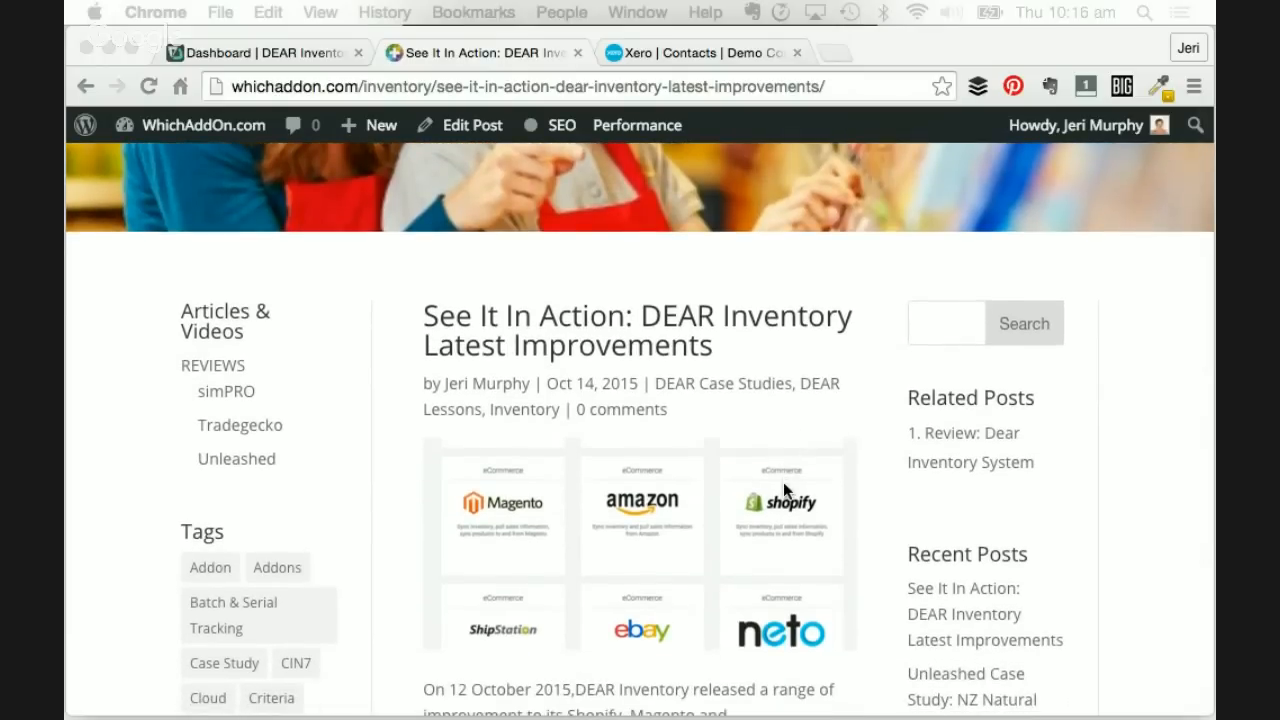
pyautogui.scroll(-3, 783, 482)
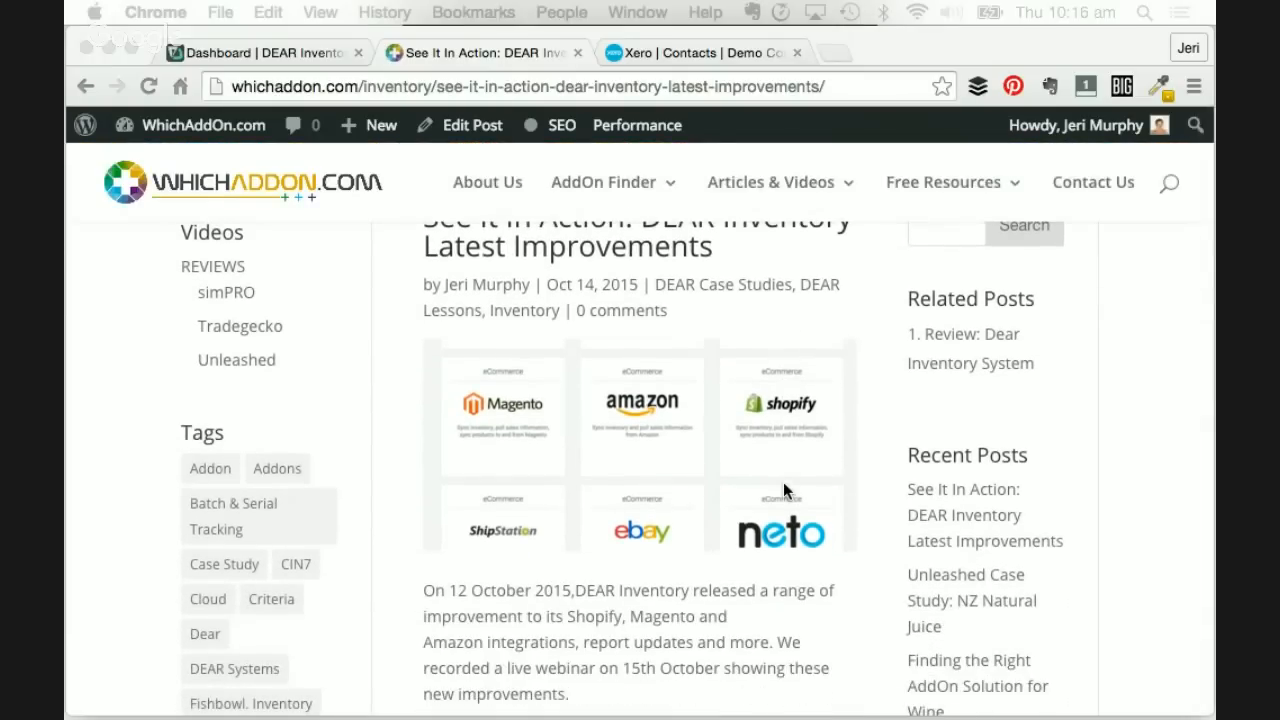
pyautogui.scroll(-8, 783, 482)
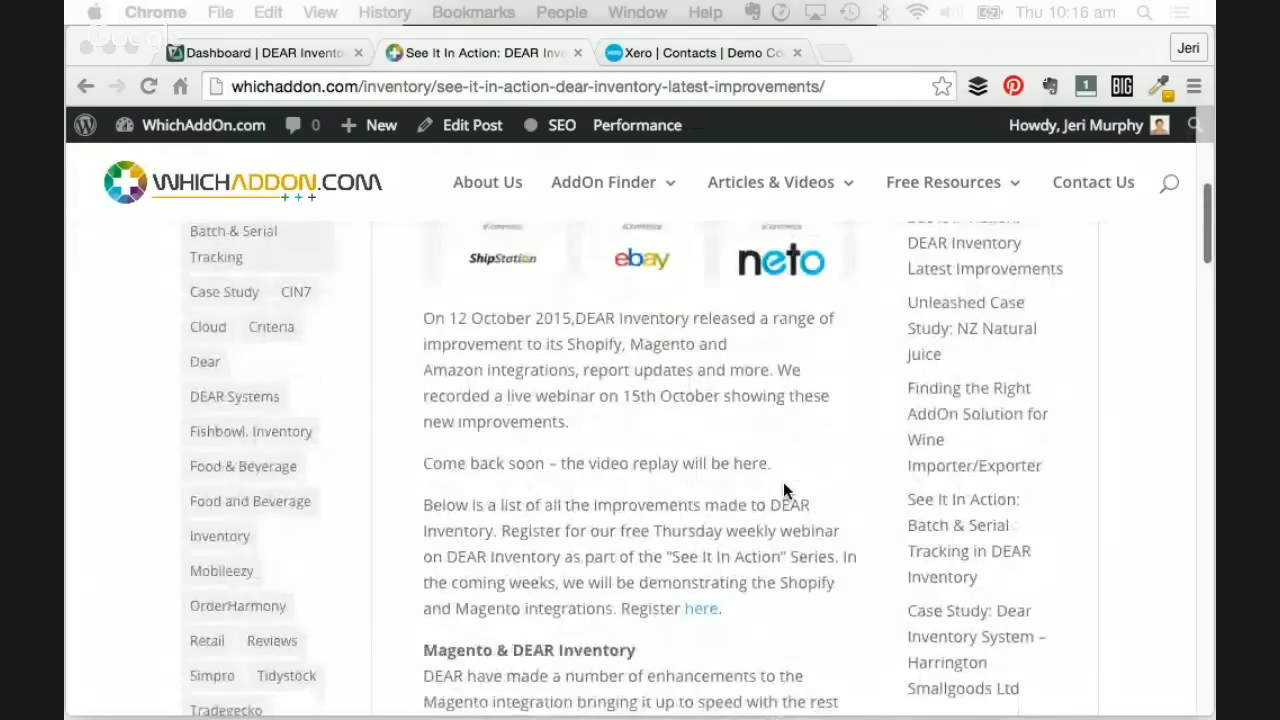
pyautogui.scroll(-7, 783, 482)
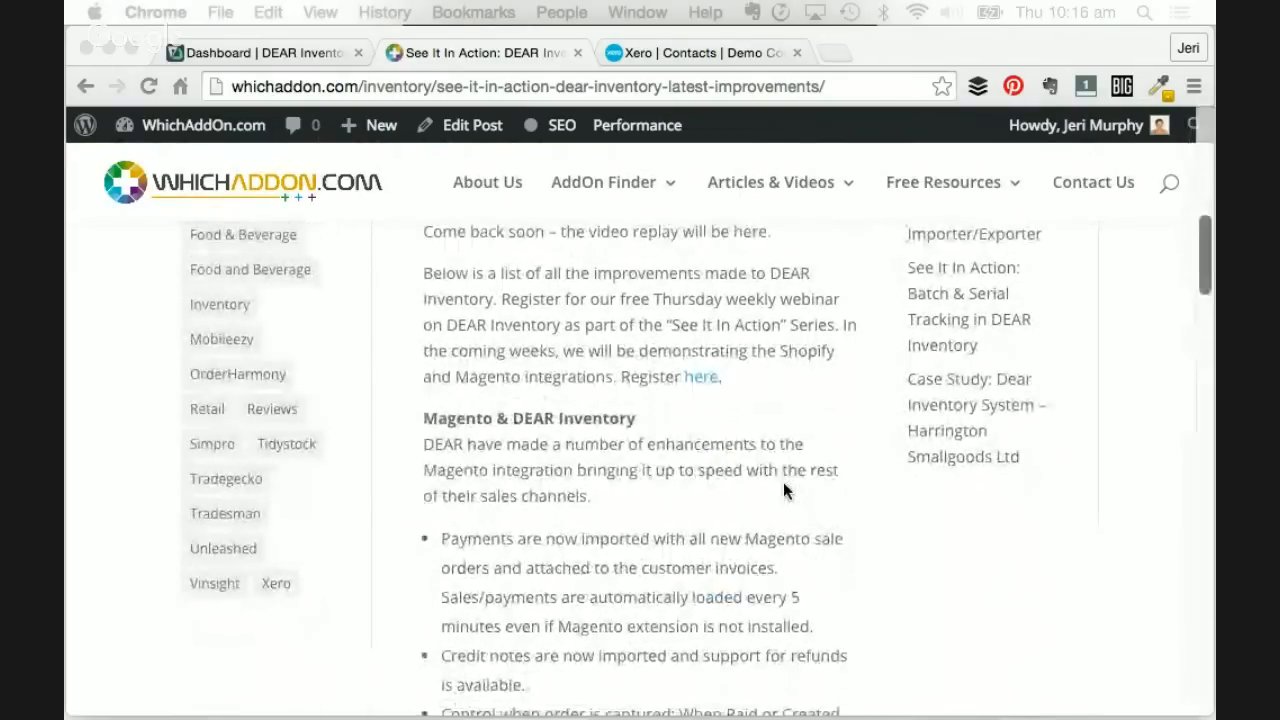
pyautogui.scroll(-1, 783, 489)
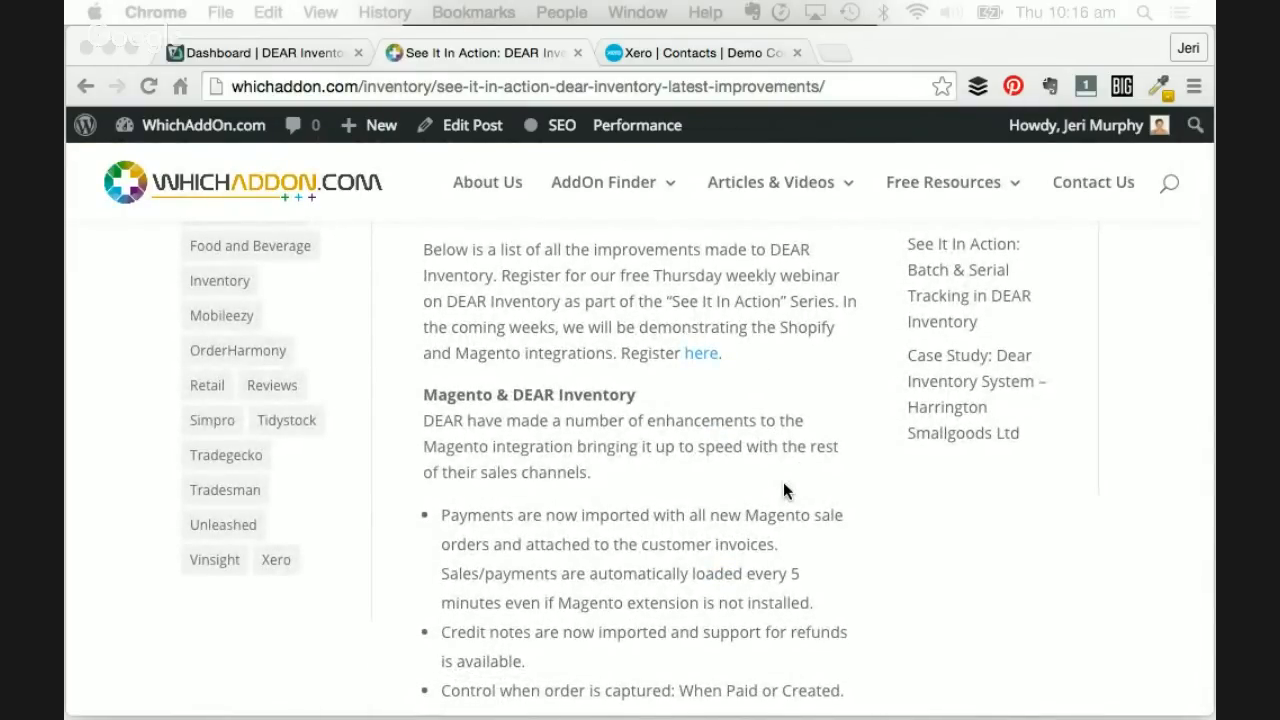
pyautogui.scroll(-1, 783, 482)
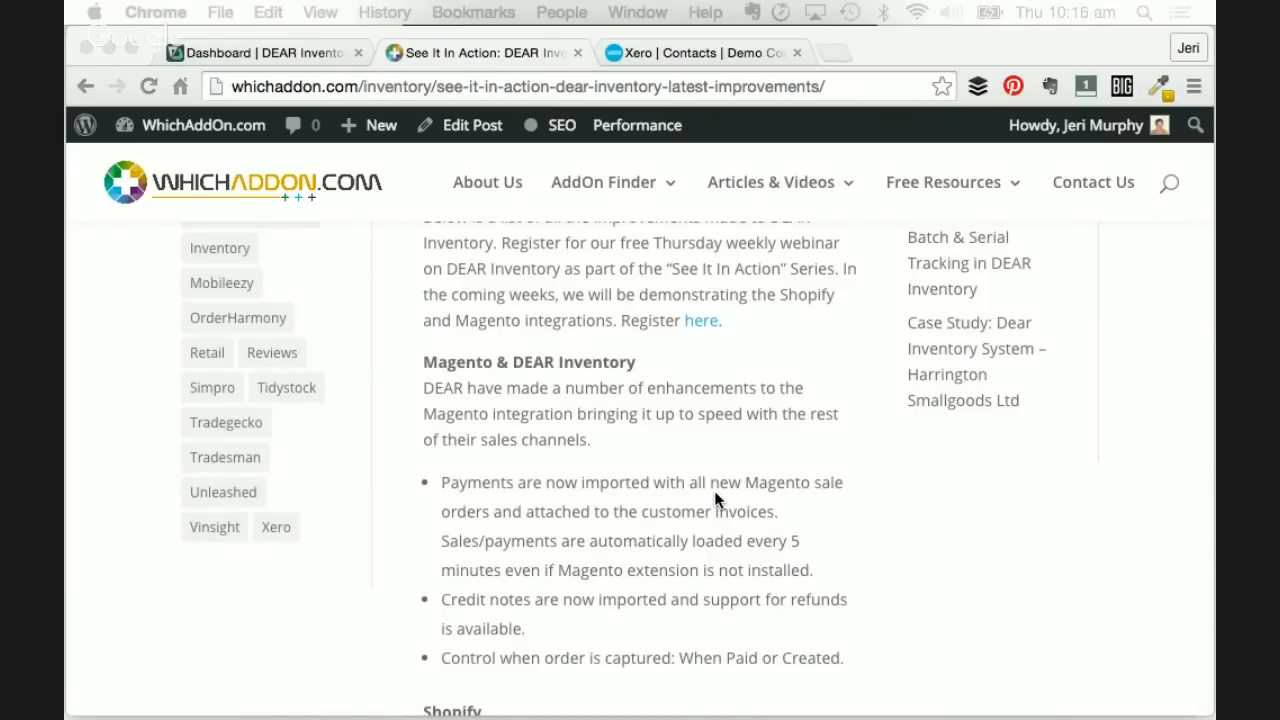
pyautogui.scroll(-1, 715, 498)
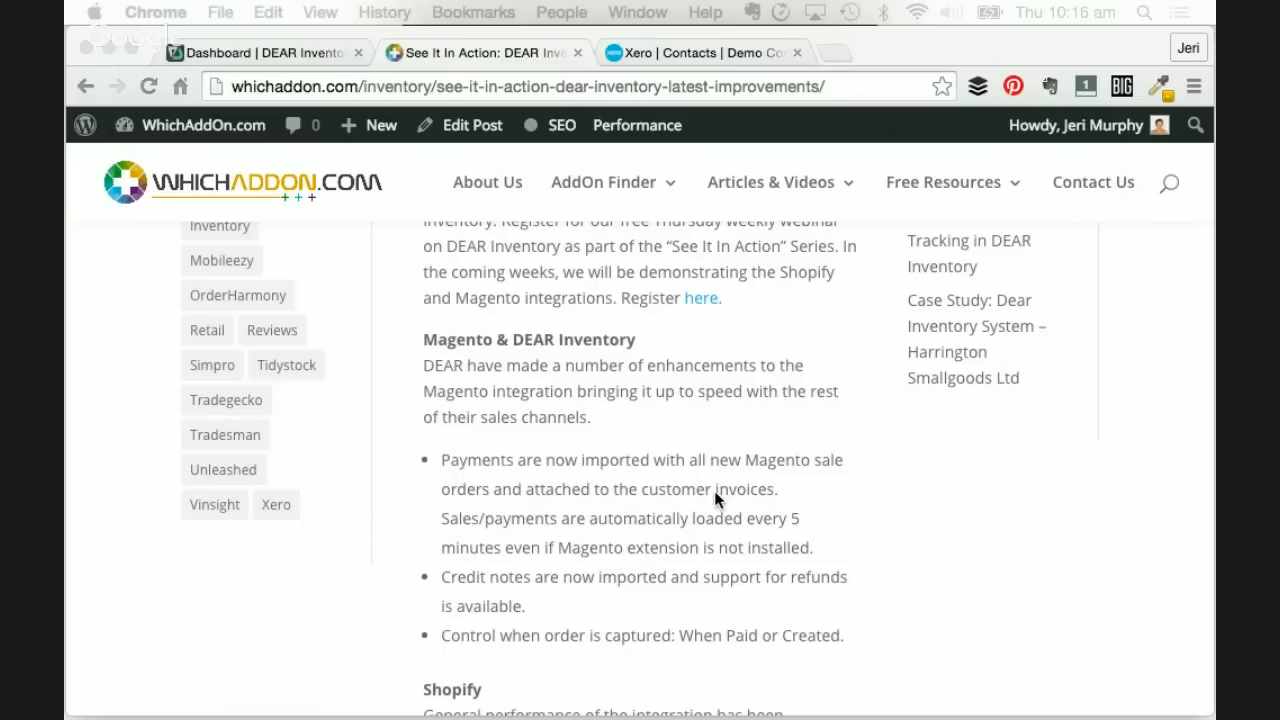
pyautogui.scroll(-5, 715, 497)
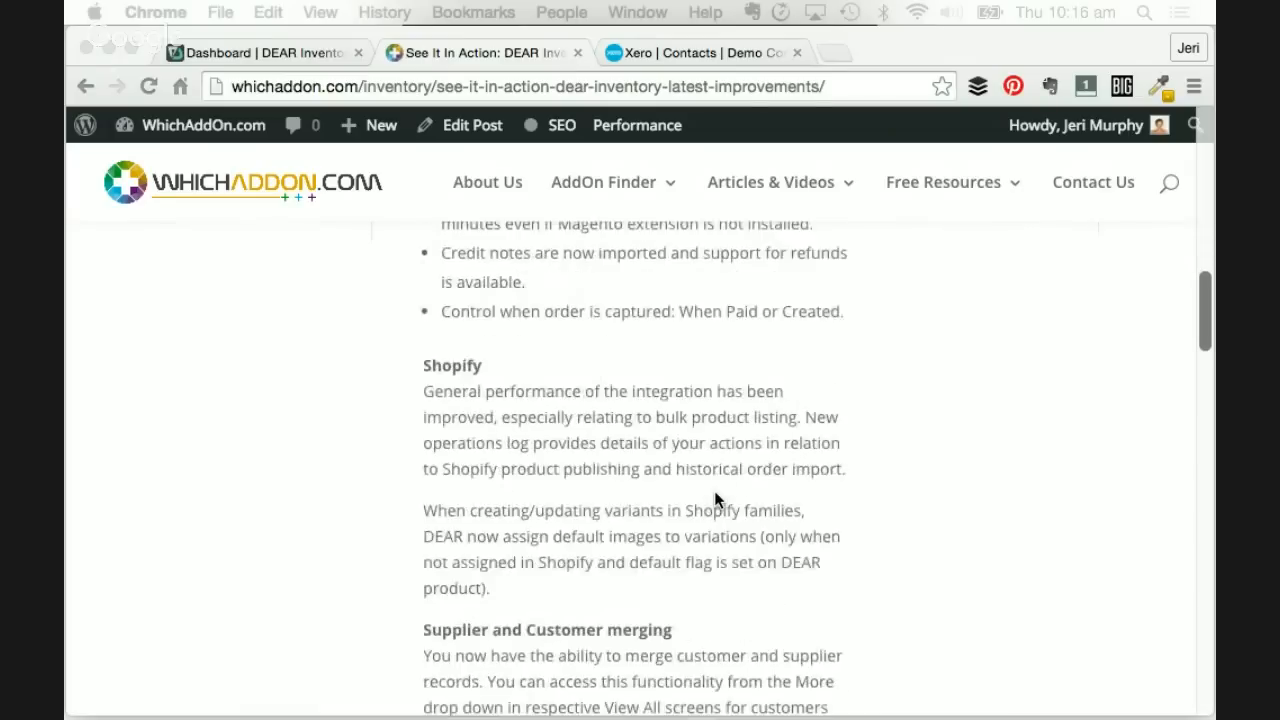
pyautogui.scroll(4, 715, 497)
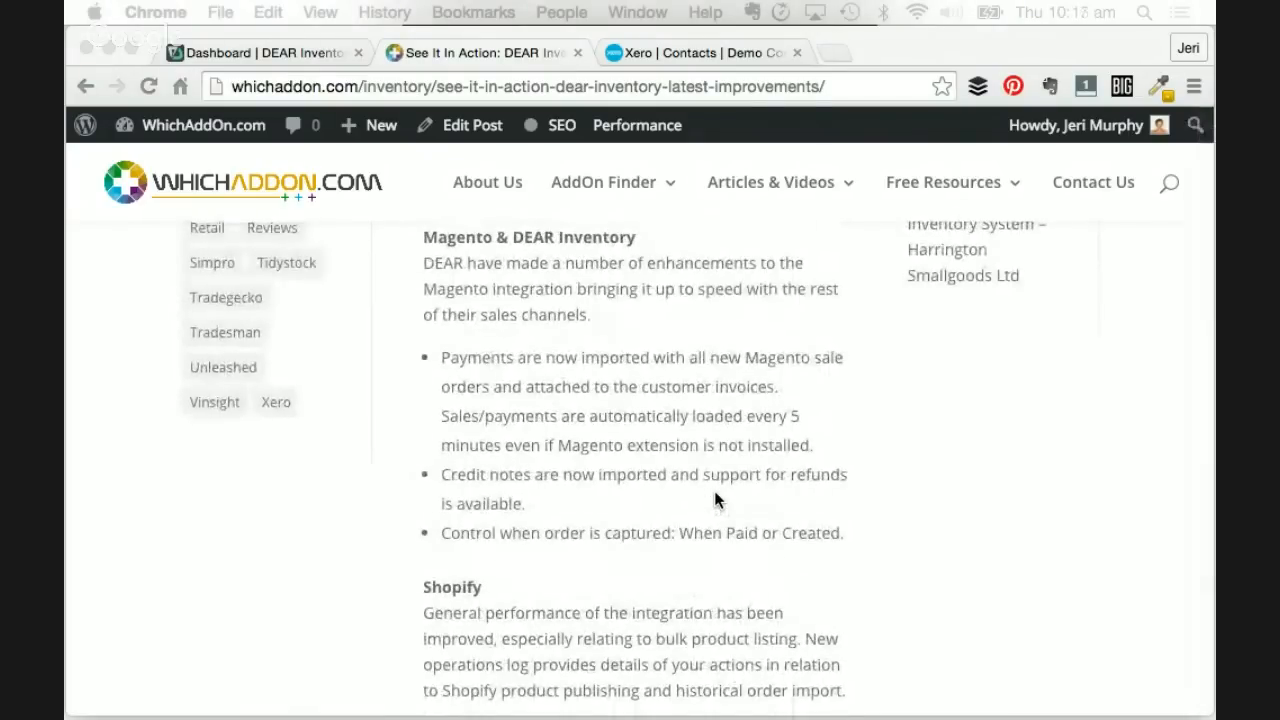
pyautogui.scroll(-5, 715, 499)
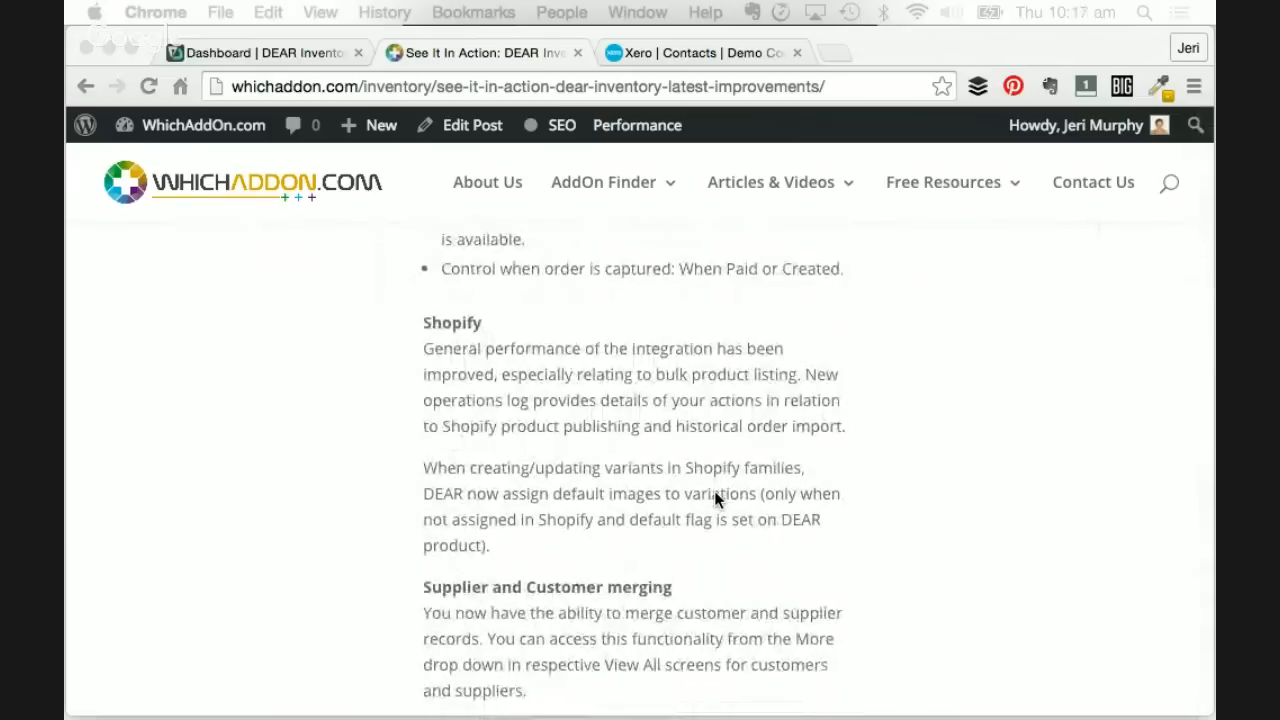
pyautogui.scroll(-1, 714, 497)
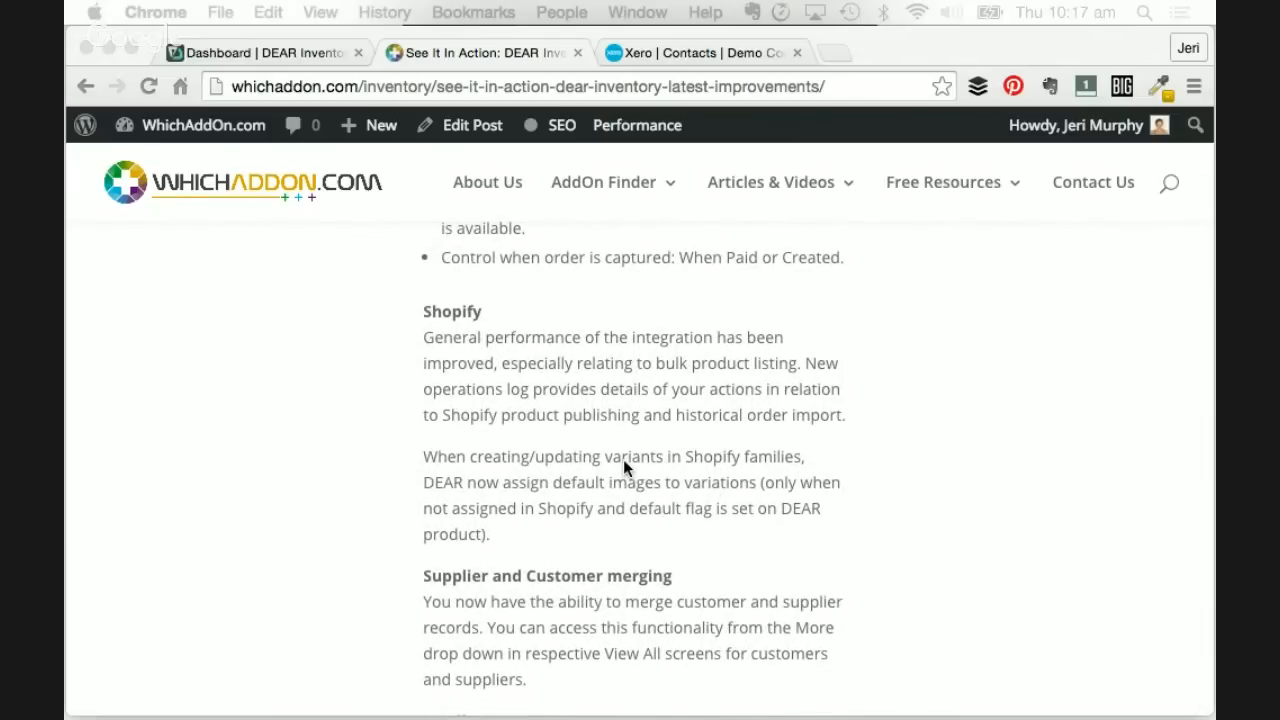
pyautogui.scroll(-1, 626, 449)
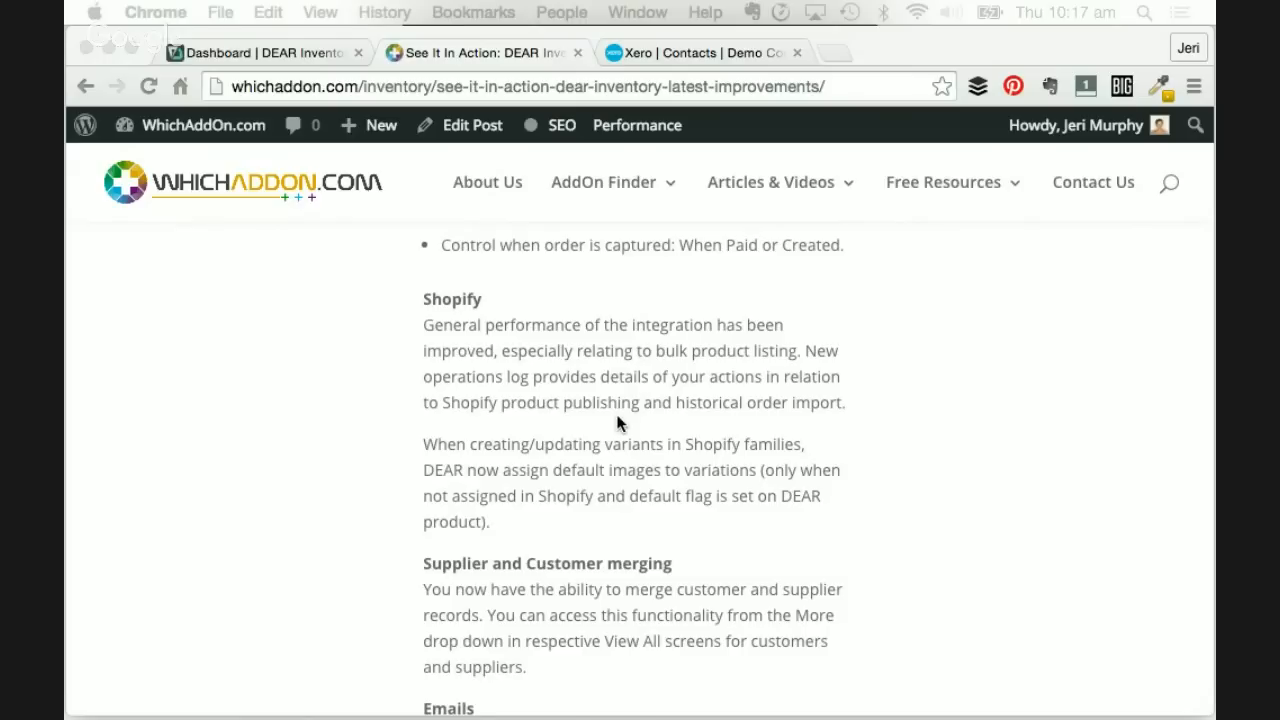
pyautogui.scroll(-3, 617, 423)
pyautogui.scroll(-5, 617, 423)
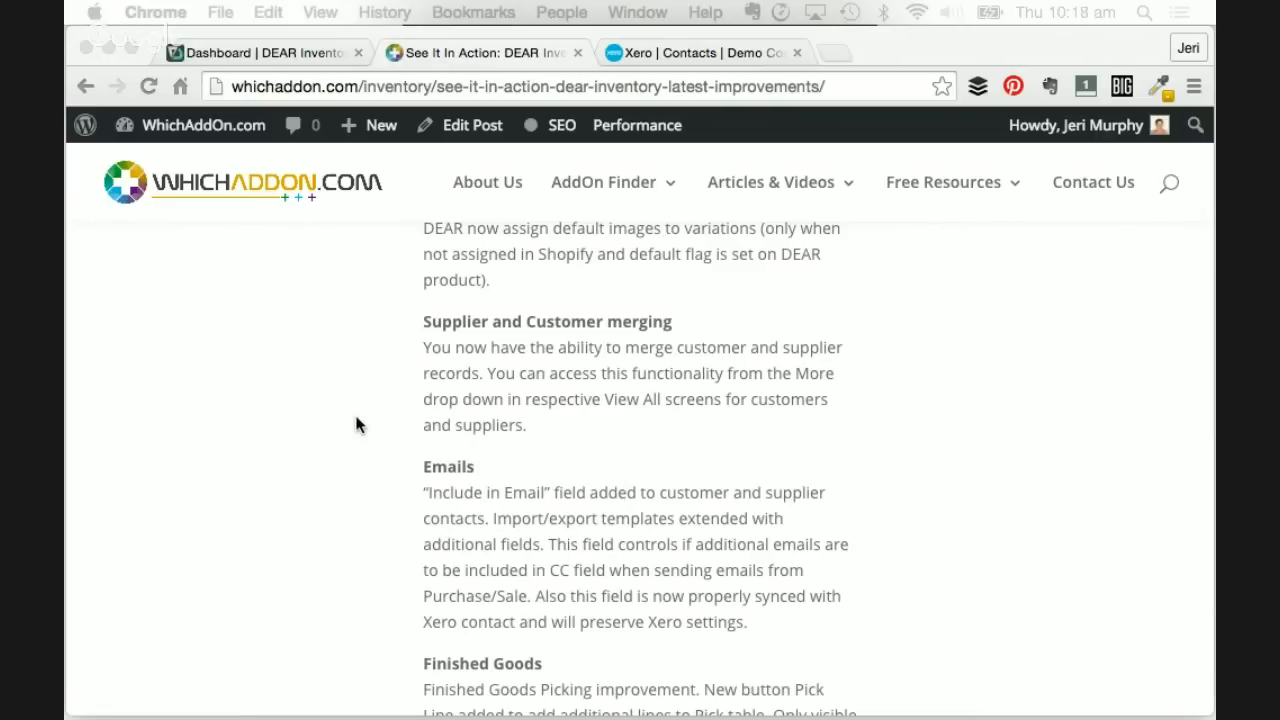
# - Move the blog tab aside, then open Sale > Customers > View All on the DEAR dashboard
pyautogui.moveTo(459, 53); pyautogui.dragTo(1214, 60)
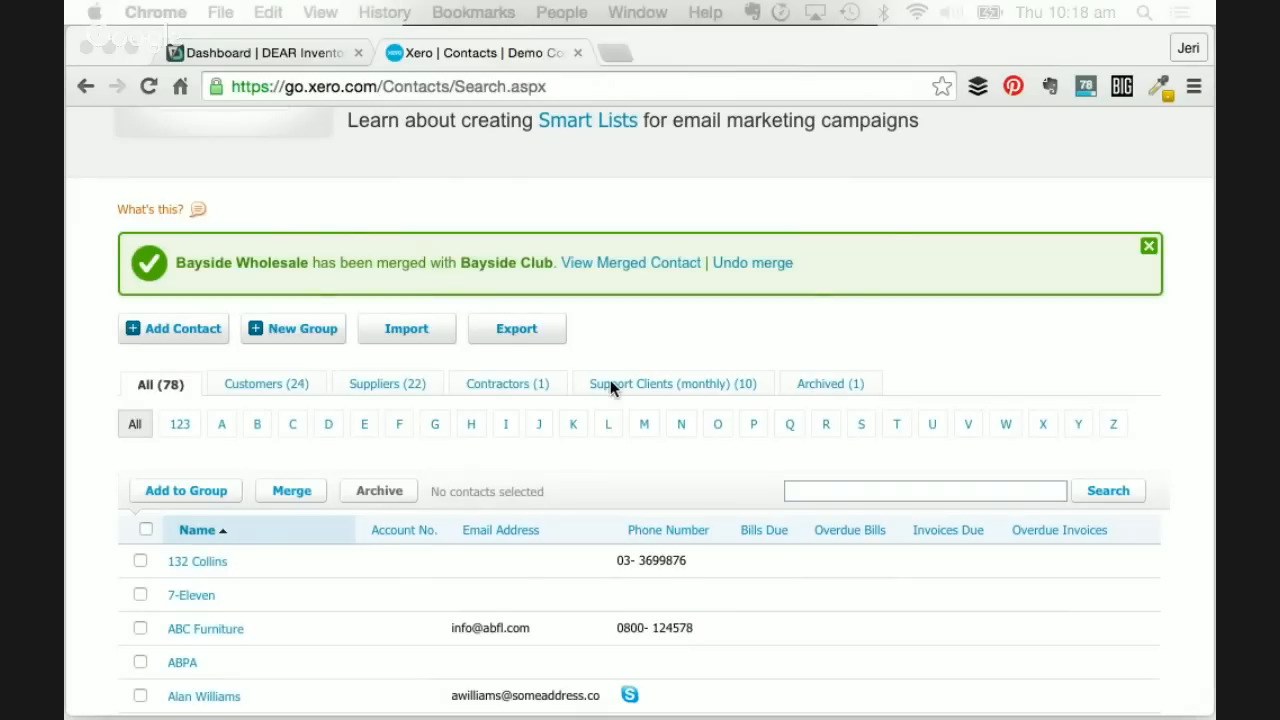
pyautogui.click(302, 50)
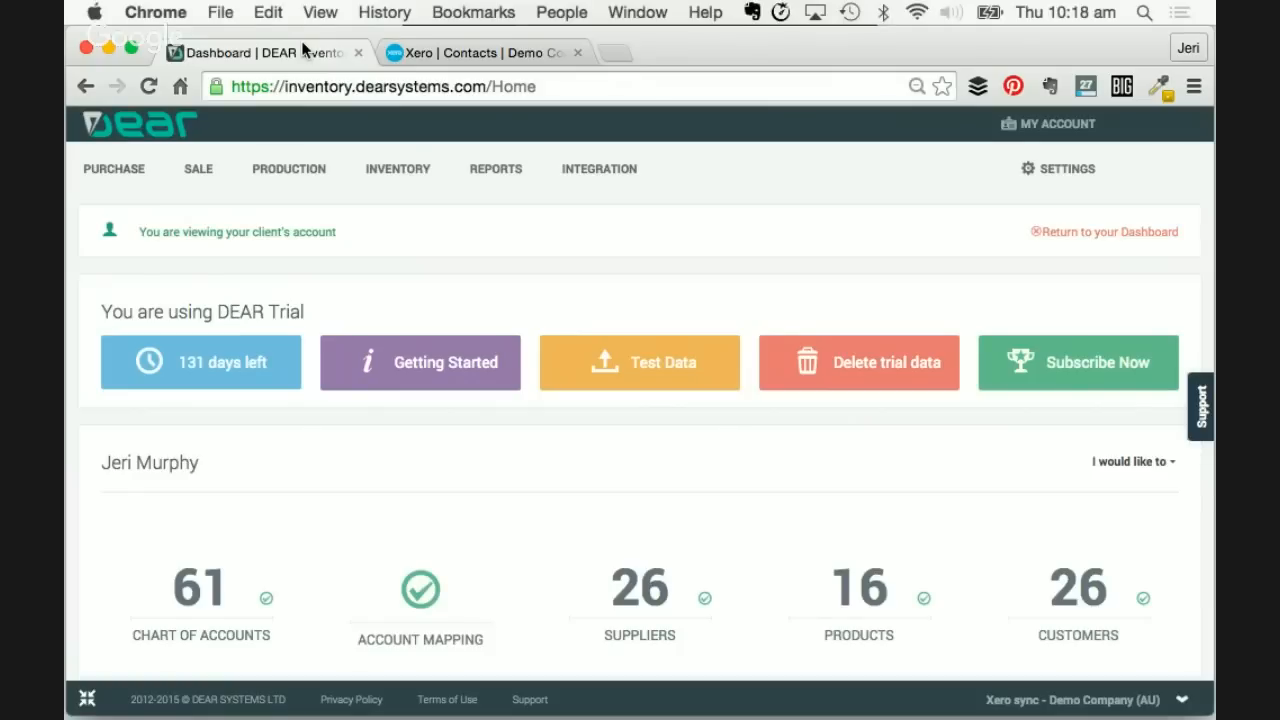
pyautogui.click(113, 172)
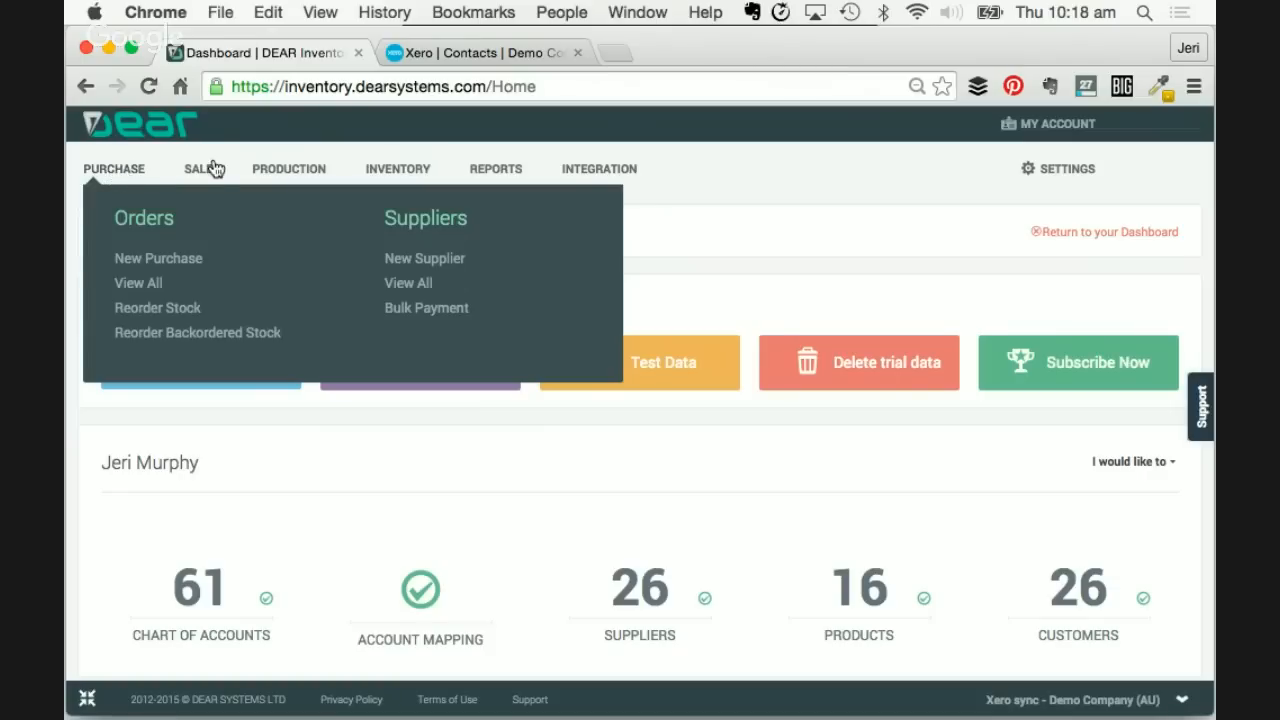
pyautogui.moveTo(200, 175)
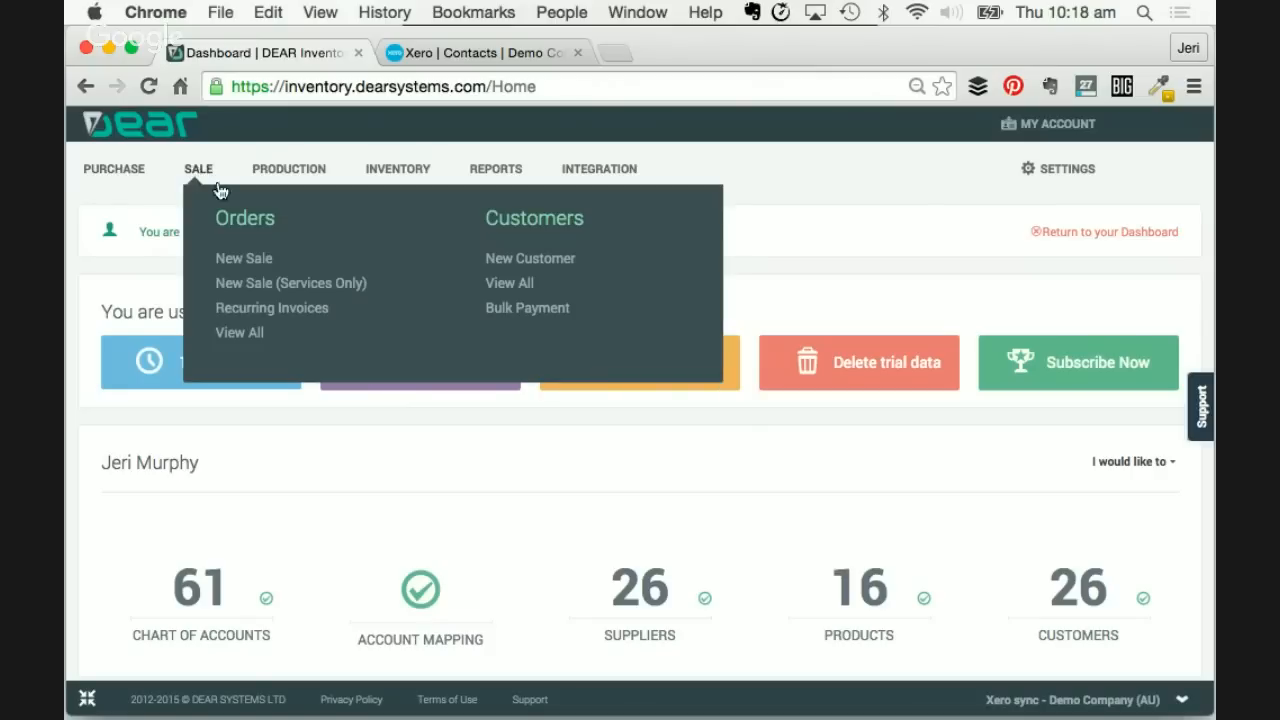
pyautogui.click(506, 289)
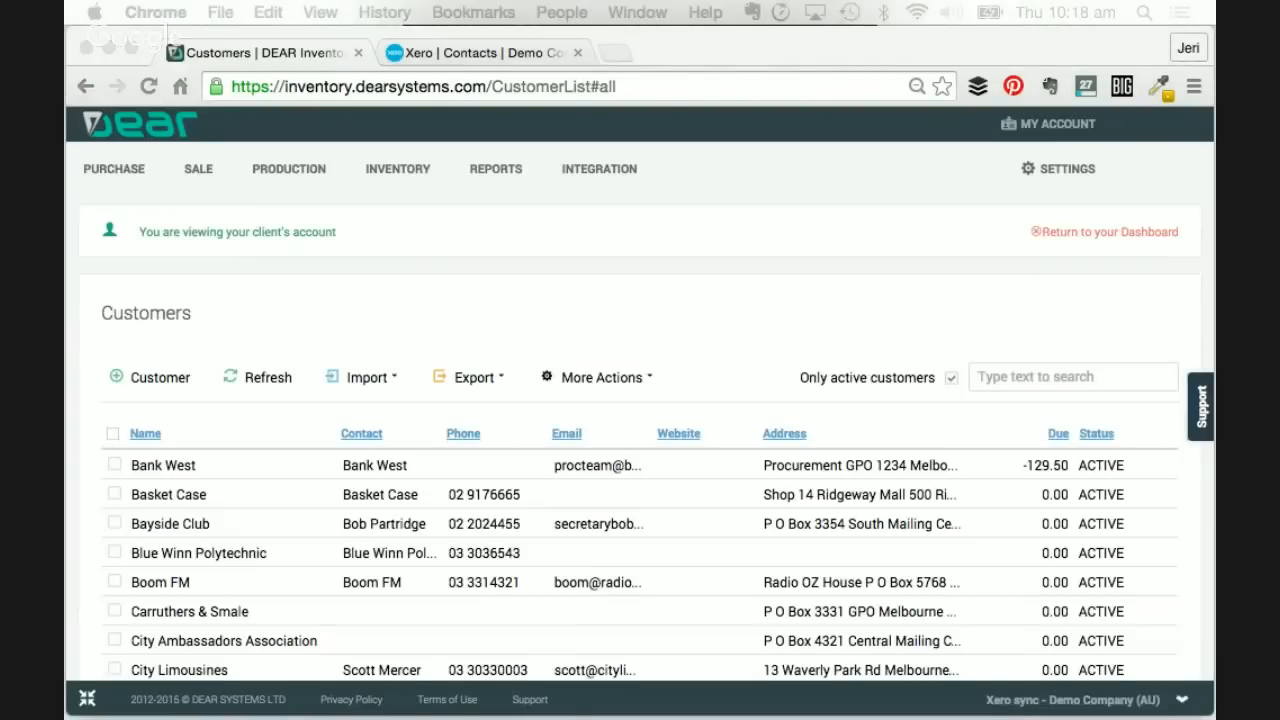
# - Scroll through the customer list, briefly opening and closing the More Actions menu
pyautogui.scroll(-1, 416, 471)
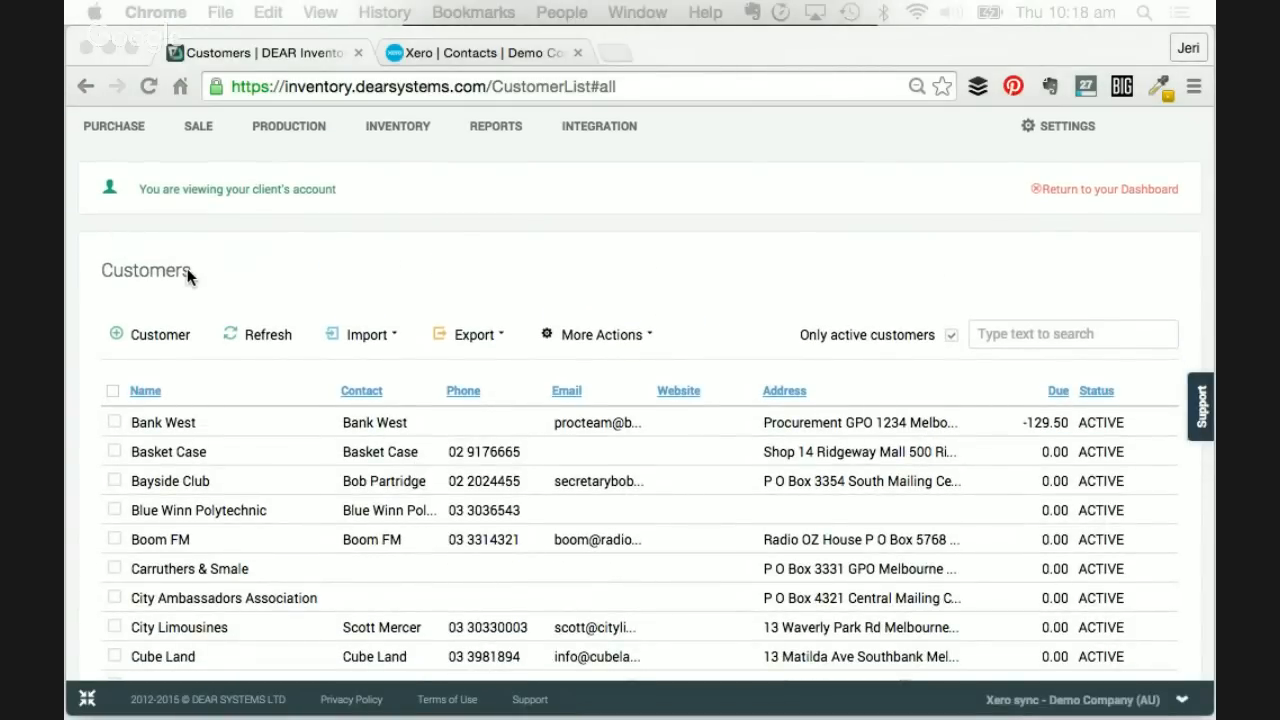
pyautogui.scroll(-1, 187, 272)
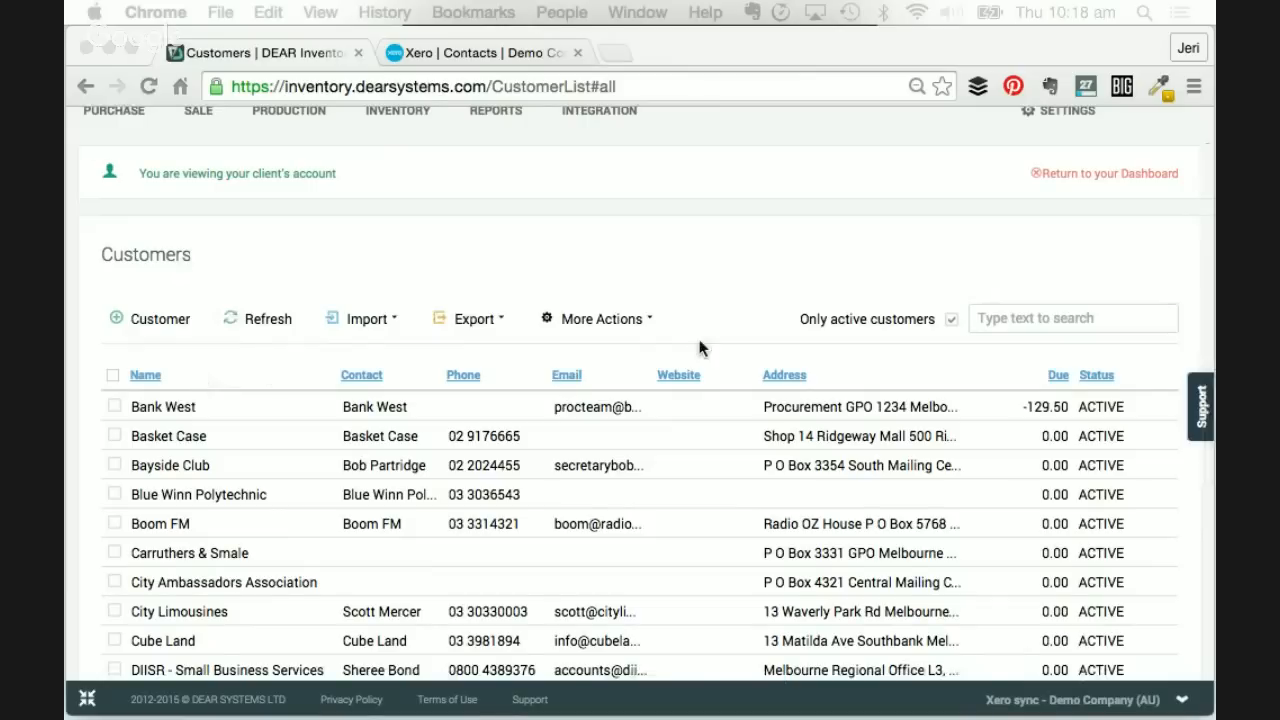
pyautogui.click(645, 324)
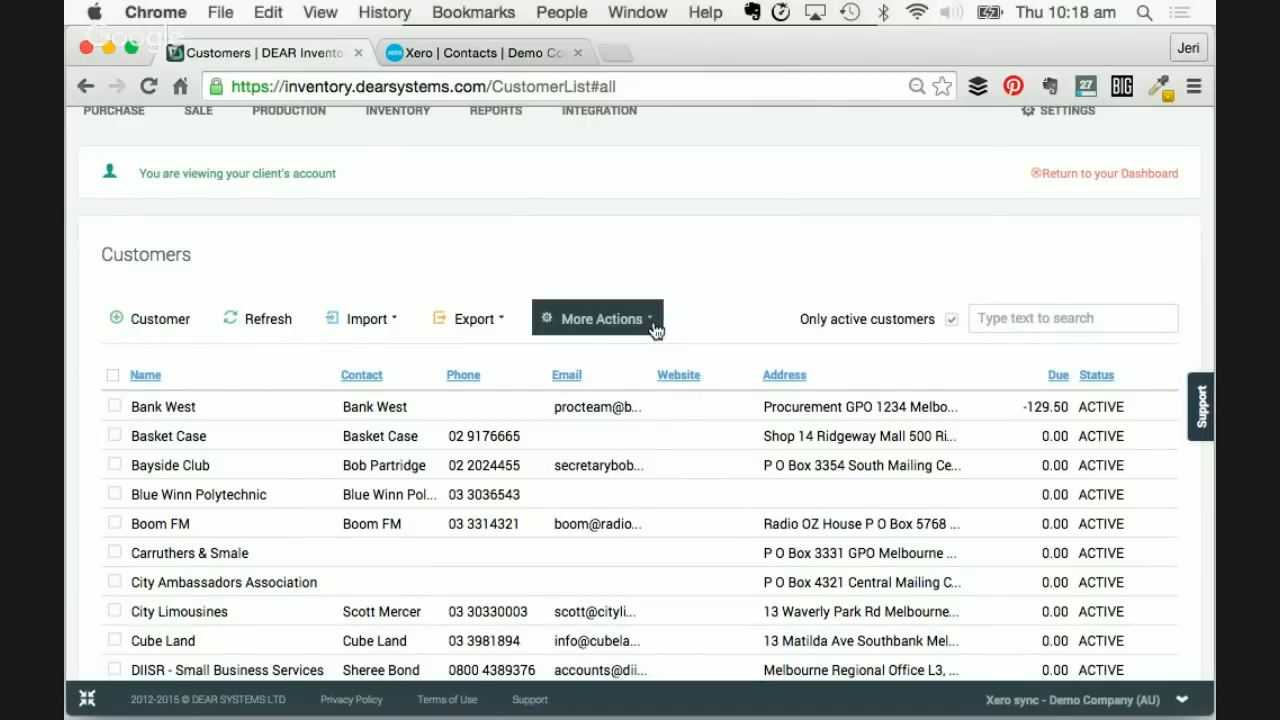
pyautogui.click(655, 330)
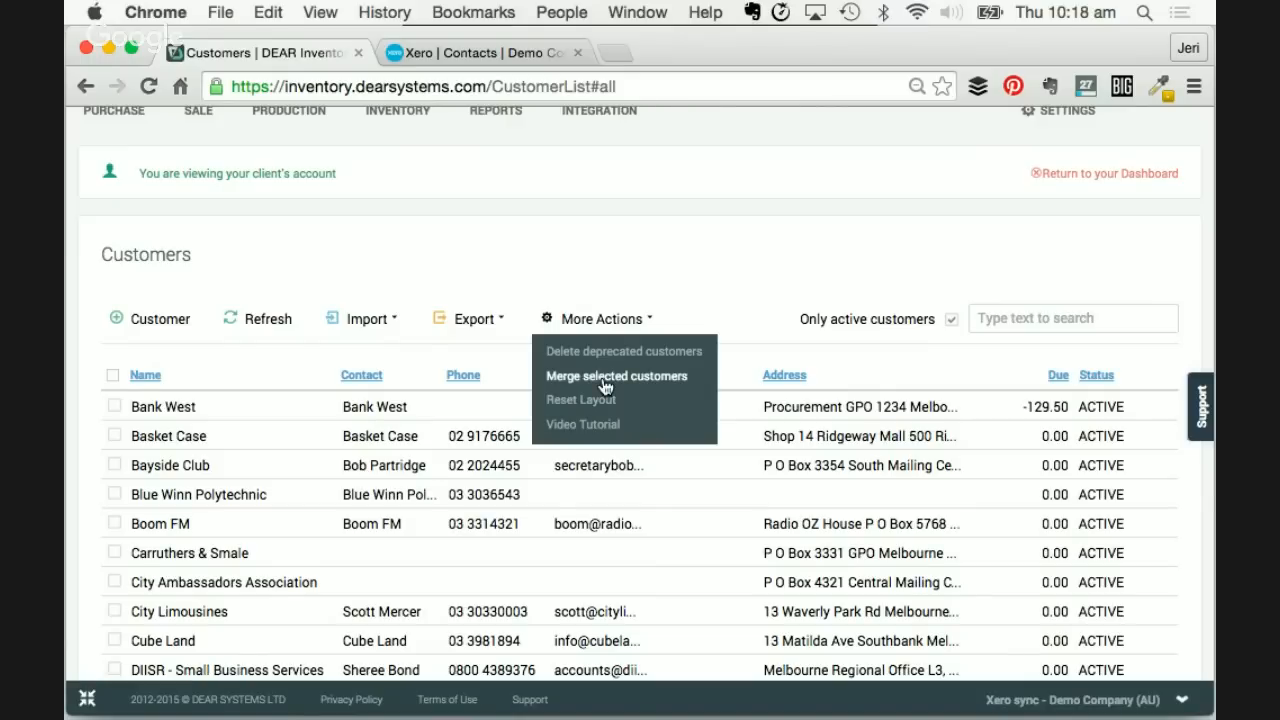
pyautogui.click(721, 262)
pyautogui.scroll(-2, 721, 262)
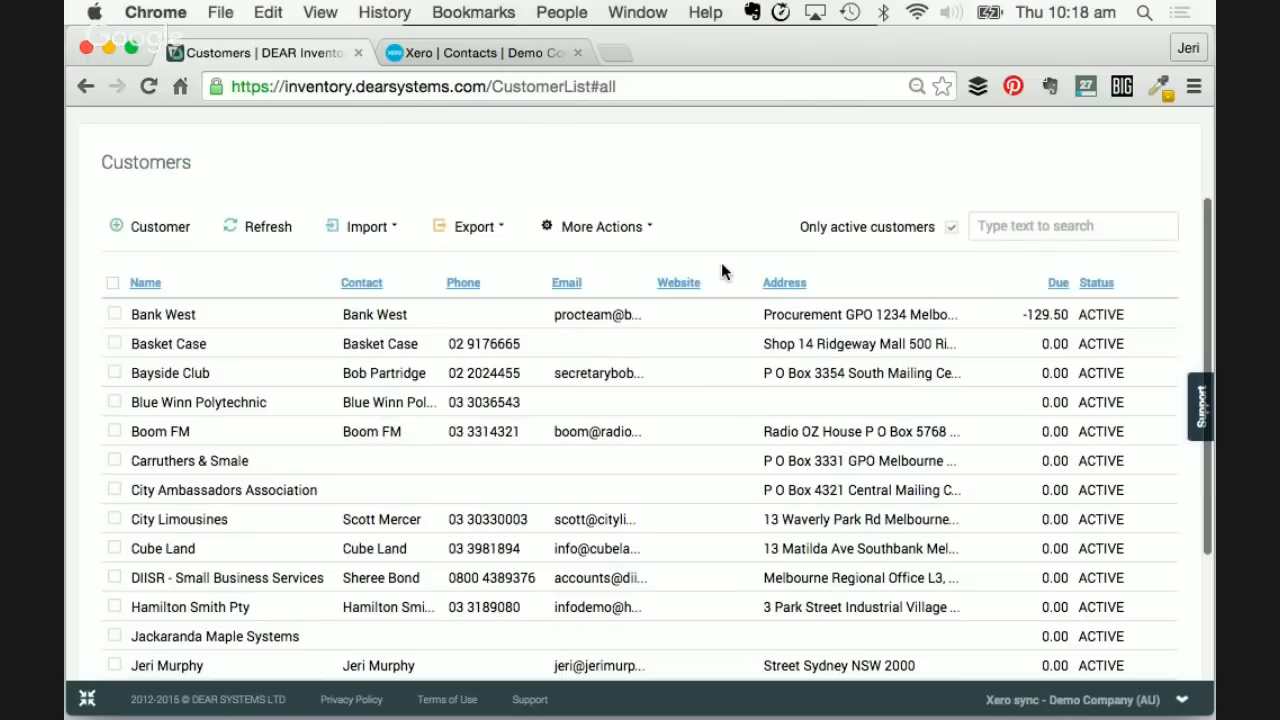
pyautogui.scroll(-1, 721, 262)
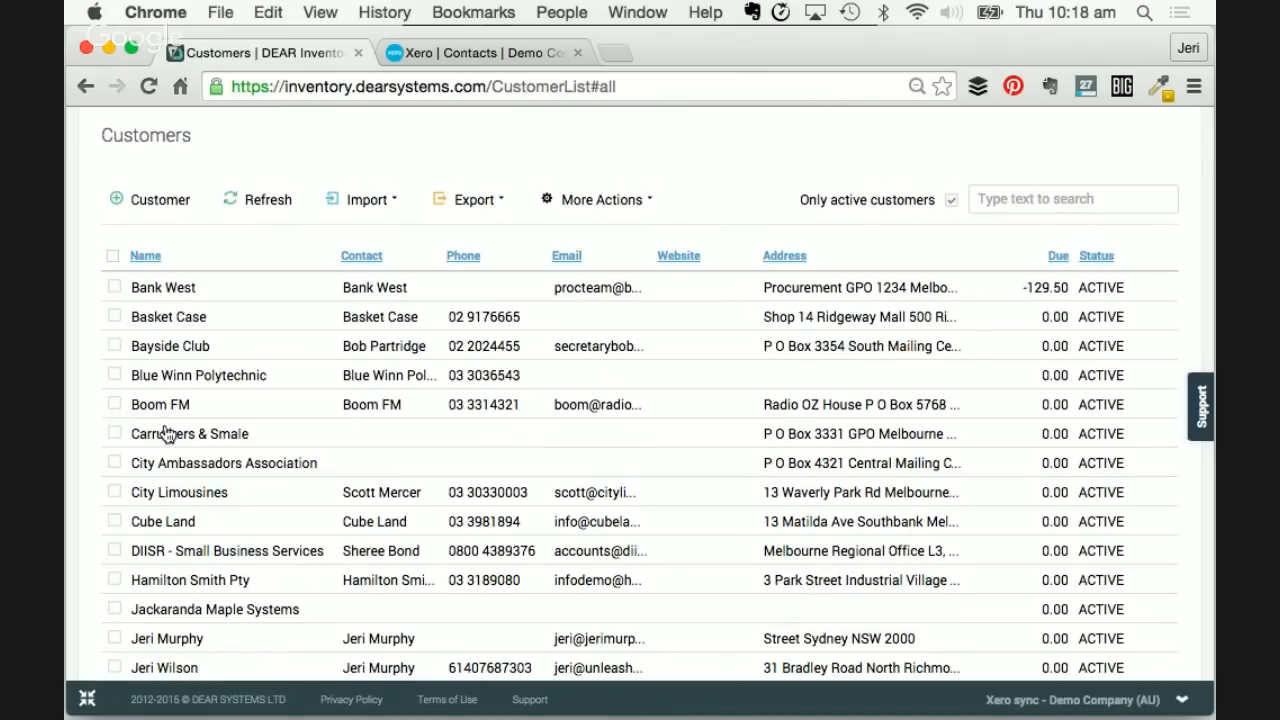
pyautogui.scroll(-3, 183, 466)
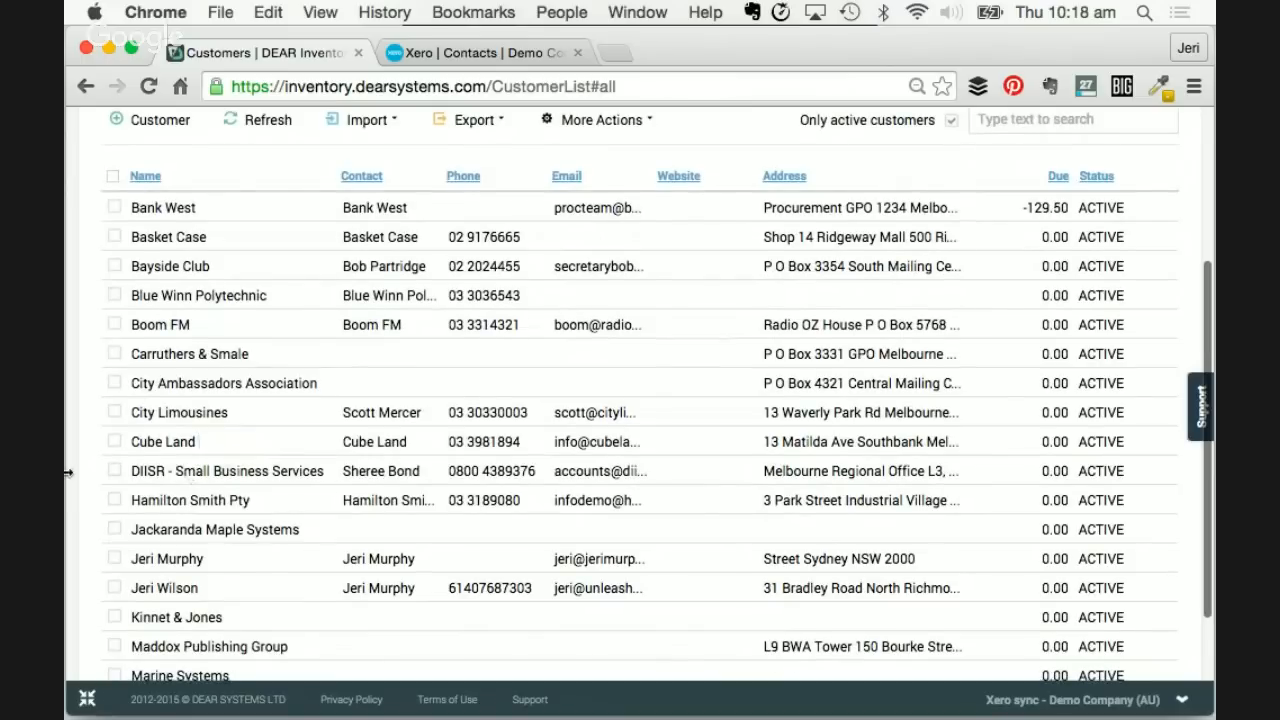
# - Tick City Ambassadors Association and City Limousines, then choose Merge selected customers
pyautogui.click(115, 385)
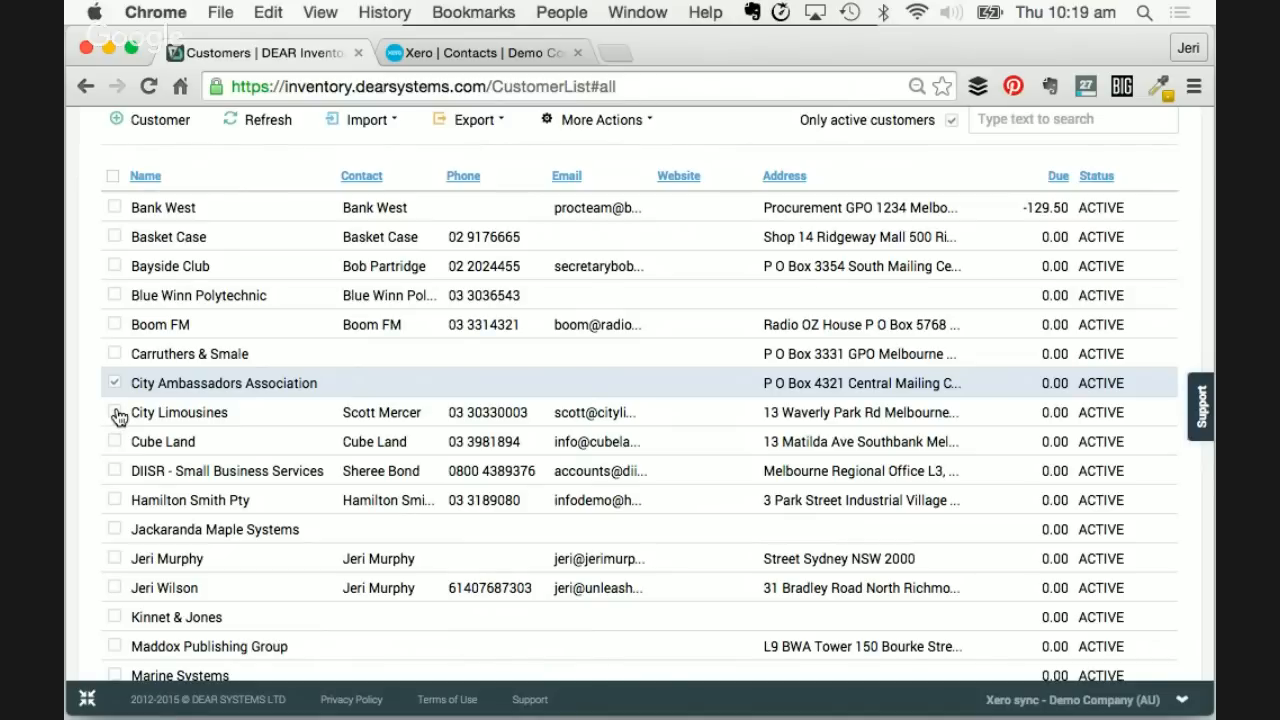
pyautogui.click(115, 414)
pyautogui.scroll(1, 182, 425)
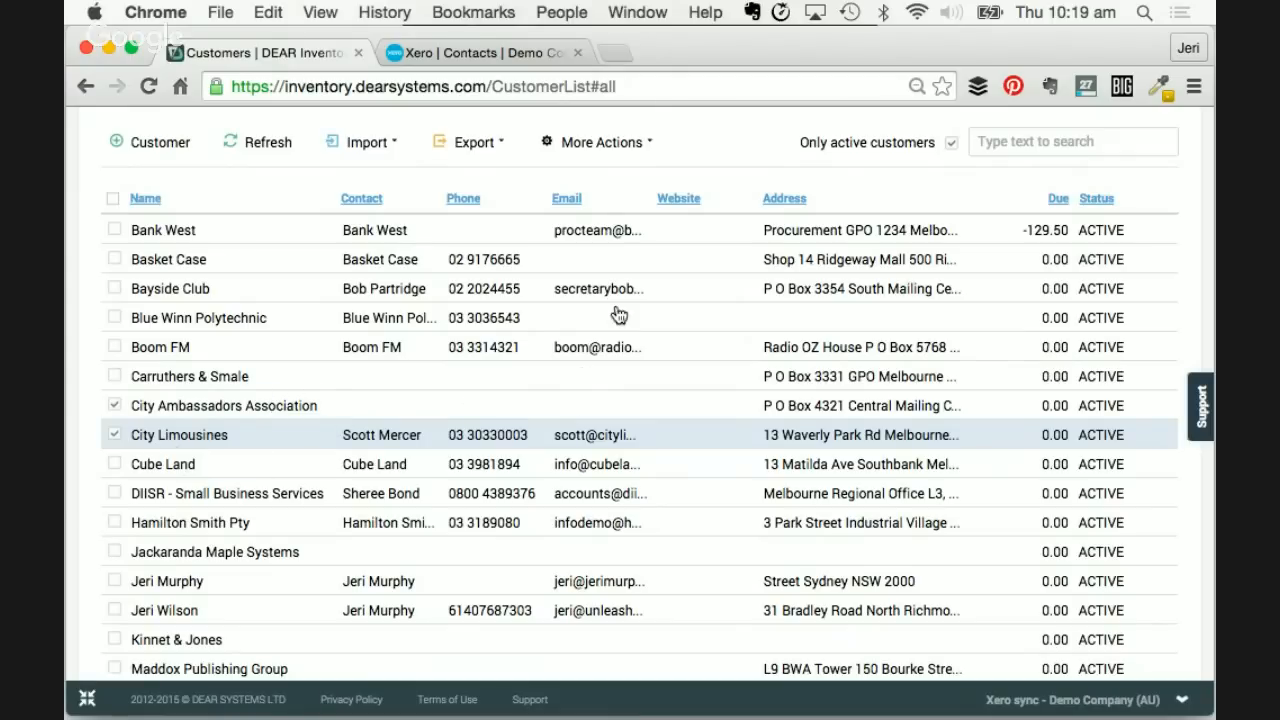
pyautogui.click(640, 146)
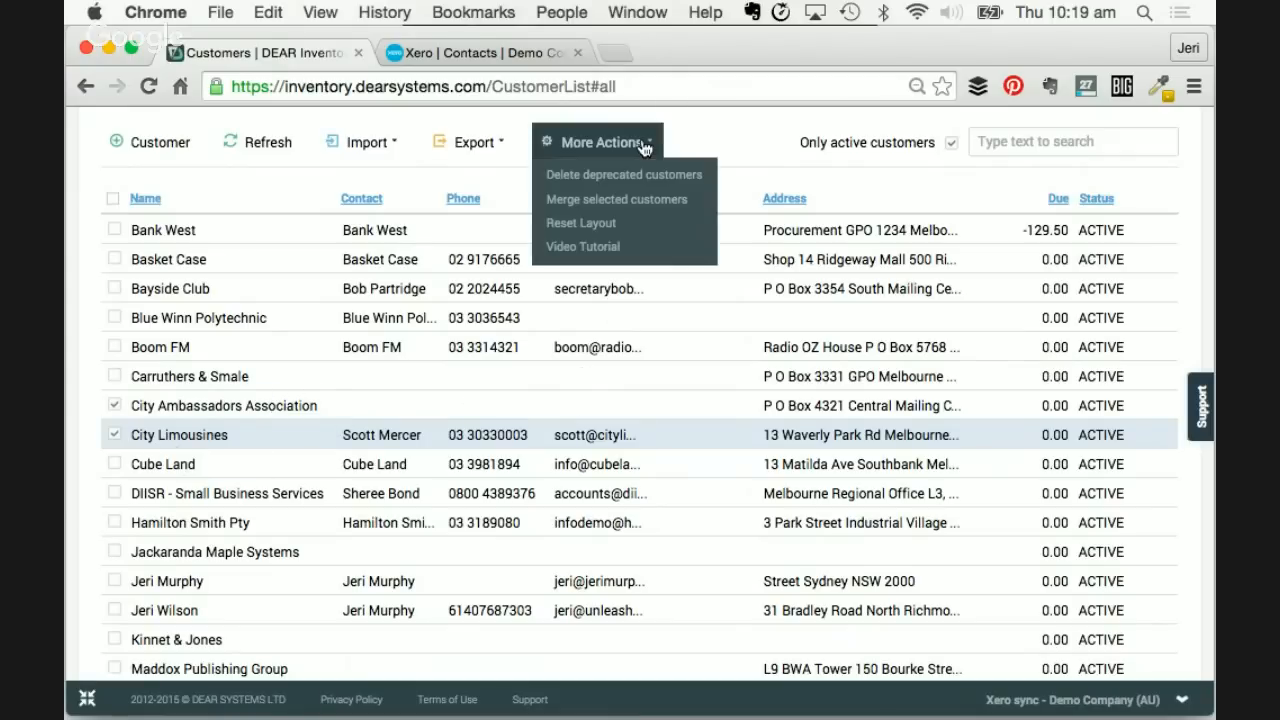
pyautogui.click(617, 203)
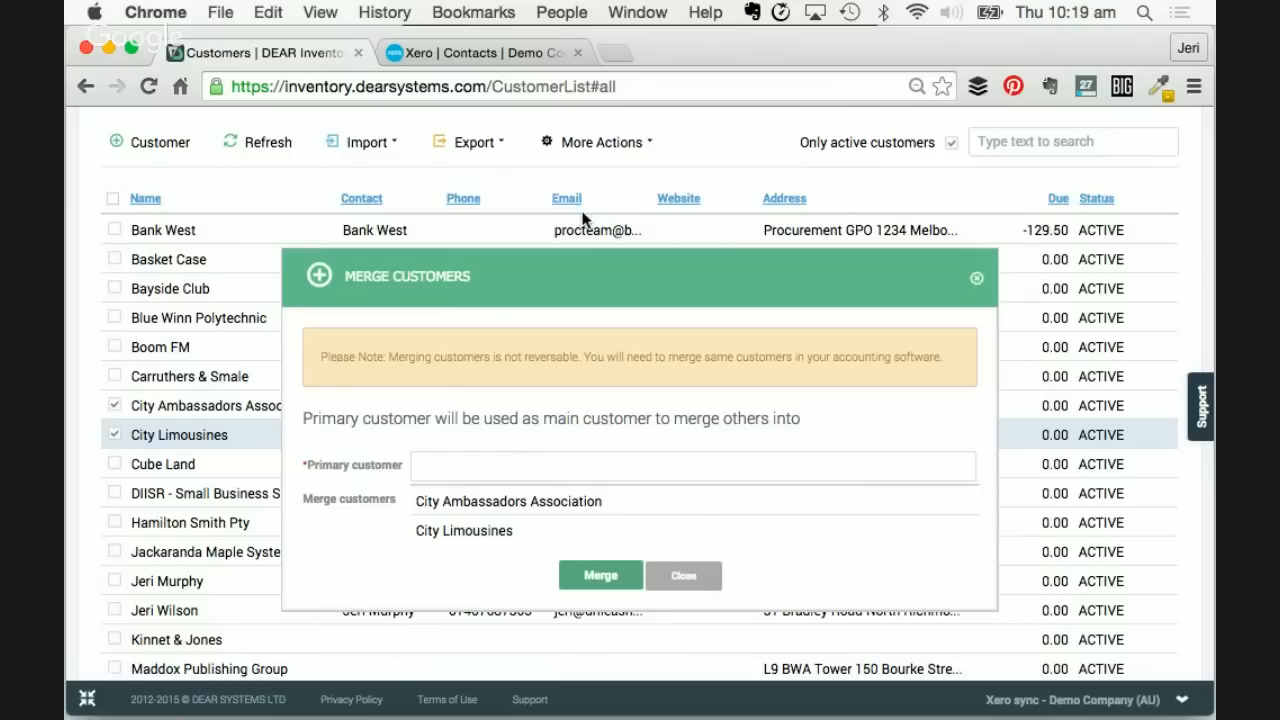
# - Set City Limousines as primary customer, merge, and switch to the Xero Contacts tab
pyautogui.scroll(-1, 504, 440)
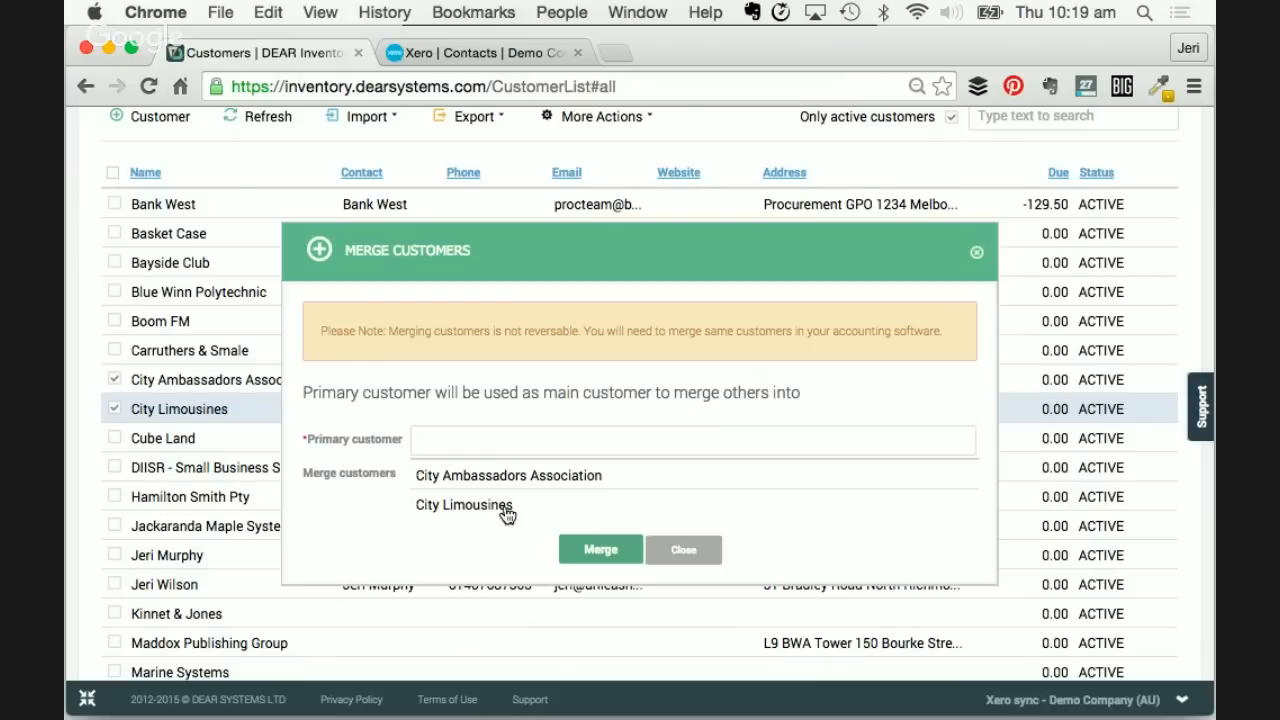
pyautogui.click(505, 513)
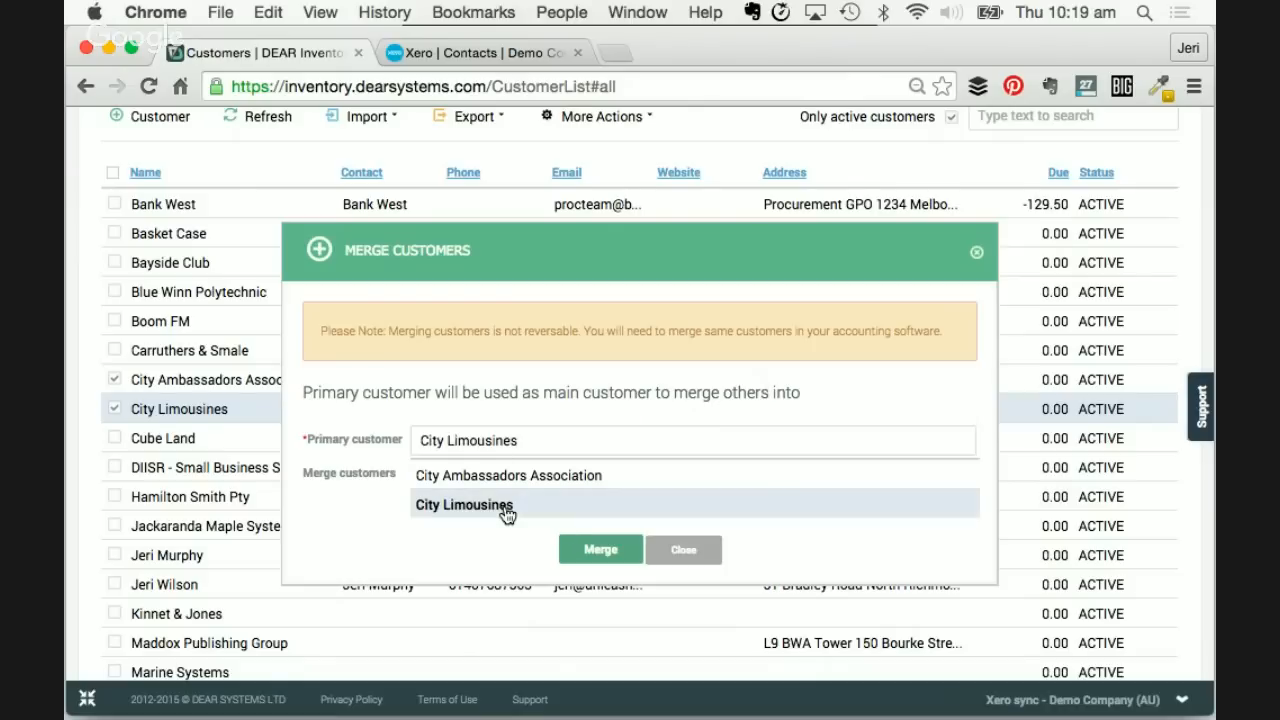
pyautogui.click(582, 549)
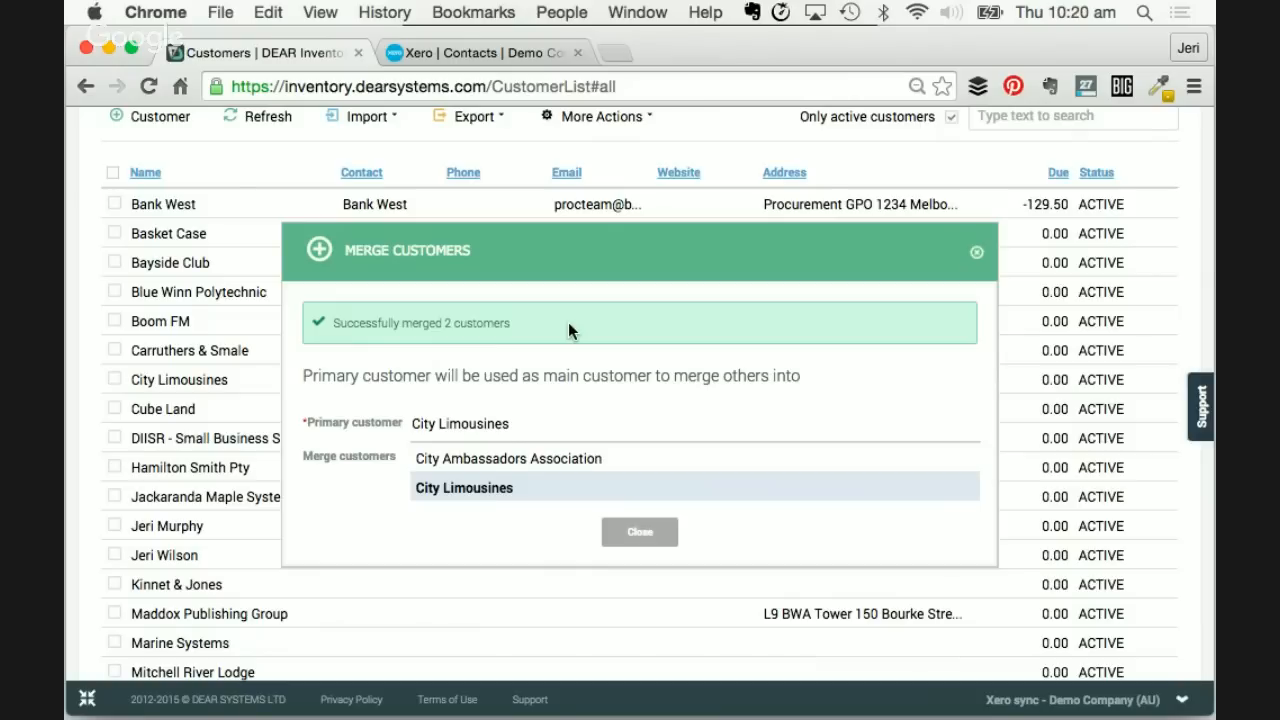
pyautogui.click(451, 50)
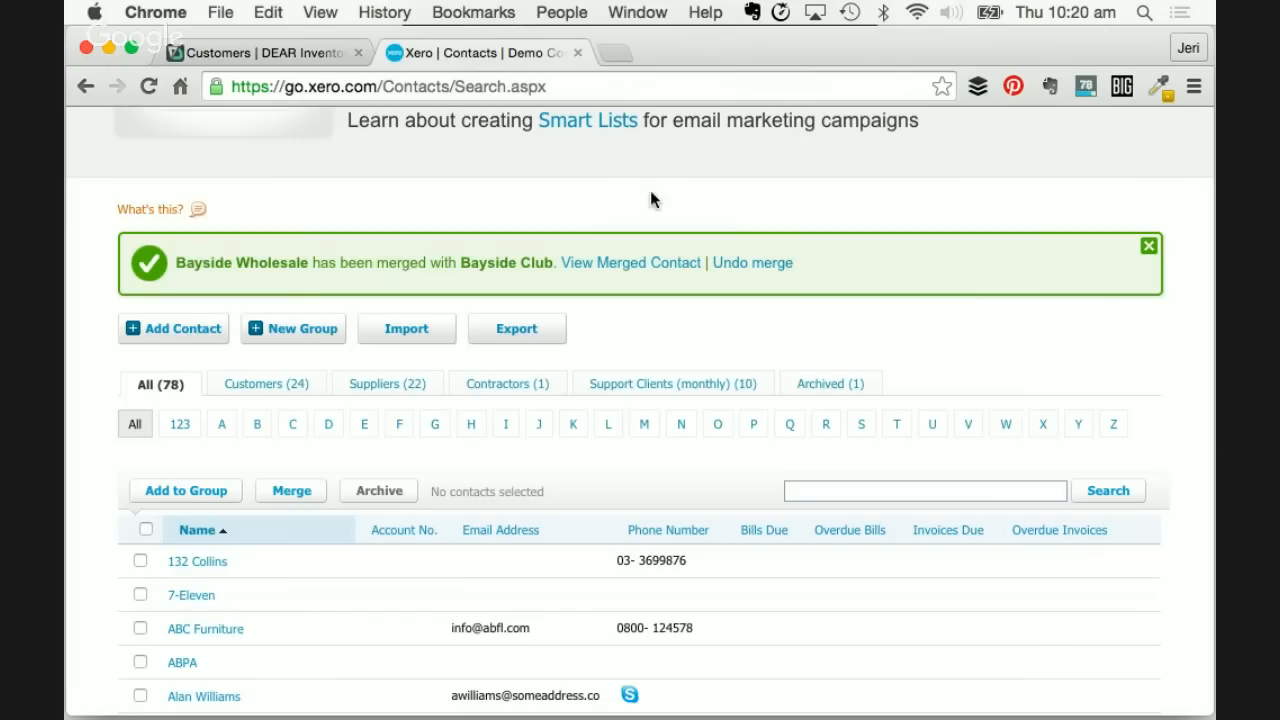
# - Show Xero's All Contacts with help hidden, filtered to names starting with C
pyautogui.scroll(5, 785, 343)
pyautogui.click(649, 237)
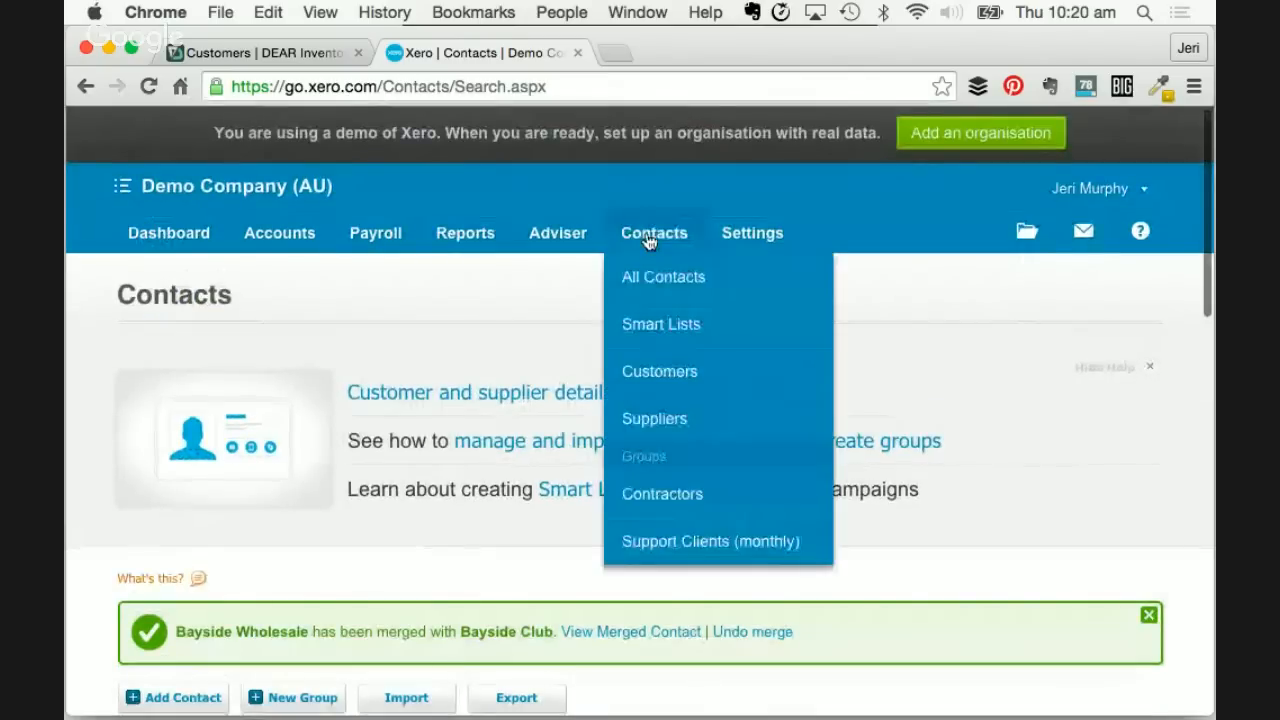
pyautogui.click(658, 288)
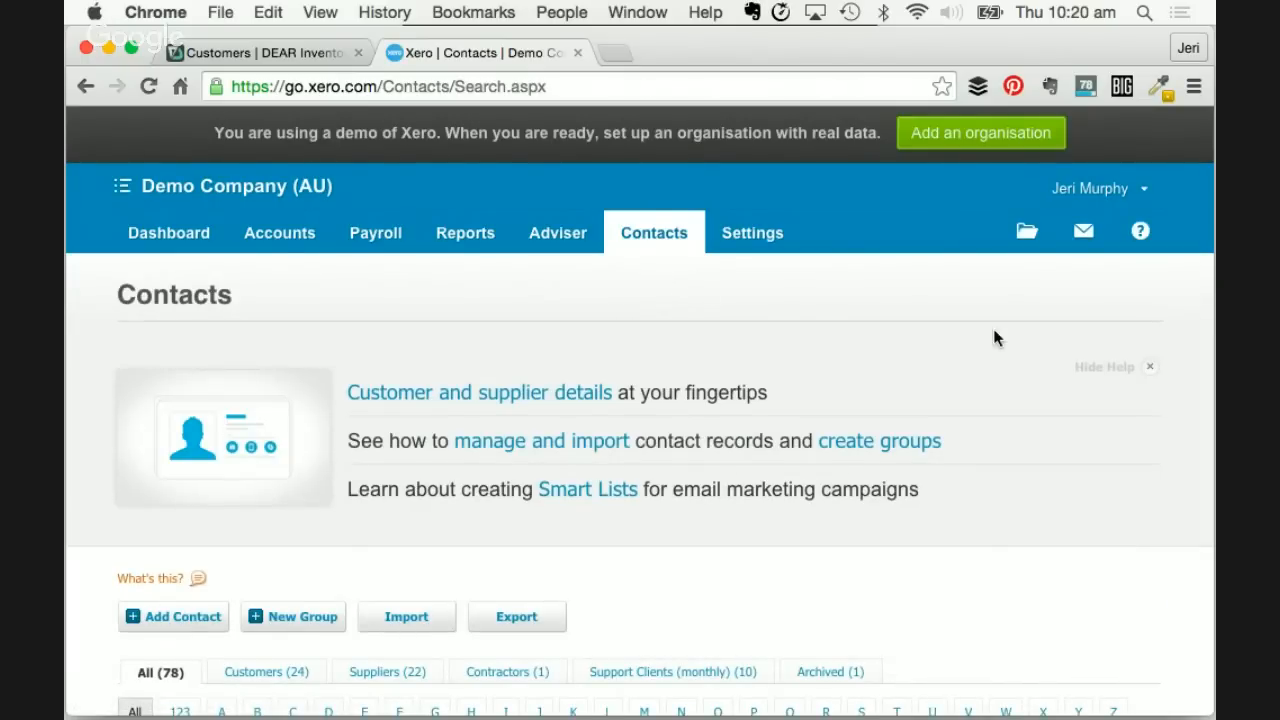
pyautogui.click(1152, 369)
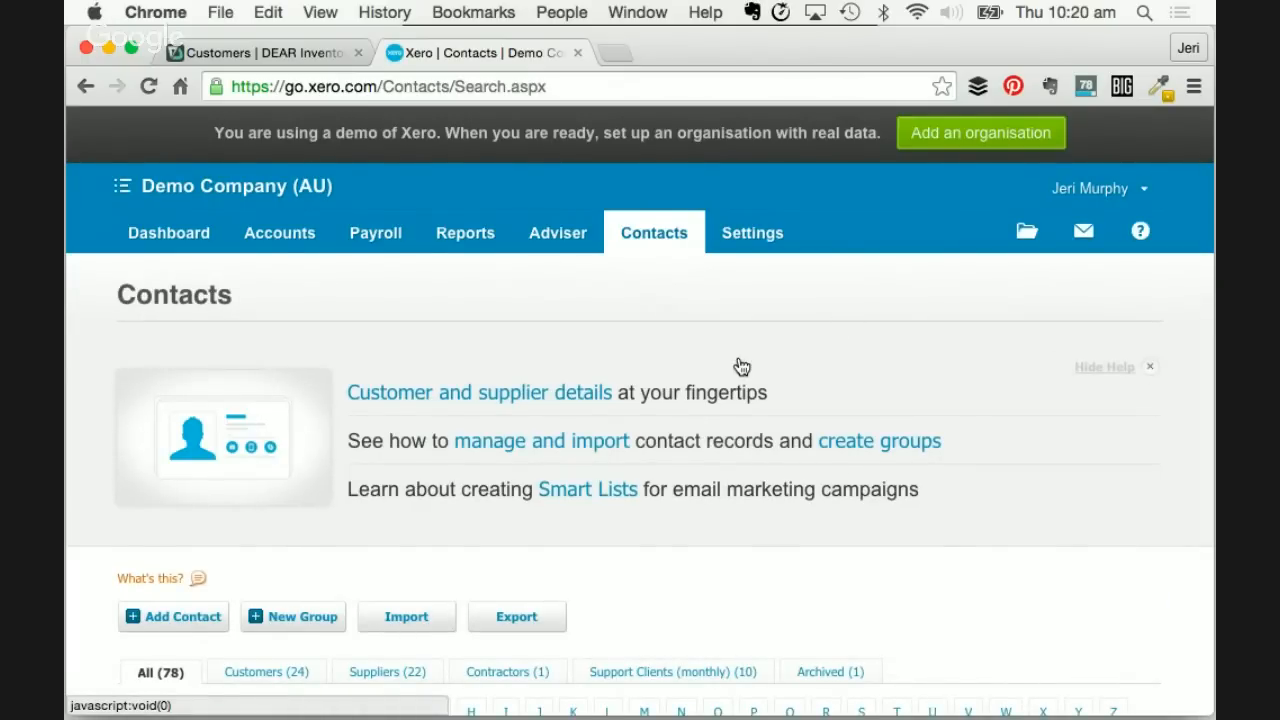
pyautogui.scroll(-2, 738, 360)
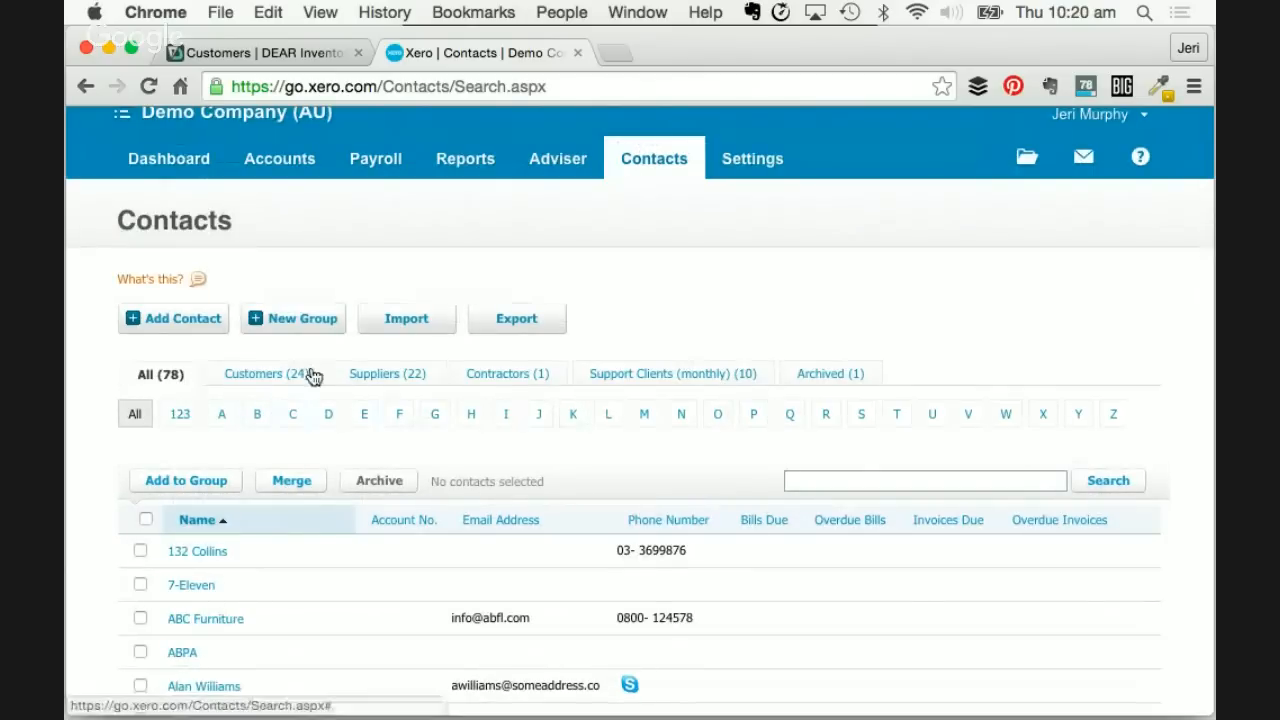
pyautogui.click(292, 414)
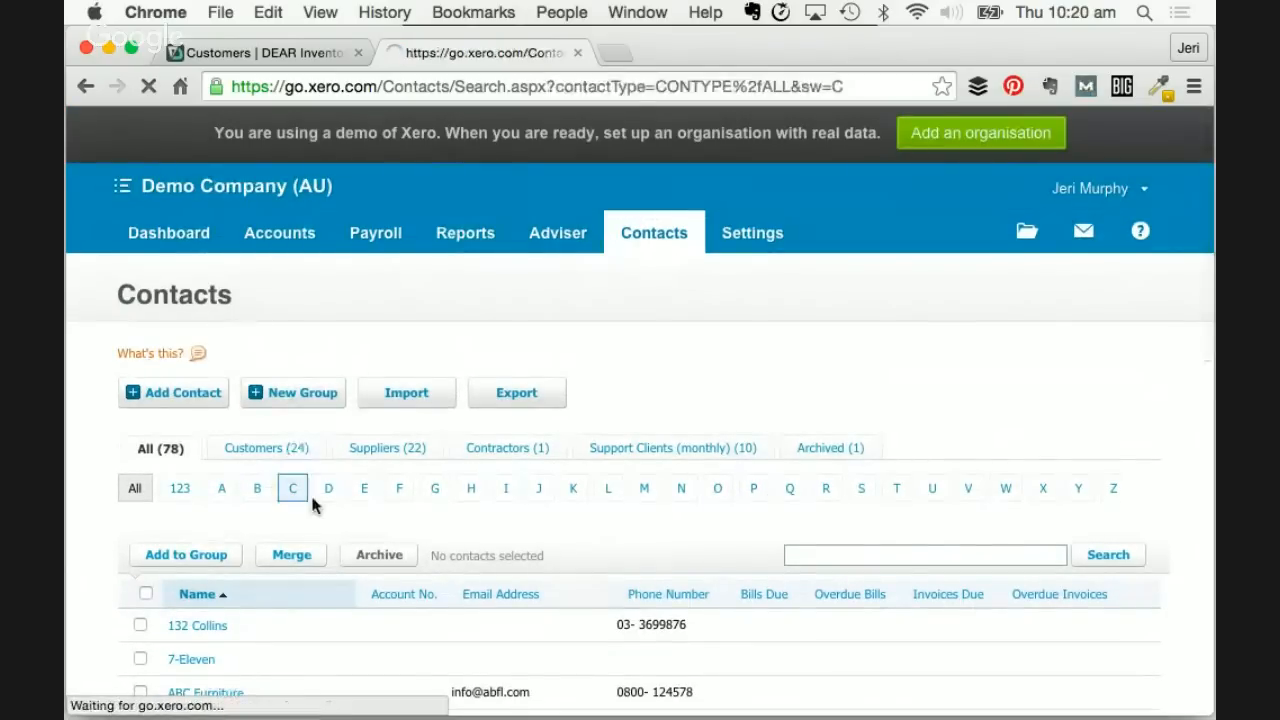
pyautogui.scroll(-3, 330, 510)
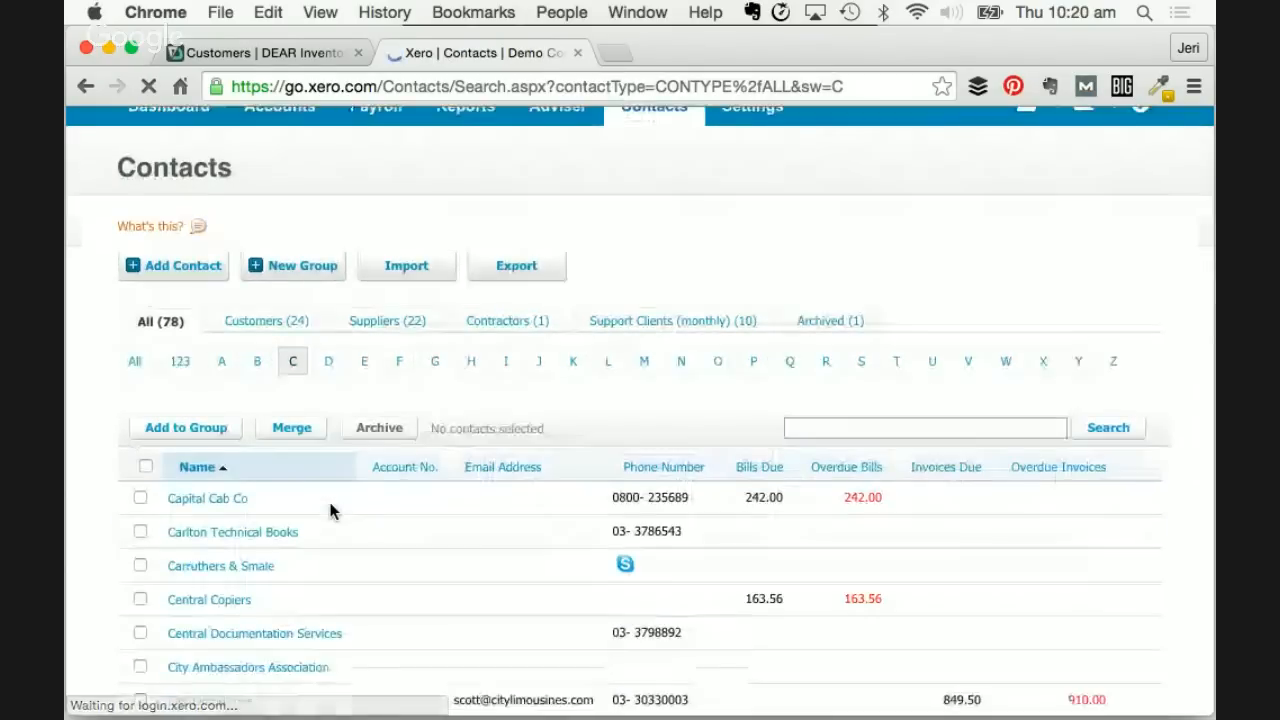
pyautogui.scroll(-3, 340, 632)
pyautogui.scroll(-1, 340, 632)
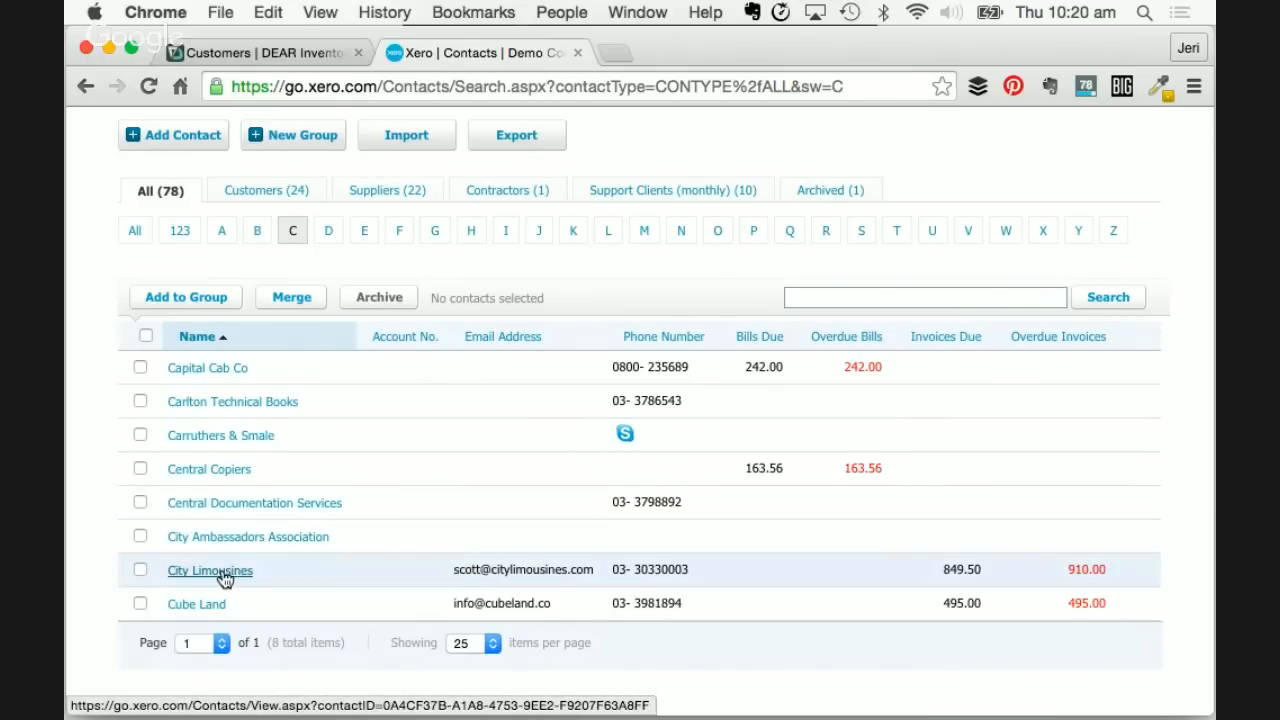
# - Merge the ticked City Ambassadors Association into City Limousines, found by searching 'city', and confirm
pyautogui.click(140, 537)
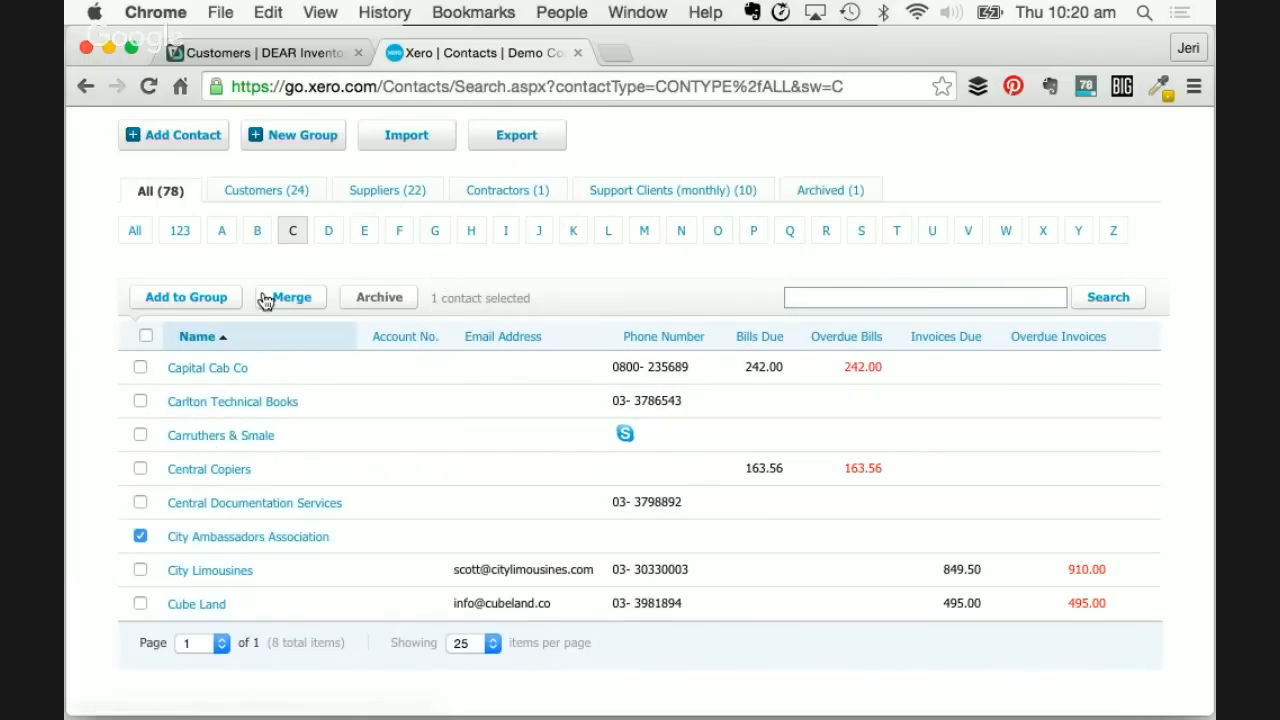
pyautogui.click(306, 292)
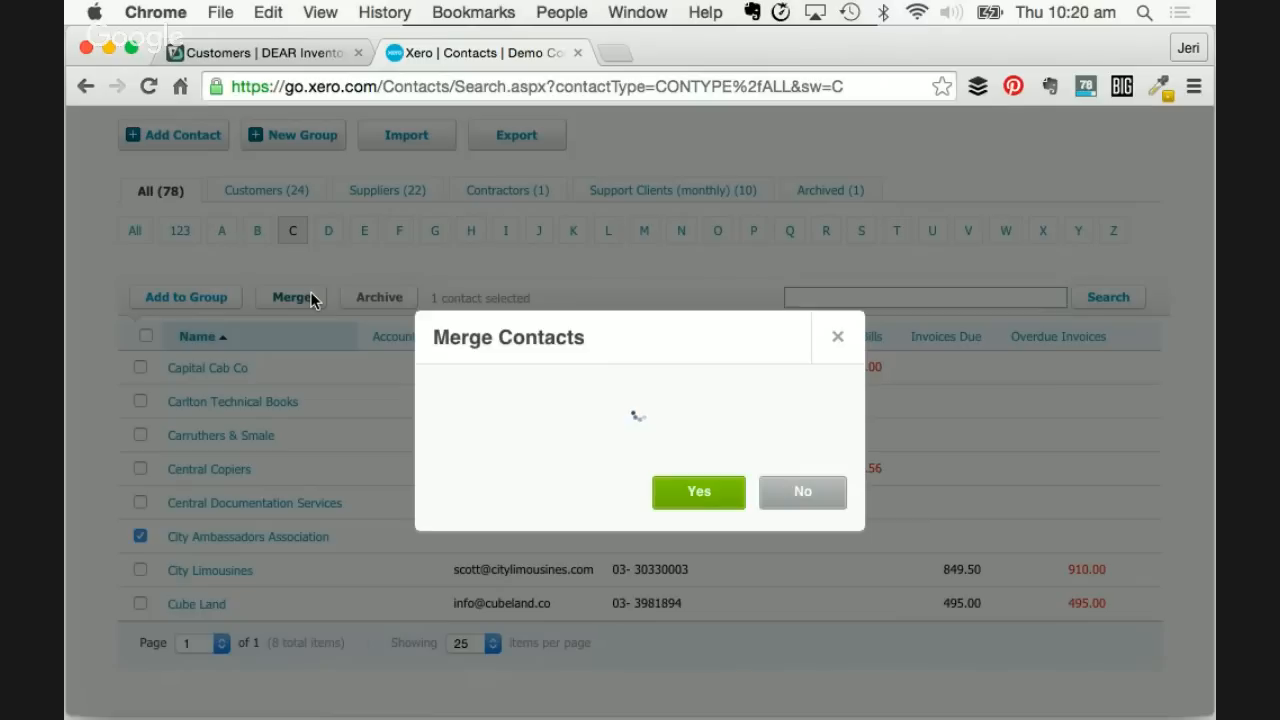
pyautogui.write('ci')
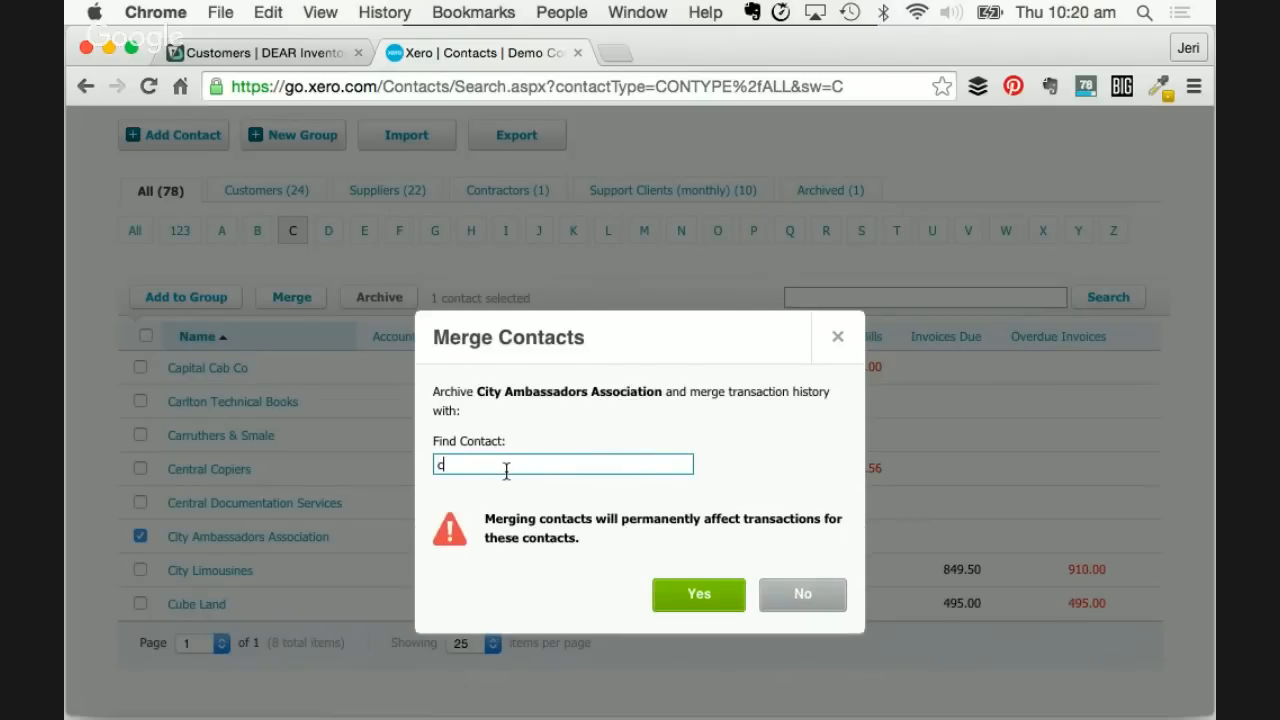
pyautogui.write('ty')
pyautogui.click(516, 519)
pyautogui.click(697, 596)
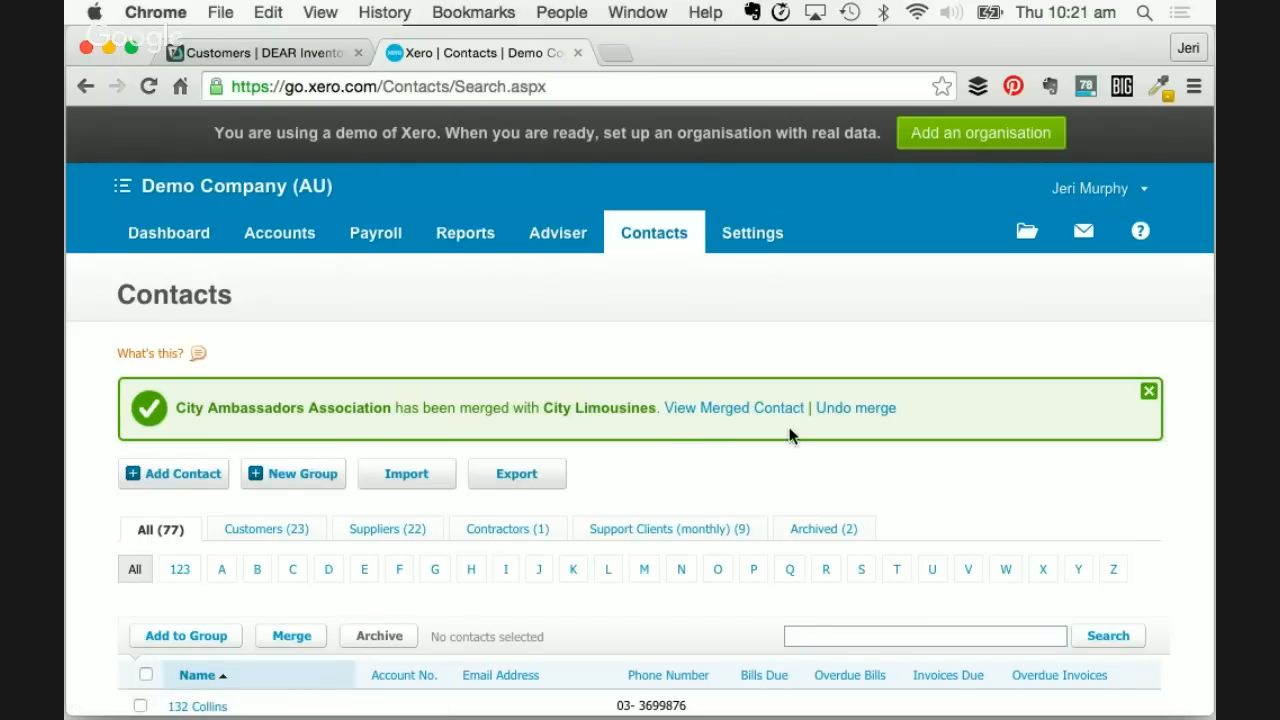
pyautogui.scroll(-1, 858, 422)
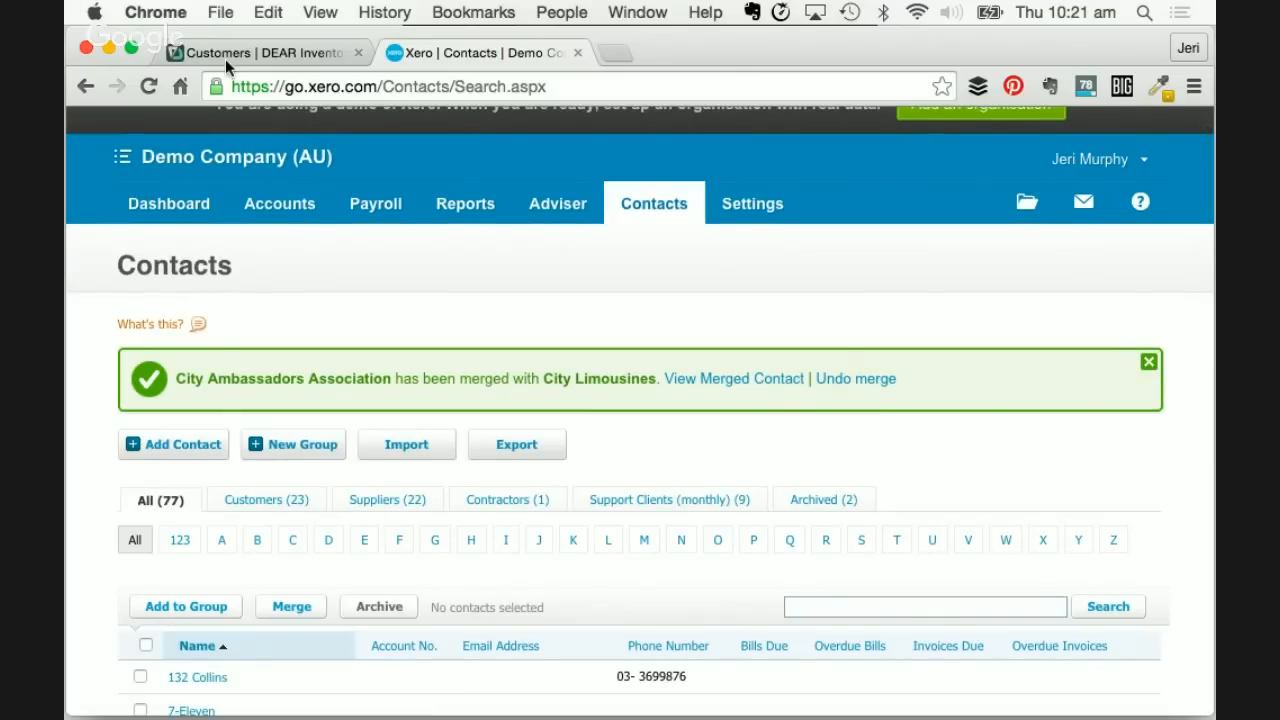
# - Back in the DEAR Customers tab, close the Merge Customers results and scroll to the top
pyautogui.click(257, 54)
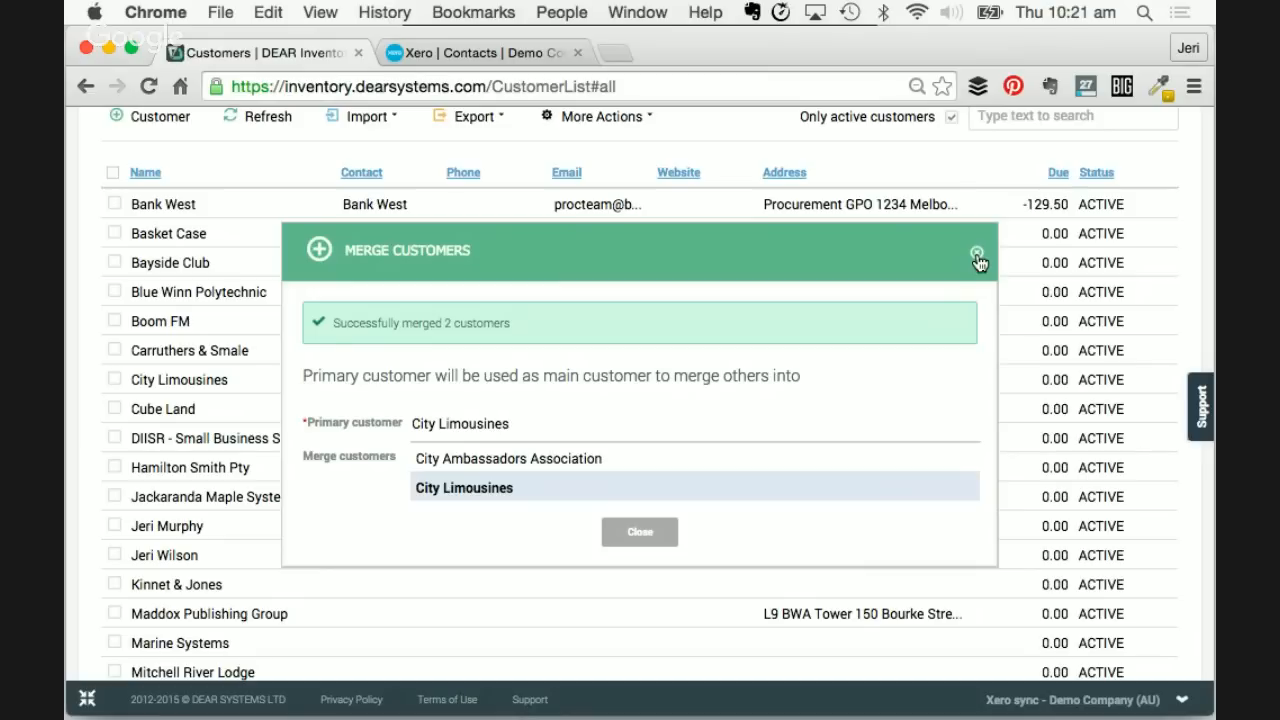
pyautogui.click(977, 256)
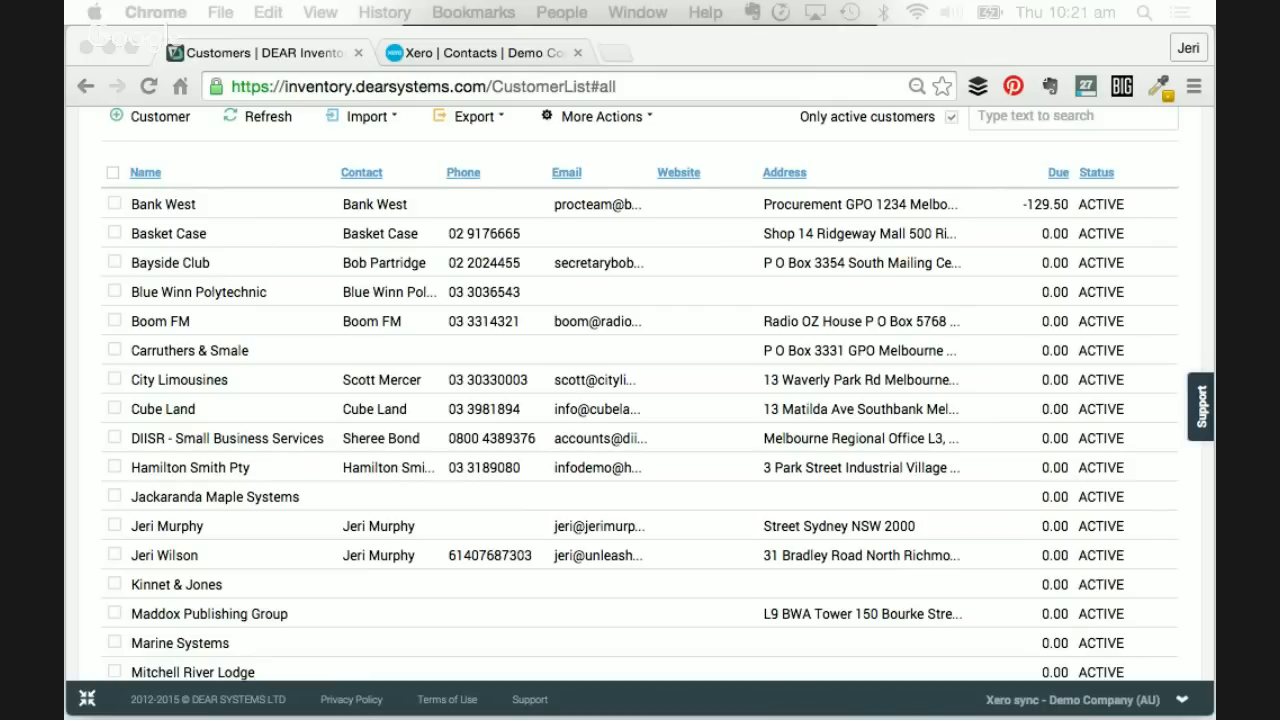
pyautogui.scroll(5, 497, 352)
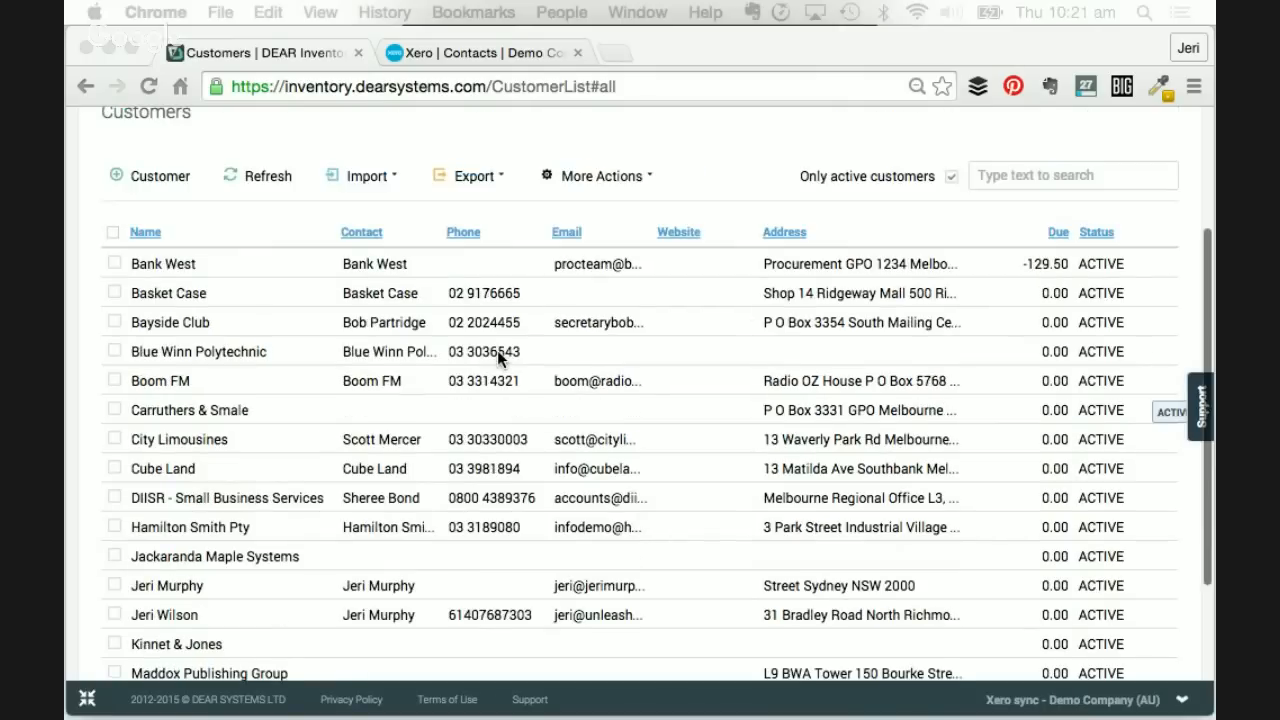
# - Open the full list of suppliers and scroll through it
pyautogui.click(106, 170)
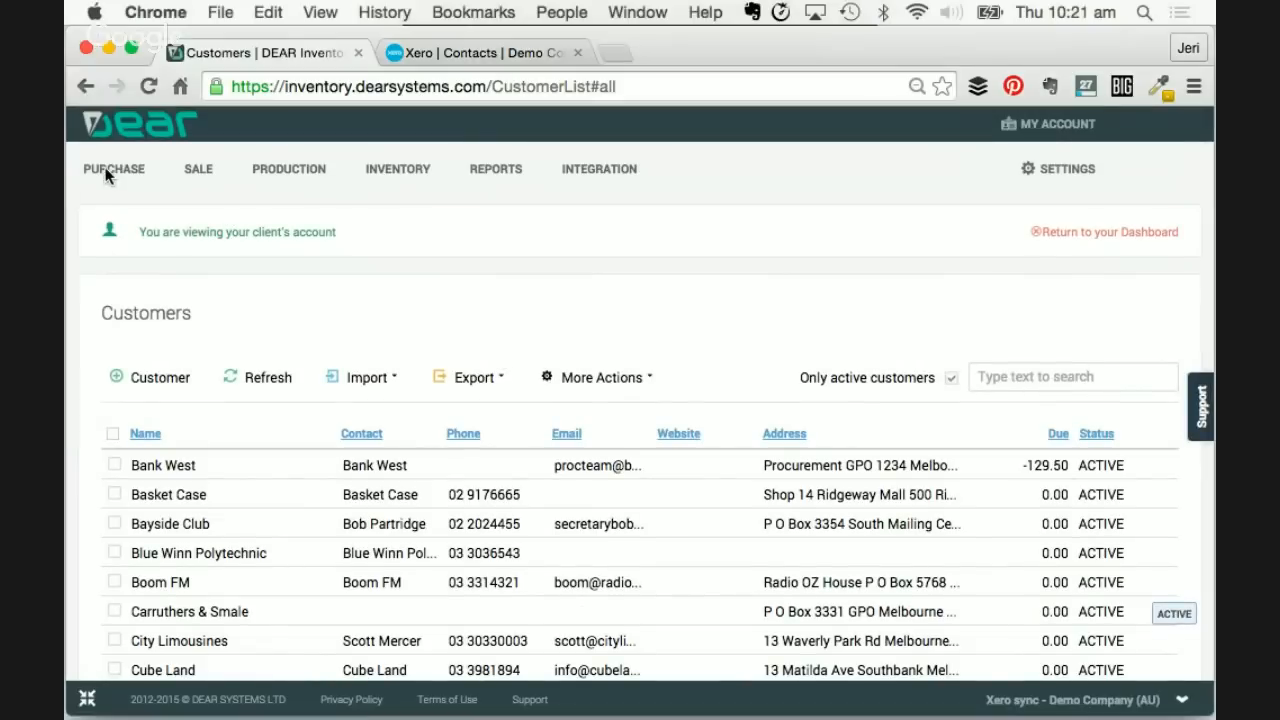
pyautogui.moveTo(88, 176)
pyautogui.click(412, 284)
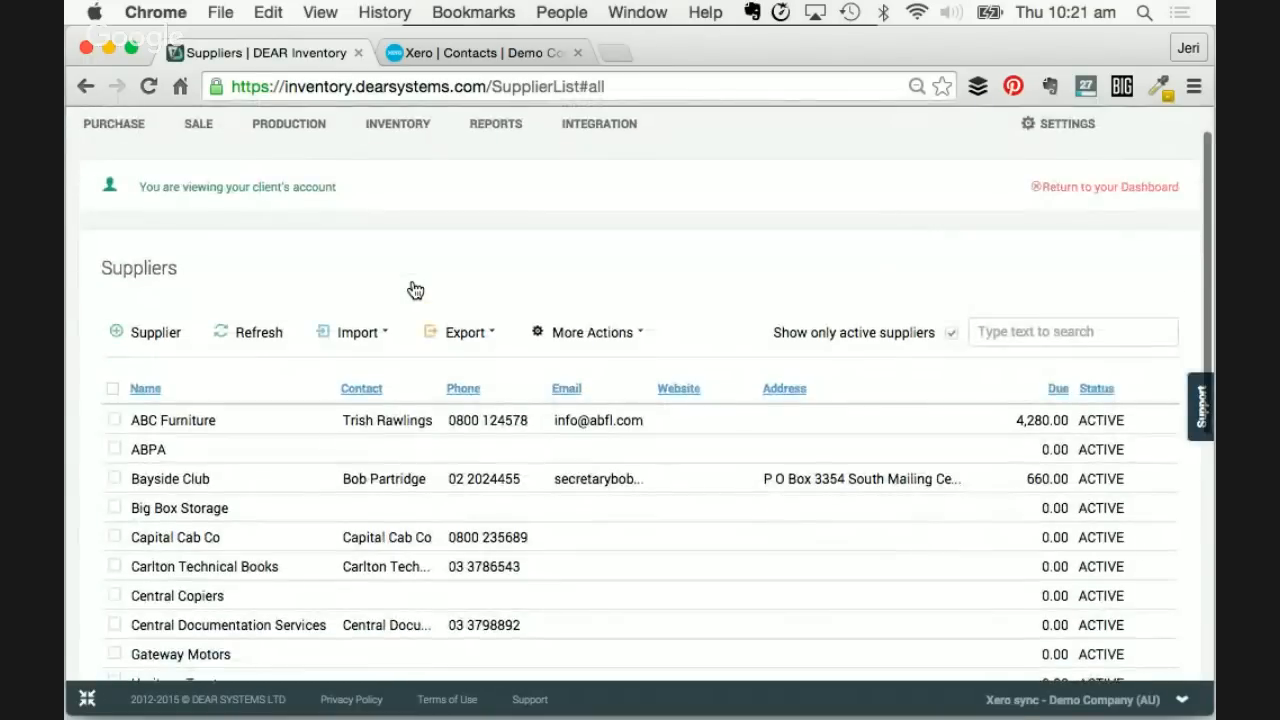
pyautogui.scroll(-2, 415, 289)
pyautogui.scroll(-1, 415, 289)
pyautogui.scroll(-3, 409, 549)
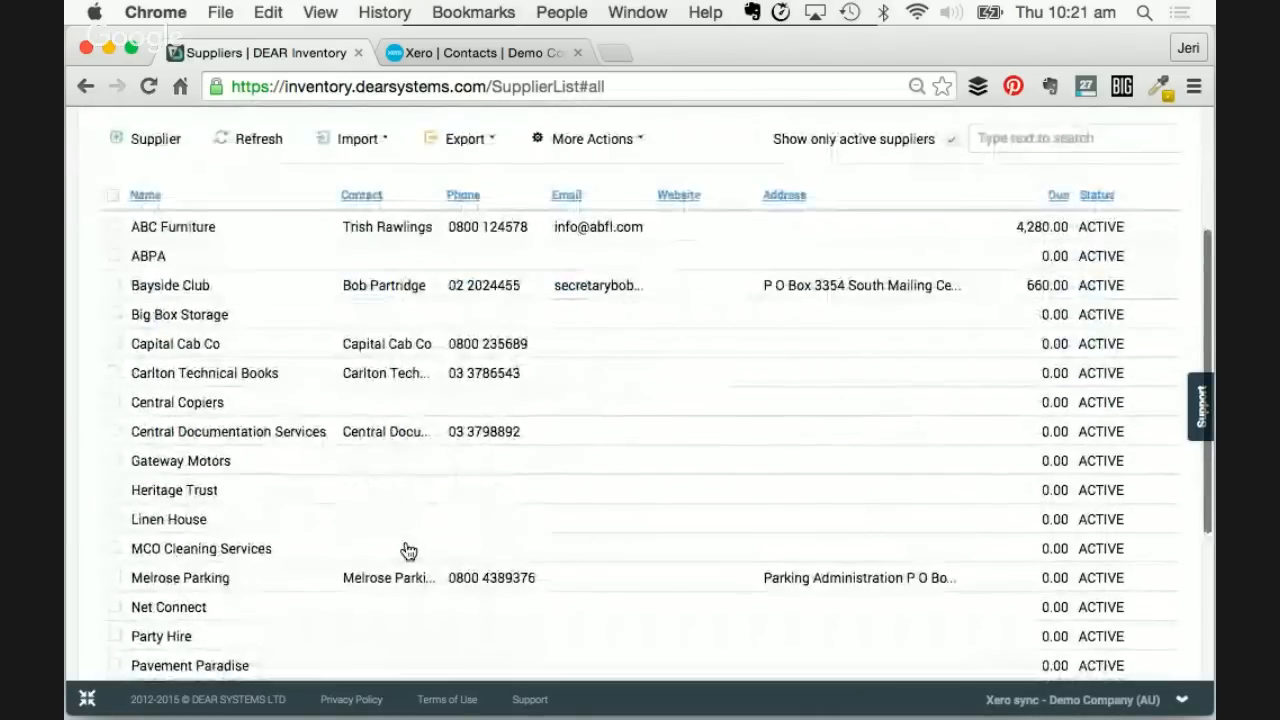
pyautogui.scroll(2, 409, 551)
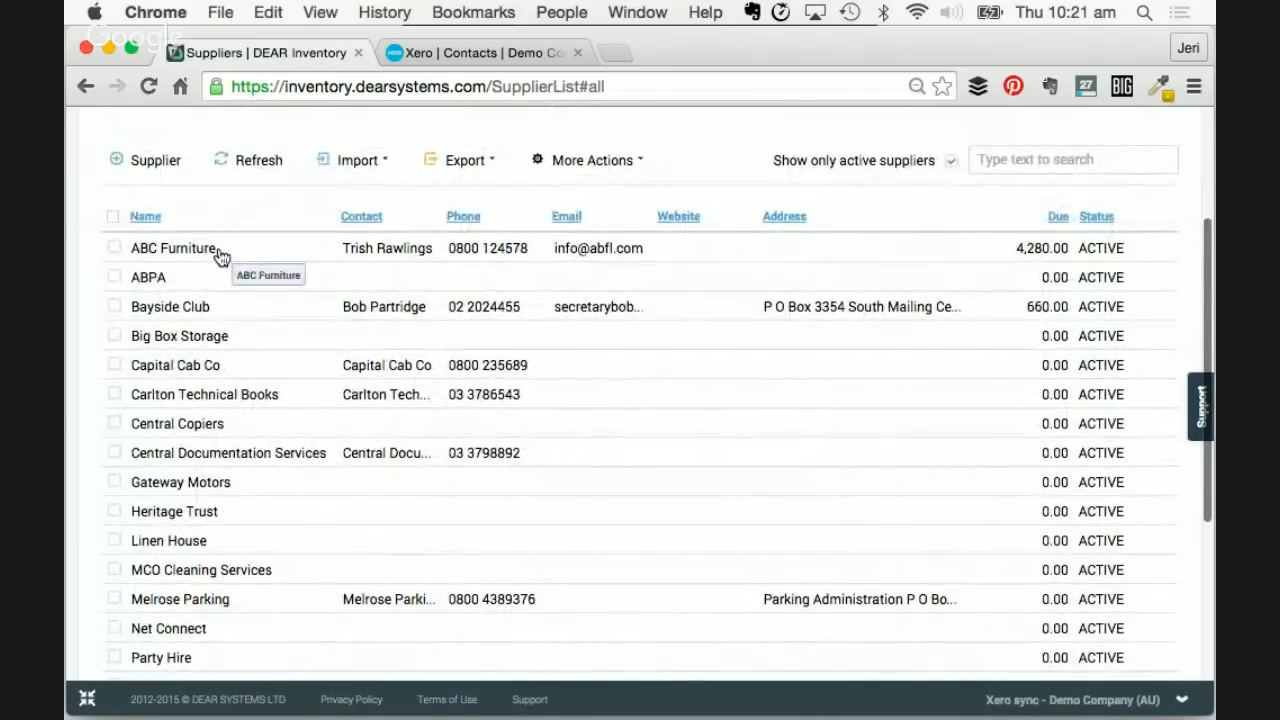
# - Open ABC Furniture, view its contacts, then leave the supplier page without saving
pyautogui.click(218, 254)
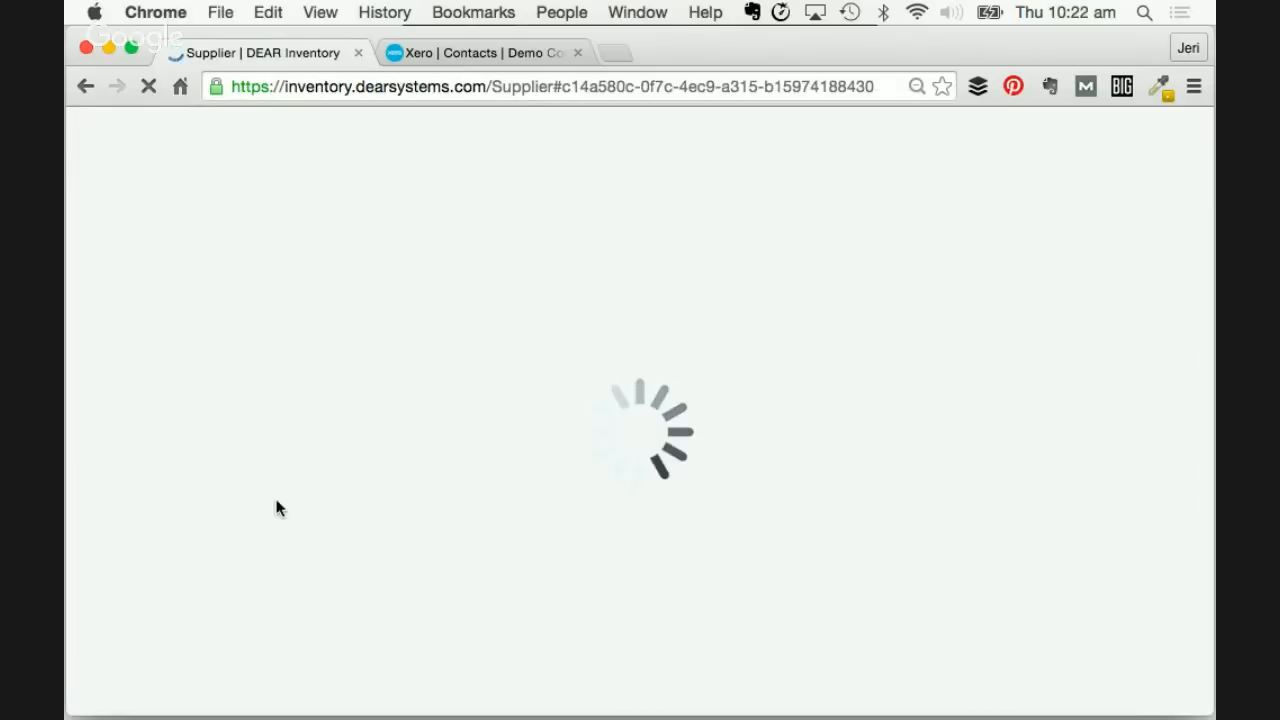
pyautogui.scroll(-5, 275, 500)
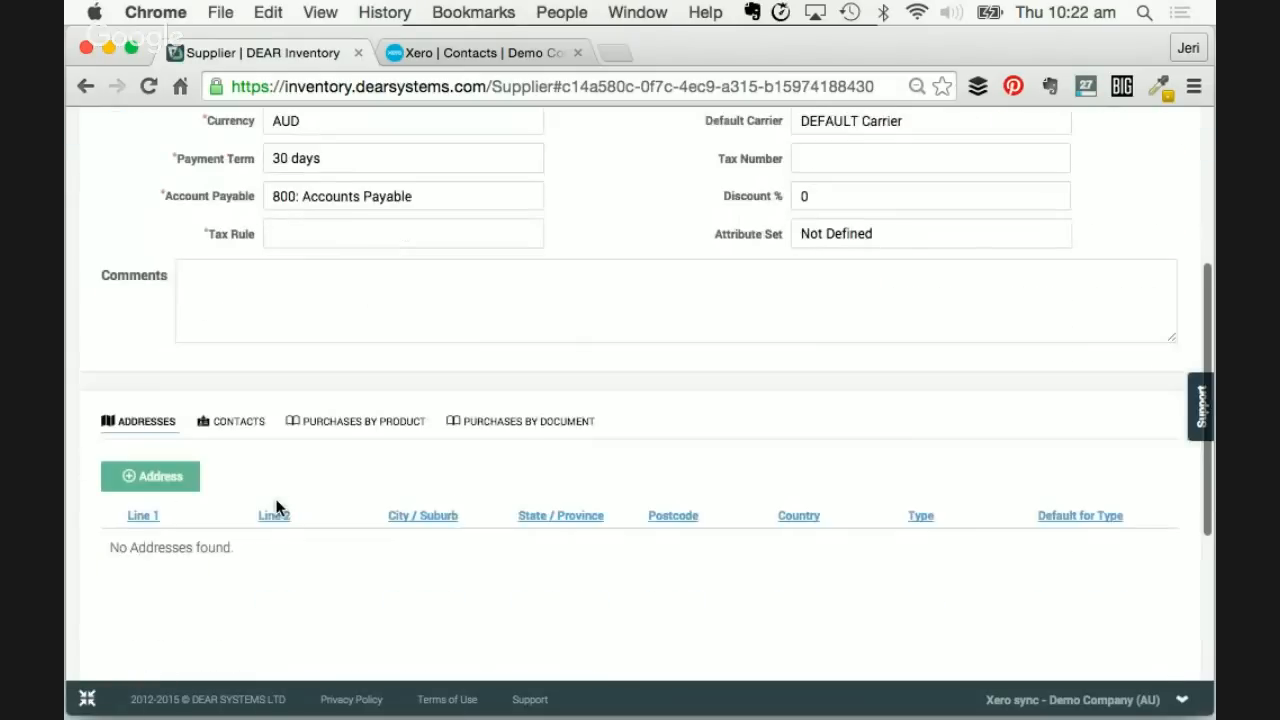
pyautogui.click(235, 410)
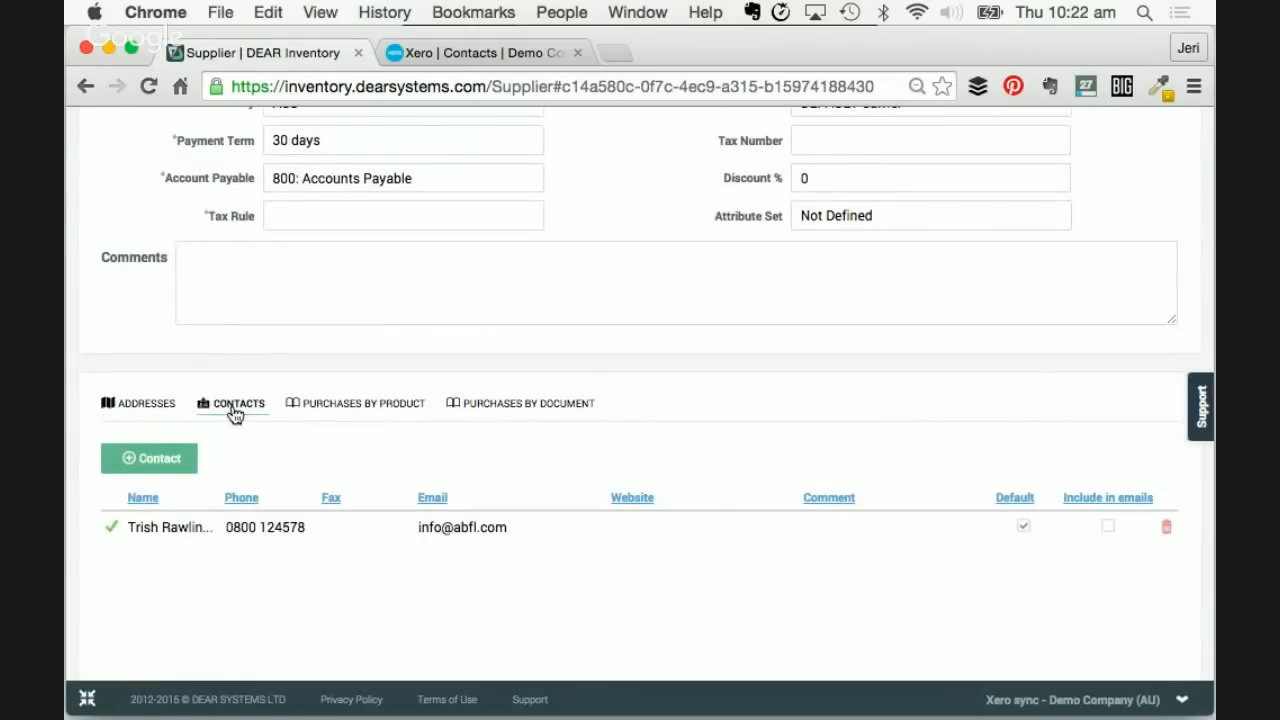
pyautogui.scroll(5, 235, 412)
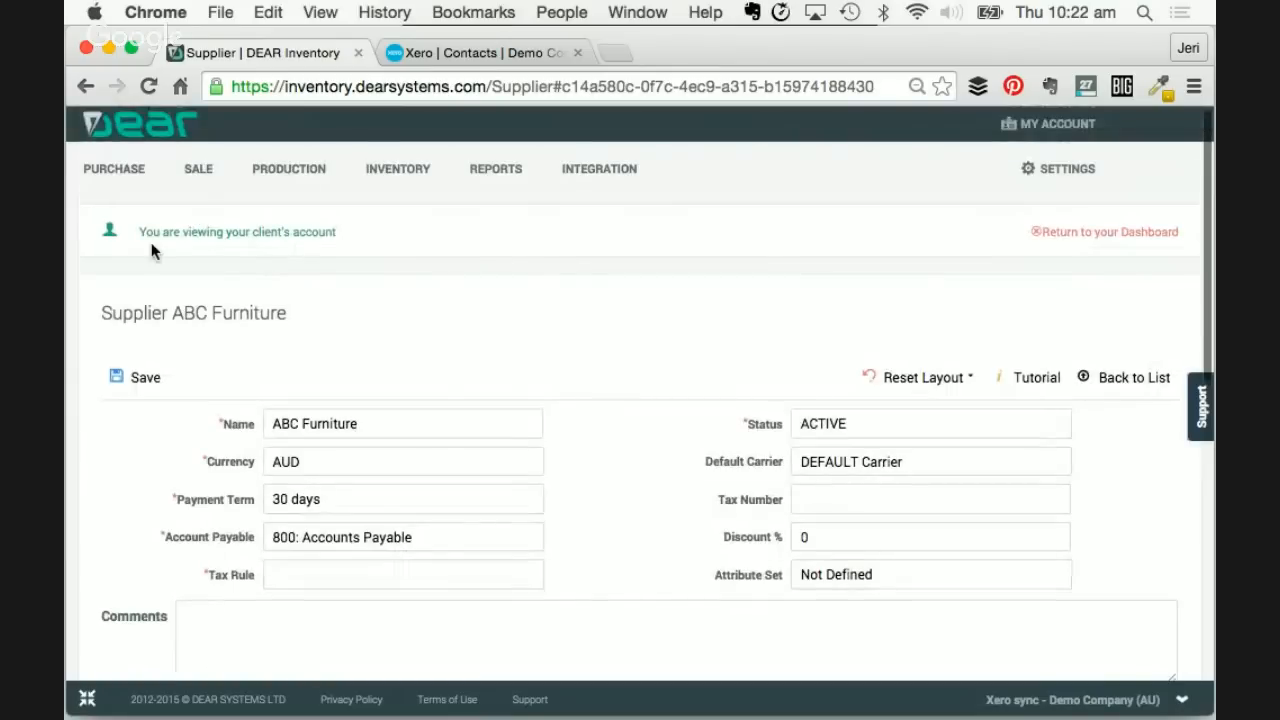
pyautogui.click(1108, 375)
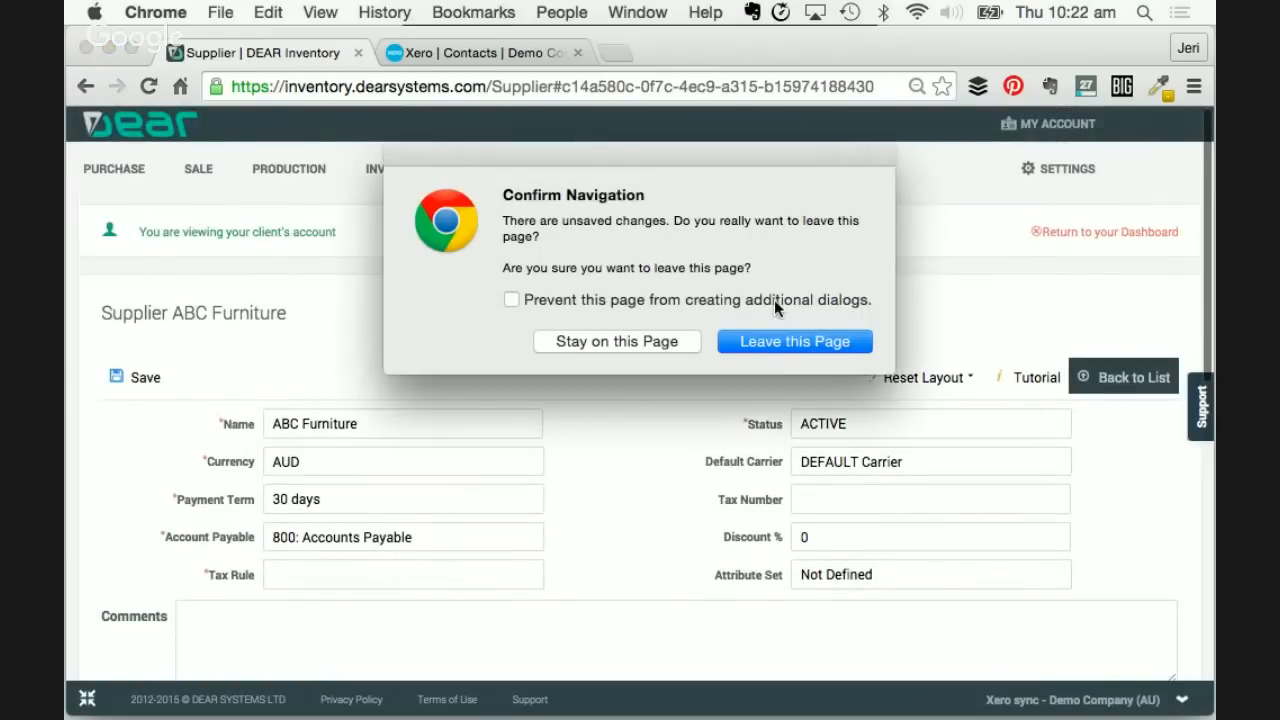
pyautogui.click(763, 343)
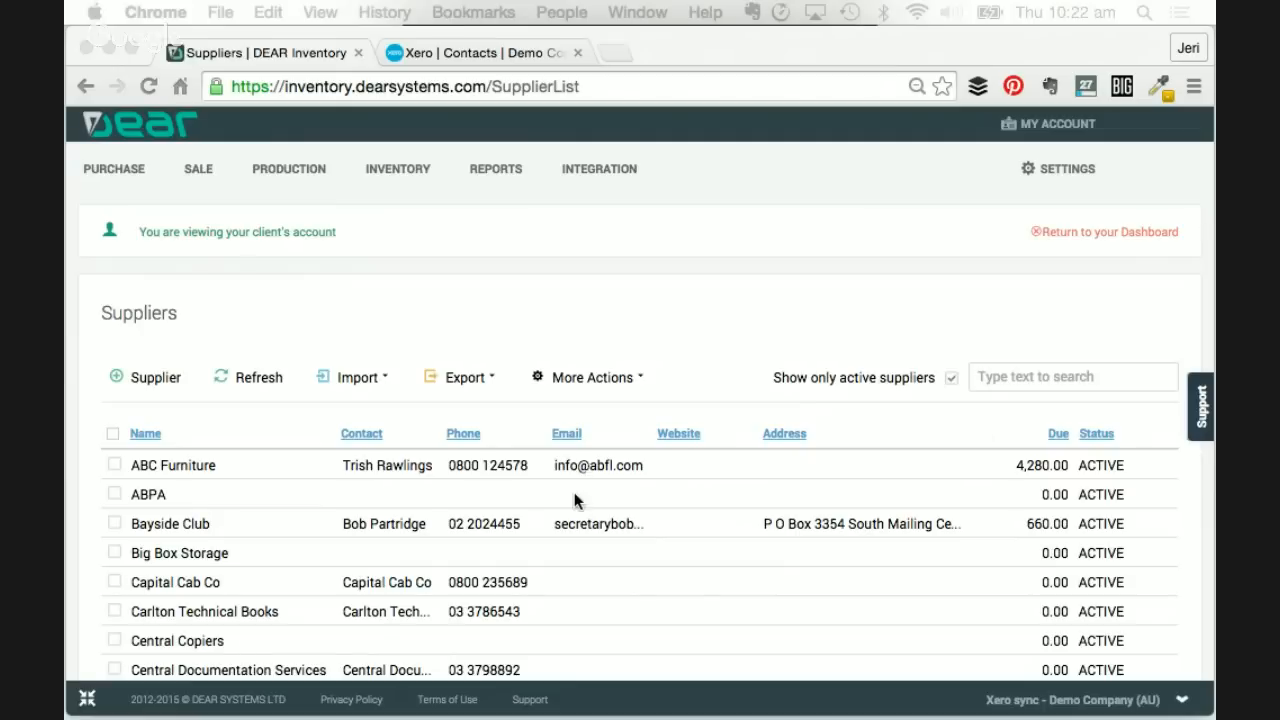
# - Reopen the ABC Furniture supplier record and show its contacts list
pyautogui.scroll(-1, 574, 492)
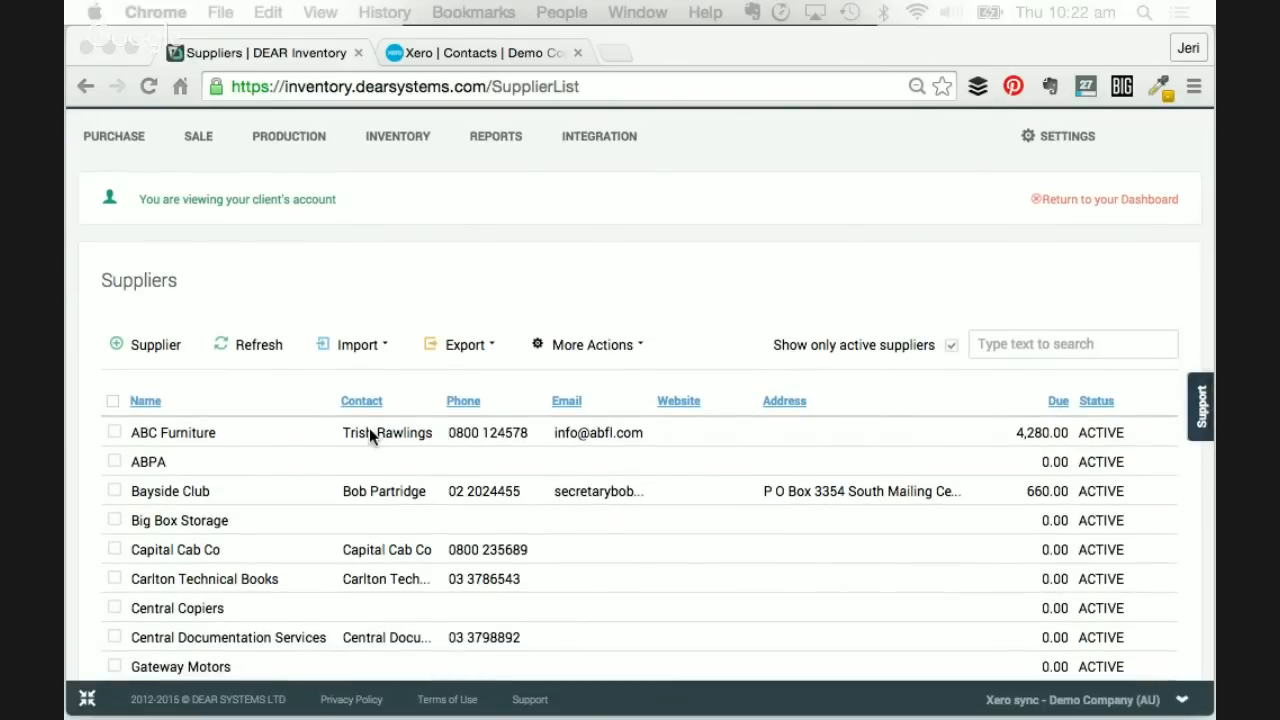
pyautogui.click(190, 433)
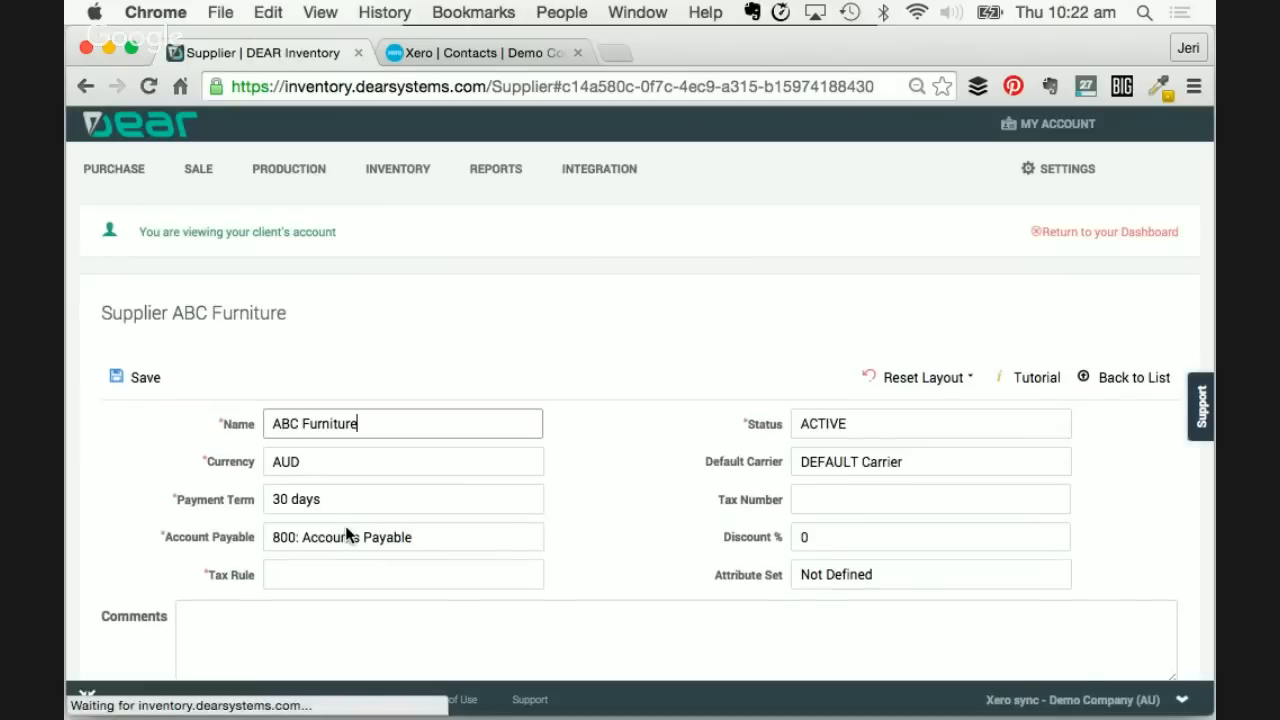
pyautogui.scroll(-6, 345, 531)
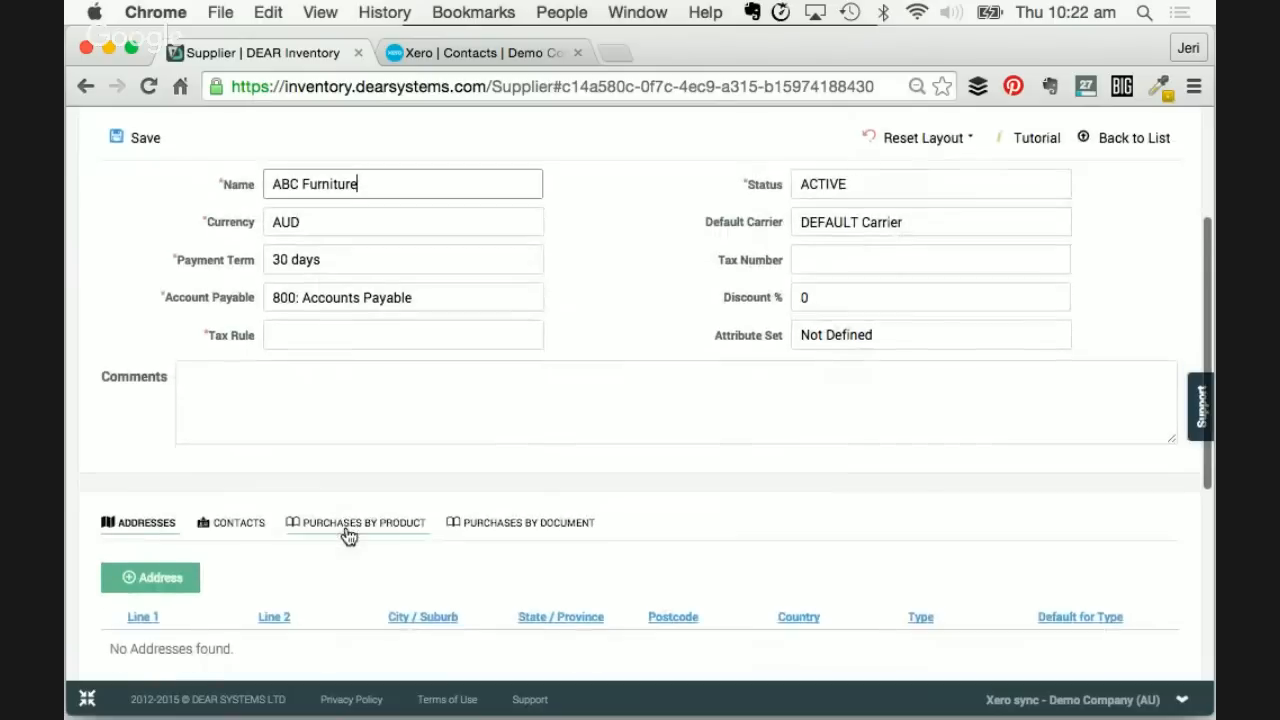
pyautogui.click(225, 466)
pyautogui.scroll(-3, 258, 570)
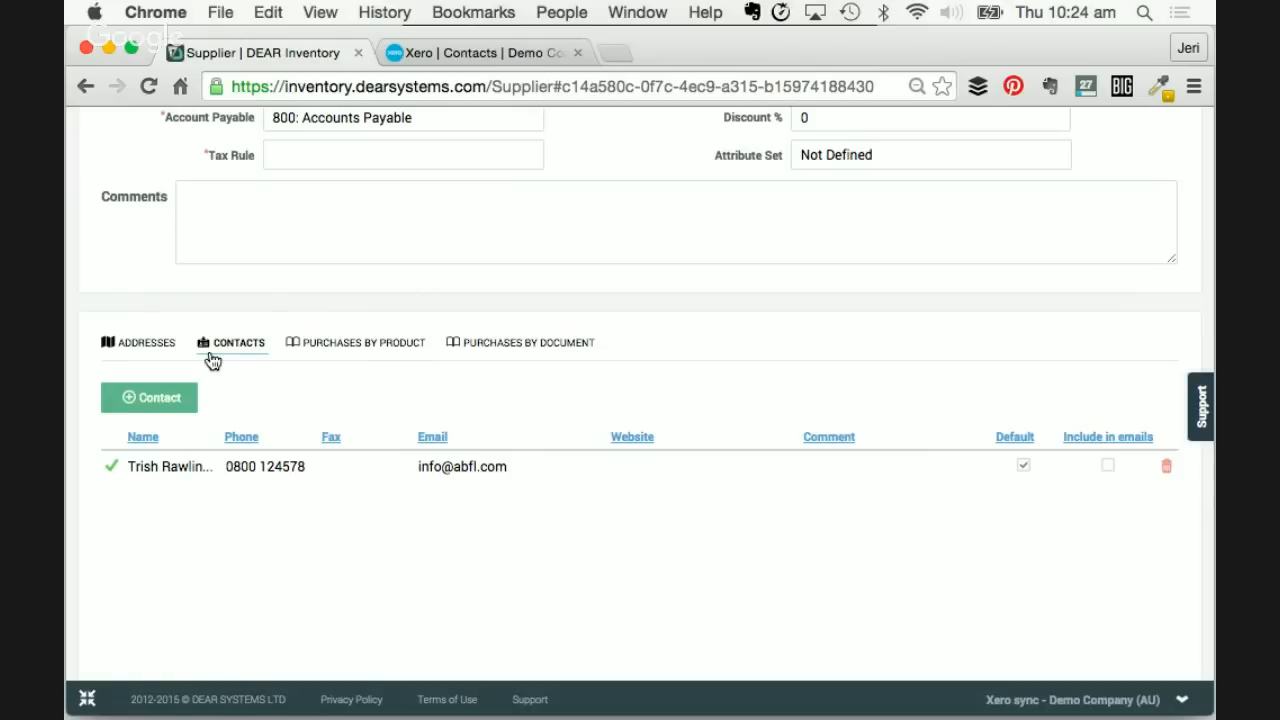
# - Scroll back up the ABC Furniture supplier page
pyautogui.scroll(1, 211, 358)
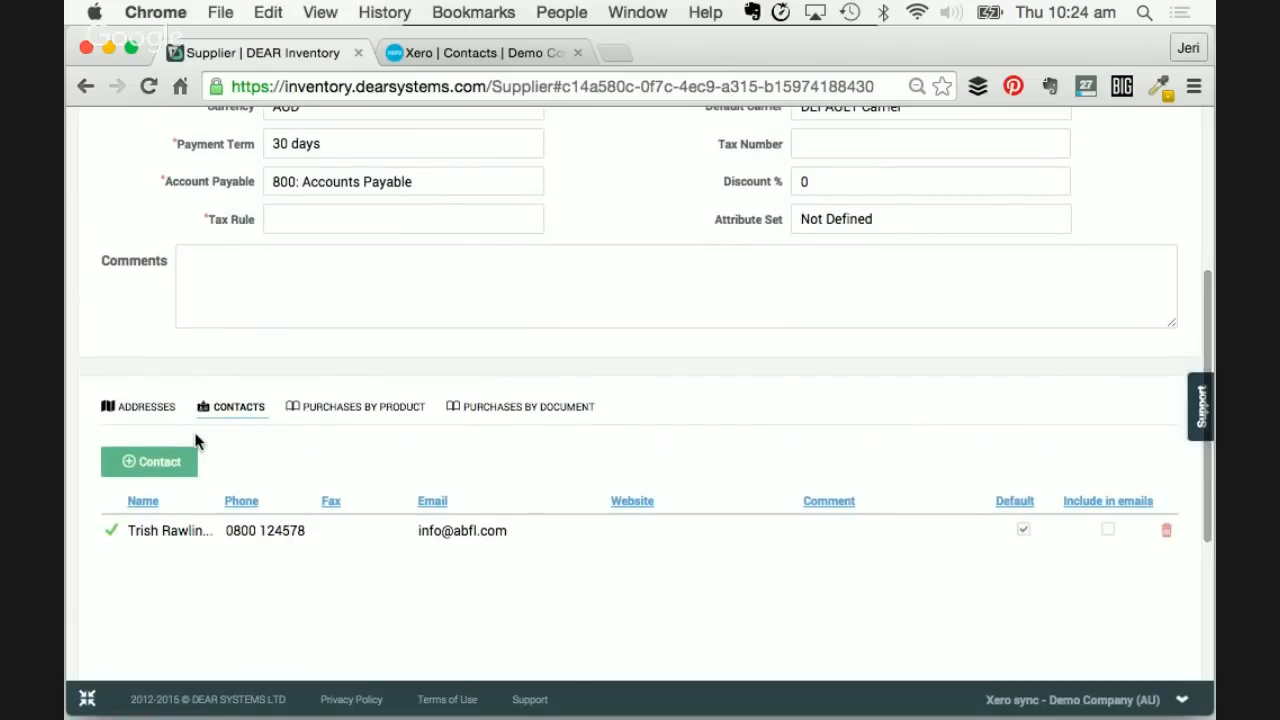
# - In Xero Contacts, filter to letter A and open the ABC Furniture contact
pyautogui.click(455, 52)
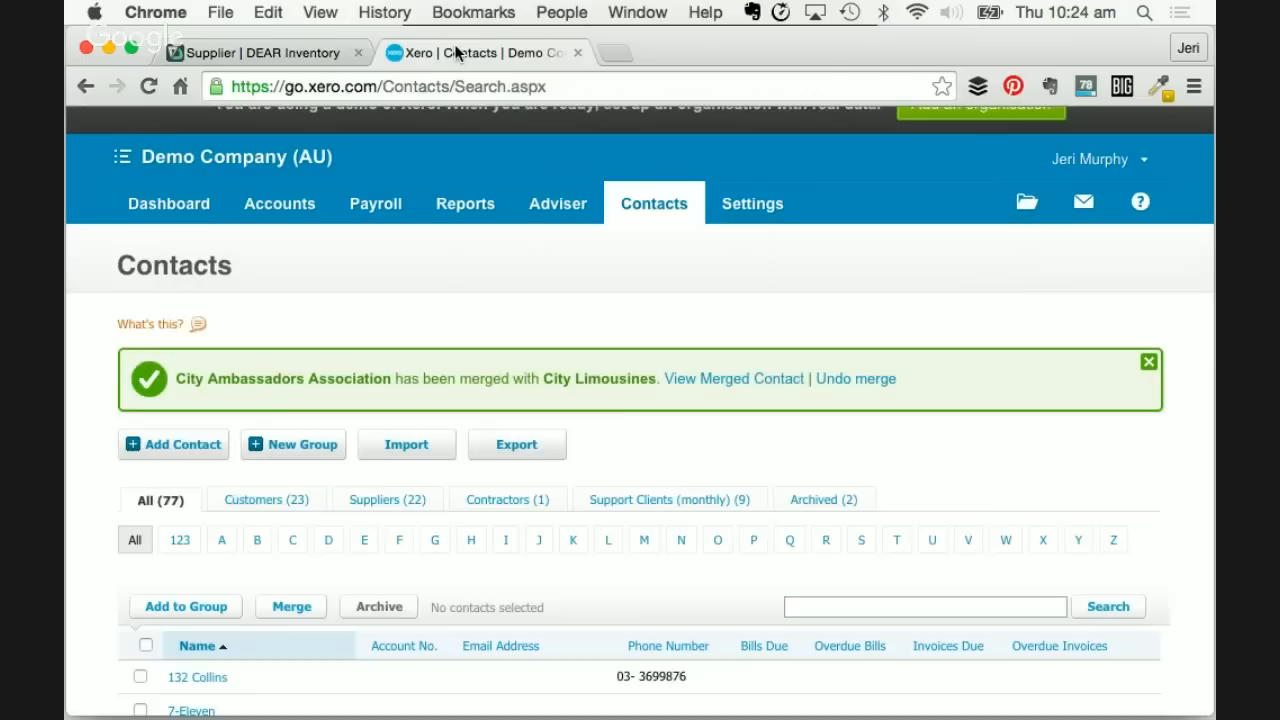
pyautogui.click(221, 541)
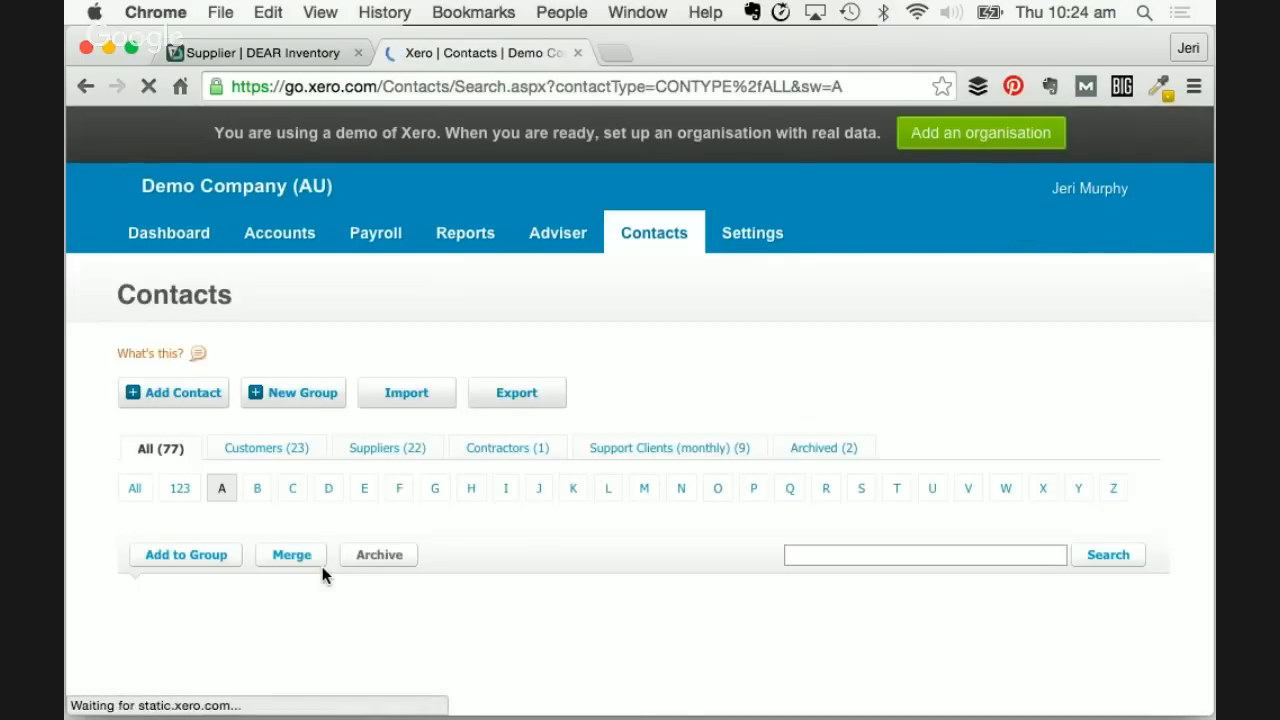
pyautogui.scroll(-1, 322, 575)
pyautogui.scroll(-1, 322, 566)
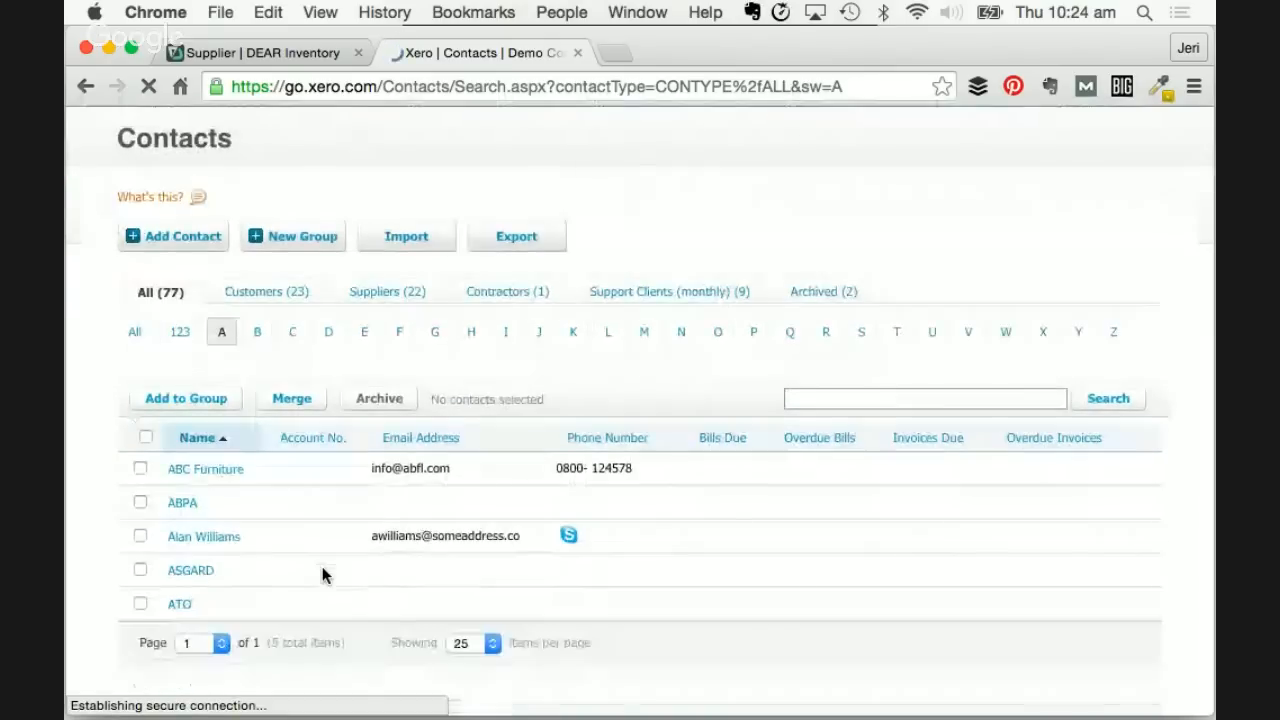
pyautogui.click(202, 470)
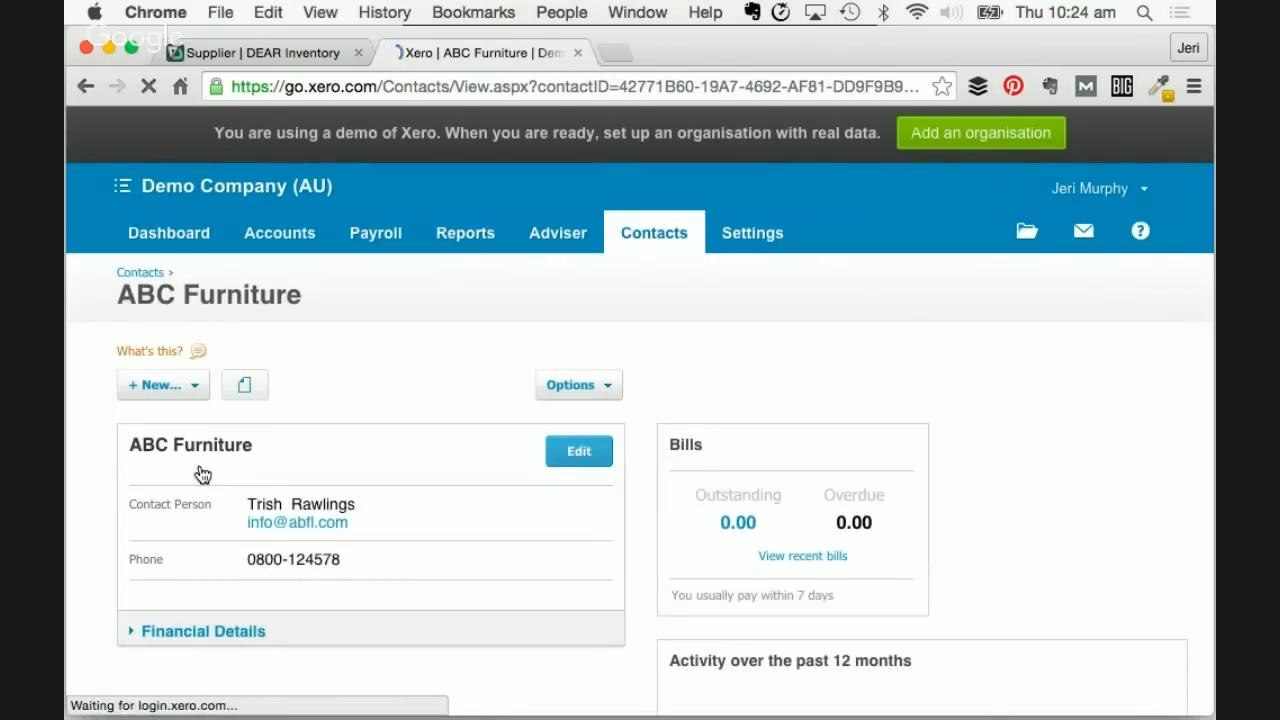
pyautogui.scroll(-1, 282, 493)
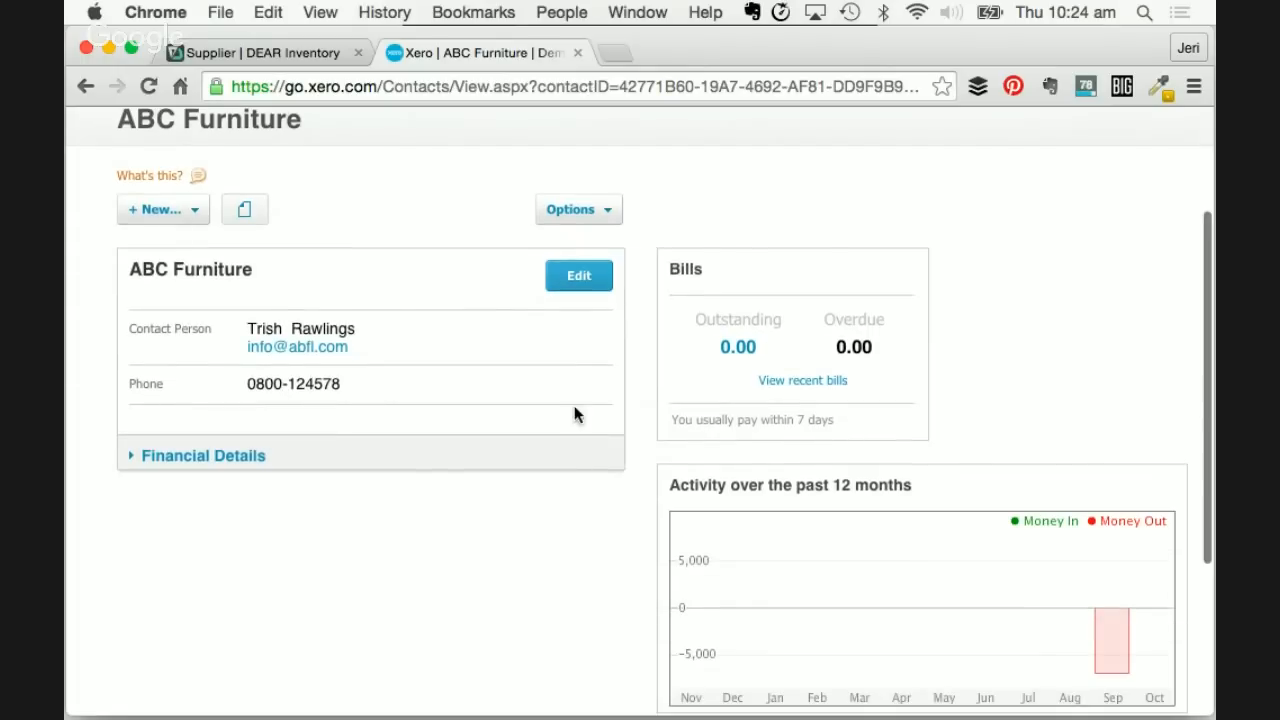
# - Edit the ABC Furniture contact and add a blank row for another person
pyautogui.click(572, 272)
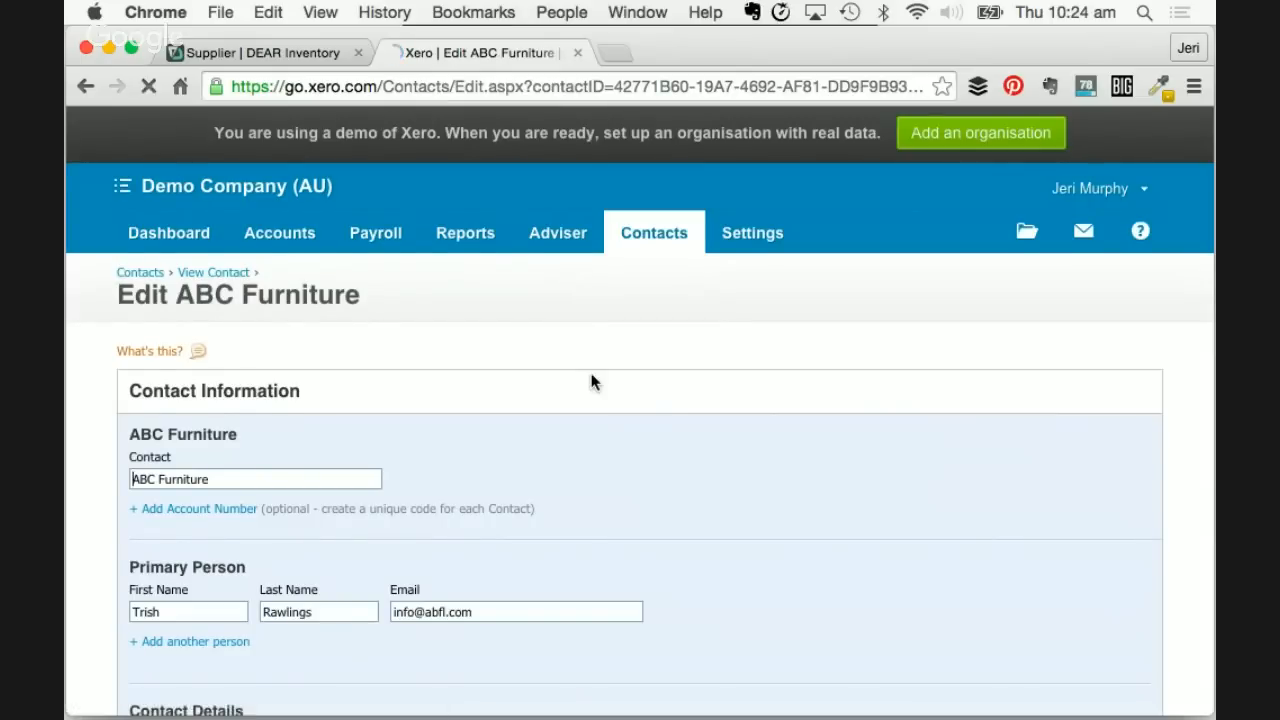
pyautogui.scroll(-4, 591, 382)
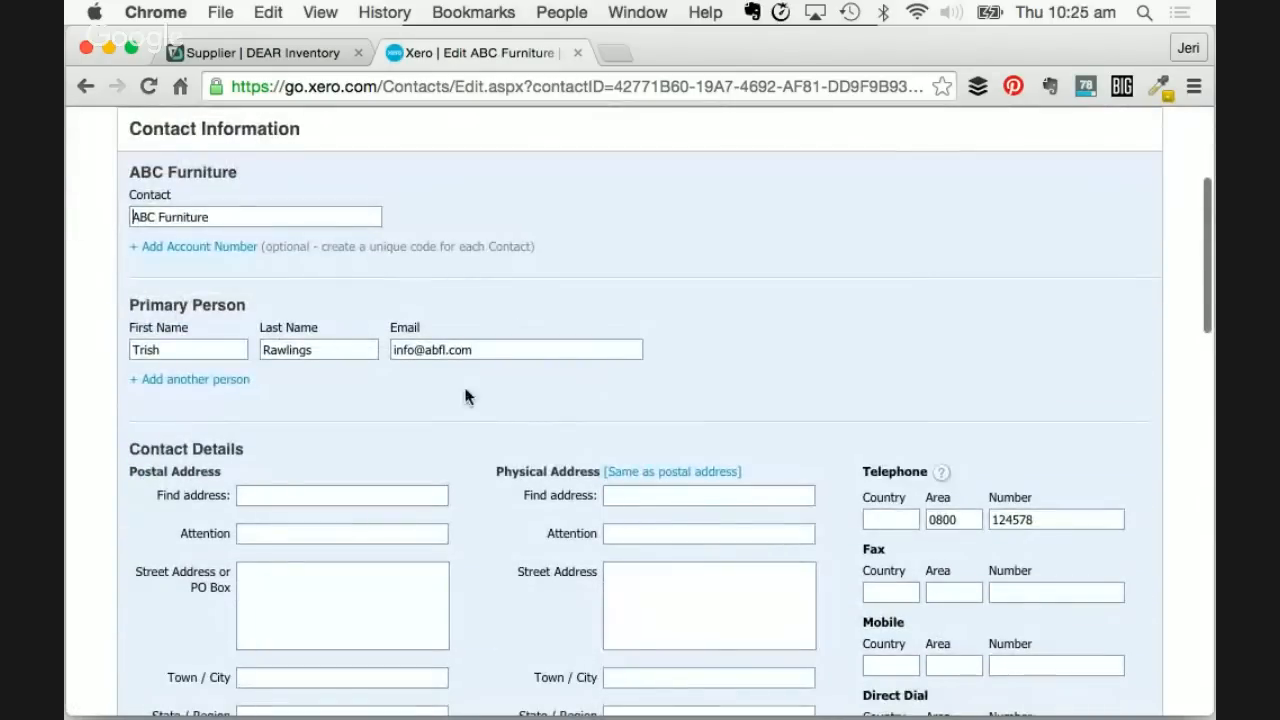
pyautogui.scroll(-1, 430, 408)
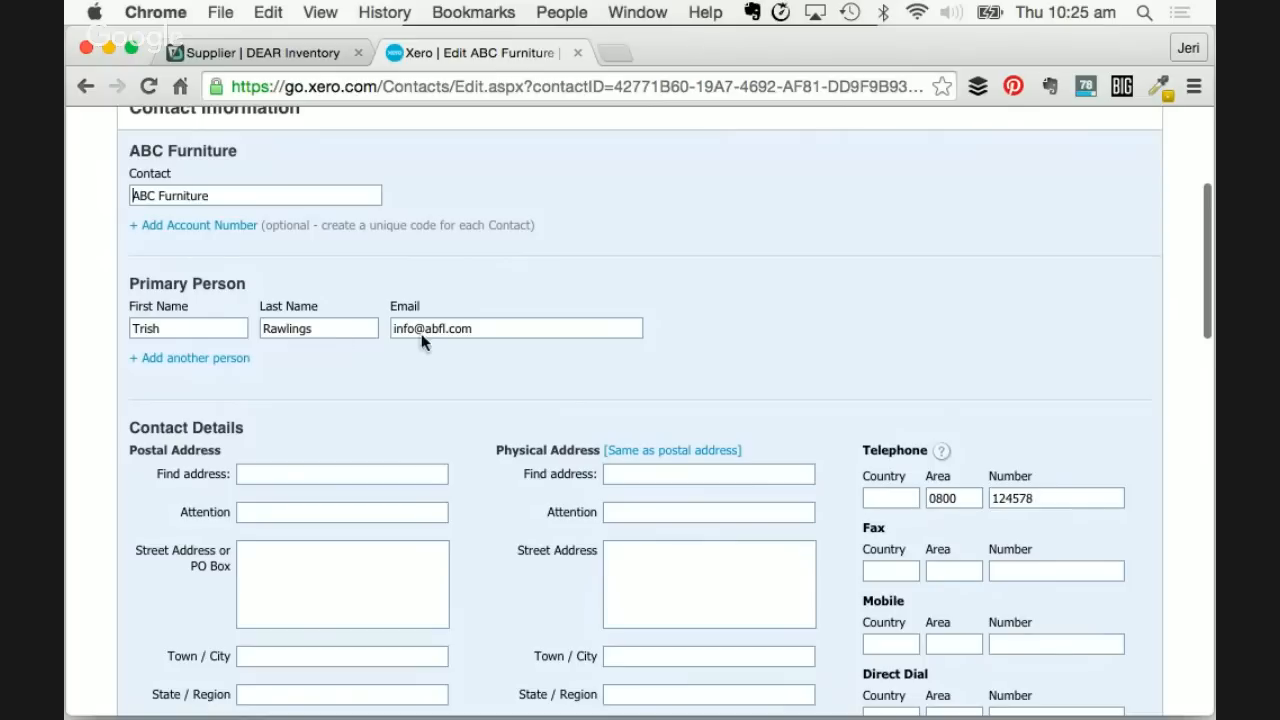
pyautogui.click(197, 357)
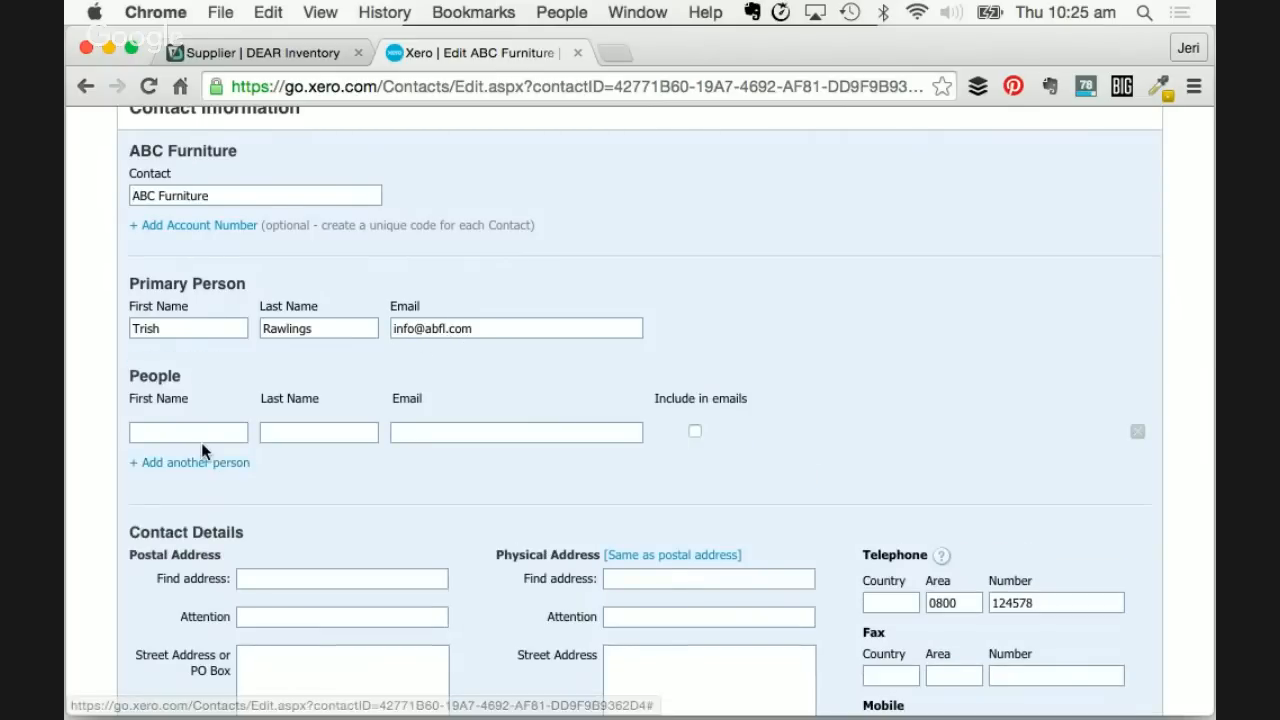
pyautogui.scroll(-1, 201, 420)
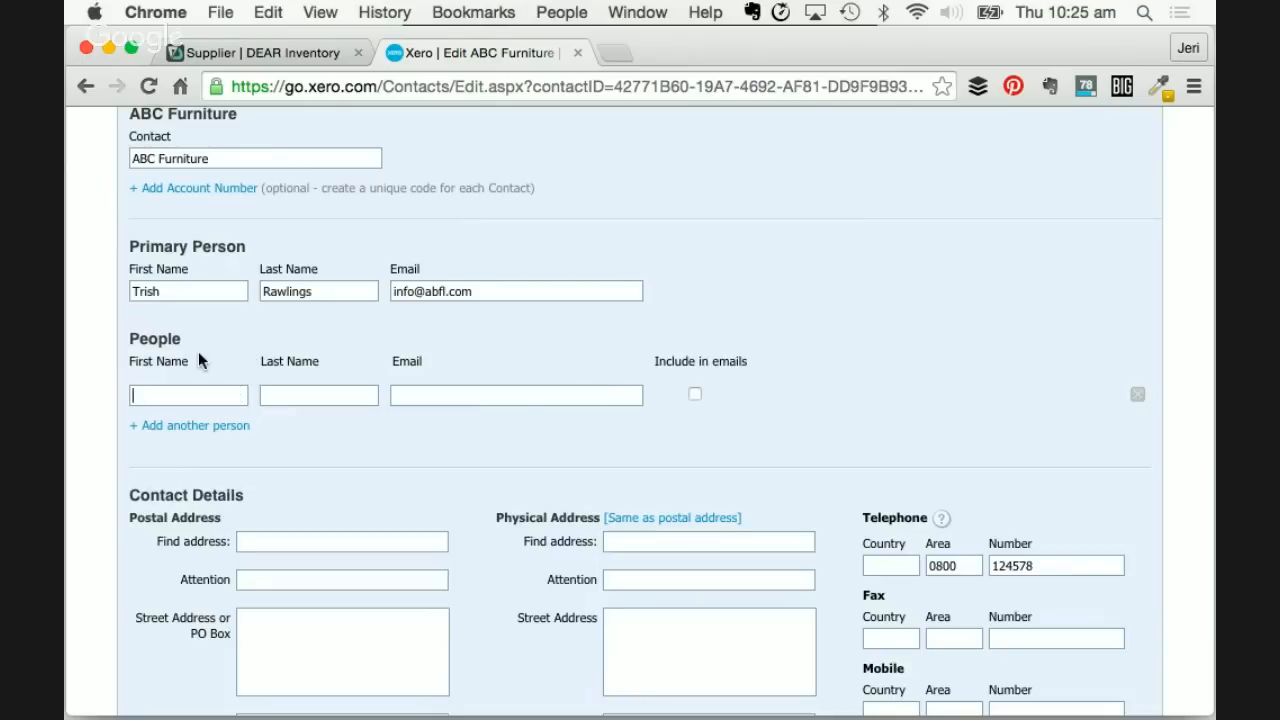
pyautogui.scroll(1, 300, 318)
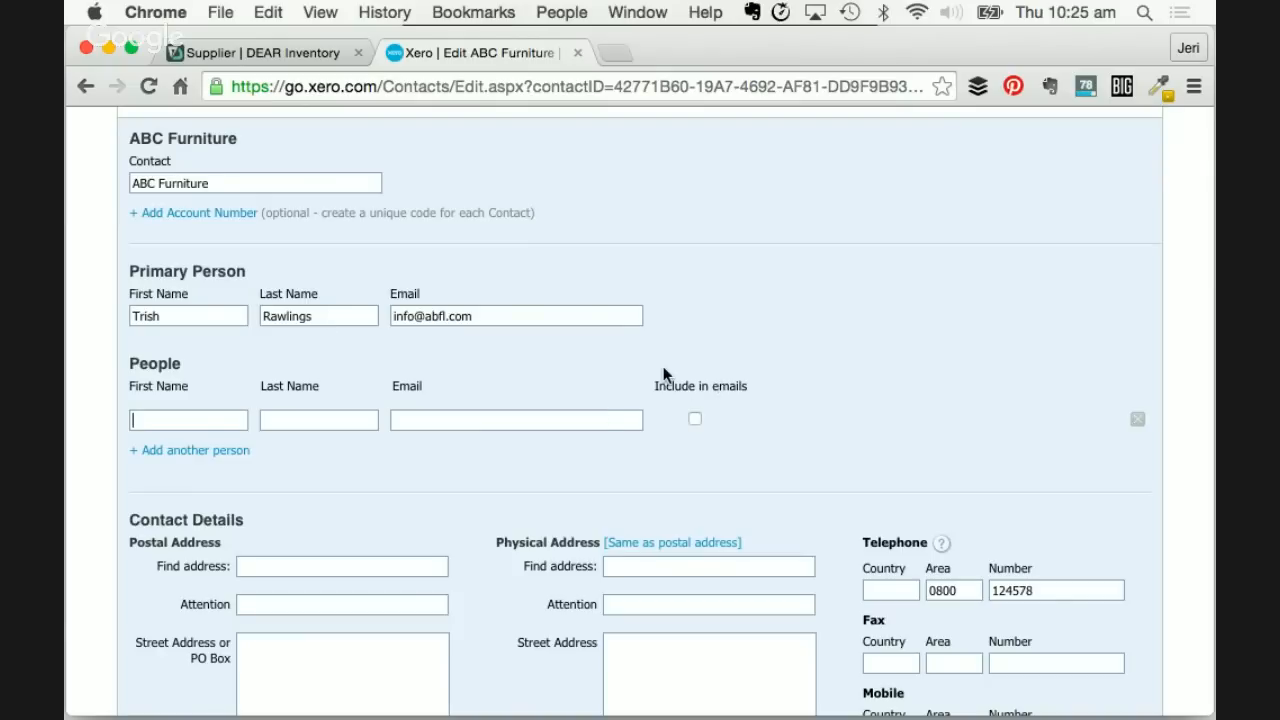
# - Add an estimator contact with its name, the existing contact's phone number copied over, and its e-mail
pyautogui.click(268, 53)
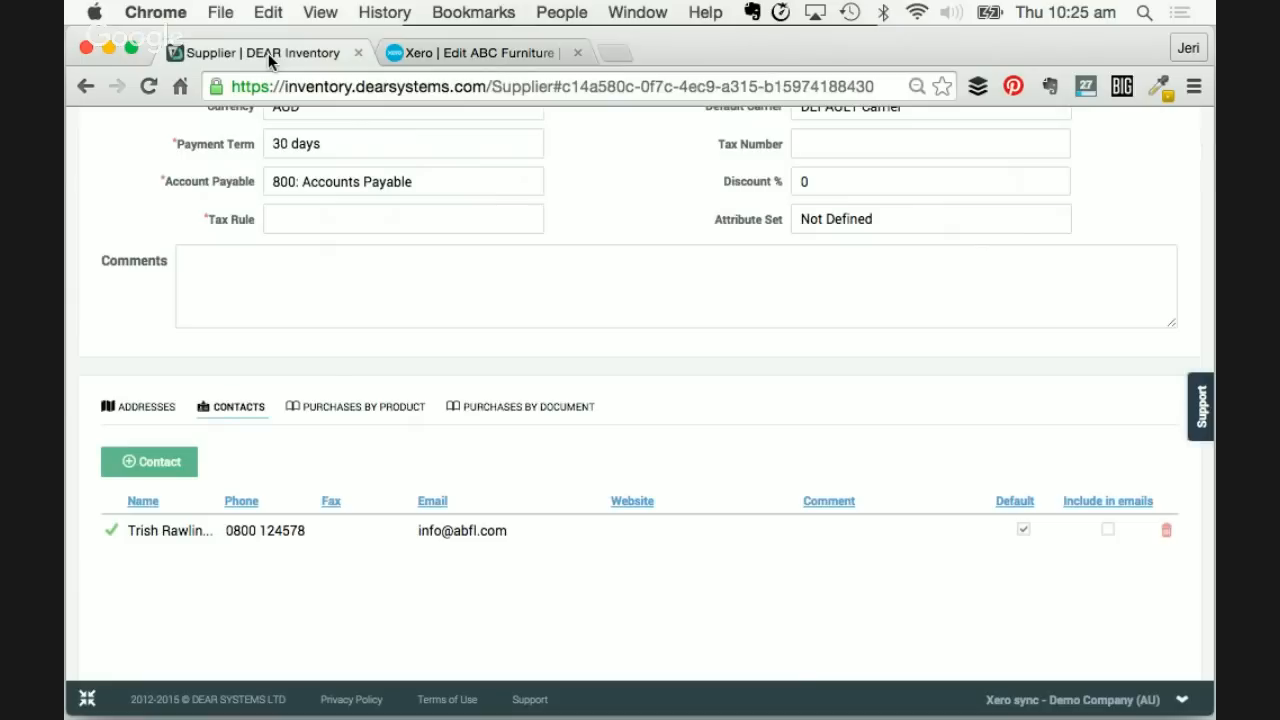
pyautogui.scroll(-2, 332, 394)
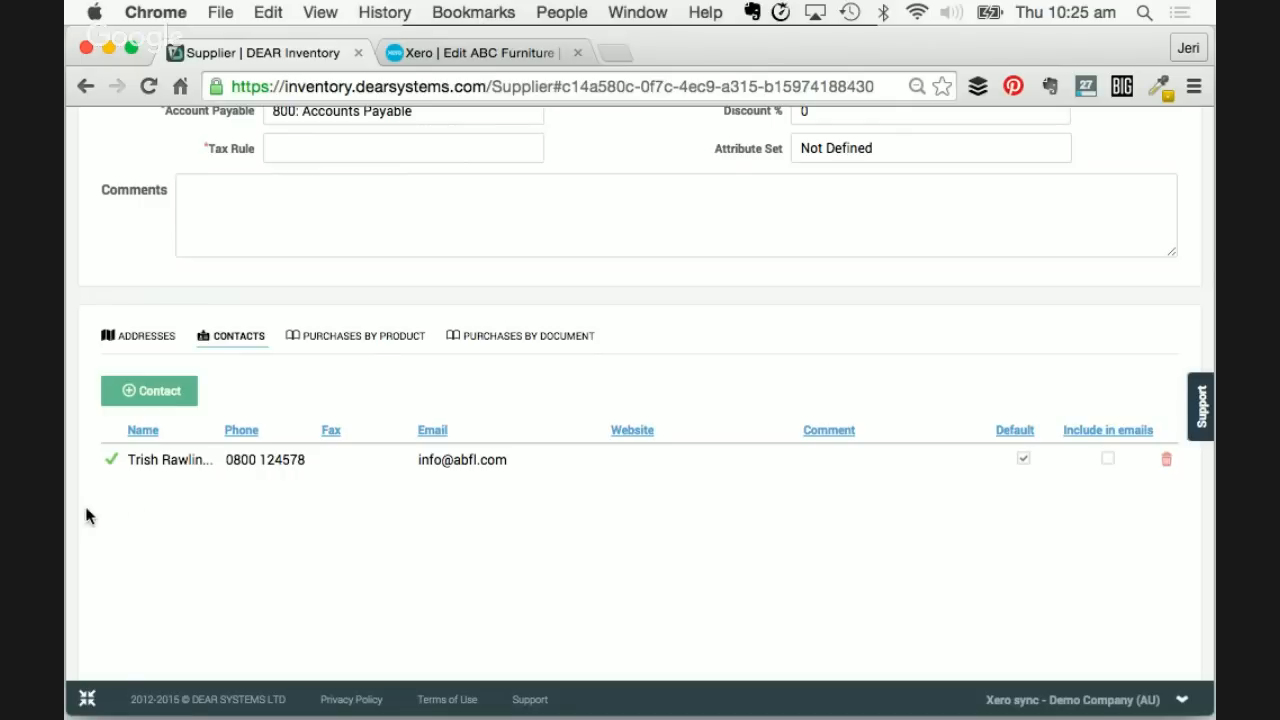
pyautogui.click(157, 399)
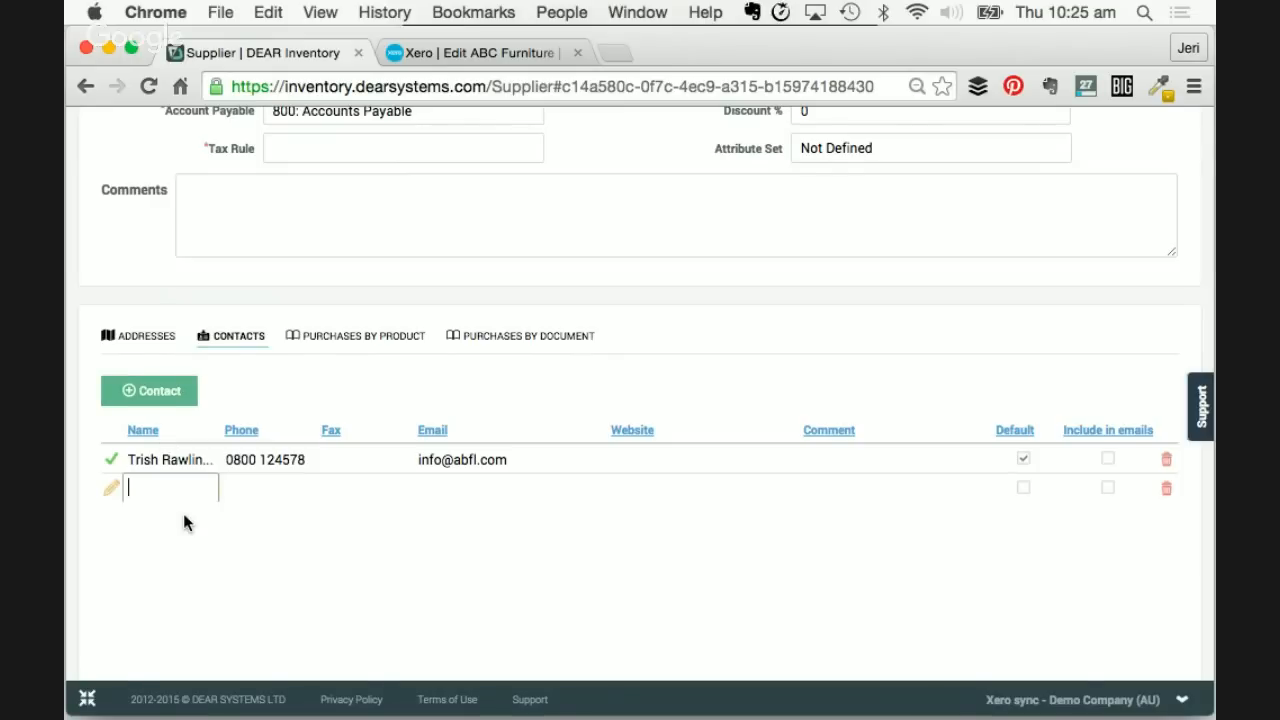
pyautogui.scroll(-1, 184, 521)
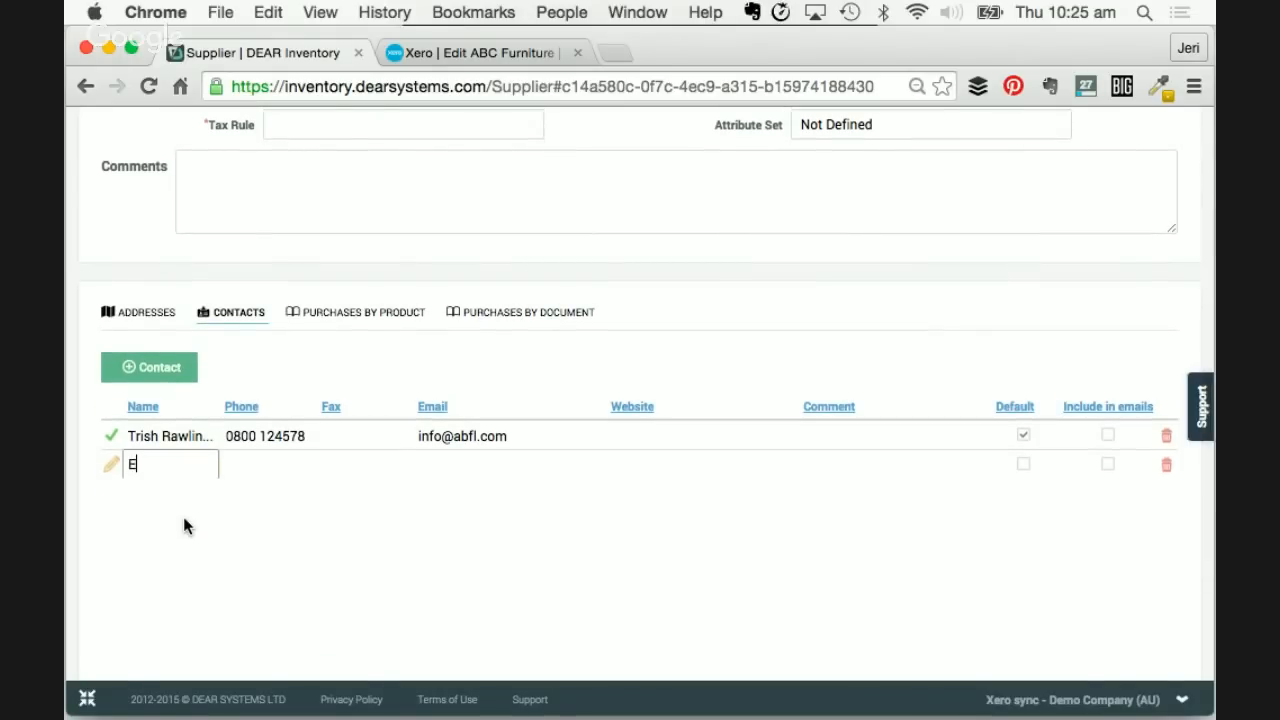
pyautogui.write('stimator')
pyautogui.press('Tab')
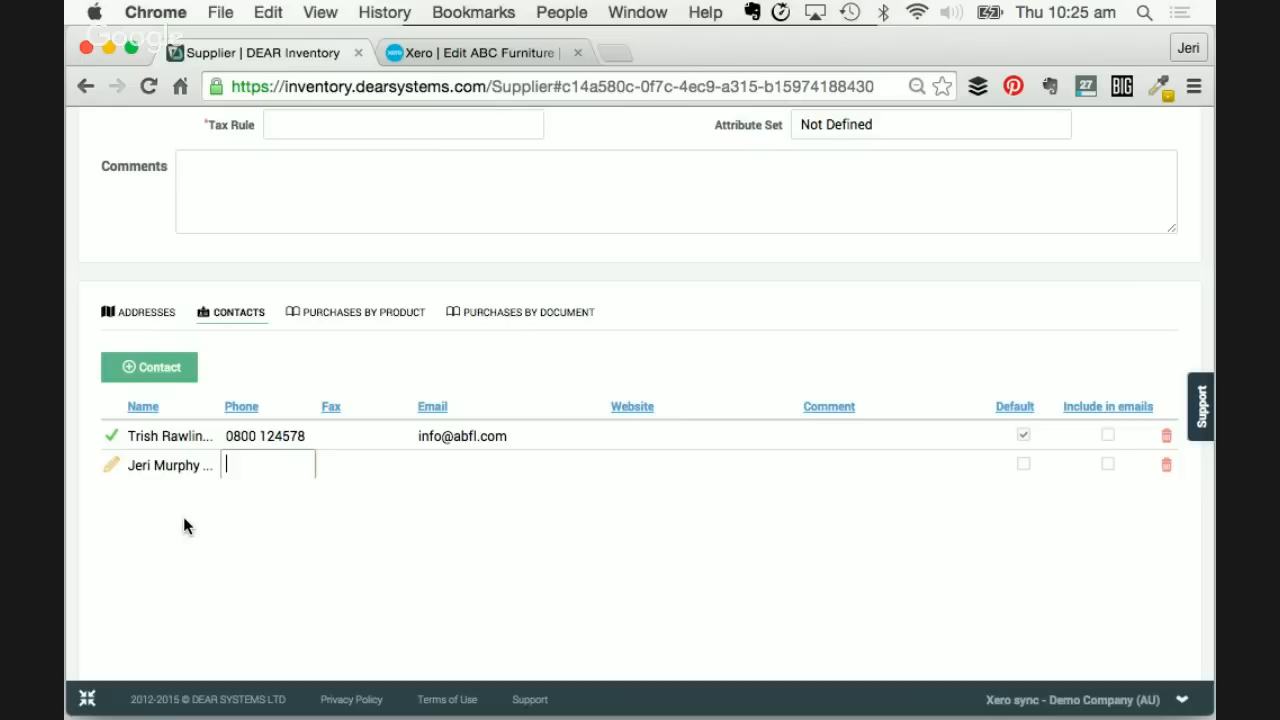
pyautogui.write('oooo')
pyautogui.press('BackSpace')
pyautogui.press('BackSpace')
pyautogui.press('BackSpace')
pyautogui.press('BackSpace')
pyautogui.click(285, 444)
pyautogui.doubleClick(284, 440)
pyautogui.press('super+a')
pyautogui.press('super+c')
pyautogui.click(279, 470)
pyautogui.press('super+v')
pyautogui.click(467, 457)
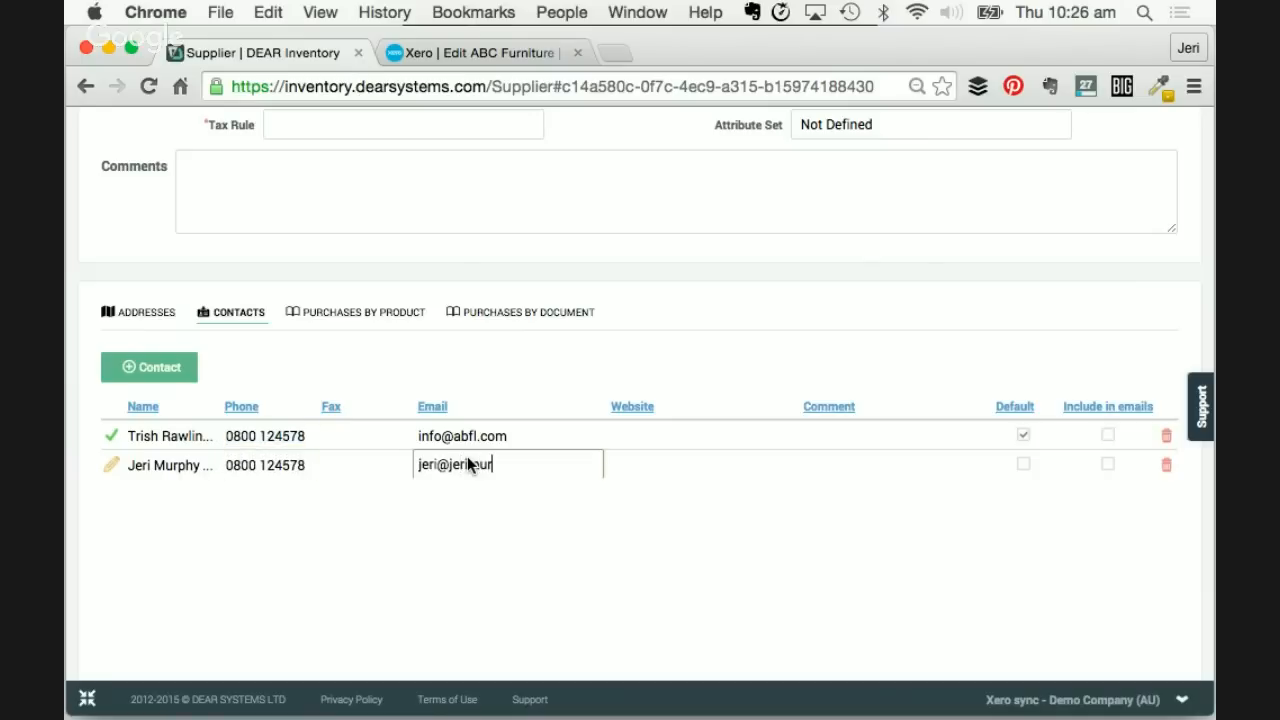
pyautogui.press('Tab')
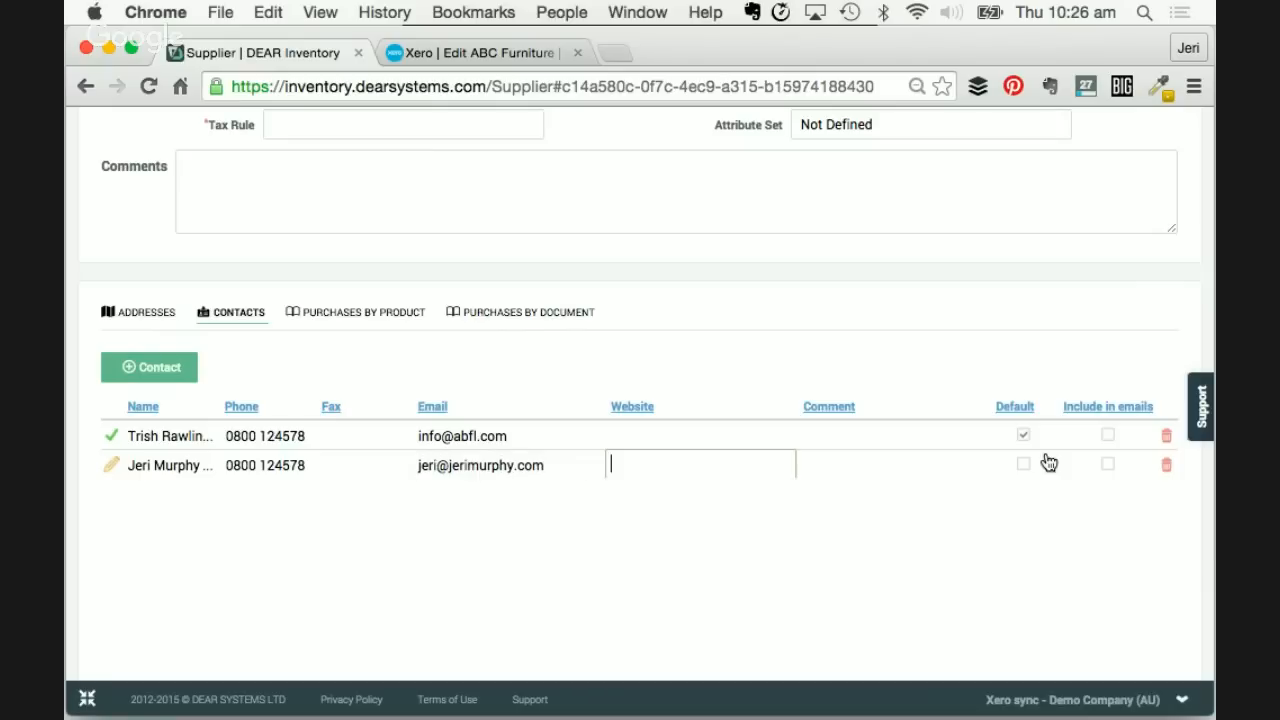
pyautogui.click(1111, 469)
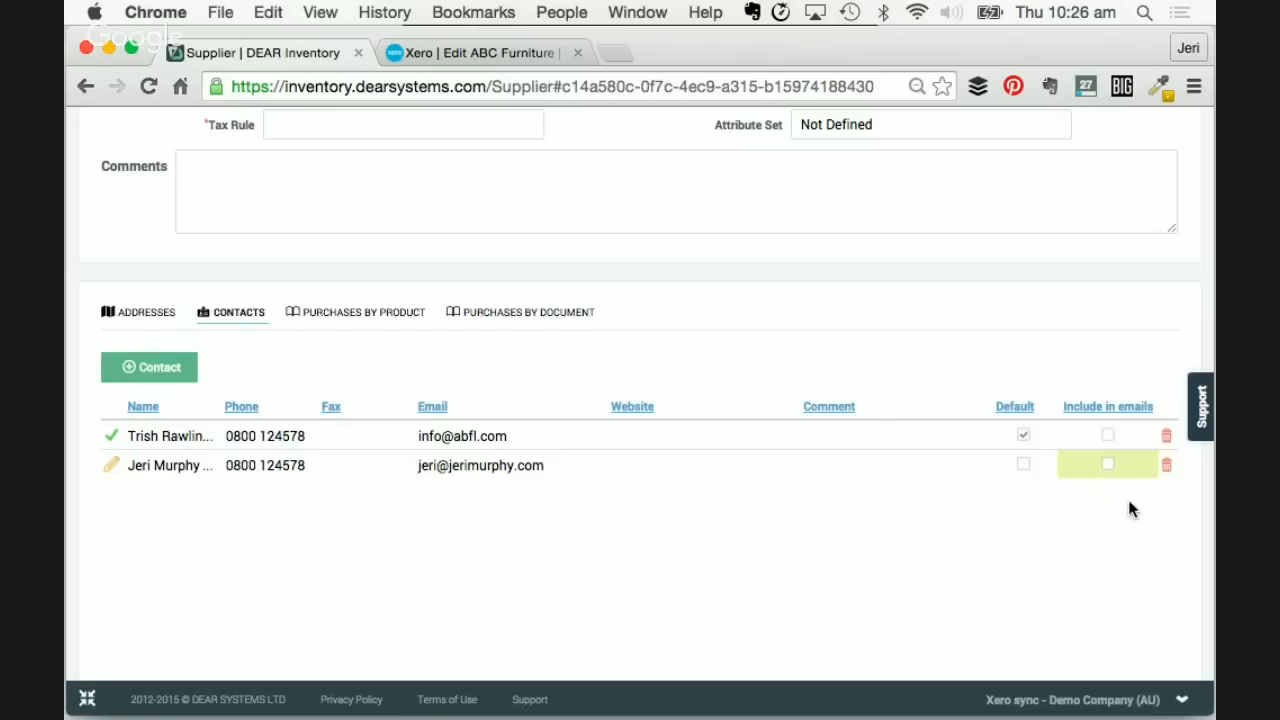
# - Add a 'Business Owner' contact with its e-mail and include it in emails
pyautogui.scroll(-1, 1127, 496)
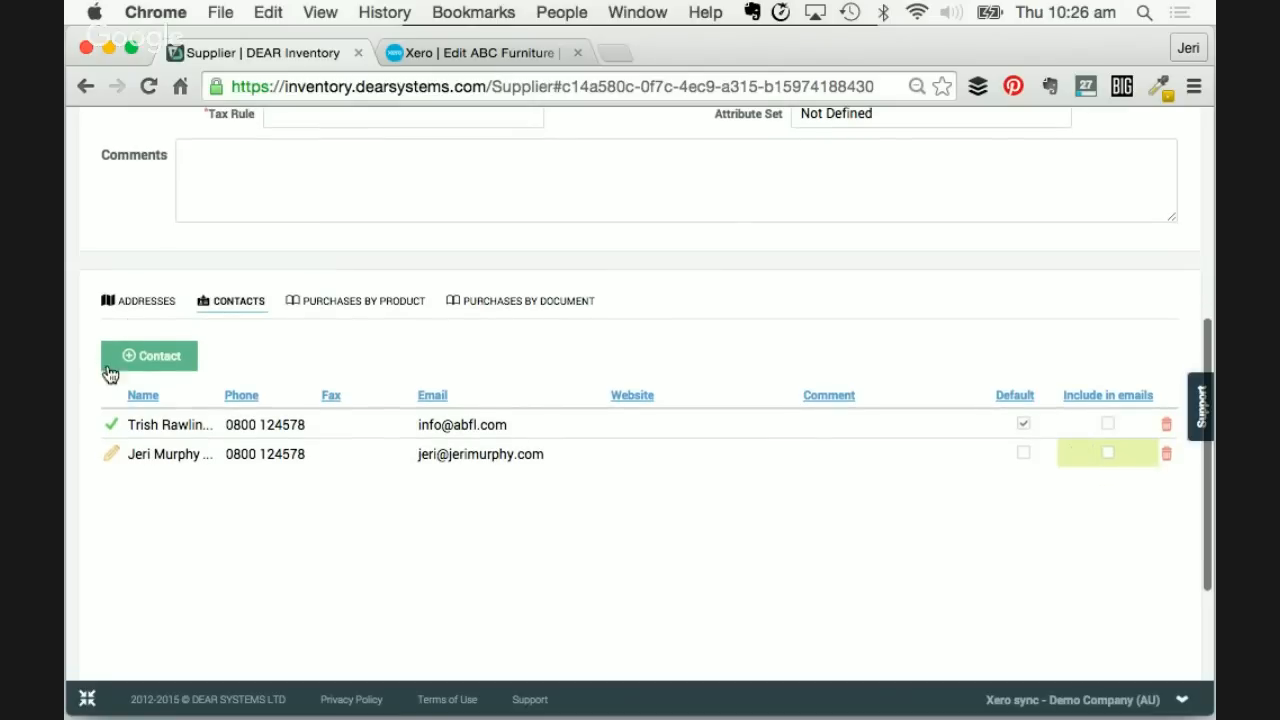
pyautogui.click(140, 356)
pyautogui.write('Business')
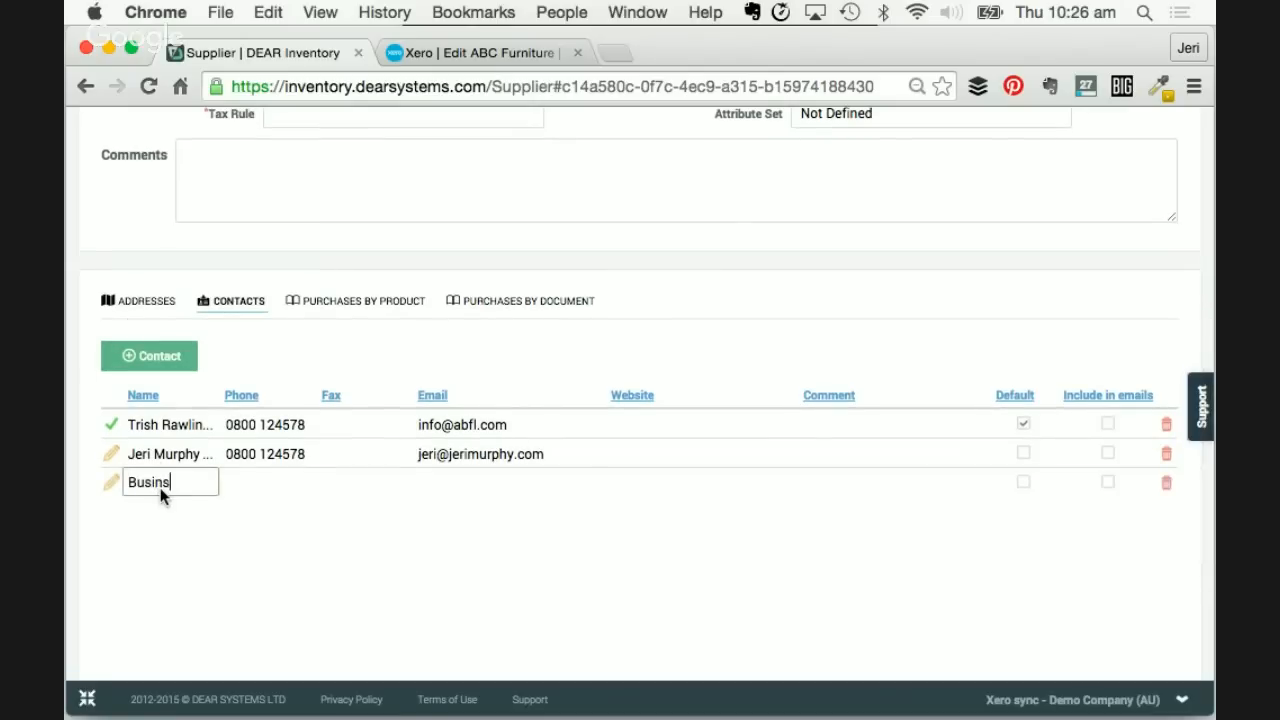
pyautogui.write(' Owner')
pyautogui.press('Tab')
pyautogui.press('Tab')
pyautogui.press('Tab')
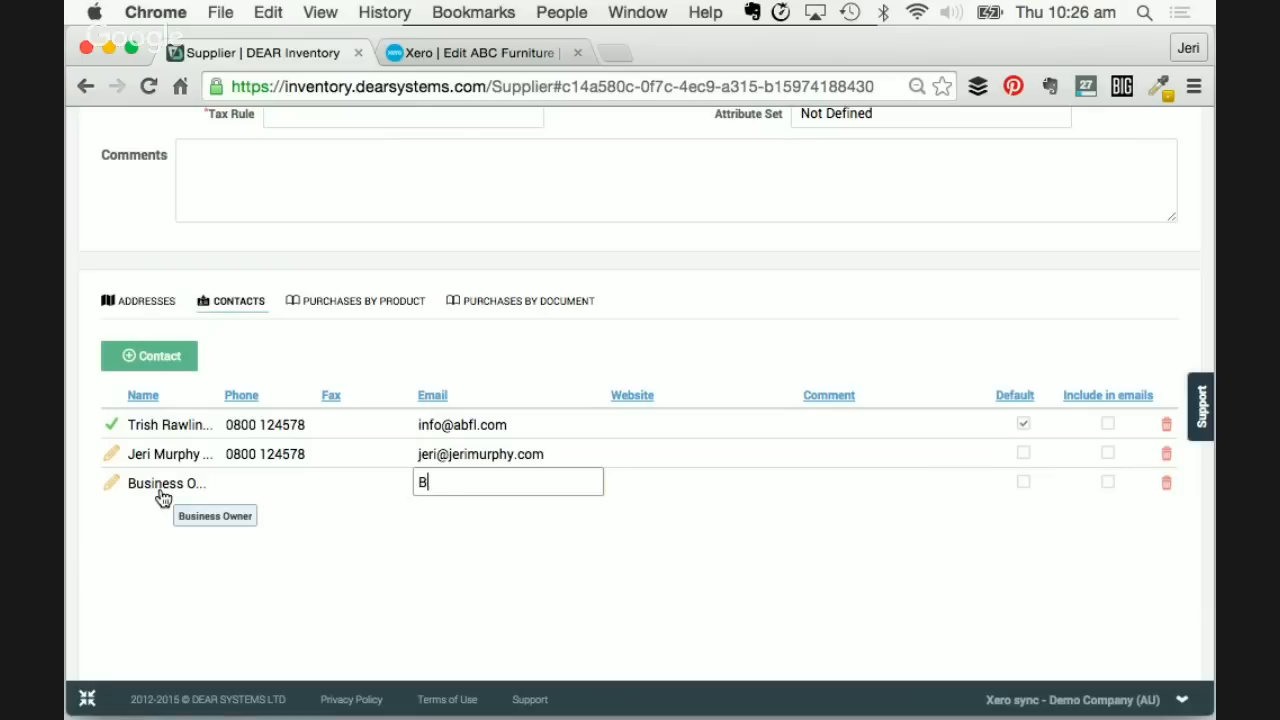
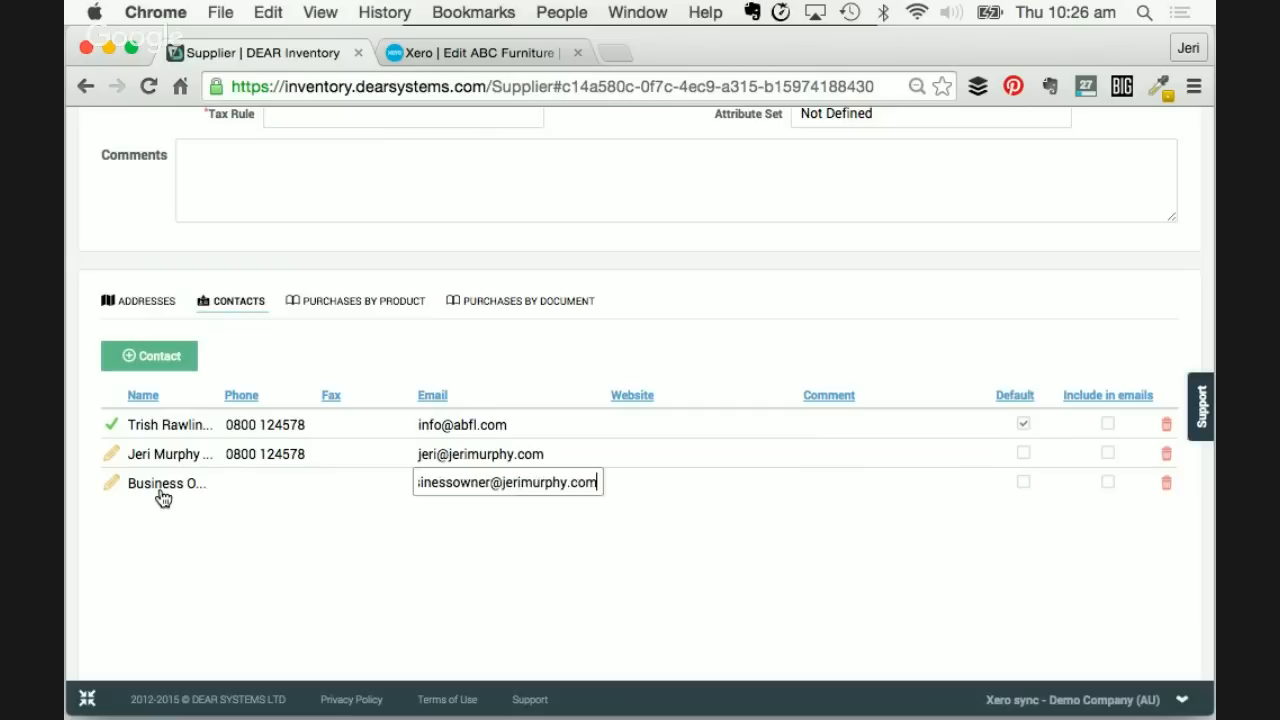
pyautogui.press('Tab')
pyautogui.press('Return')
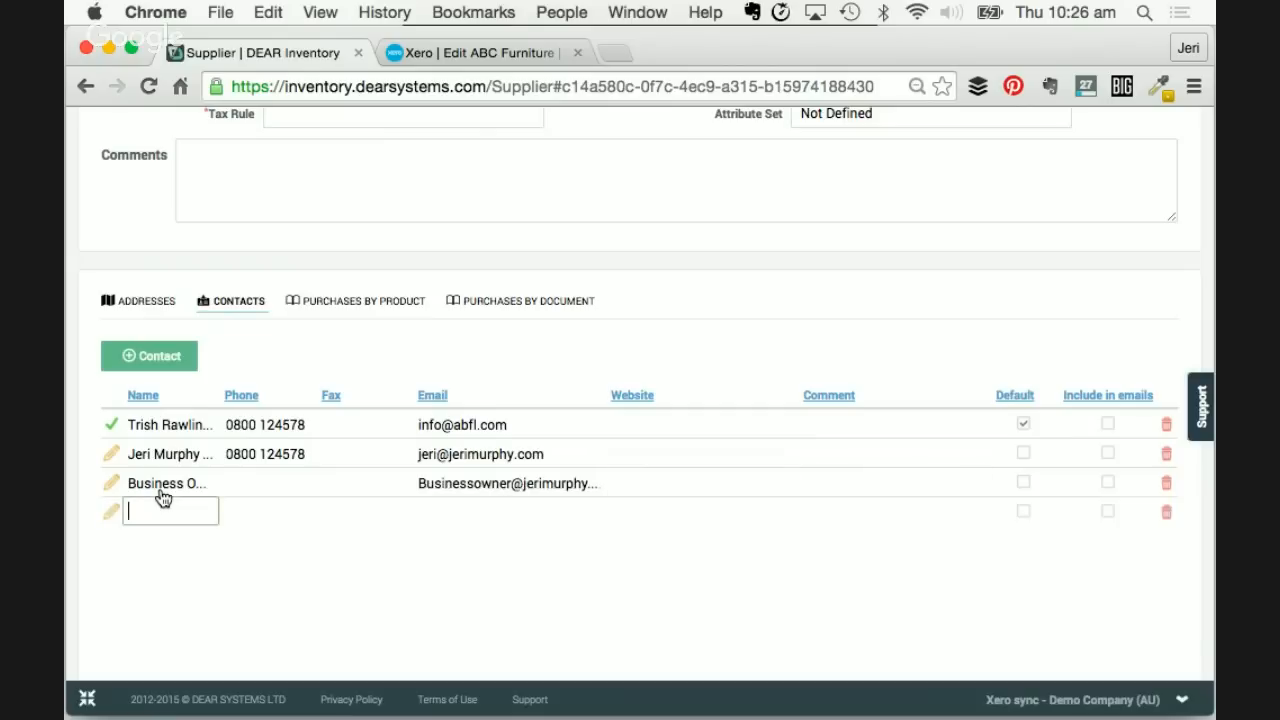
pyautogui.click(1166, 513)
pyautogui.click(1107, 482)
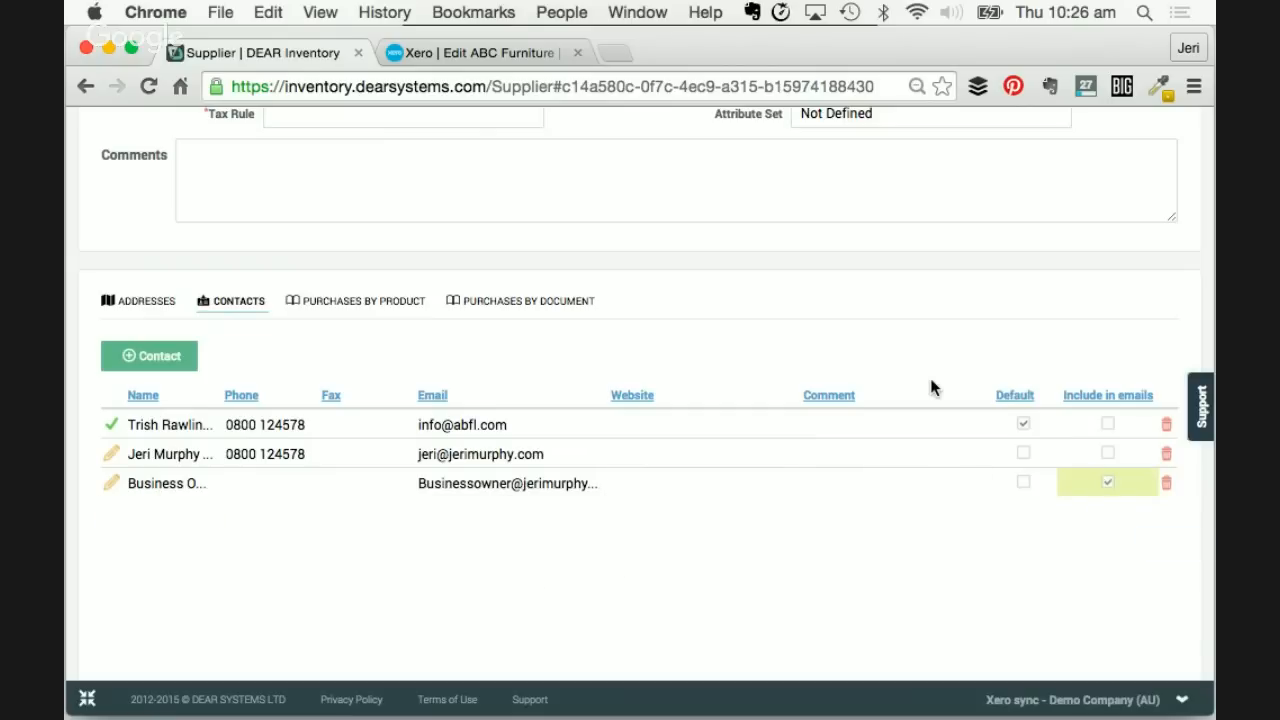
pyautogui.scroll(5, 931, 390)
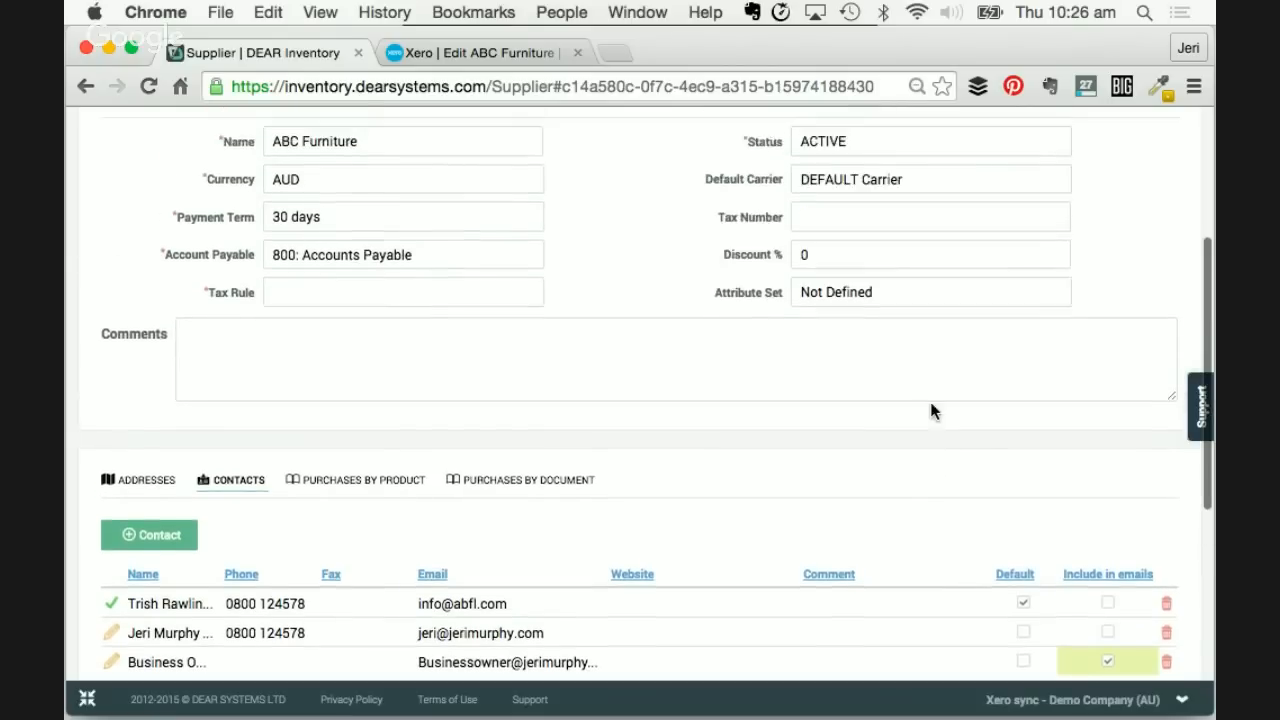
pyautogui.scroll(5, 931, 411)
# - Set ABC Furniture's tax rule to GST on Expenses
pyautogui.click(141, 380)
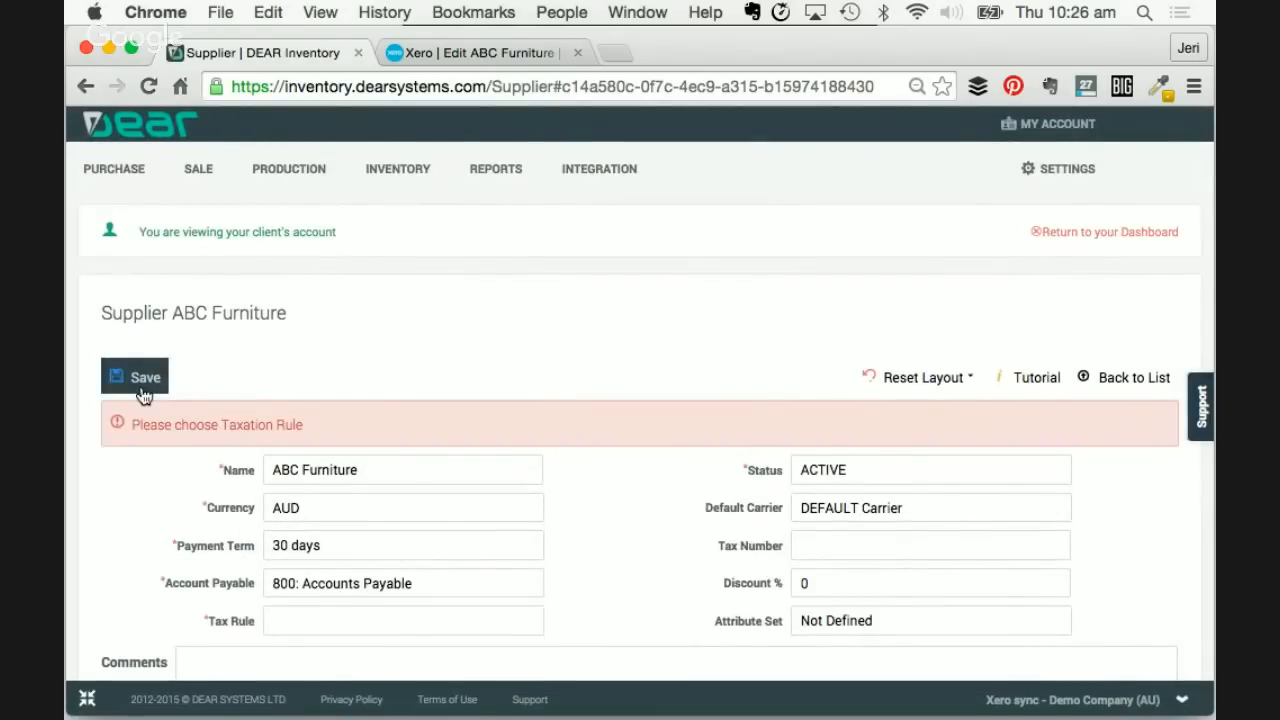
pyautogui.scroll(-5, 266, 394)
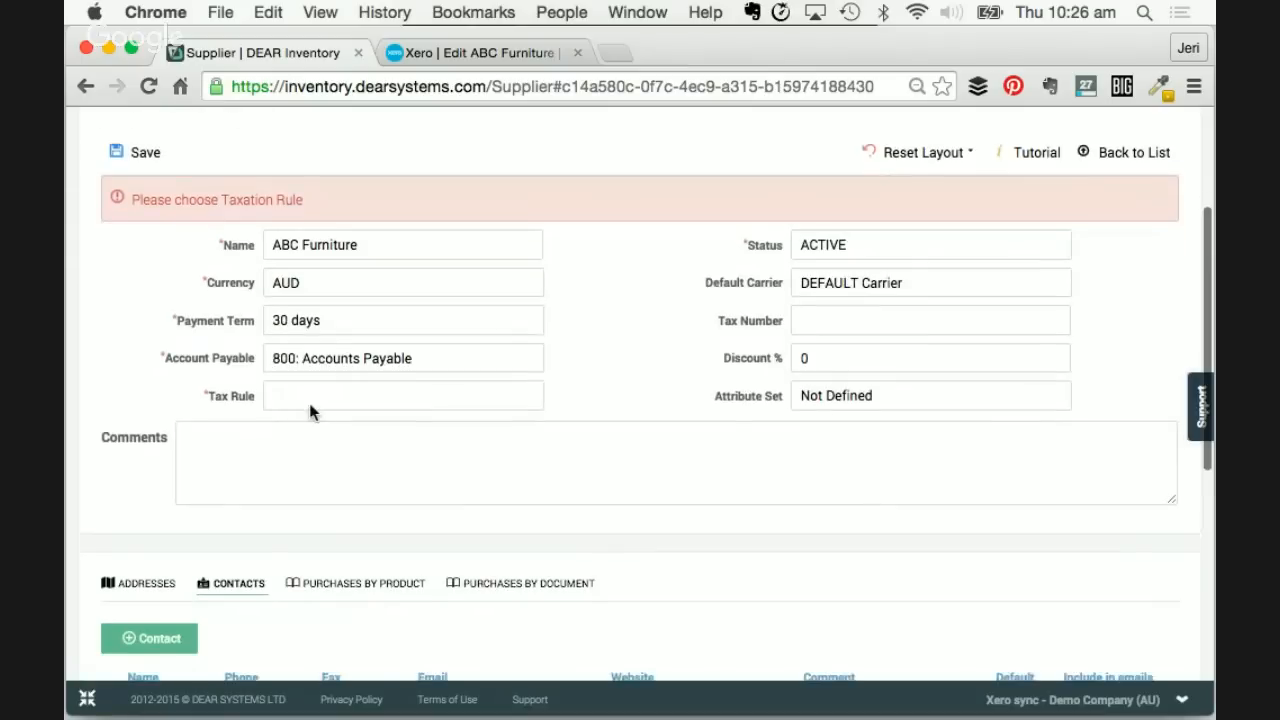
pyautogui.click(529, 395)
pyautogui.click(318, 463)
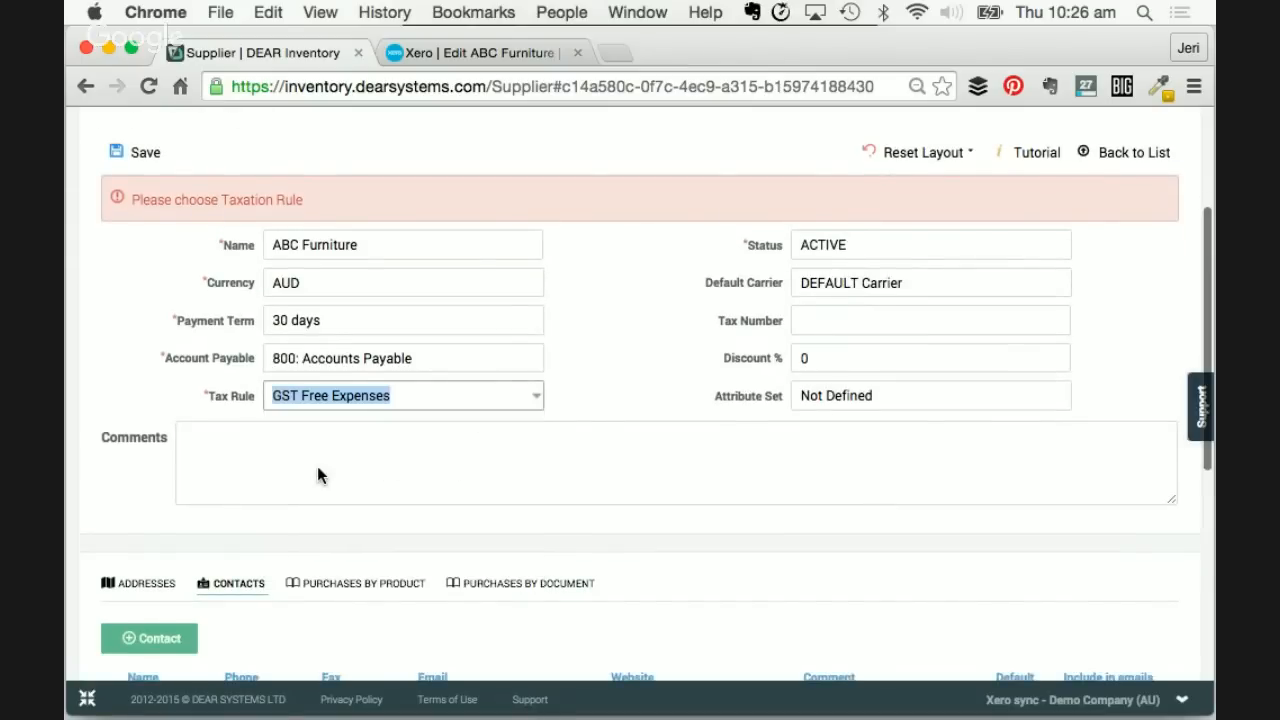
pyautogui.click(536, 396)
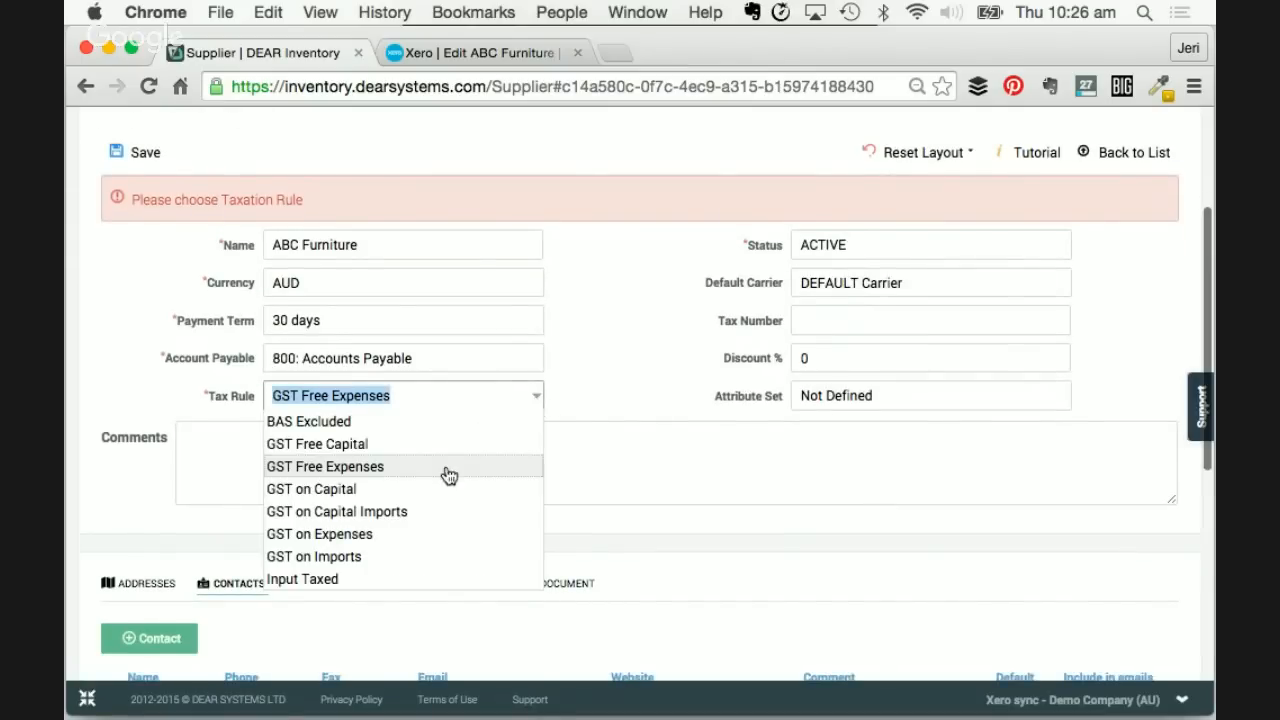
pyautogui.click(369, 533)
# - Save the supplier and run Sync Now with Xero
pyautogui.click(127, 152)
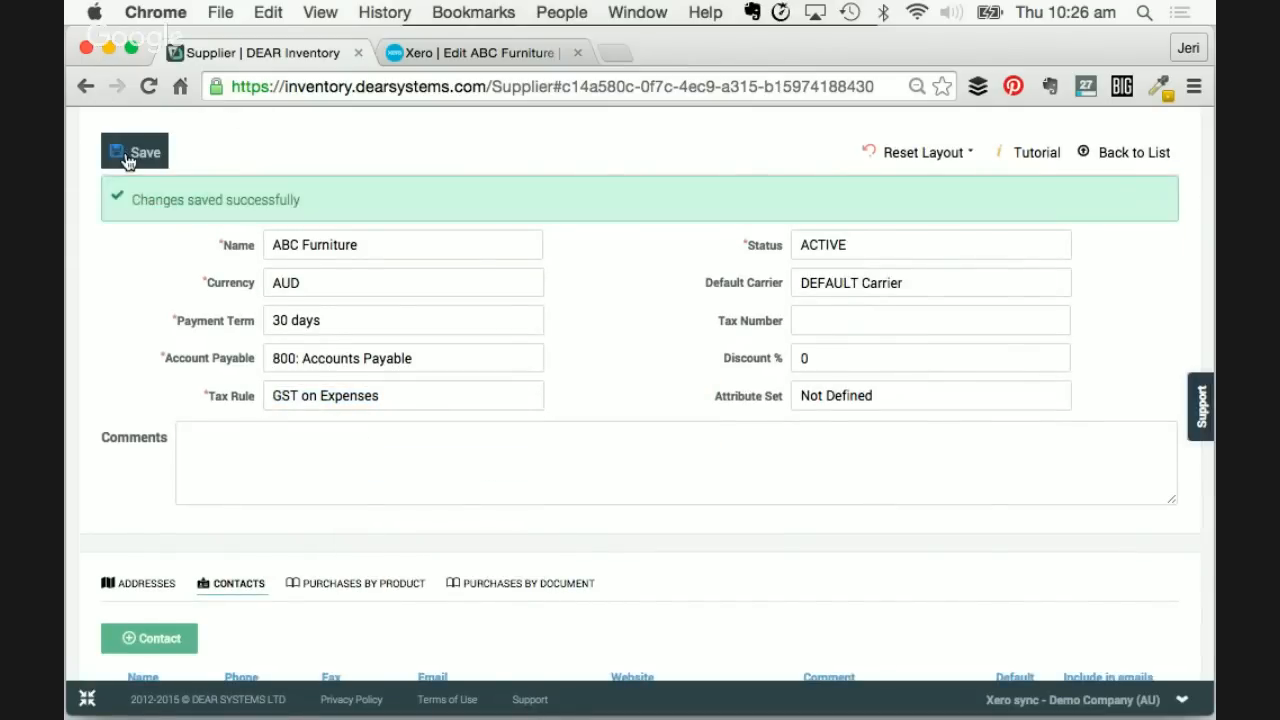
pyautogui.moveTo(1060, 700)
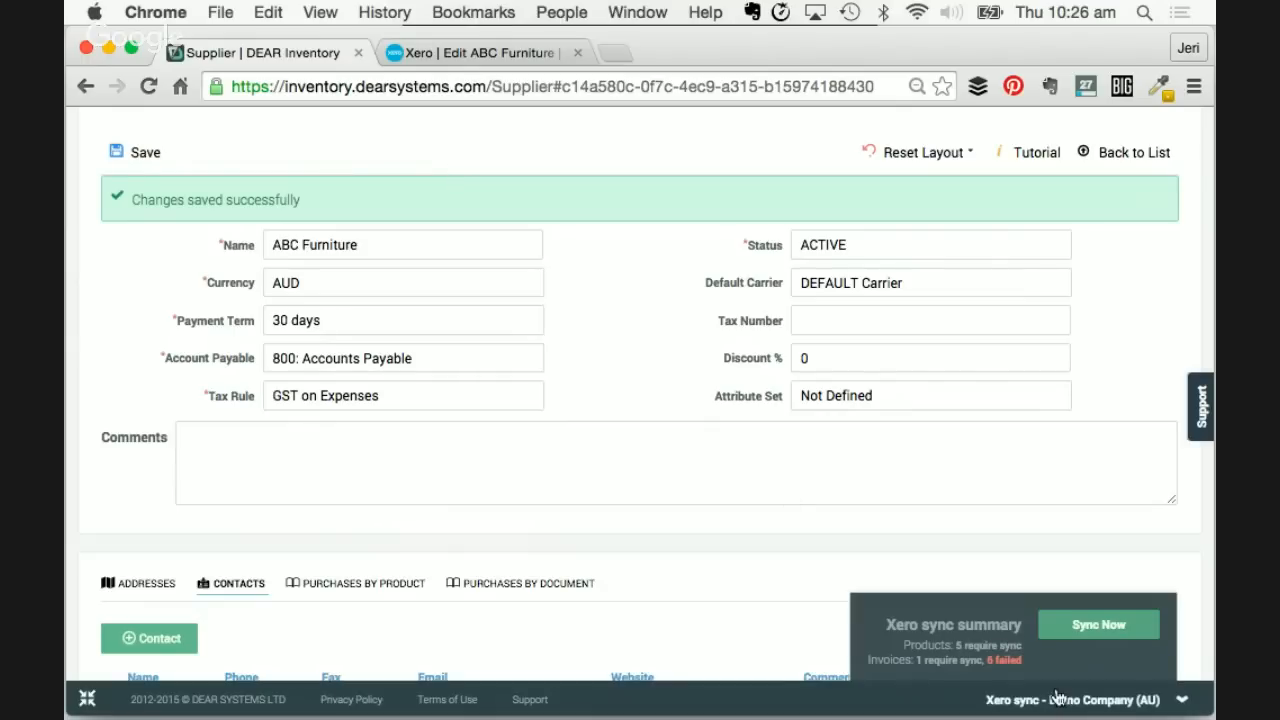
pyautogui.click(1085, 640)
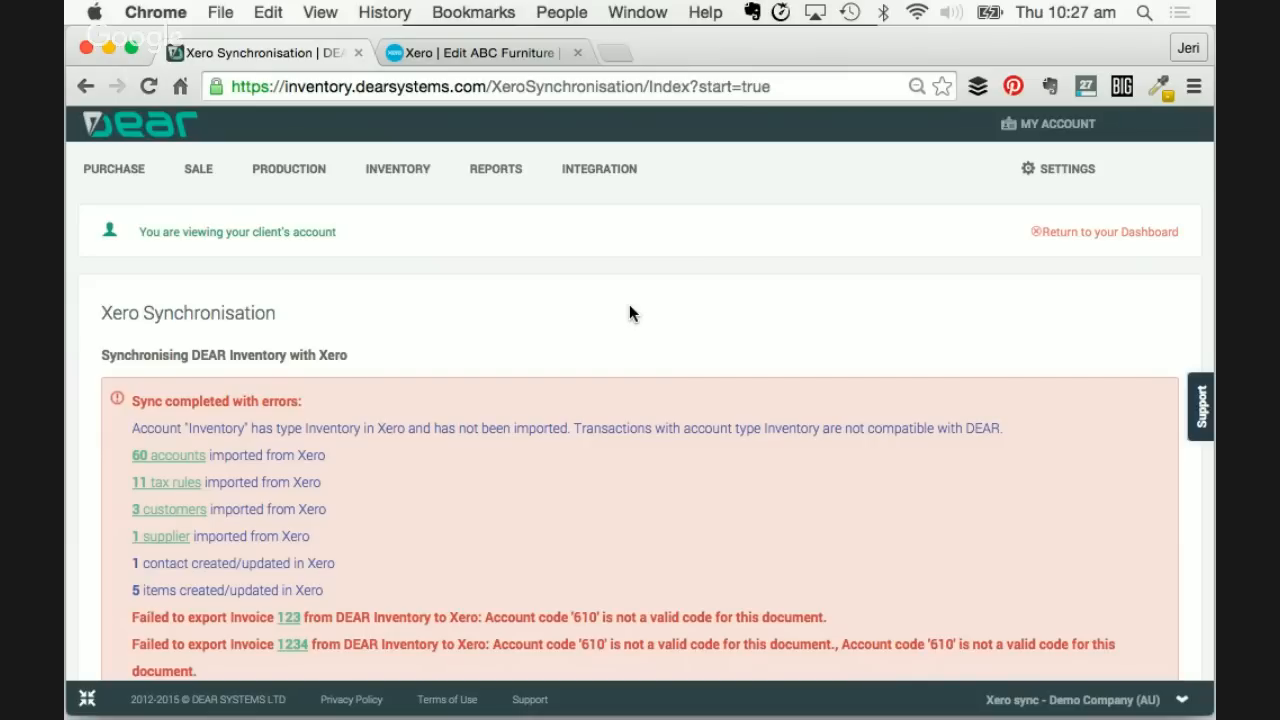
pyautogui.scroll(-1, 629, 314)
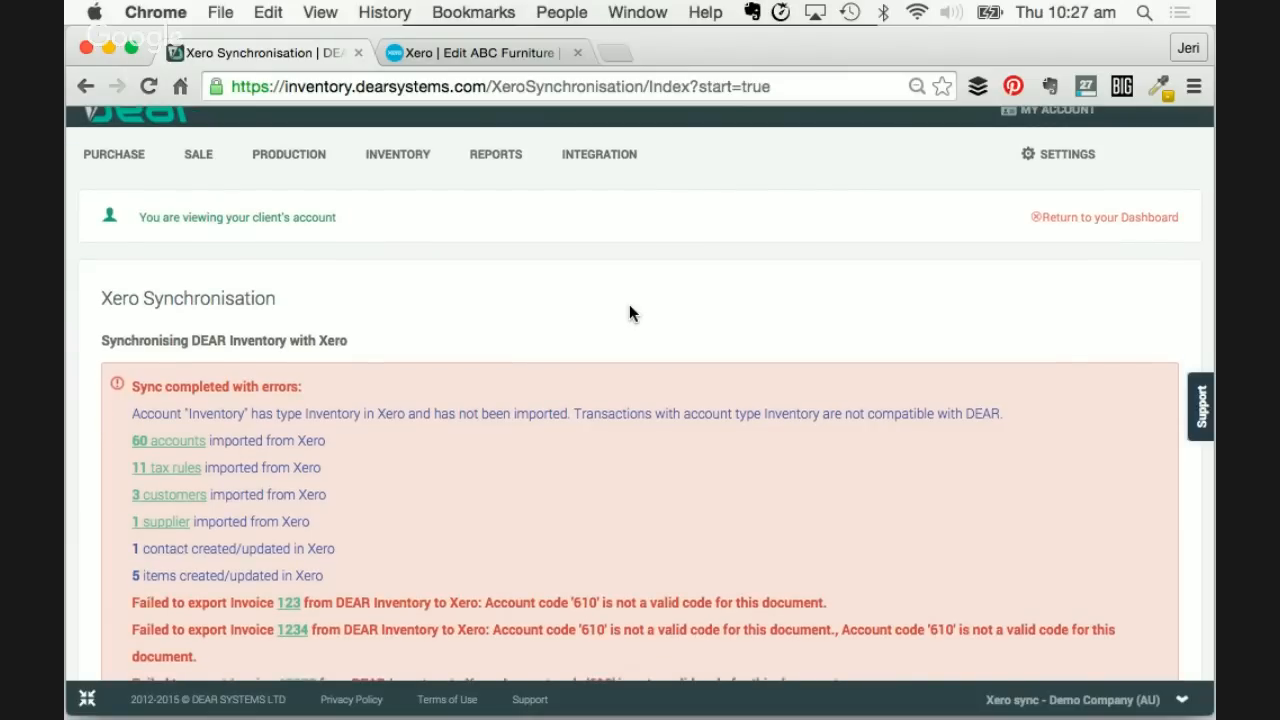
pyautogui.scroll(-1, 629, 314)
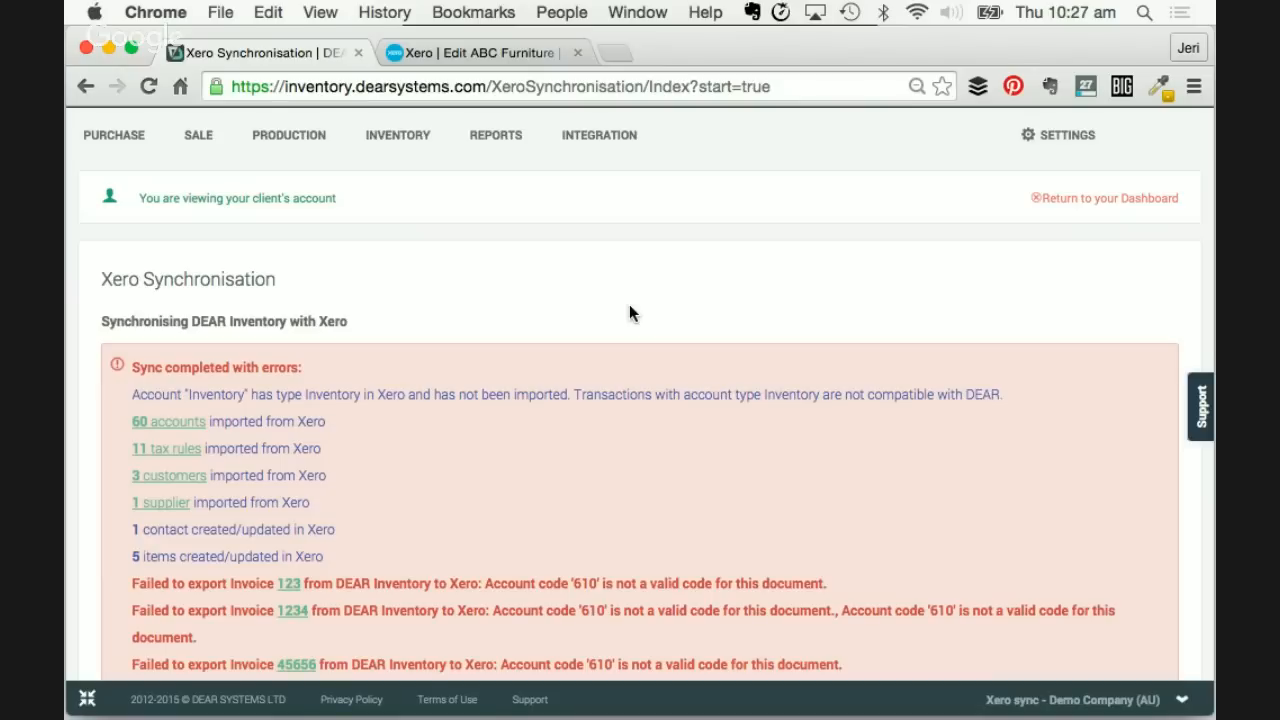
pyautogui.click(523, 55)
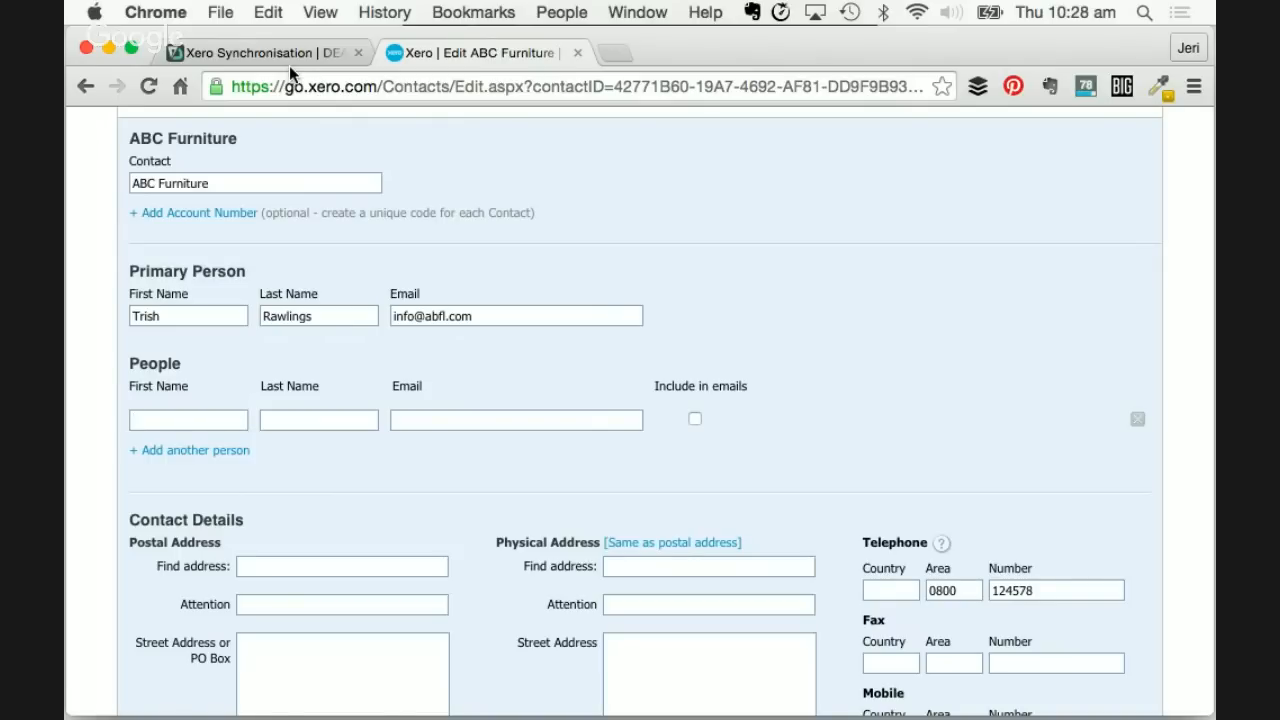
pyautogui.click(311, 51)
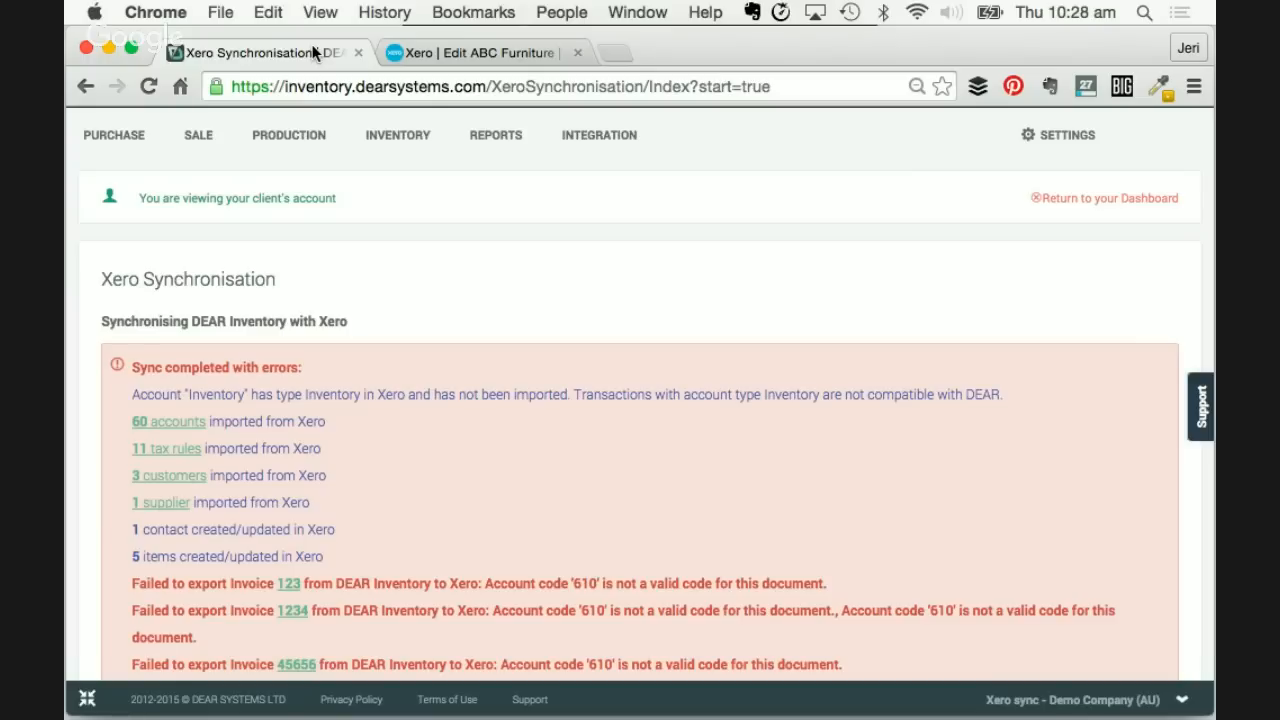
pyautogui.scroll(-1, 412, 414)
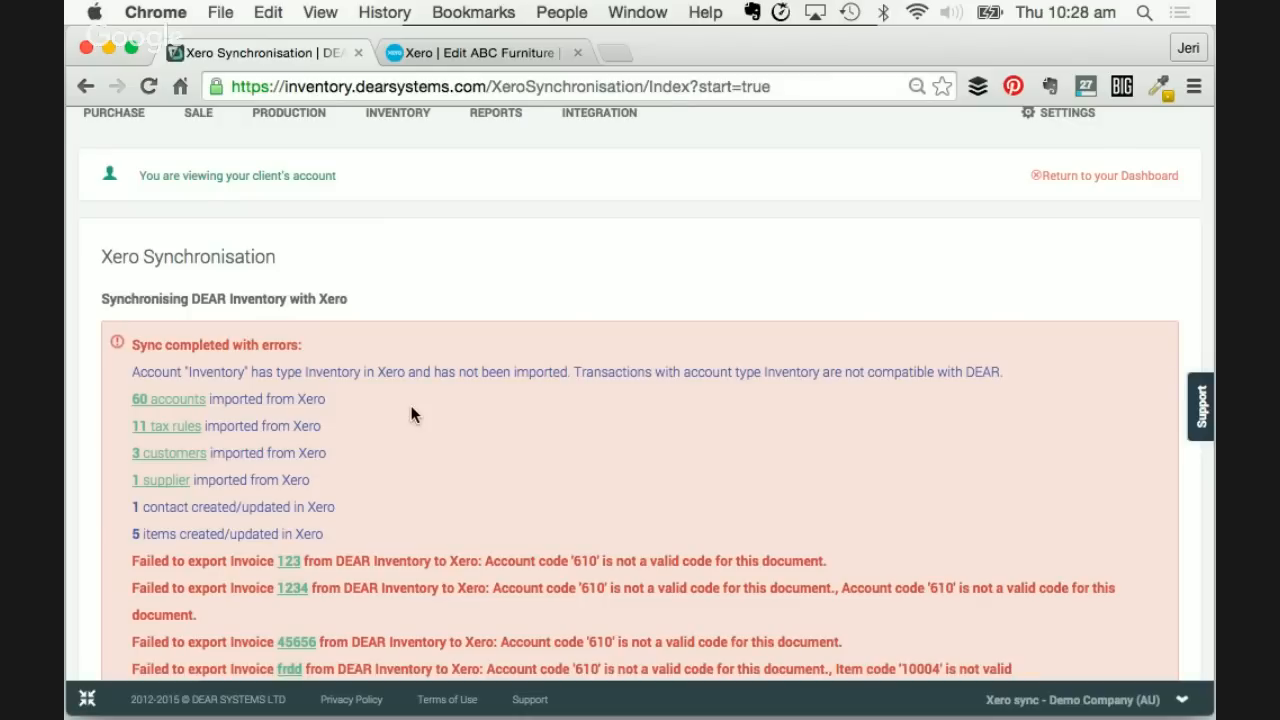
pyautogui.scroll(-1, 412, 414)
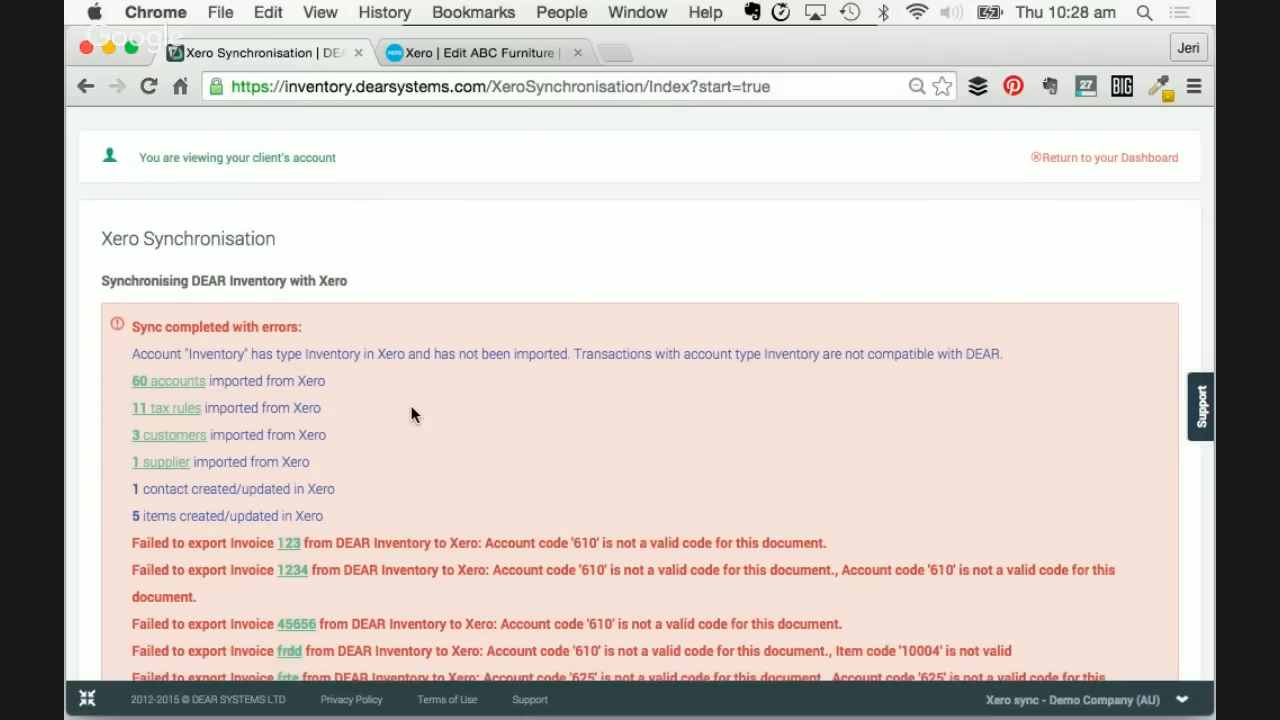
pyautogui.scroll(-1, 412, 414)
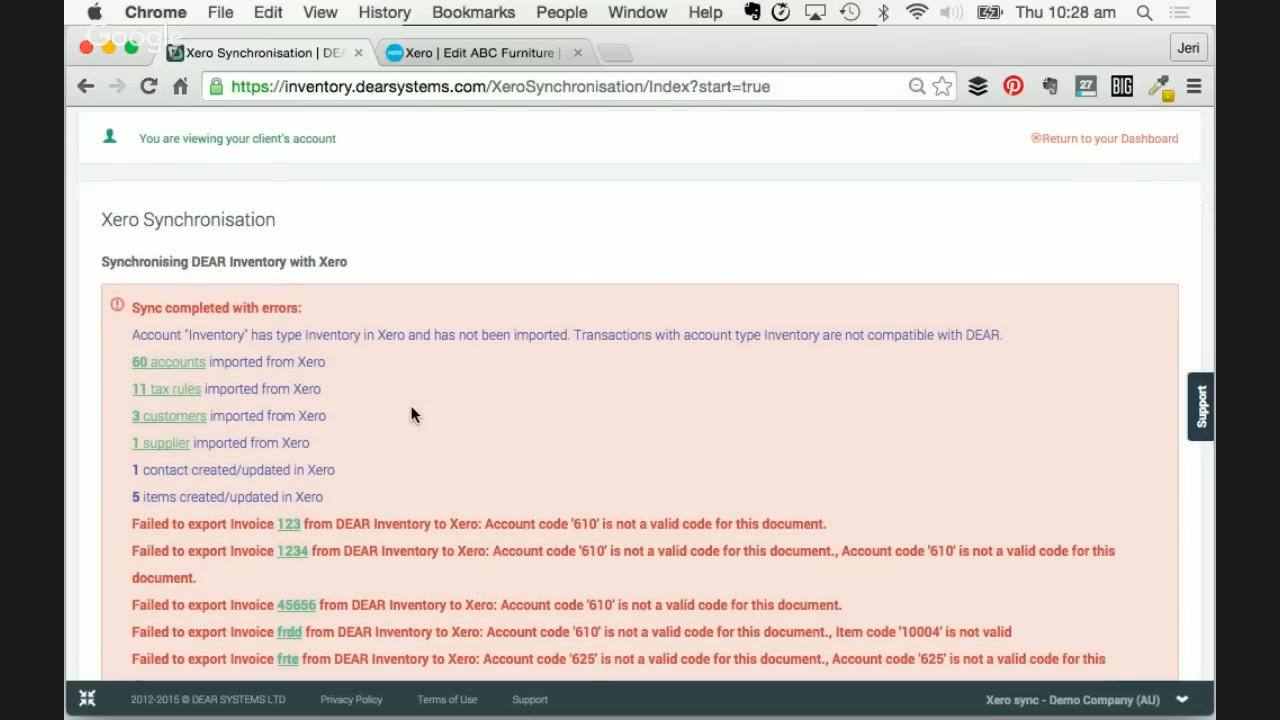
pyautogui.scroll(-1, 444, 308)
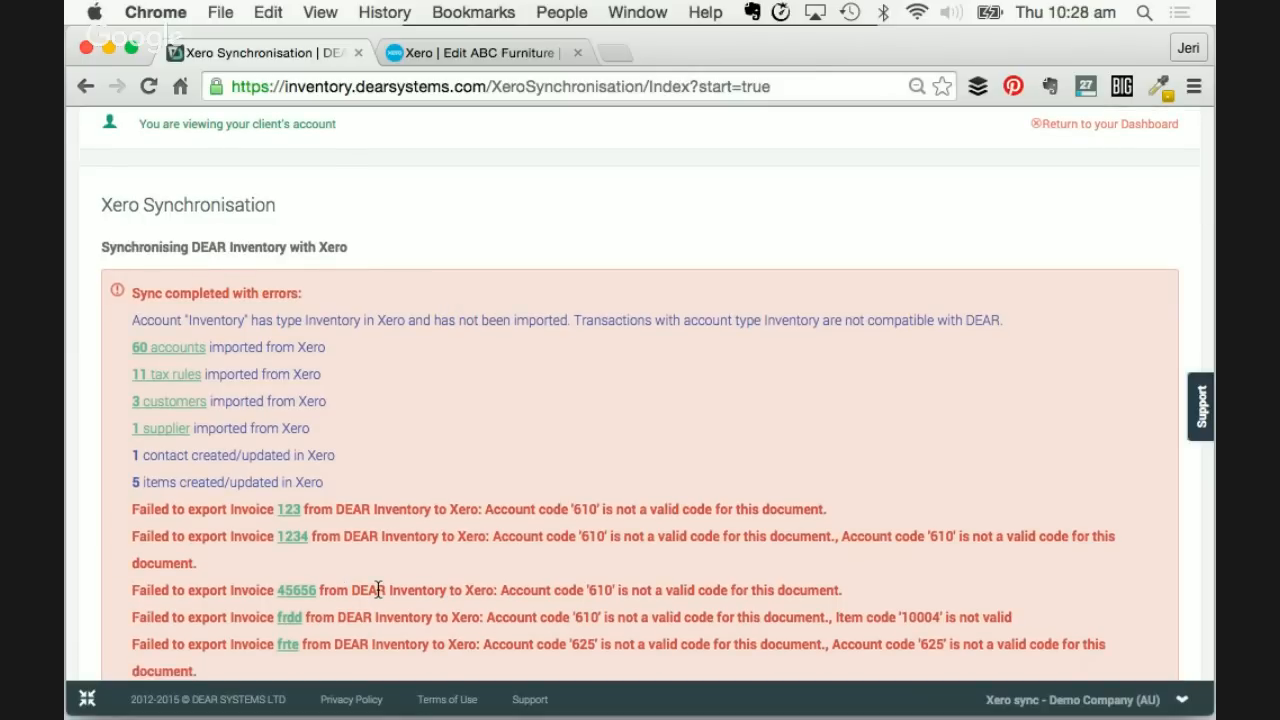
pyautogui.scroll(-3, 378, 590)
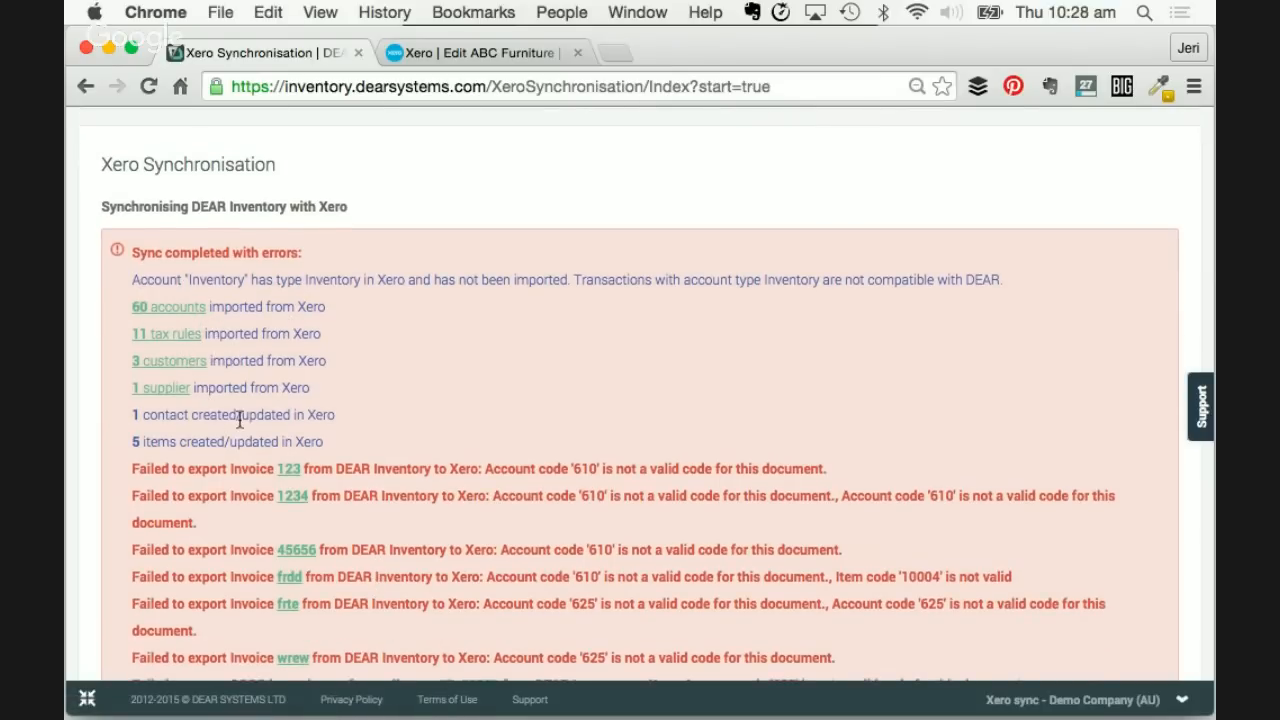
pyautogui.scroll(-1, 240, 420)
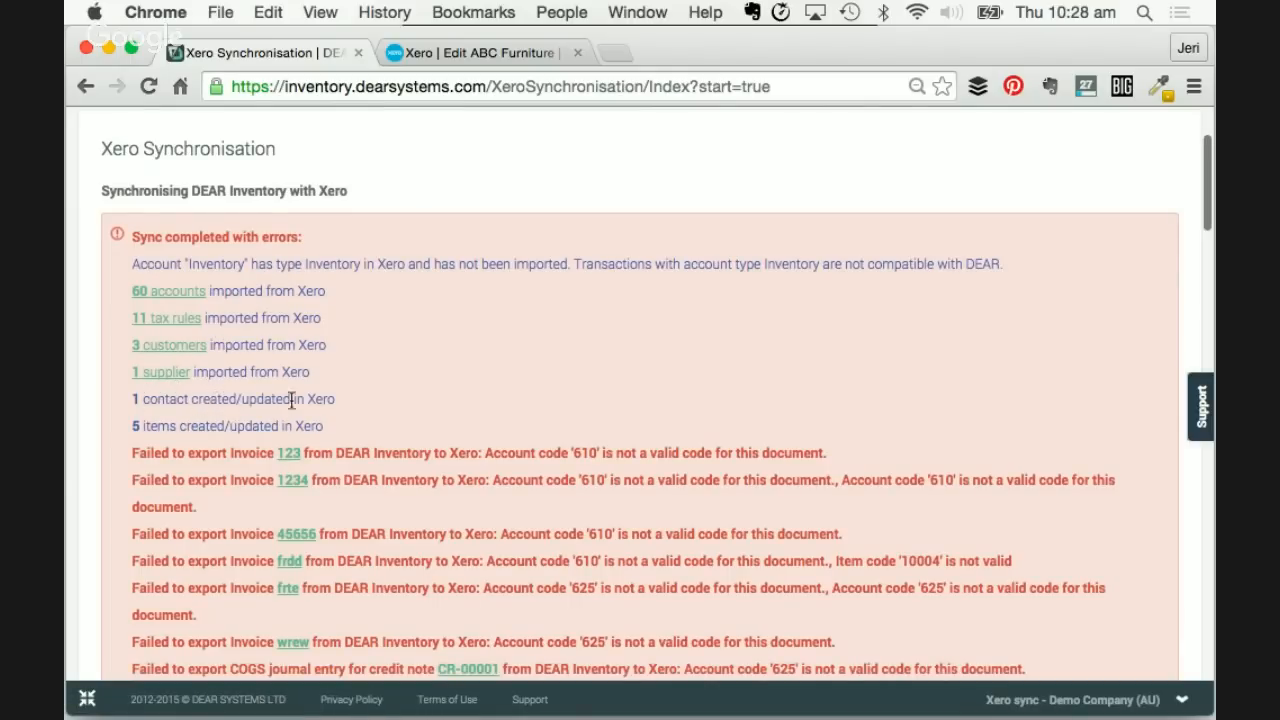
# - Open ABC Furniture's edit form from the Xero Contacts list
pyautogui.click(462, 52)
pyautogui.scroll(5, 442, 165)
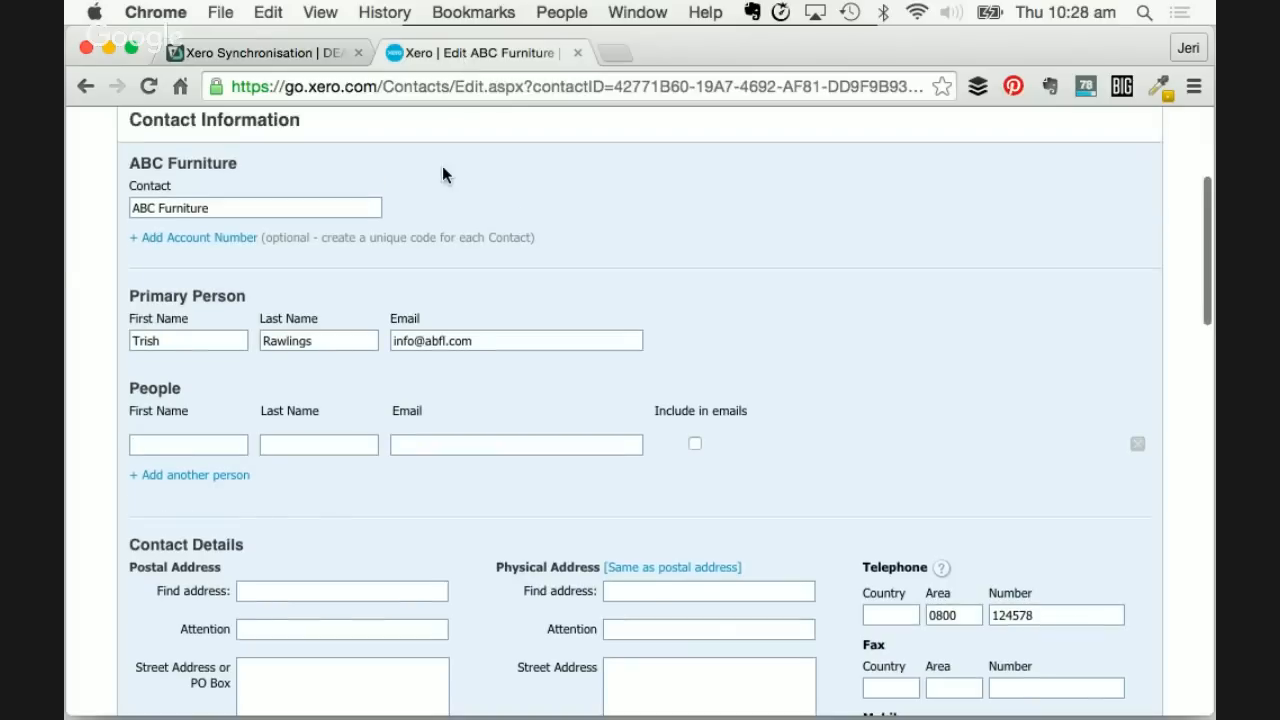
pyautogui.scroll(-1, 442, 165)
pyautogui.click(139, 273)
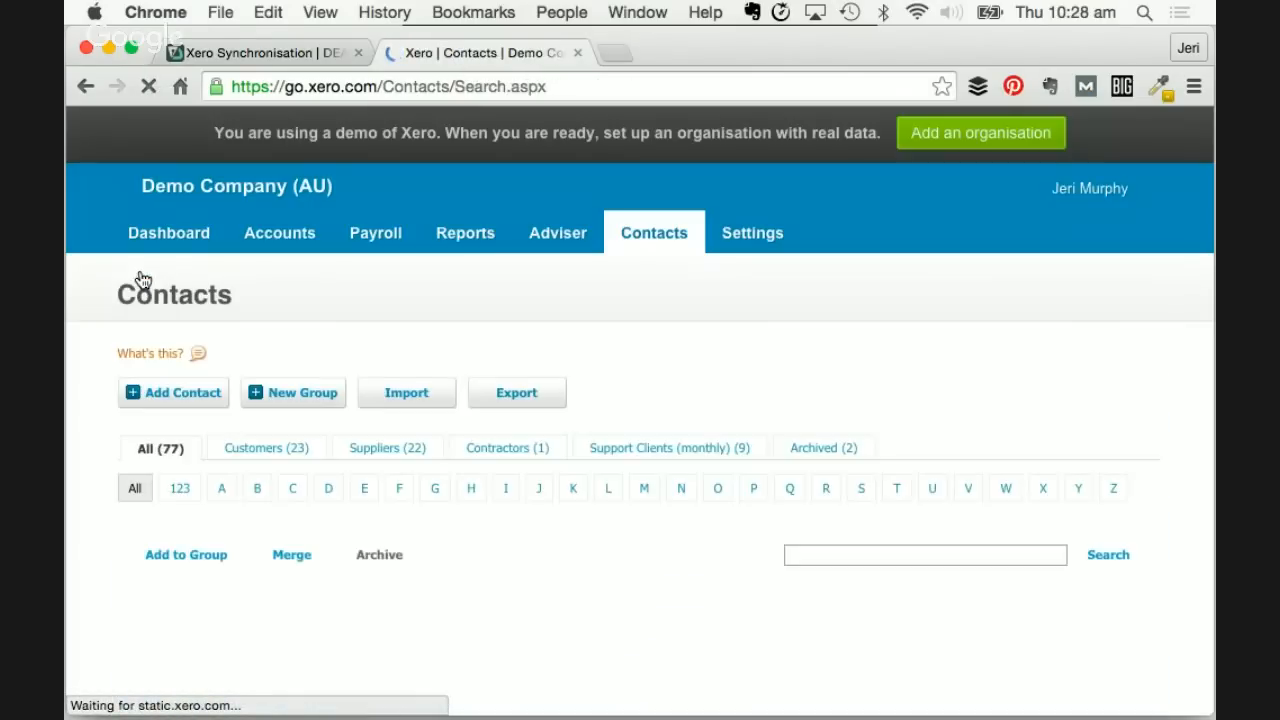
pyautogui.scroll(-5, 325, 527)
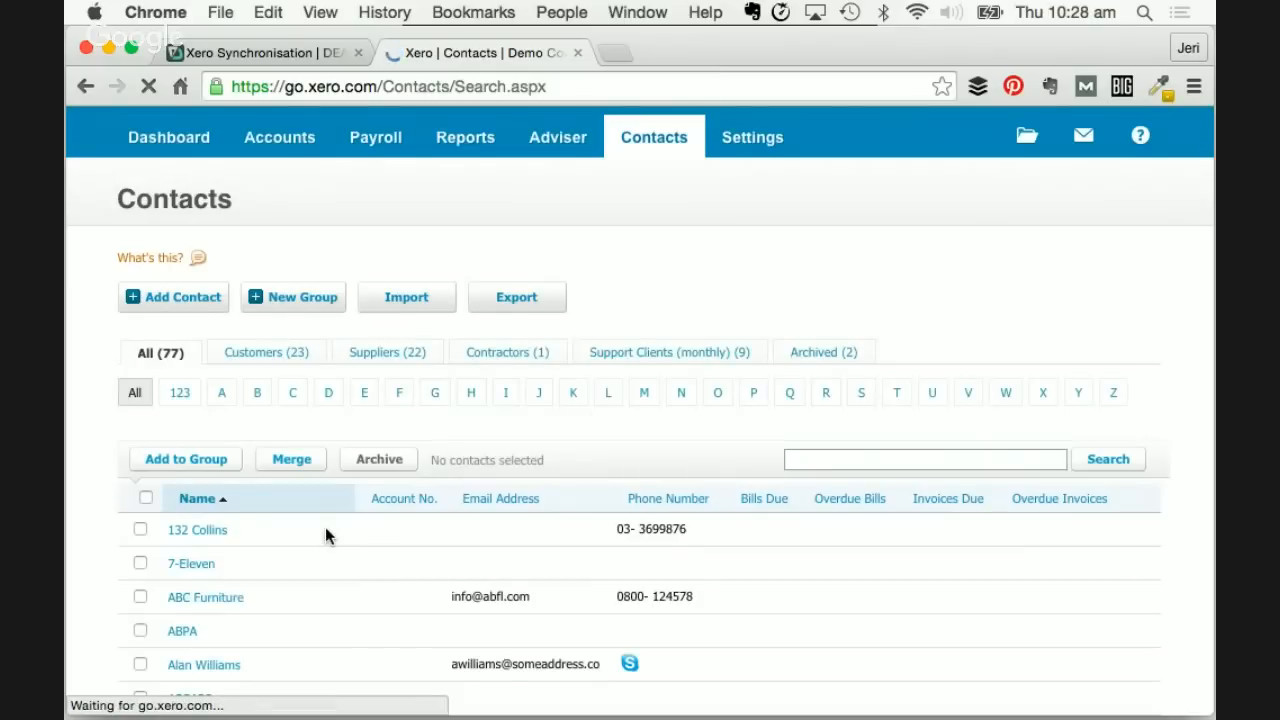
pyautogui.click(182, 520)
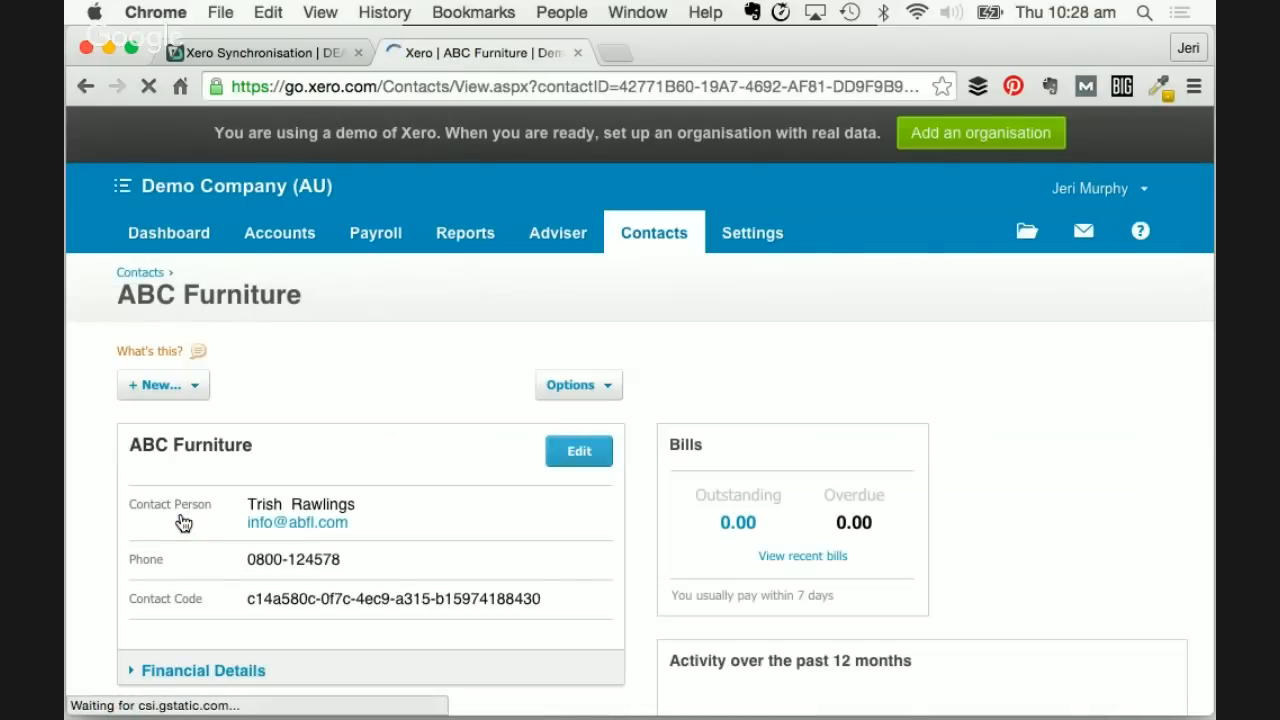
pyautogui.scroll(-3, 400, 540)
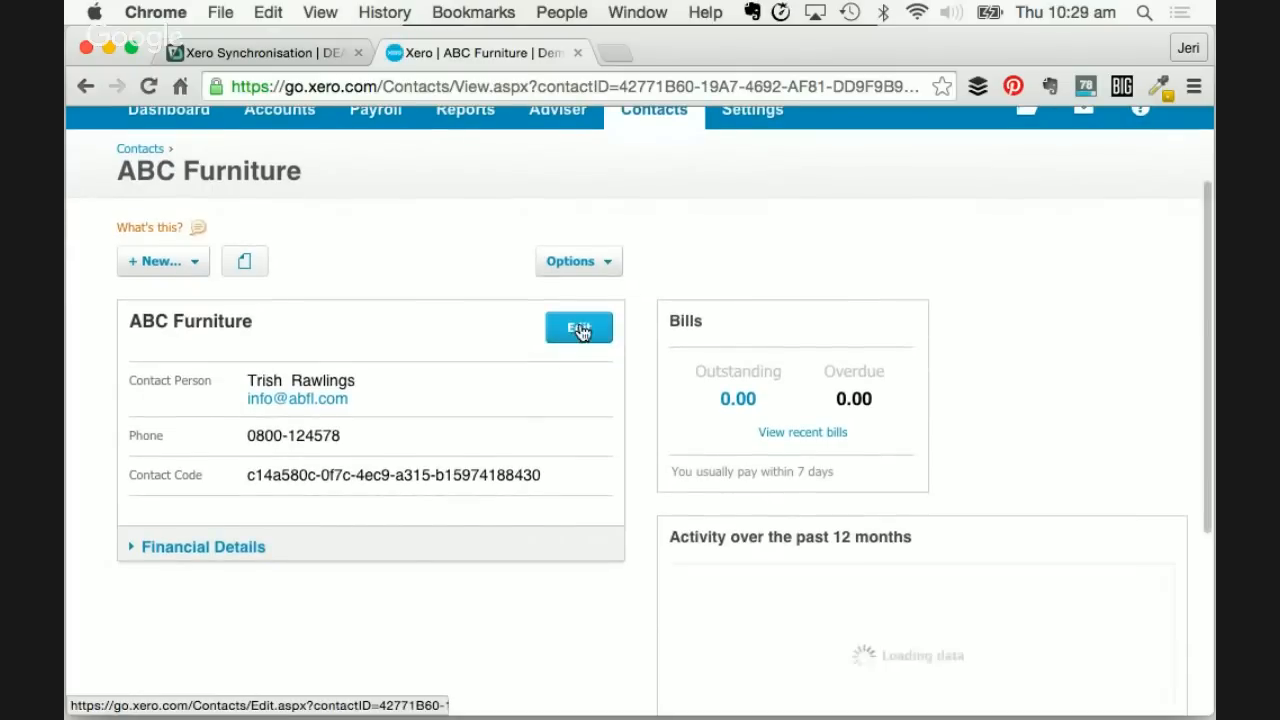
pyautogui.click(580, 328)
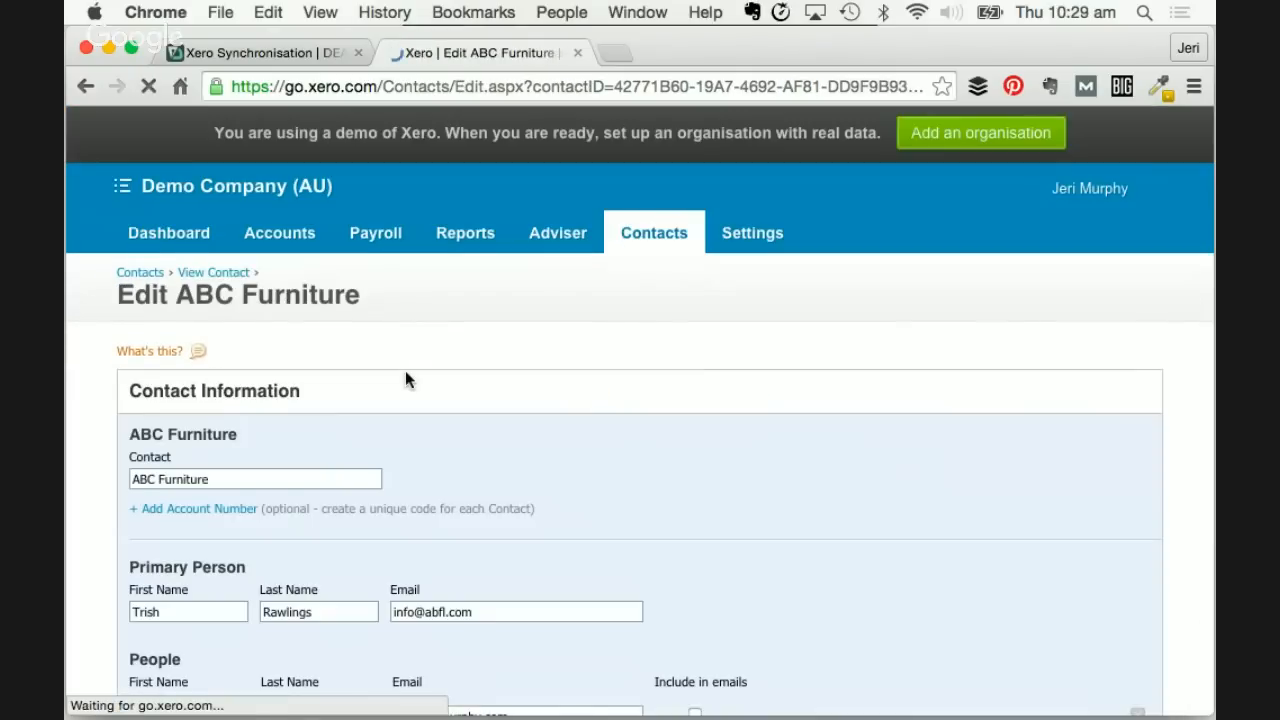
# - Review the synced People on the form, then return to DEAR's sync results
pyautogui.scroll(-3, 405, 378)
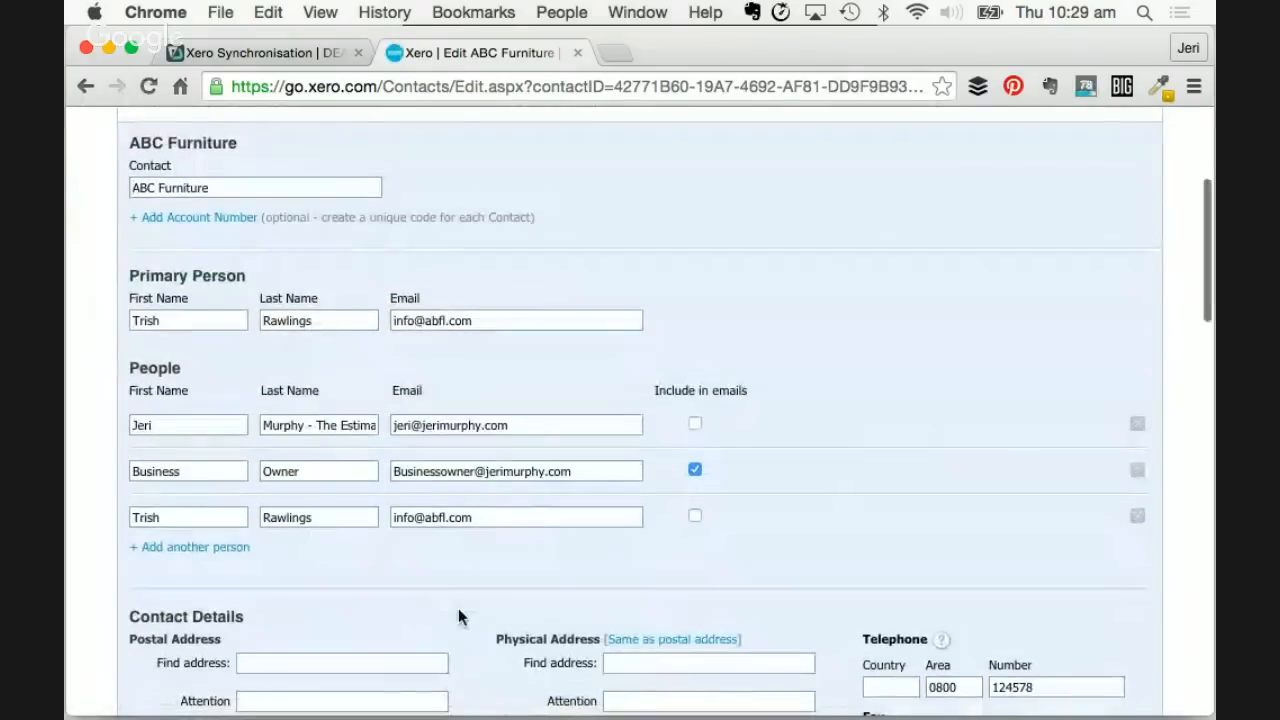
pyautogui.scroll(-1, 458, 608)
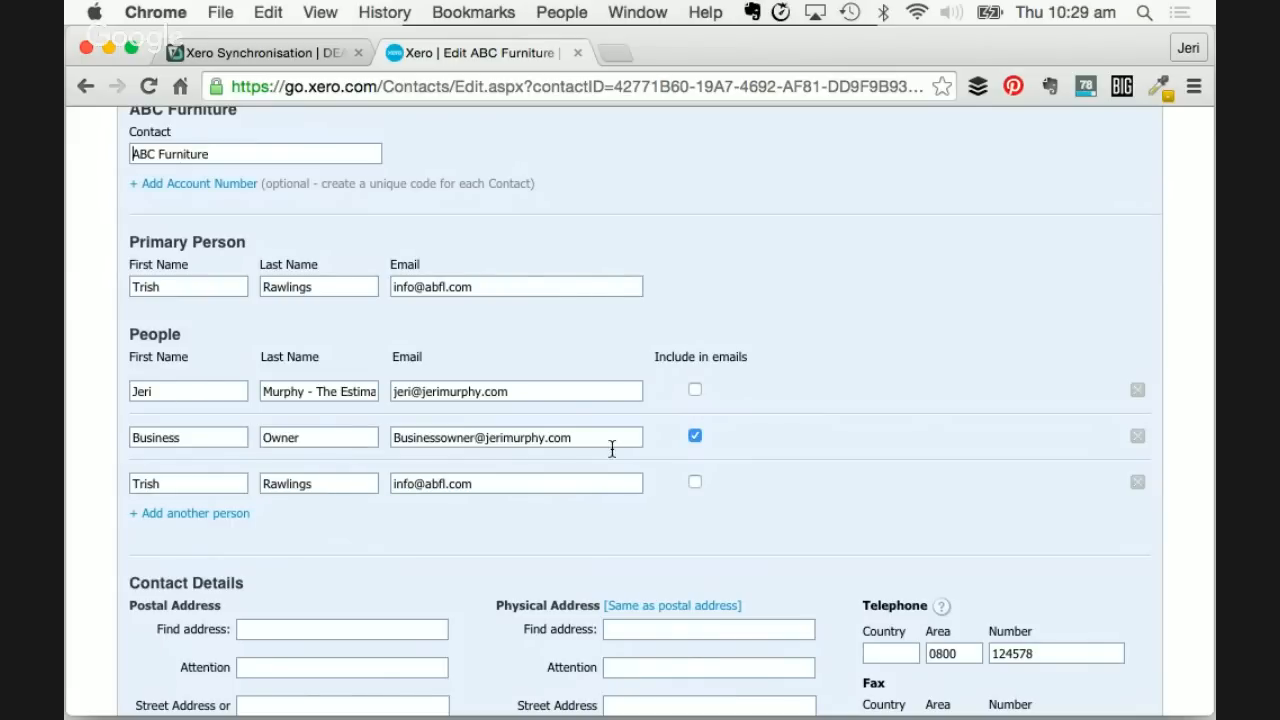
pyautogui.scroll(1, 429, 545)
pyautogui.scroll(-3, 429, 545)
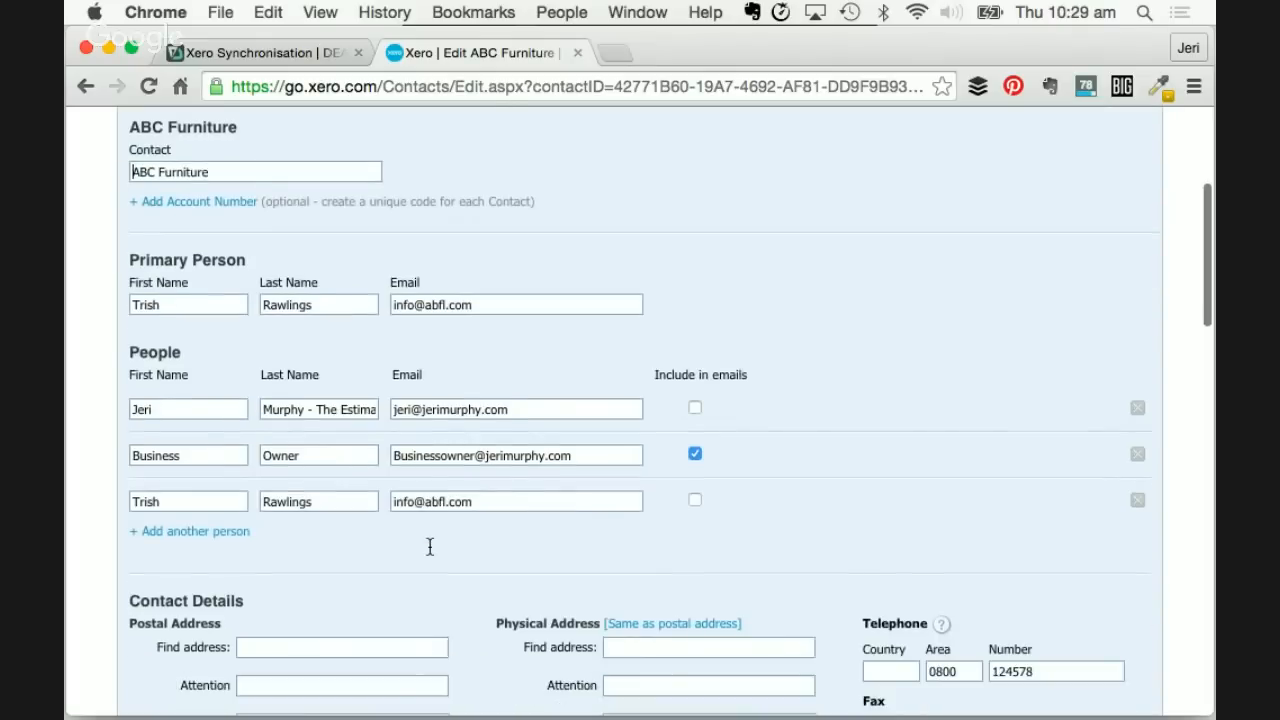
pyautogui.scroll(2, 429, 553)
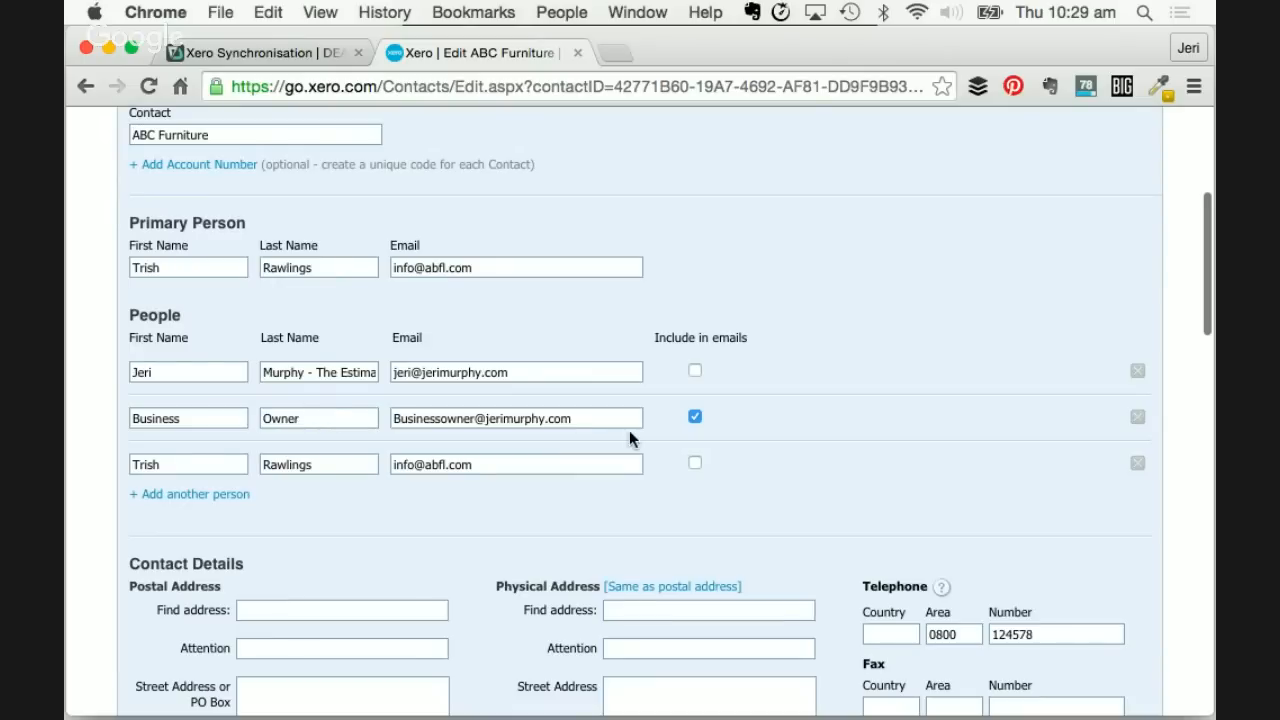
pyautogui.scroll(1, 469, 432)
pyautogui.scroll(1, 469, 432)
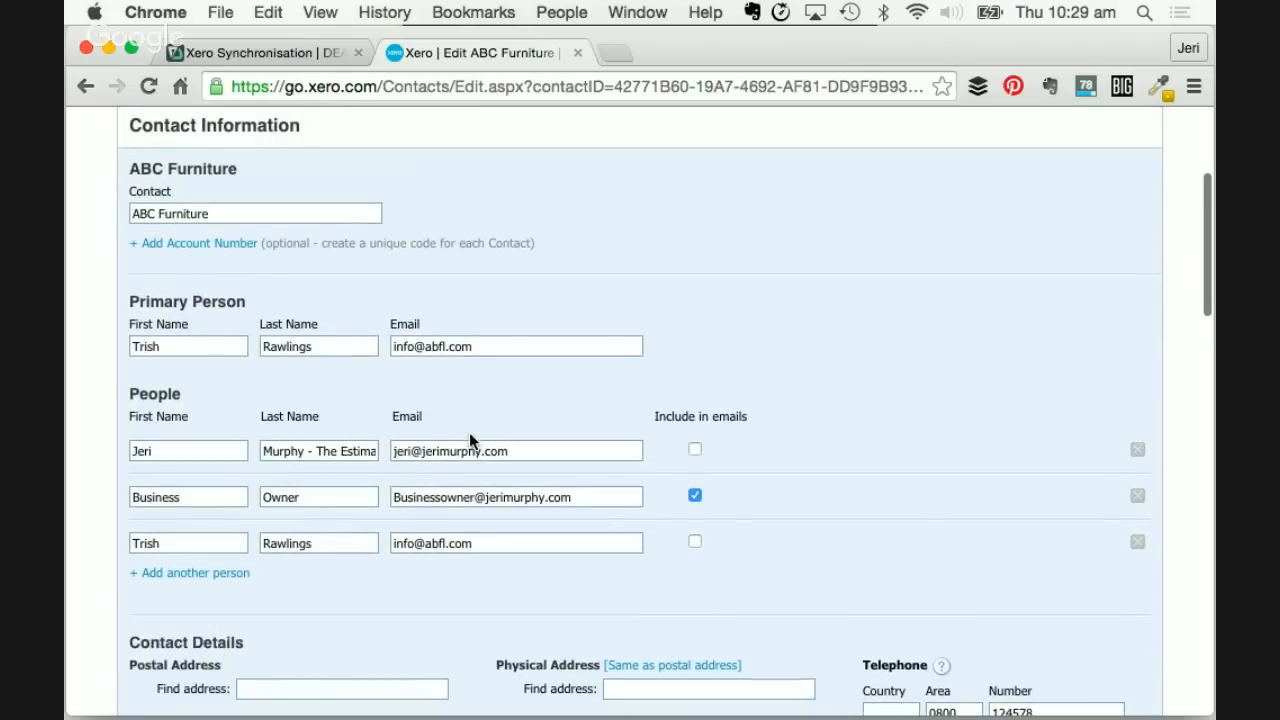
pyautogui.scroll(2, 469, 432)
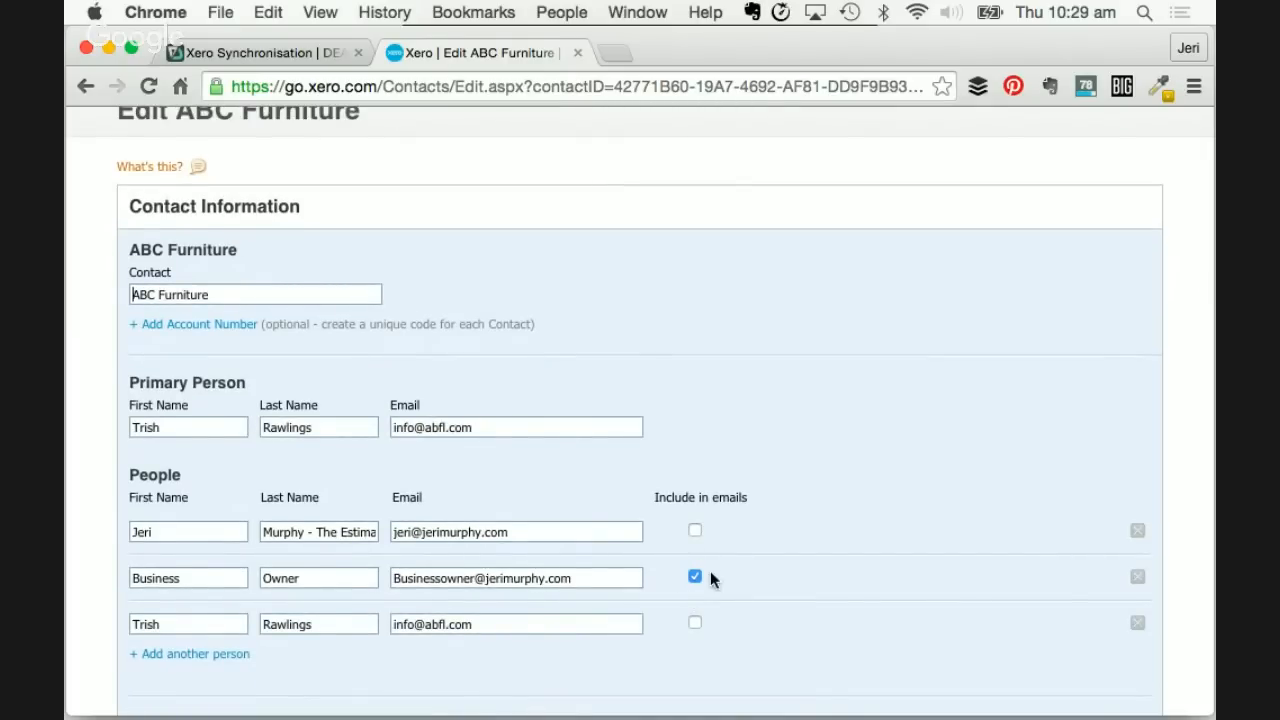
pyautogui.click(293, 53)
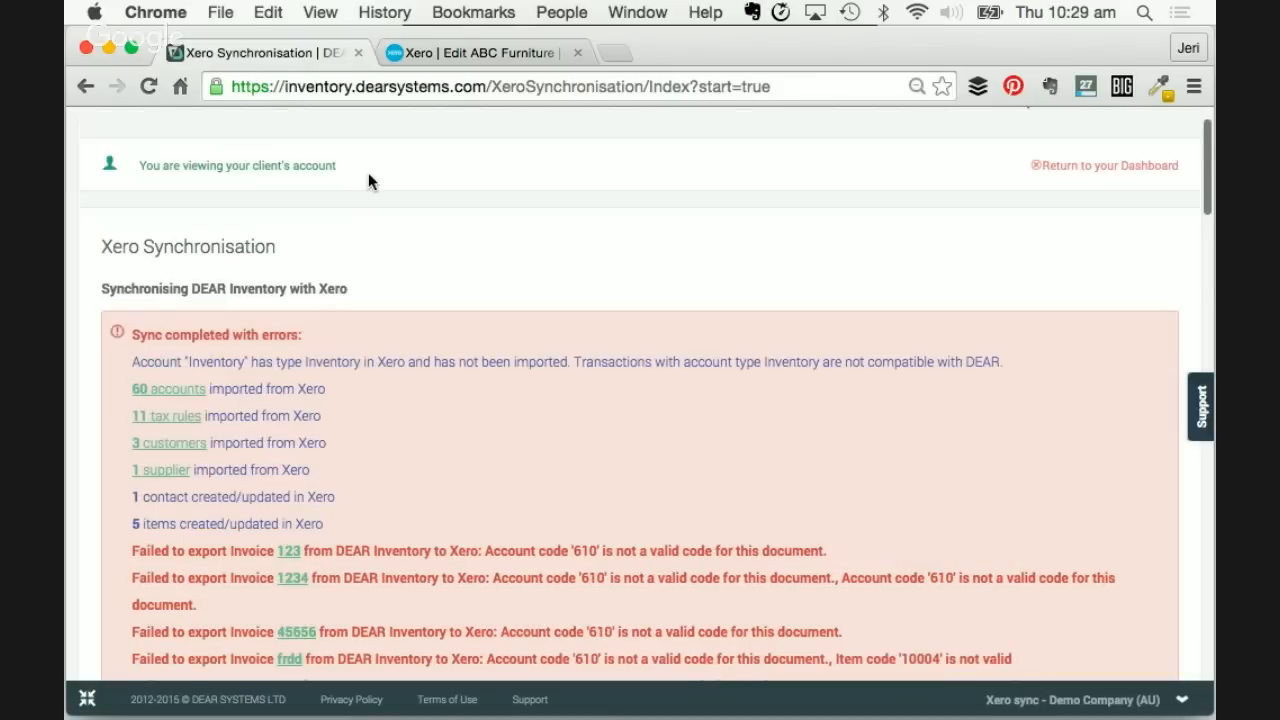
# - Return to the DEAR Home dashboard via the logo
pyautogui.click(140, 135)
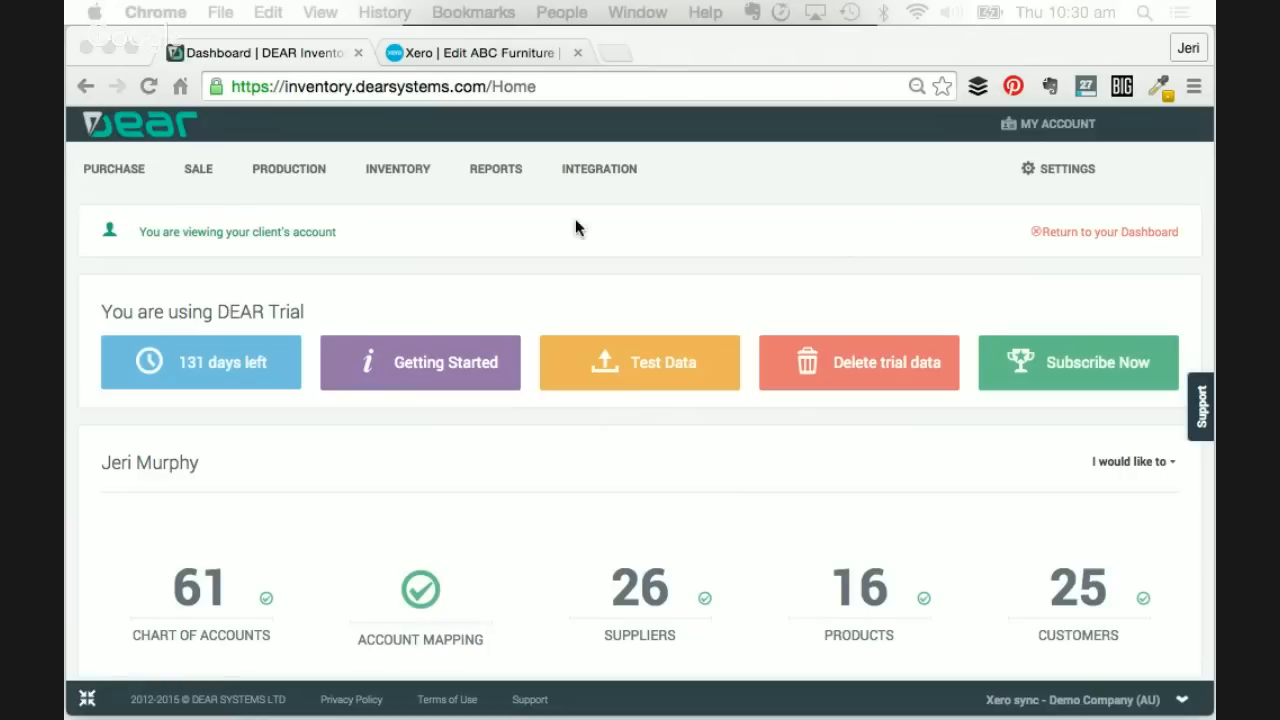
# - Open the PRODUCTION menu in the top navigation
pyautogui.click(281, 168)
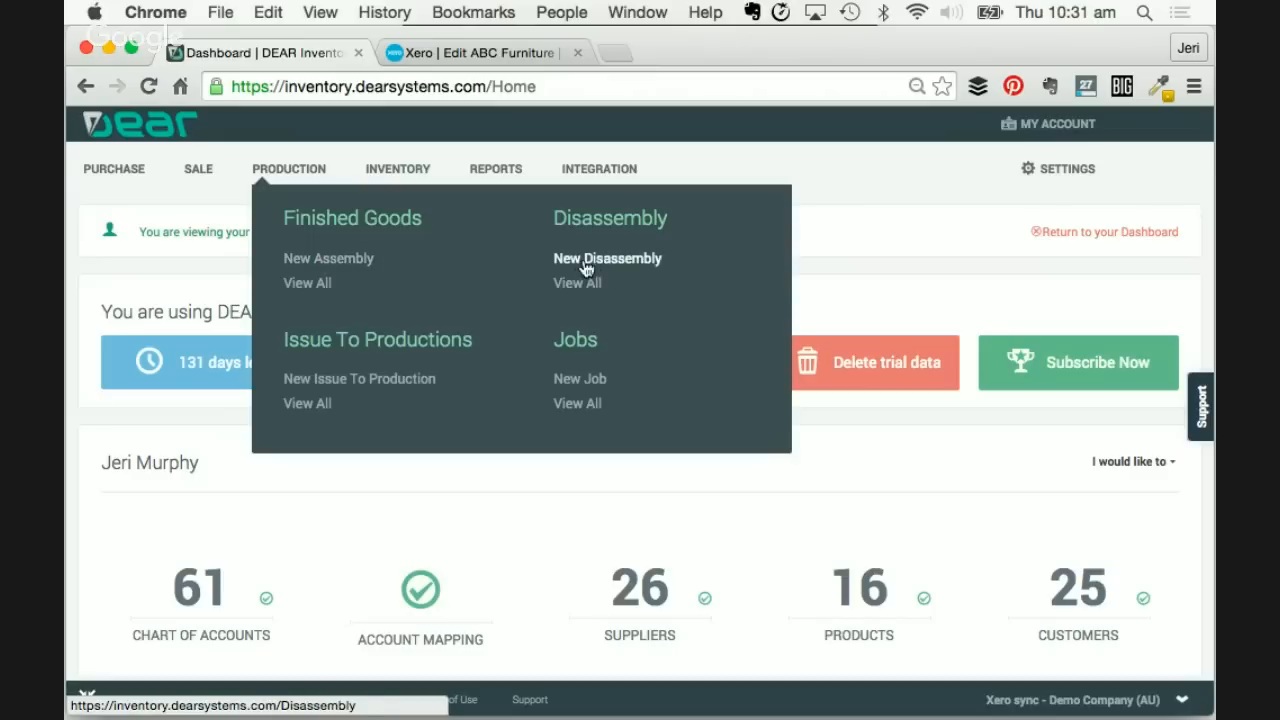
# - Start a new finished-goods assembly with Main Warehouse as its location
pyautogui.click(325, 262)
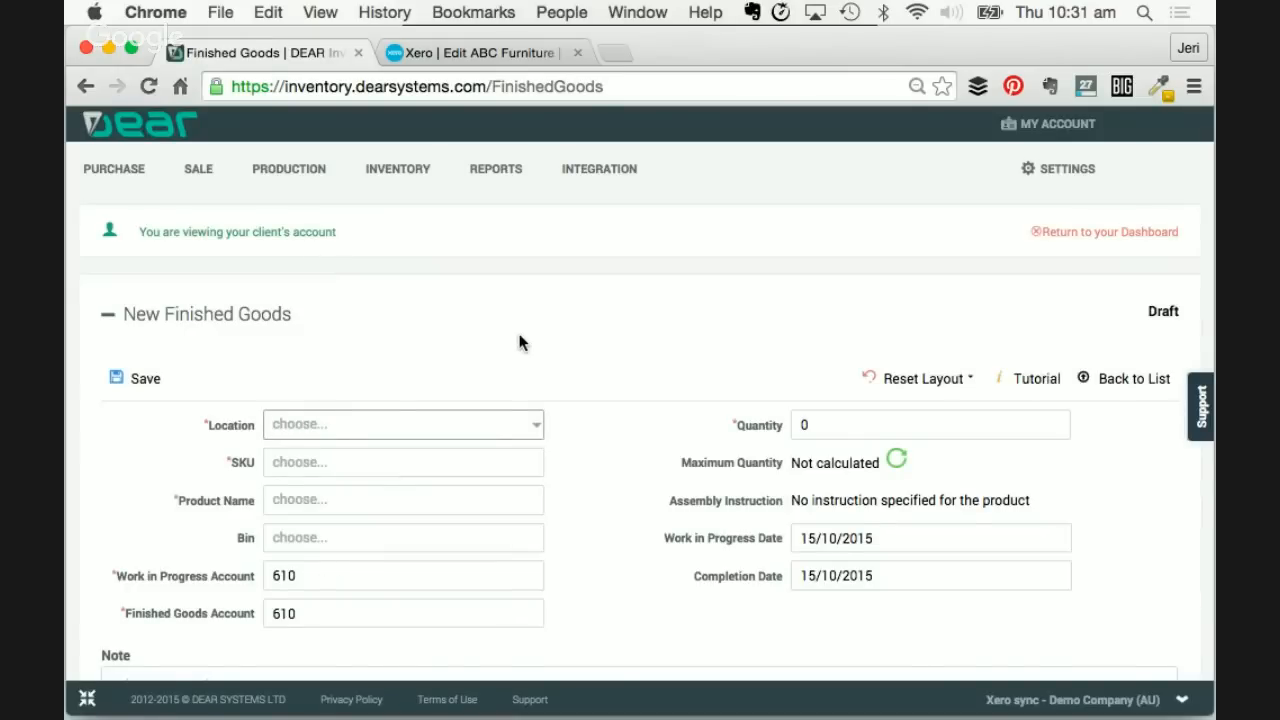
pyautogui.scroll(-1, 522, 333)
pyautogui.scroll(-1, 522, 325)
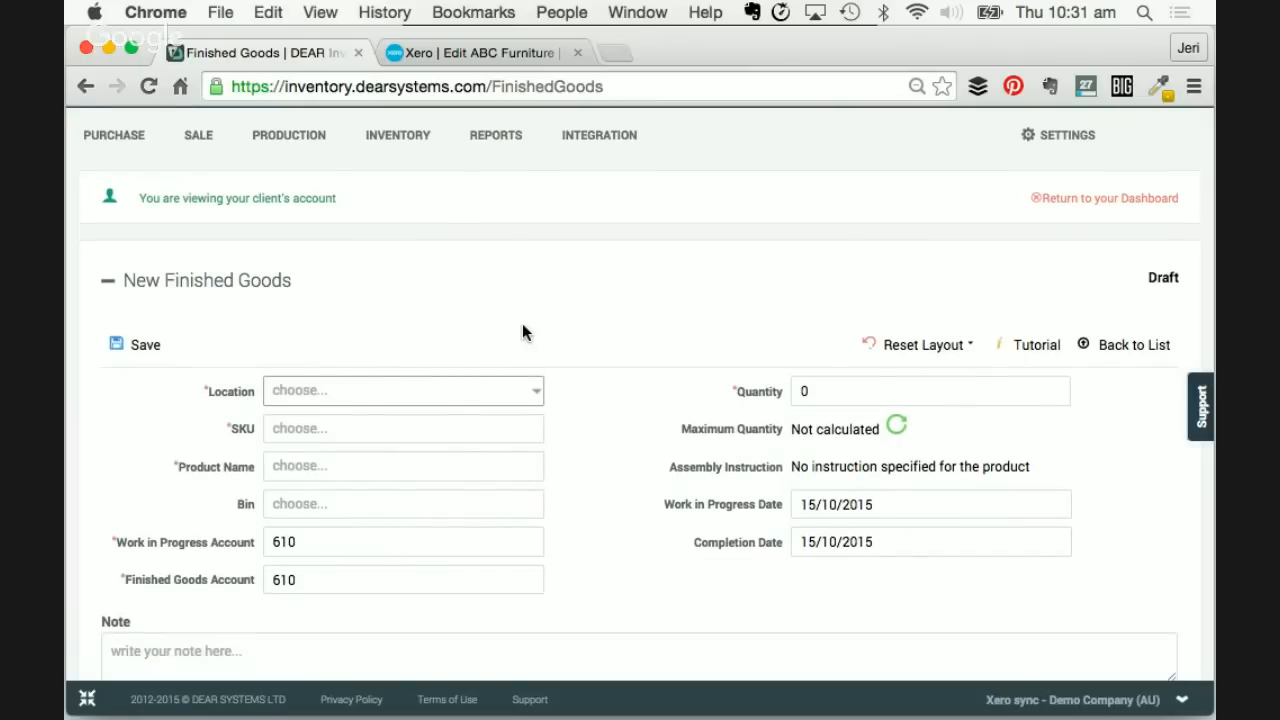
pyautogui.scroll(-5, 522, 325)
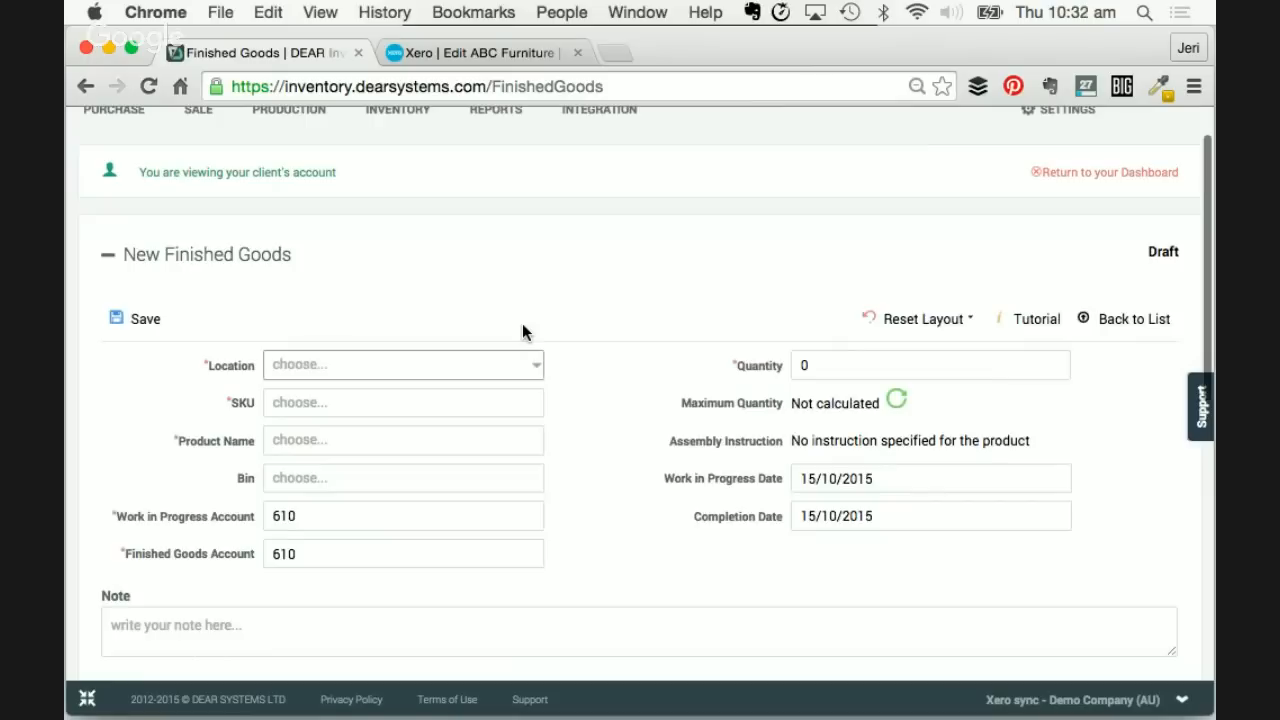
pyautogui.click(540, 284)
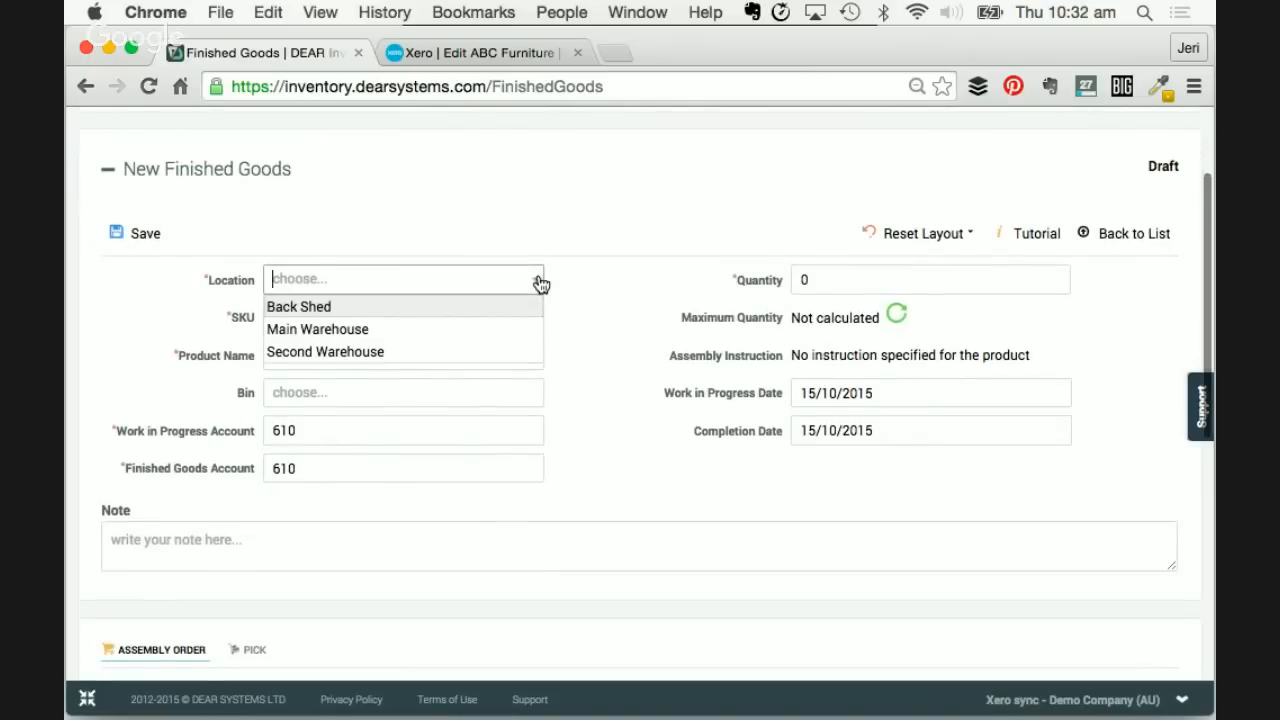
pyautogui.click(357, 330)
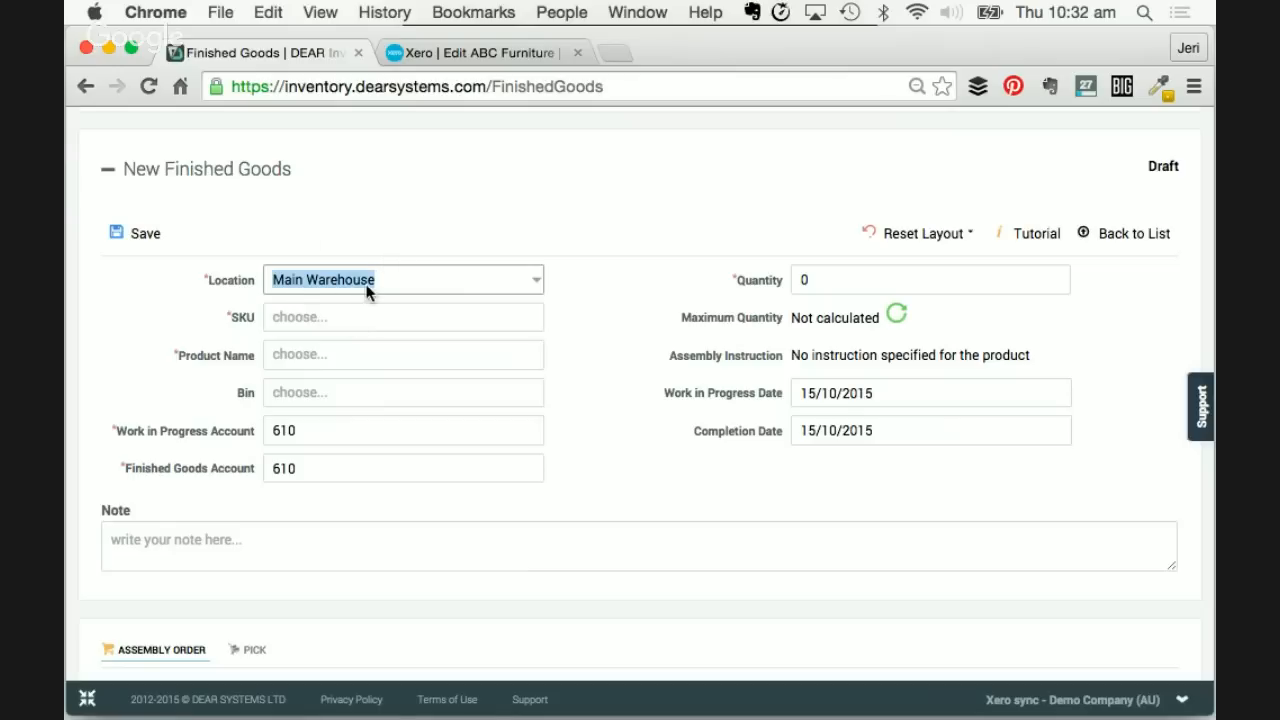
# - Select Perfect Pizza, set quantity 10, and calculate the maximum quantity of 50
pyautogui.click(340, 322)
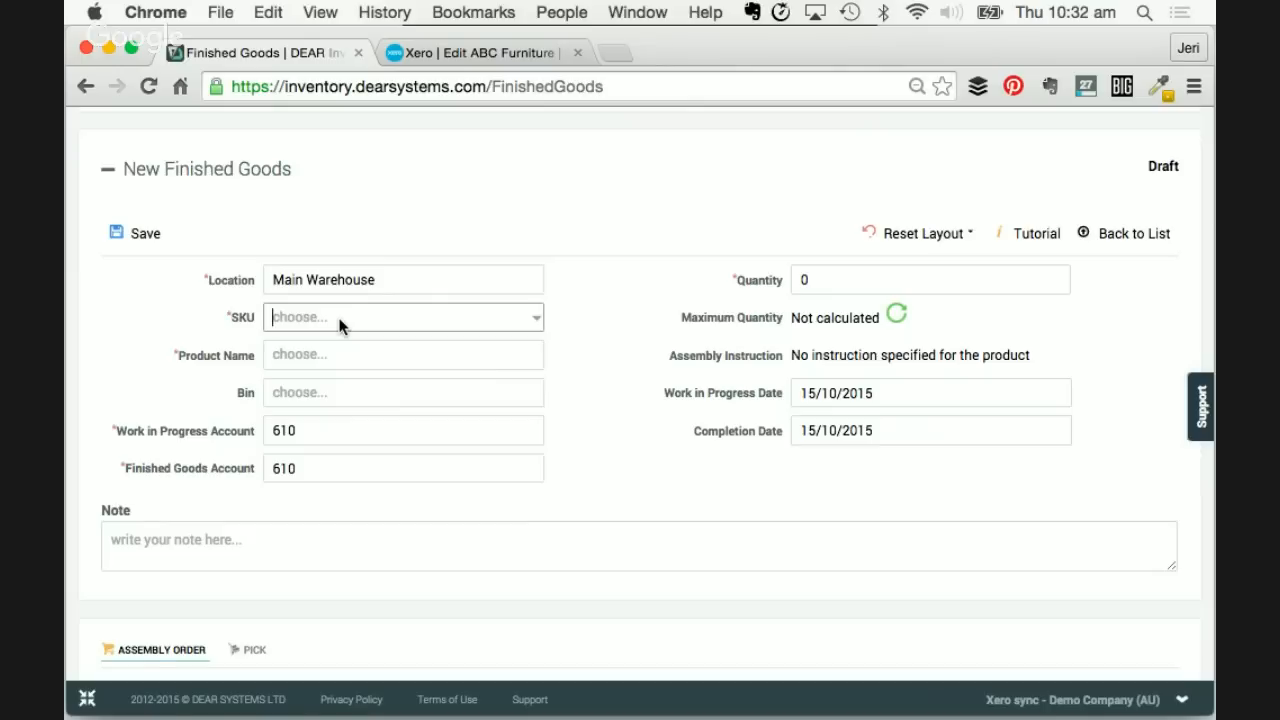
pyautogui.write('perf')
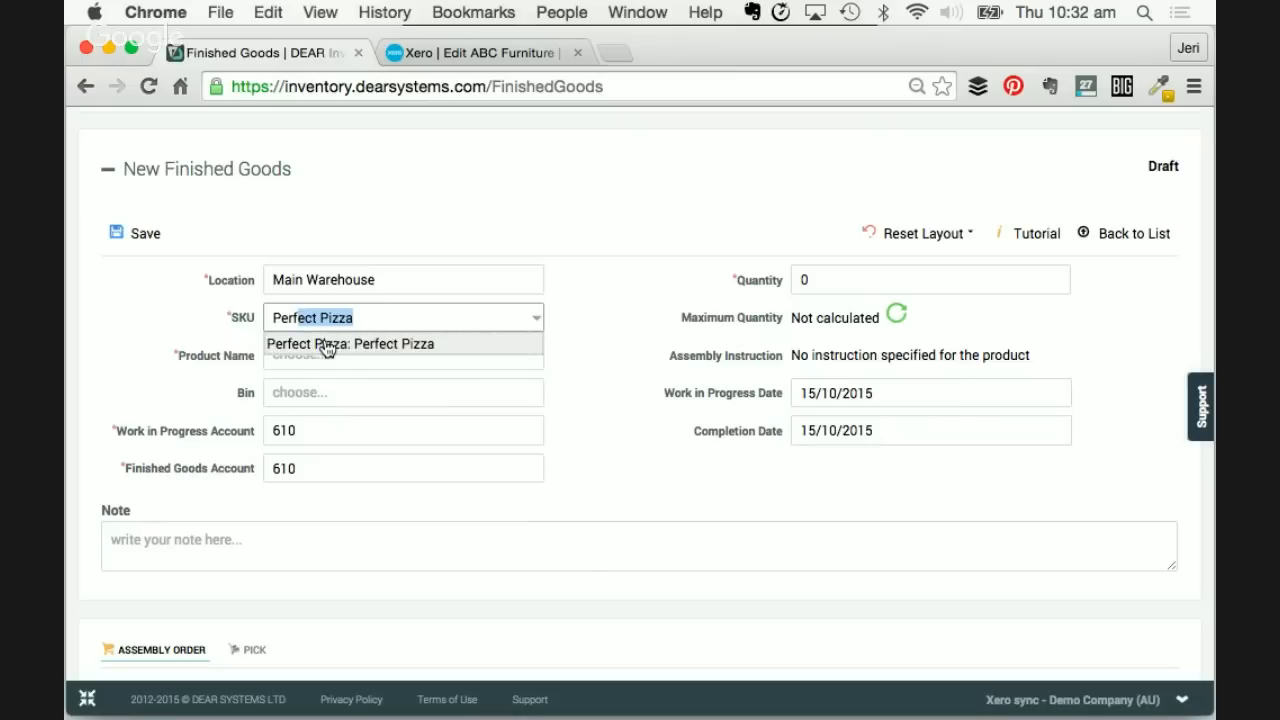
pyautogui.click(326, 344)
pyautogui.scroll(-1, 237, 334)
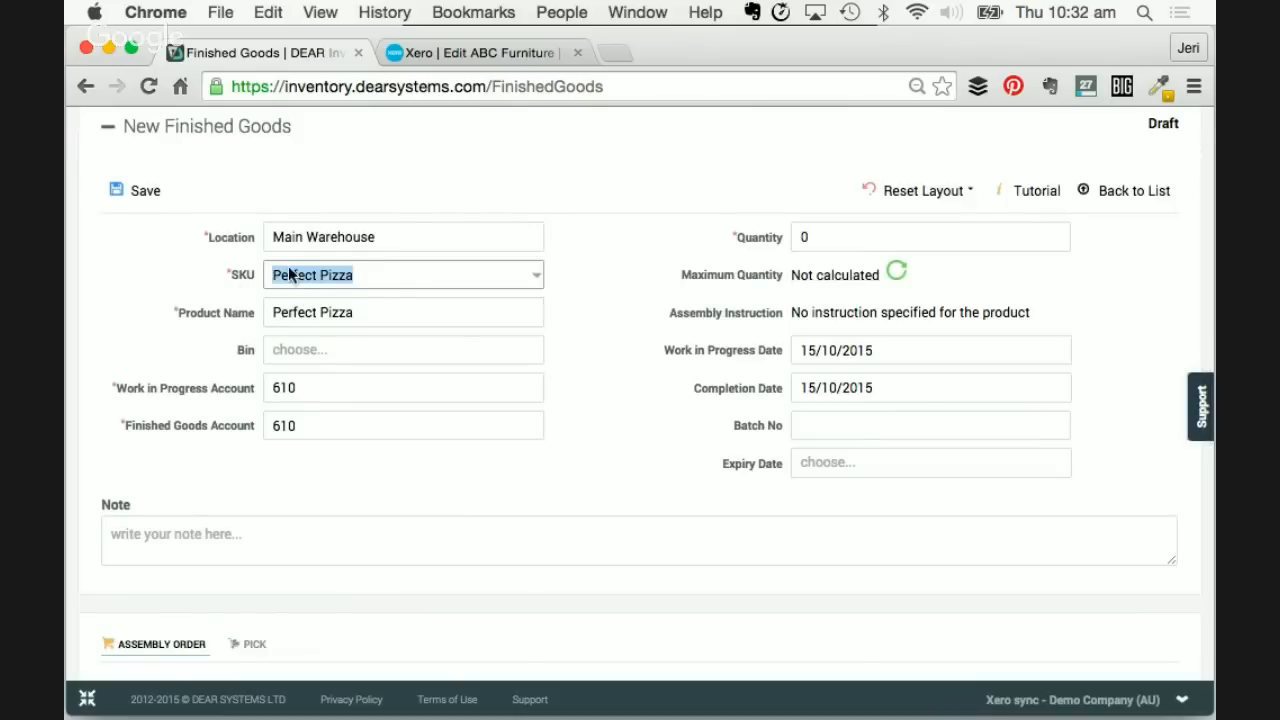
pyautogui.scroll(-1, 329, 318)
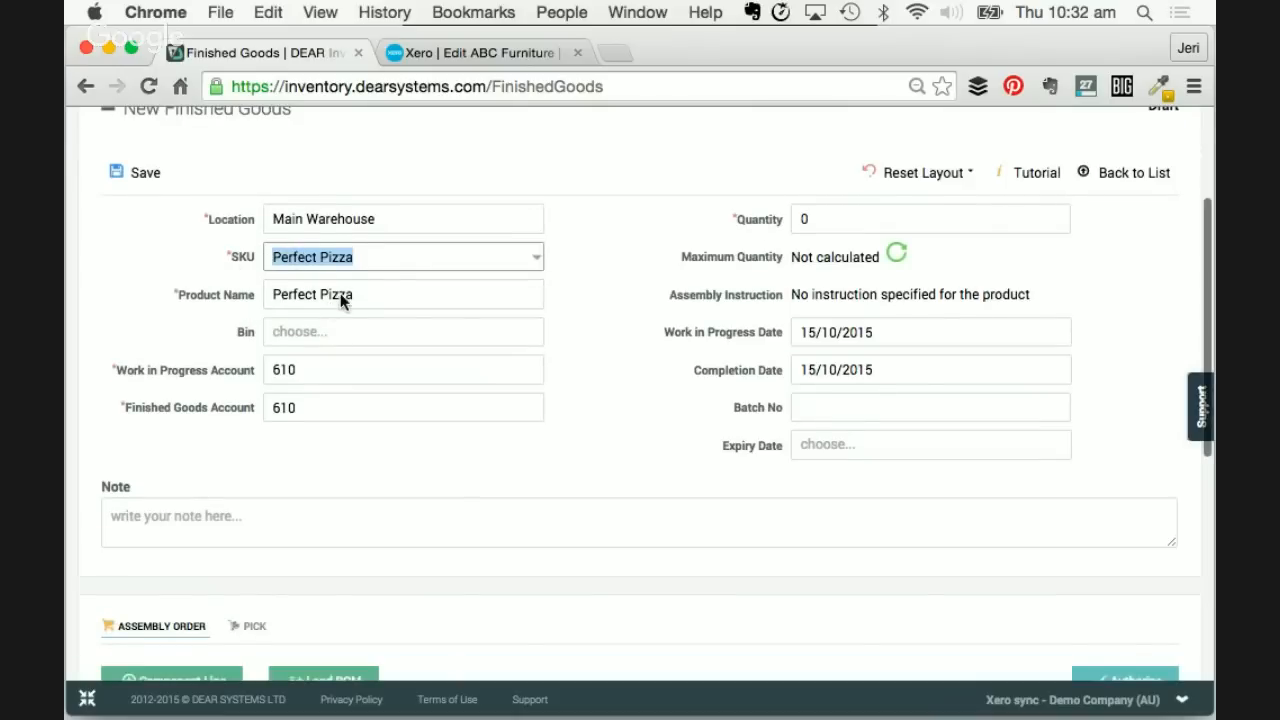
pyautogui.click(340, 293)
pyautogui.scroll(-1, 340, 293)
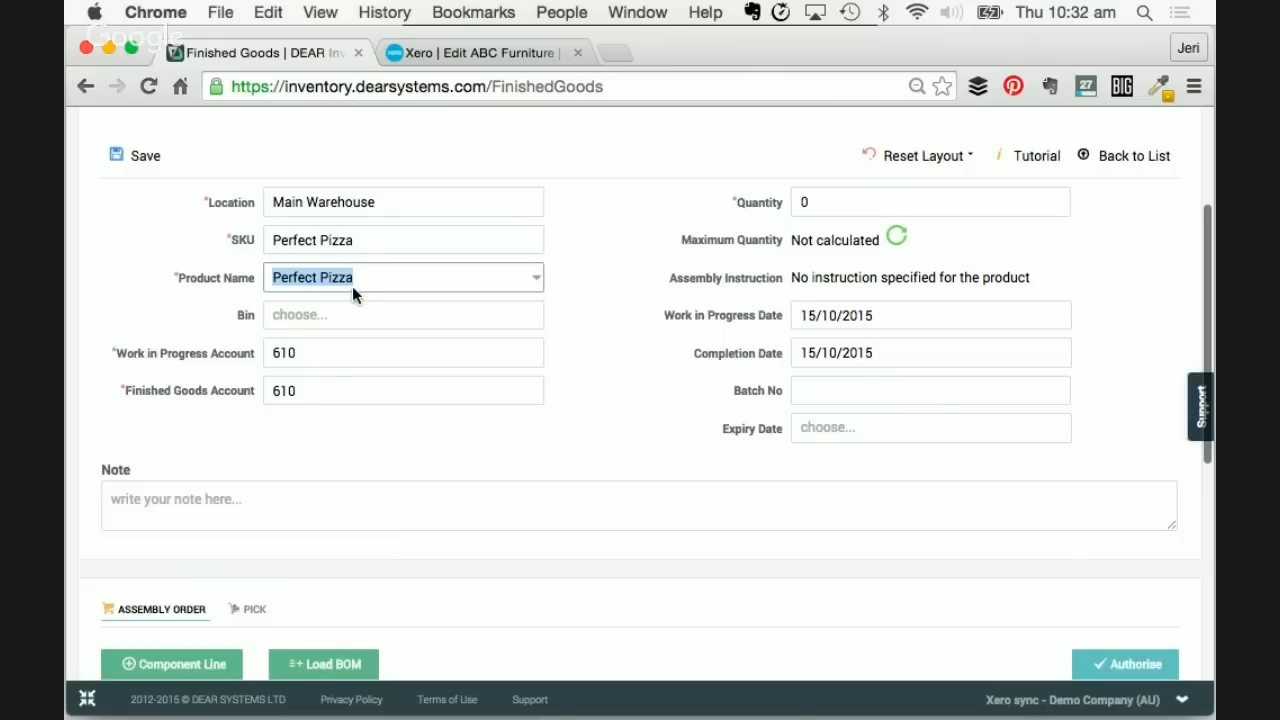
pyautogui.click(818, 198)
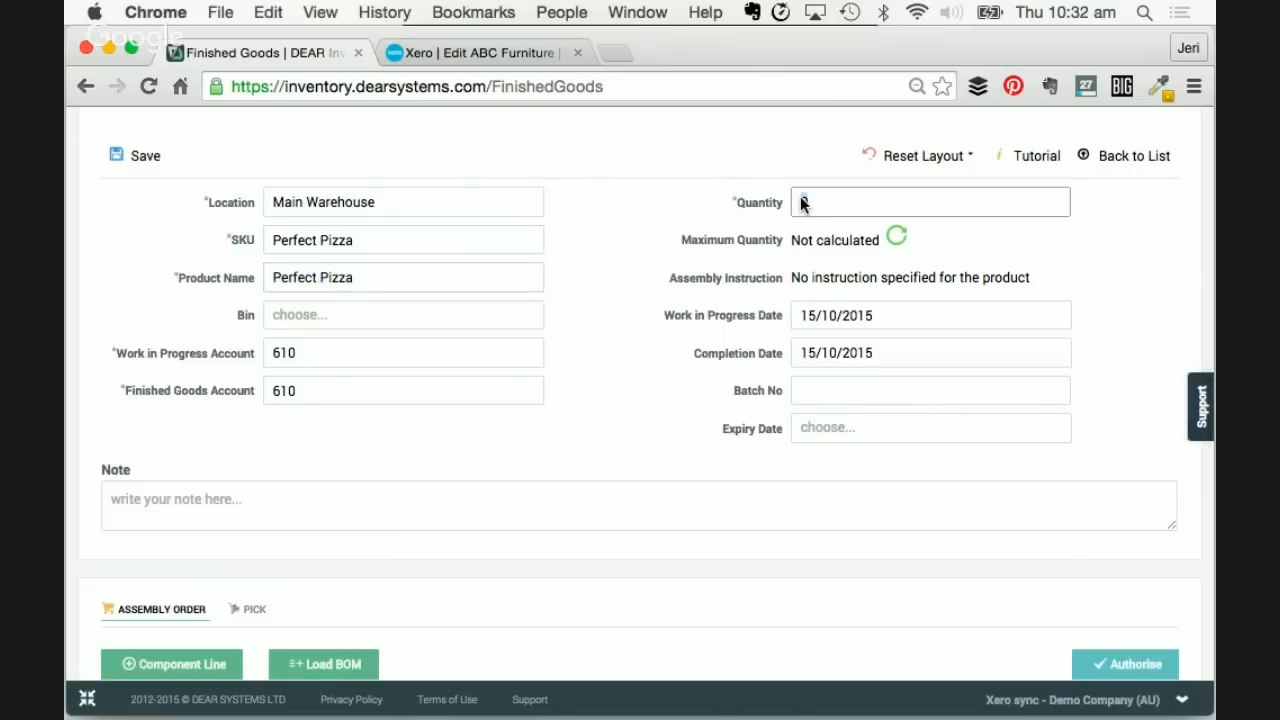
pyautogui.click(895, 242)
pyautogui.scroll(-1, 706, 286)
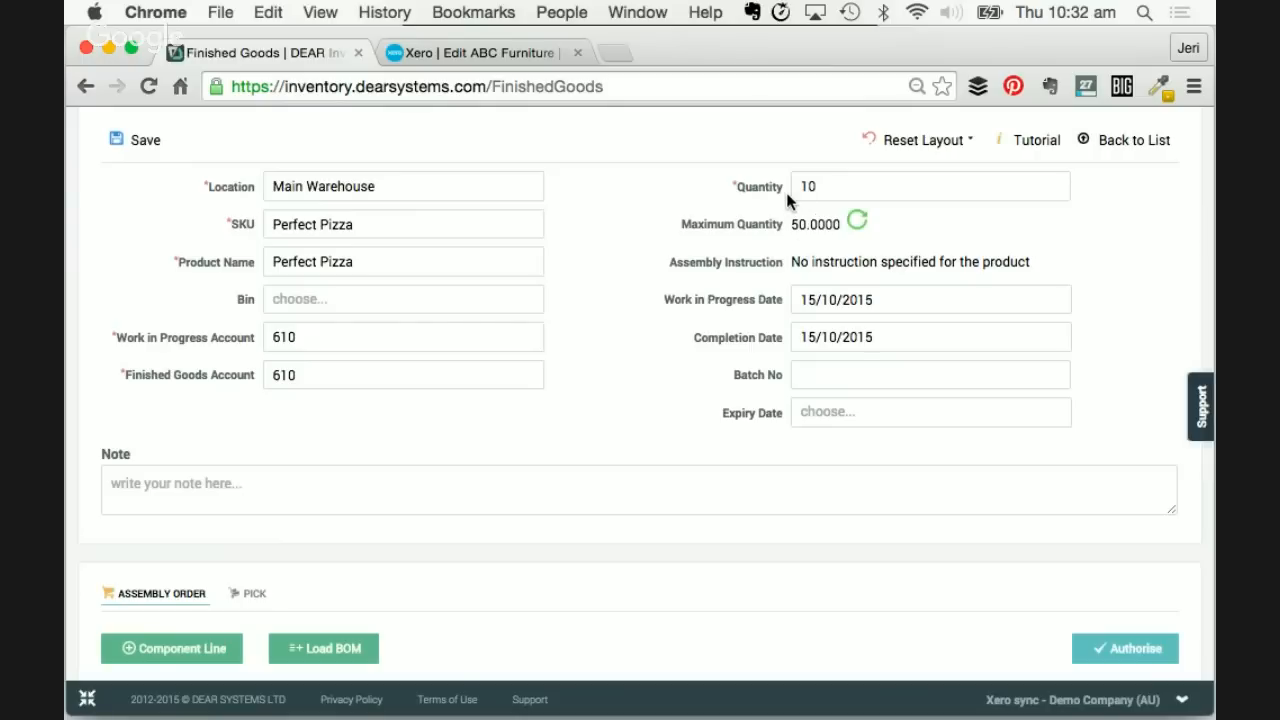
pyautogui.scroll(-1, 747, 220)
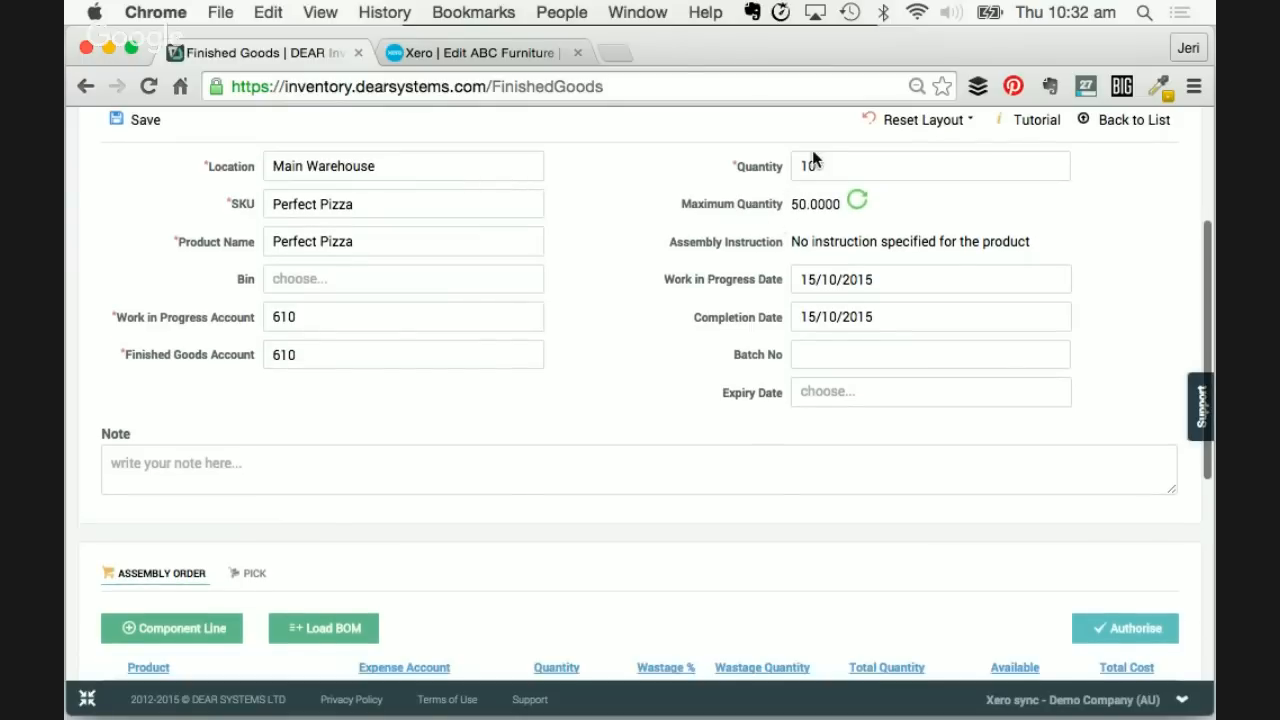
pyautogui.scroll(-1, 784, 197)
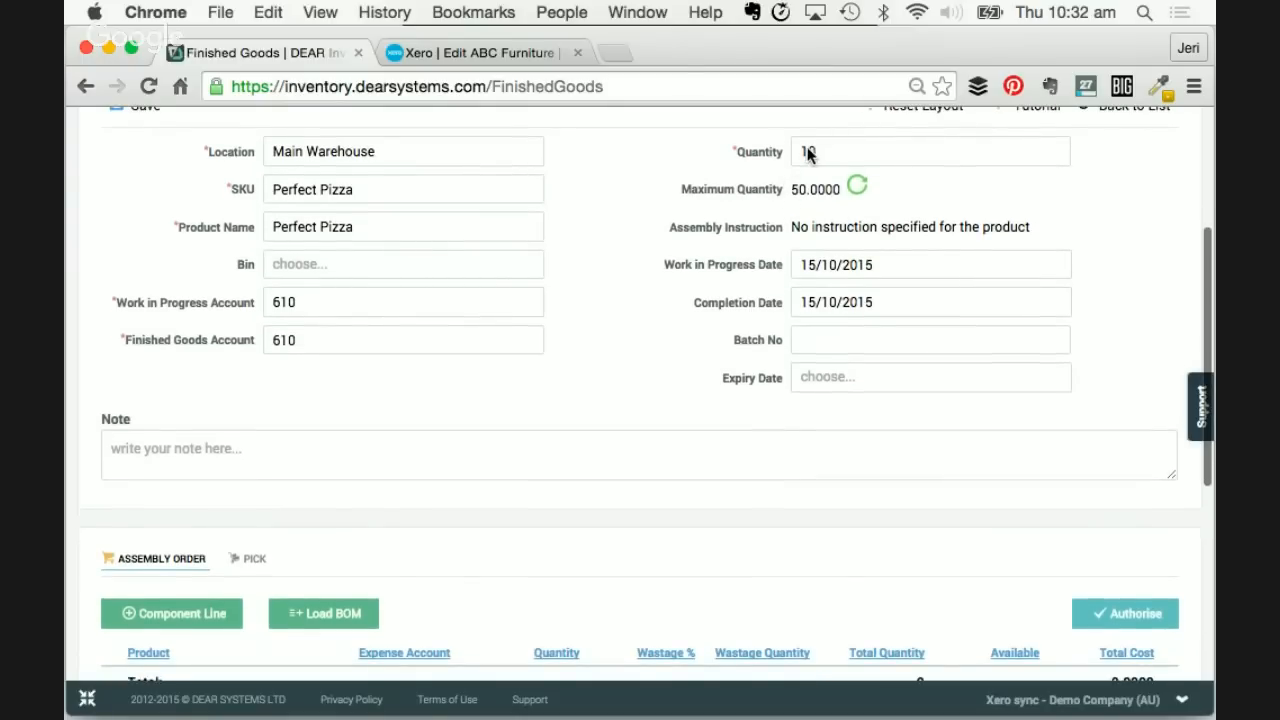
pyautogui.scroll(-5, 610, 289)
pyautogui.scroll(-3, 610, 289)
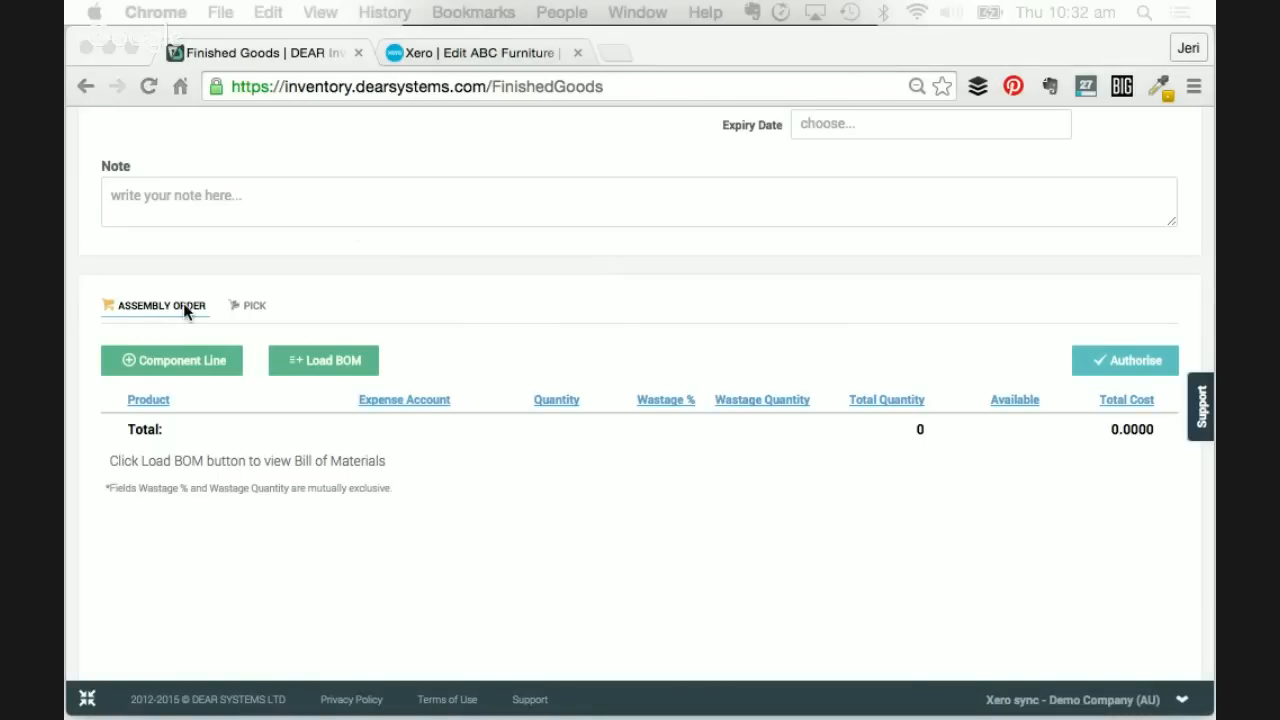
# - Load Perfect Pizza's bill of materials (Labour 5min, RMPizza, Pizza Box) and select the labour total cost
pyautogui.click(341, 361)
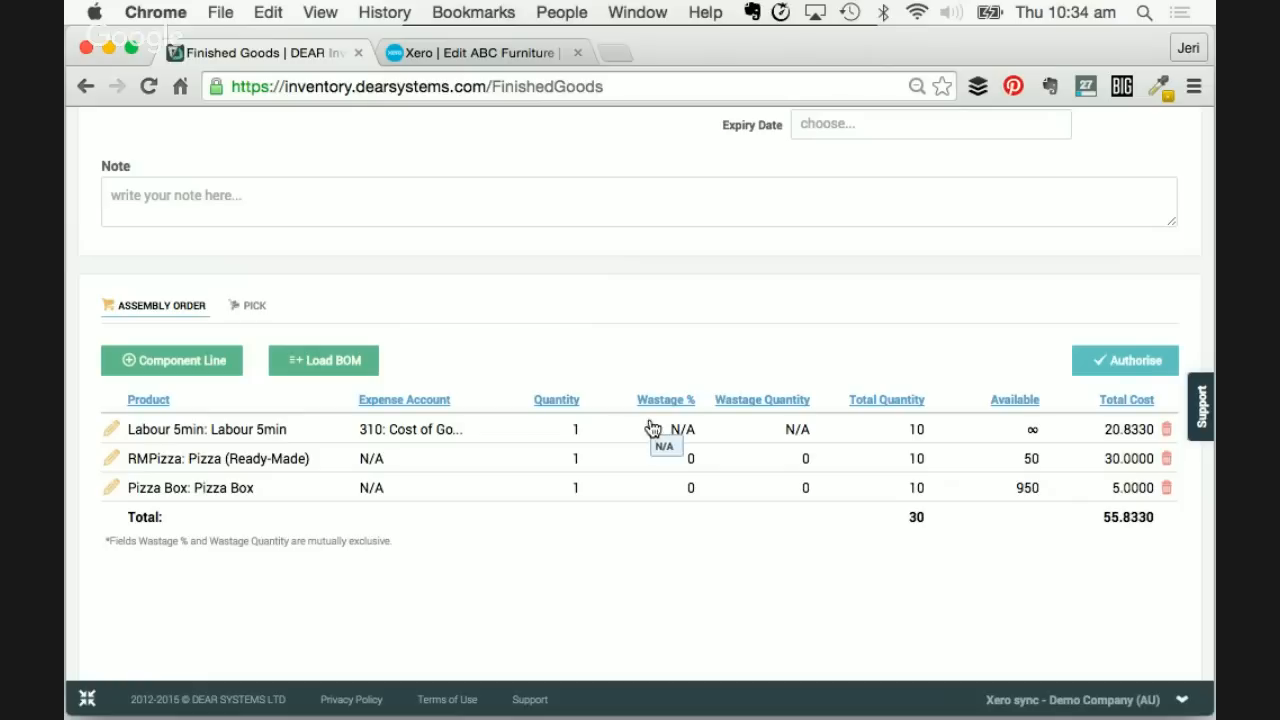
pyautogui.click(1125, 430)
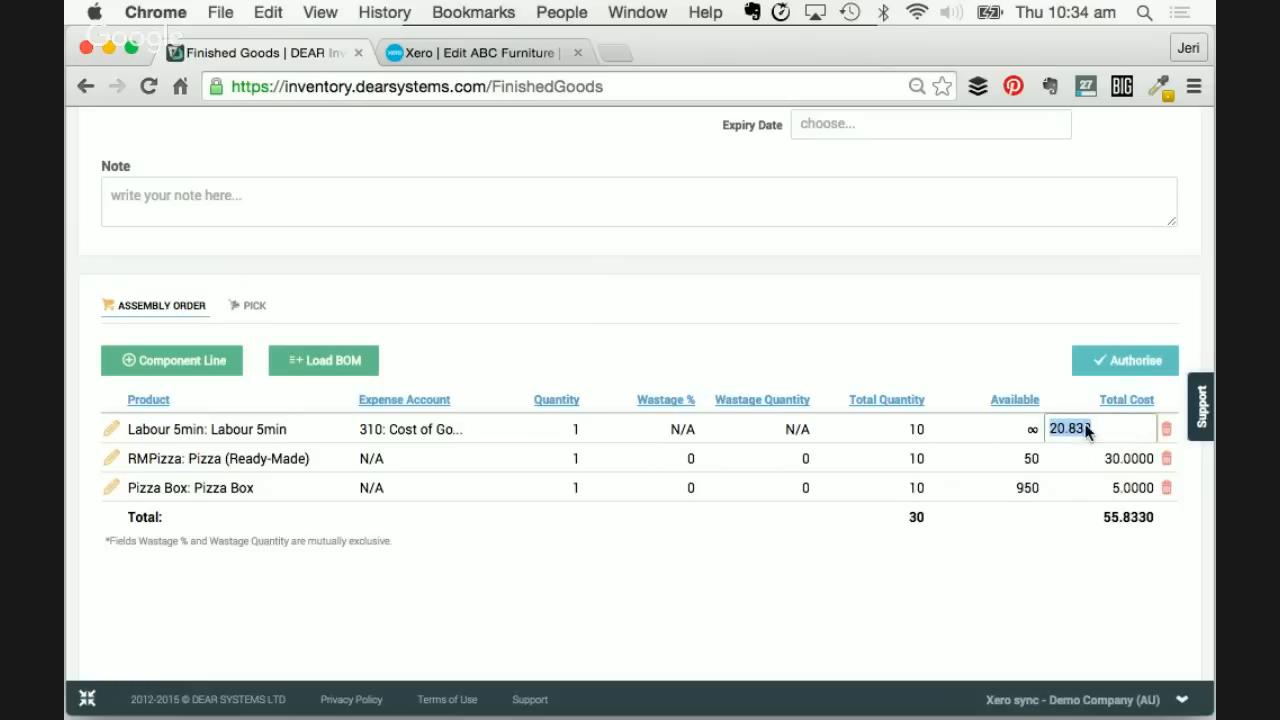
# - Change the Labour 5min total cost from 20.83 to 25
pyautogui.click(1126, 468)
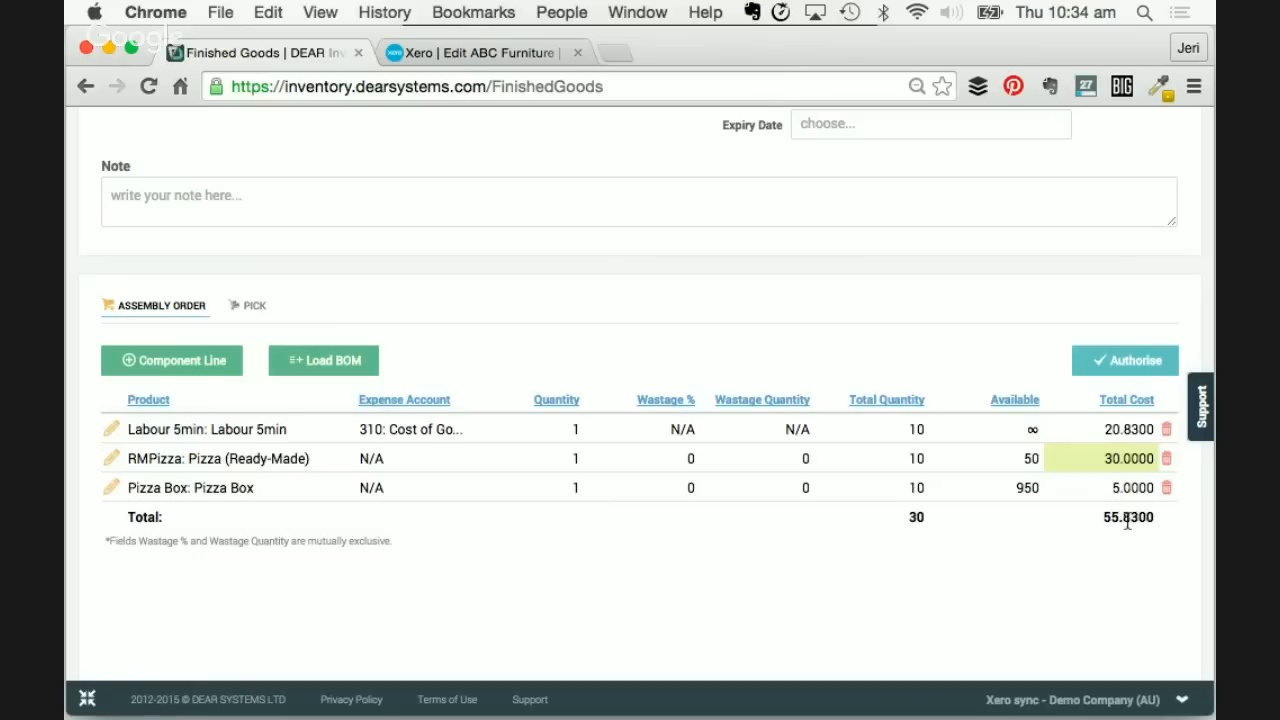
pyautogui.click(1117, 425)
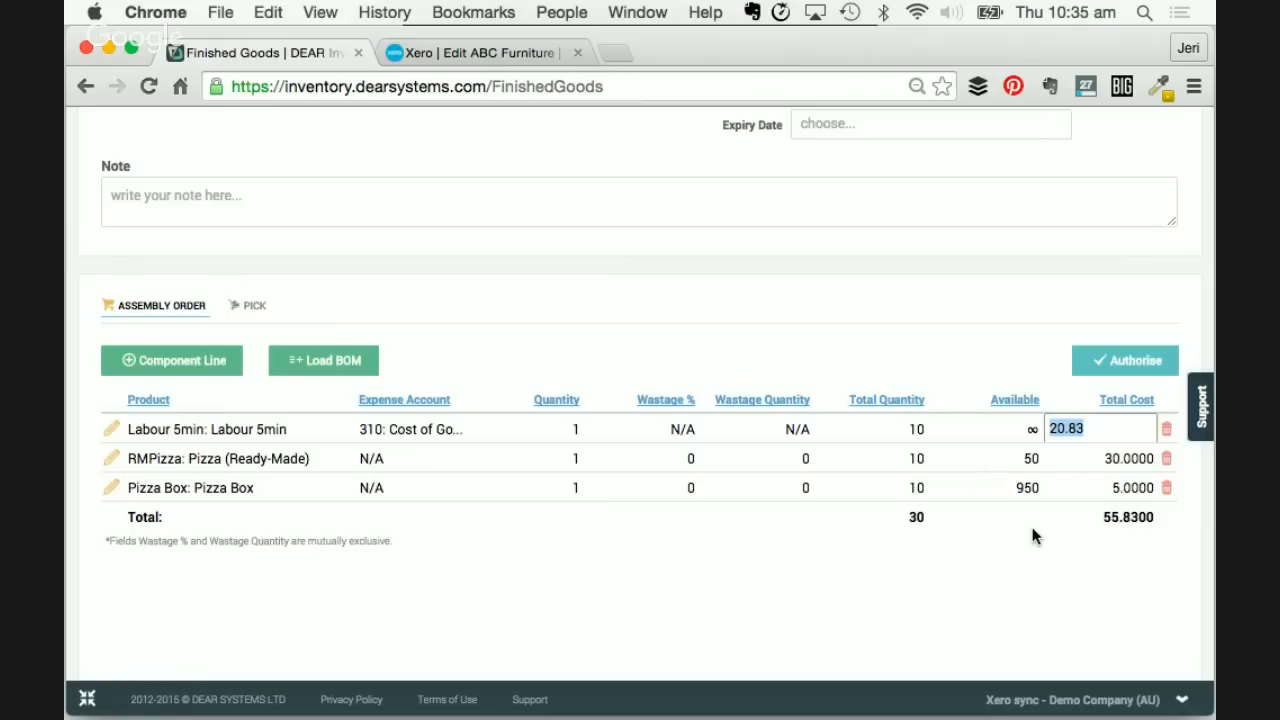
pyautogui.write('25')
pyautogui.click(1073, 564)
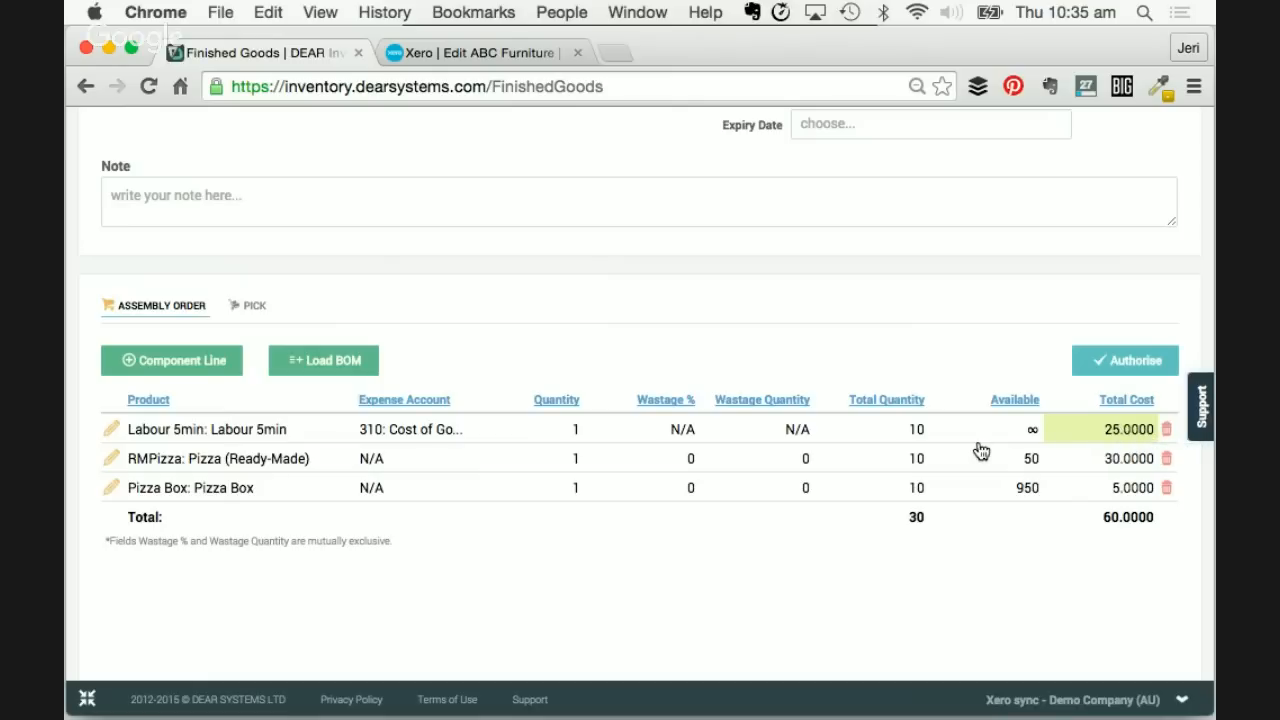
# - Authorise the assembly order
pyautogui.click(1115, 361)
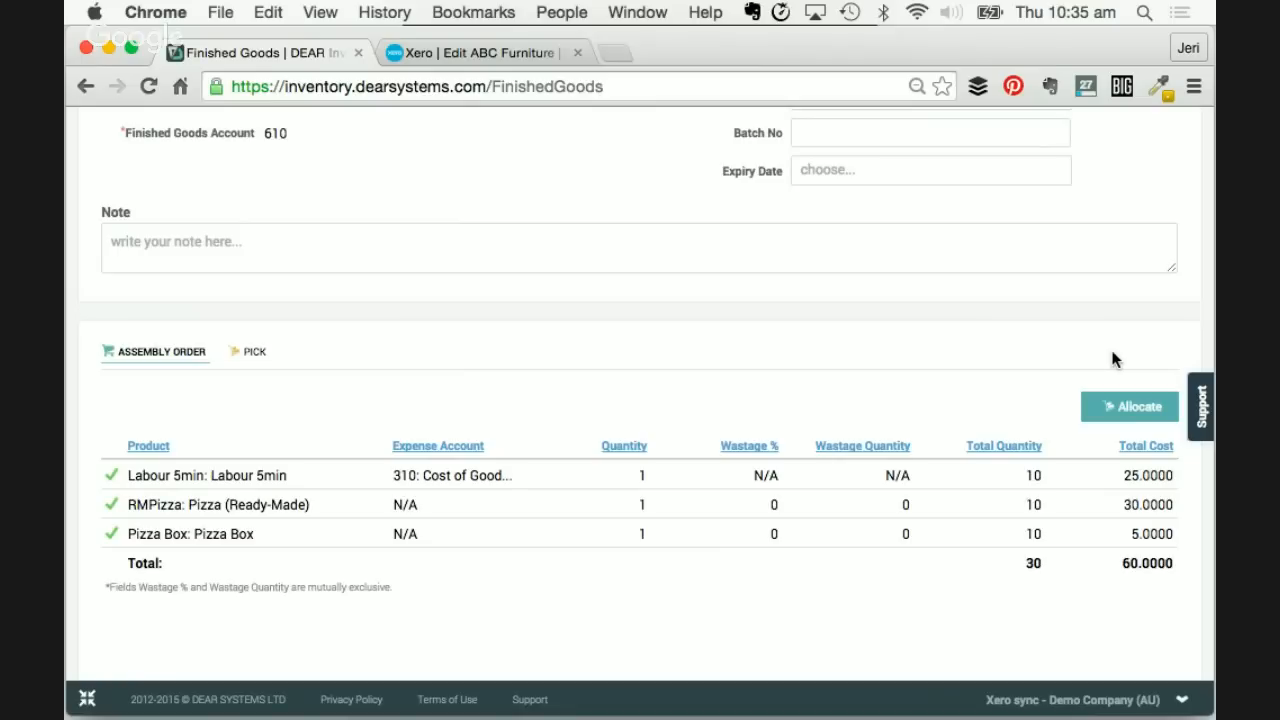
pyautogui.scroll(-1, 330, 463)
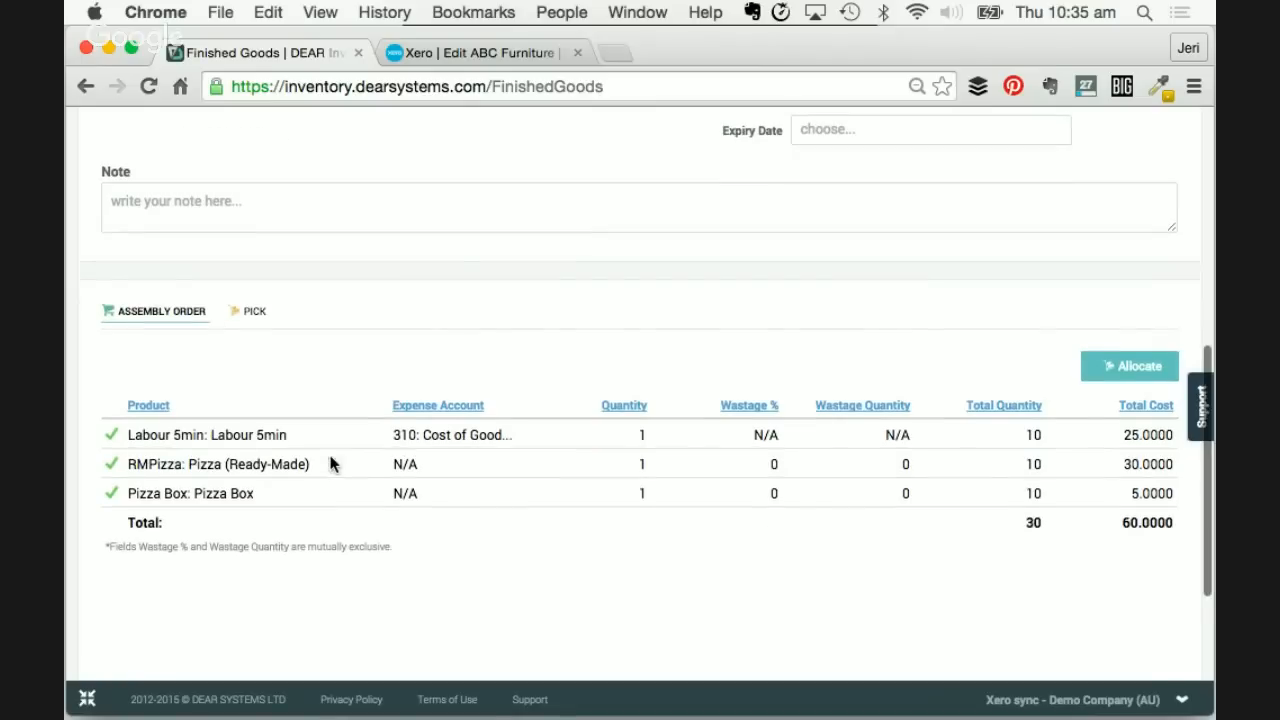
pyautogui.scroll(-1, 330, 463)
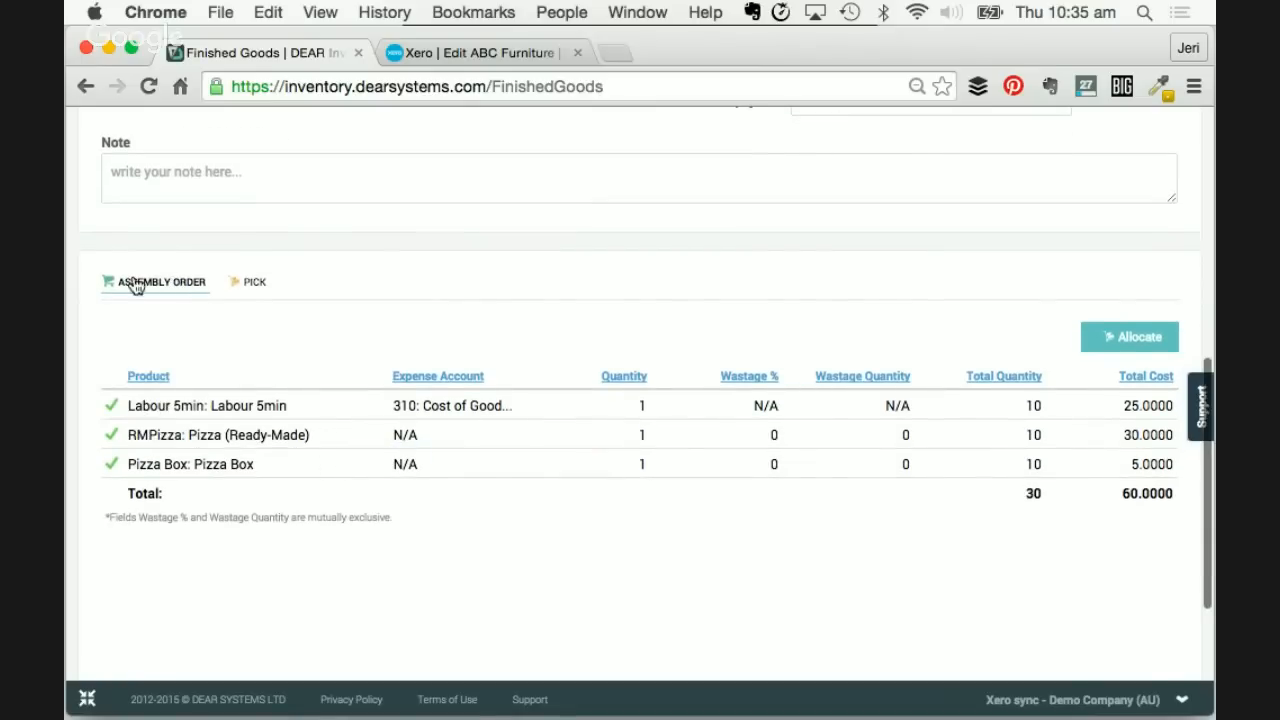
# - Auto-pick 10 RMPizza from batch OCT15 and 10 Pizza Boxes from Main Warehouse
pyautogui.click(255, 283)
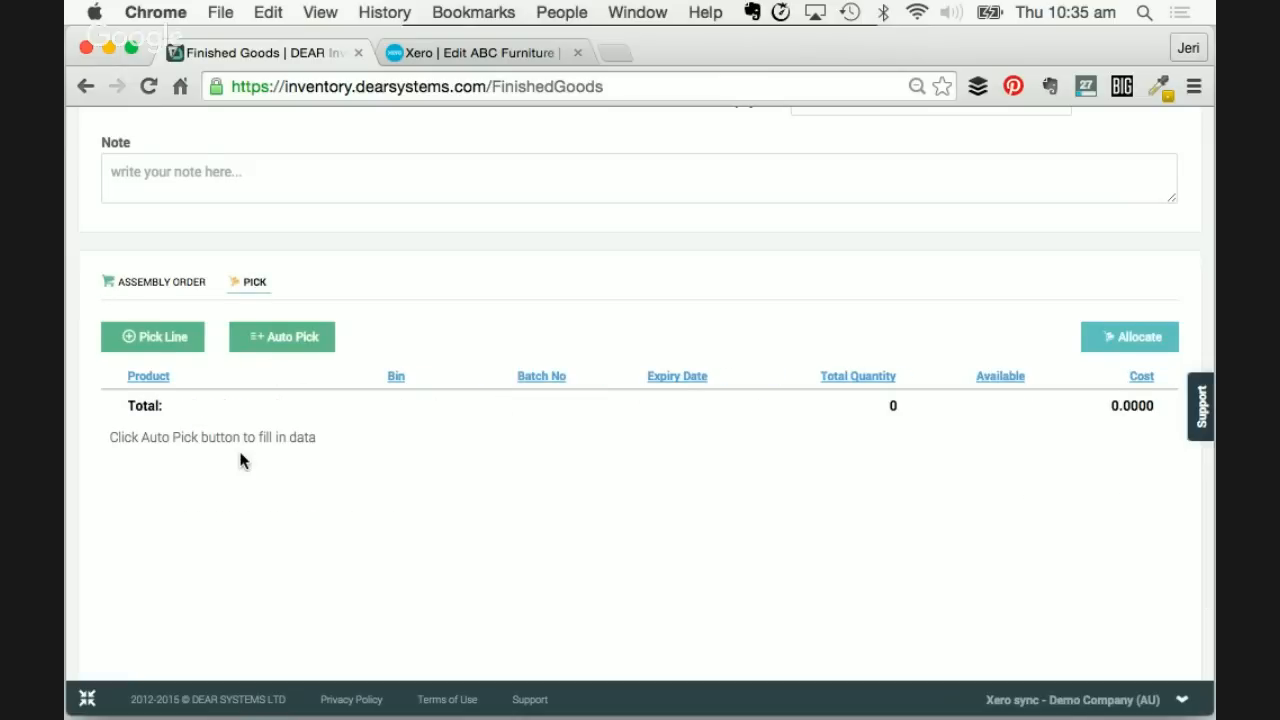
pyautogui.scroll(-1, 238, 447)
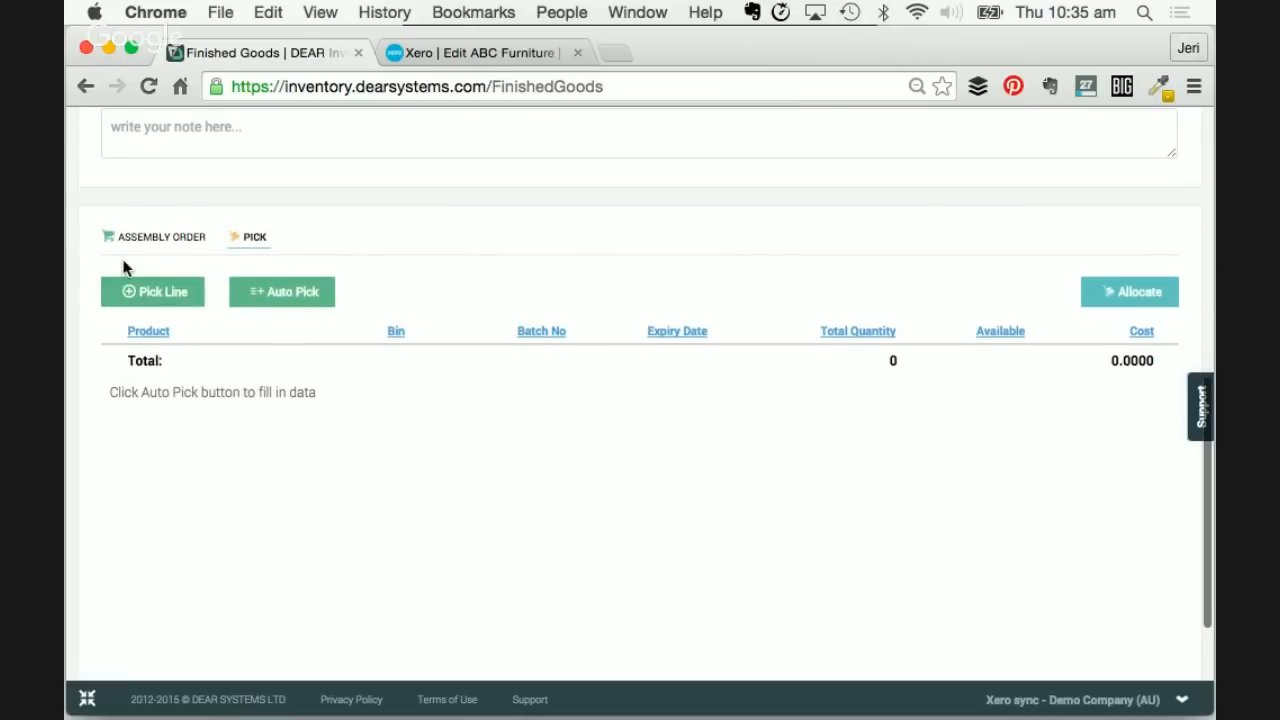
pyautogui.click(298, 292)
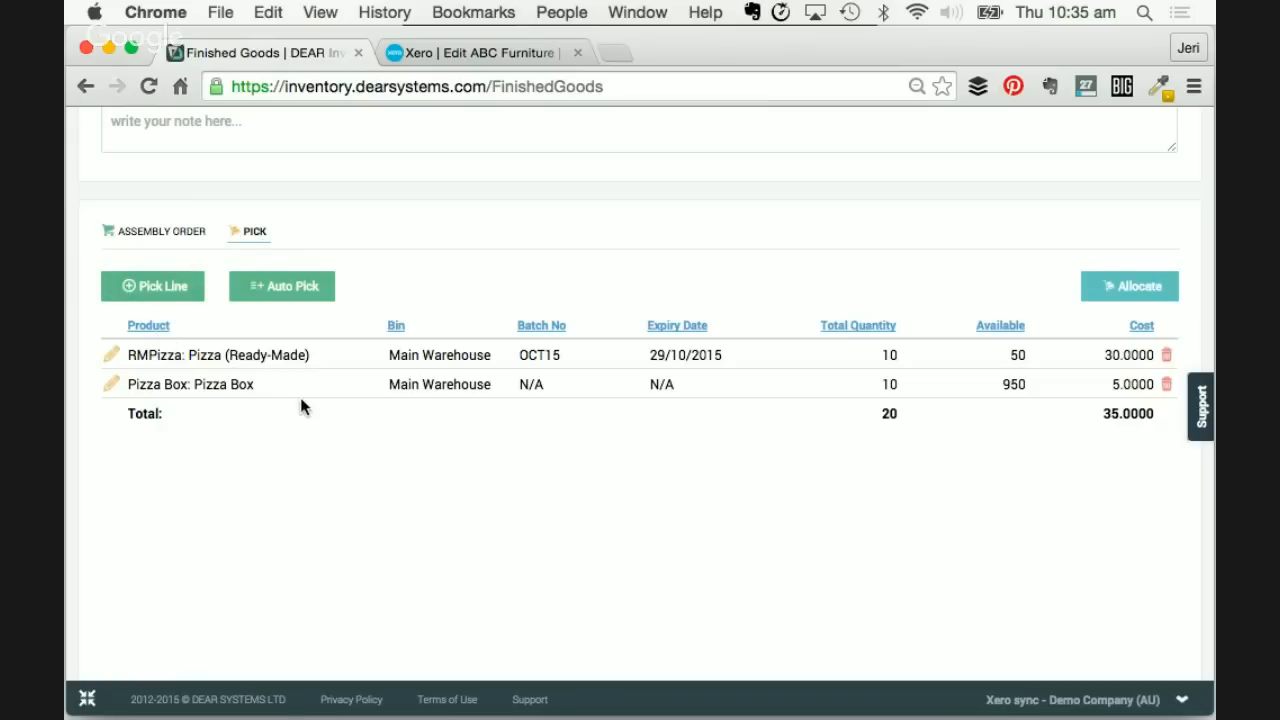
pyautogui.click(882, 358)
pyautogui.click(886, 388)
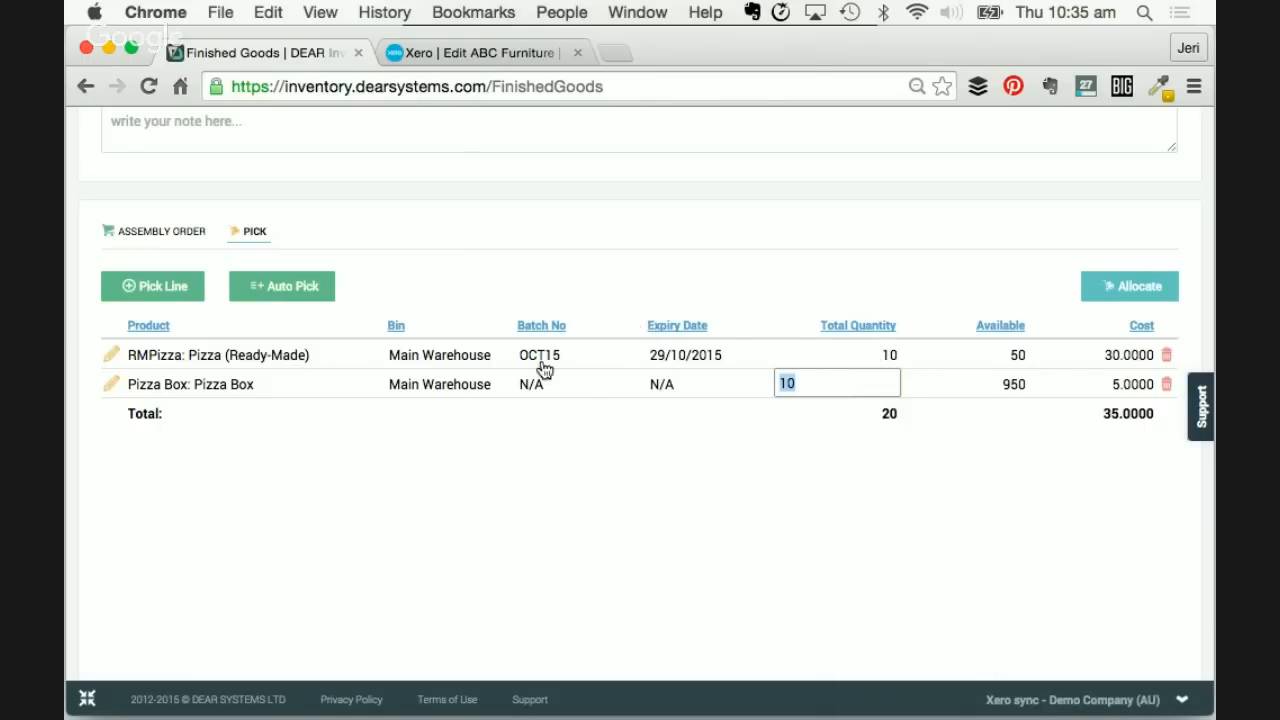
pyautogui.moveTo(542, 360); pyautogui.dragTo(608, 372)
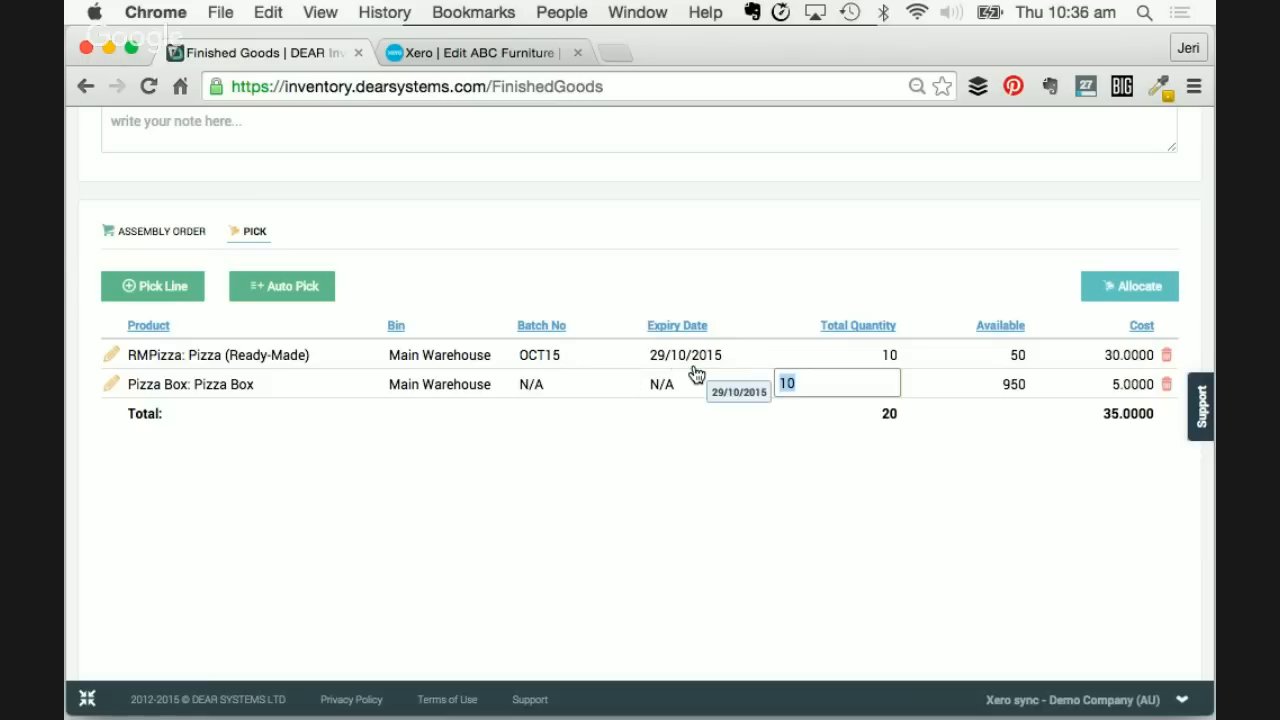
pyautogui.click(661, 418)
pyautogui.scroll(-1, 661, 418)
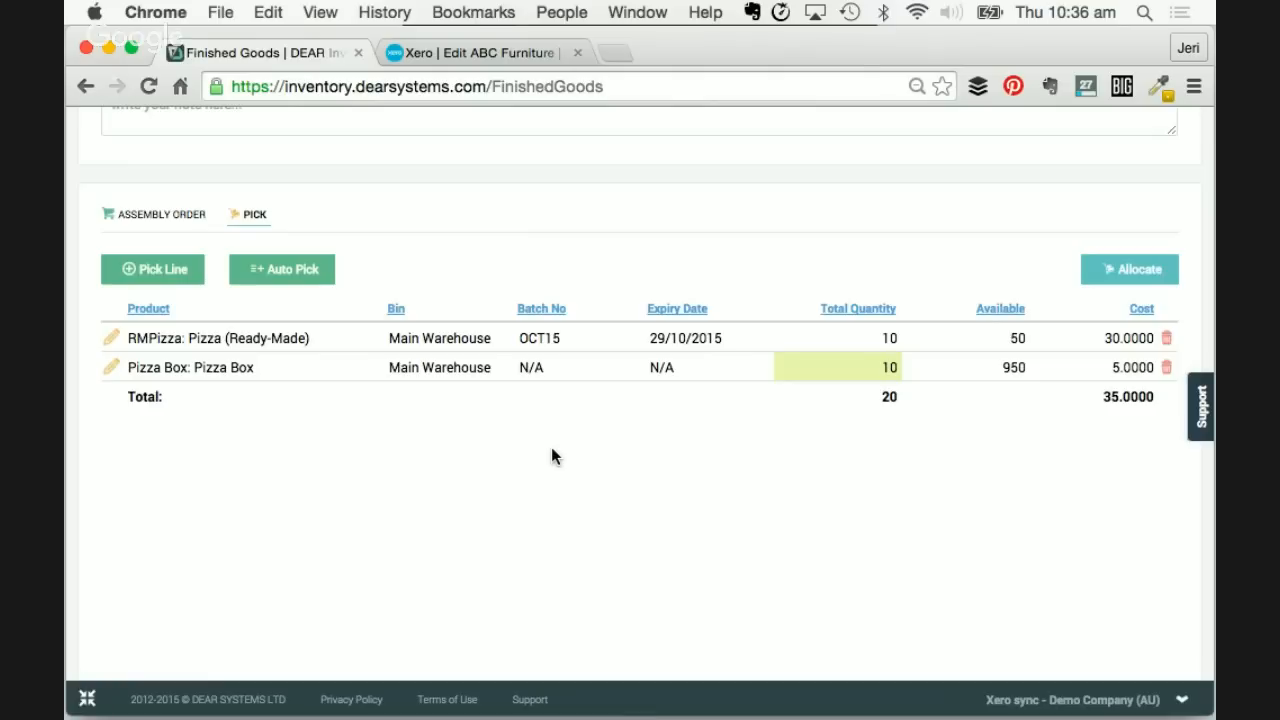
# - Add a pick line of 1 ANIMAL: Animal Shapes Box Set and delete the empty extra row
pyautogui.click(152, 272)
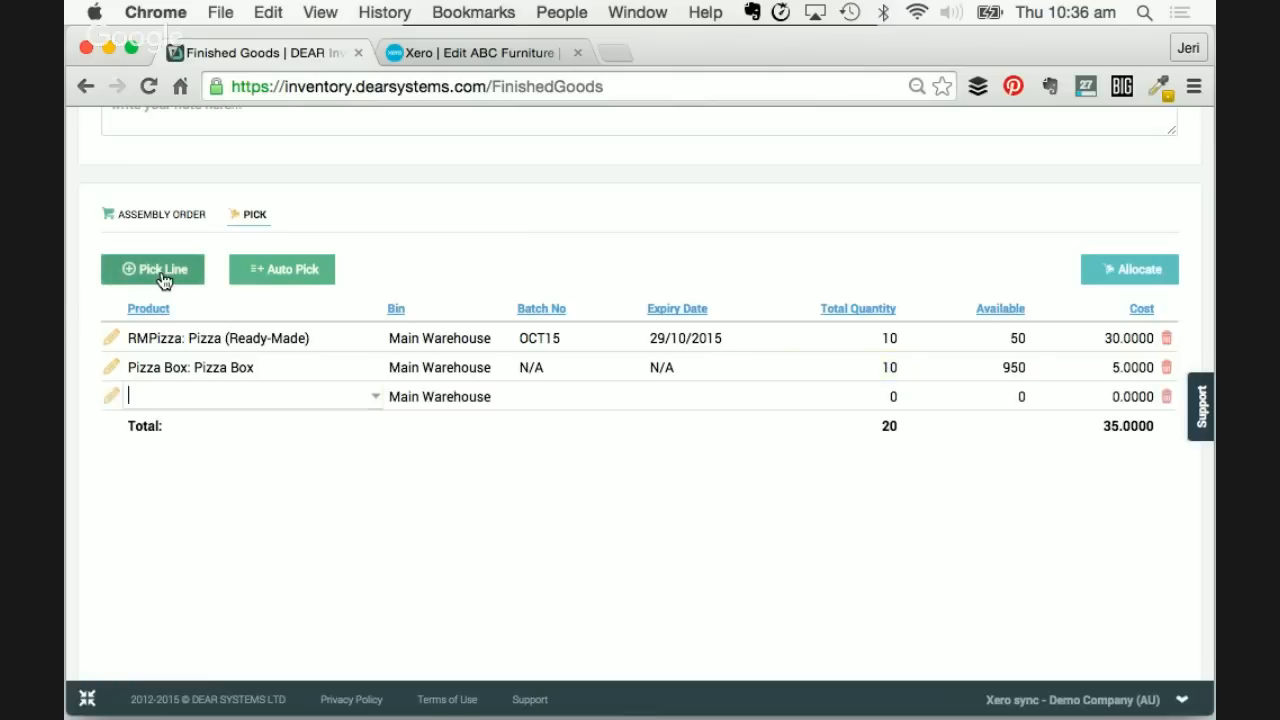
pyautogui.click(373, 397)
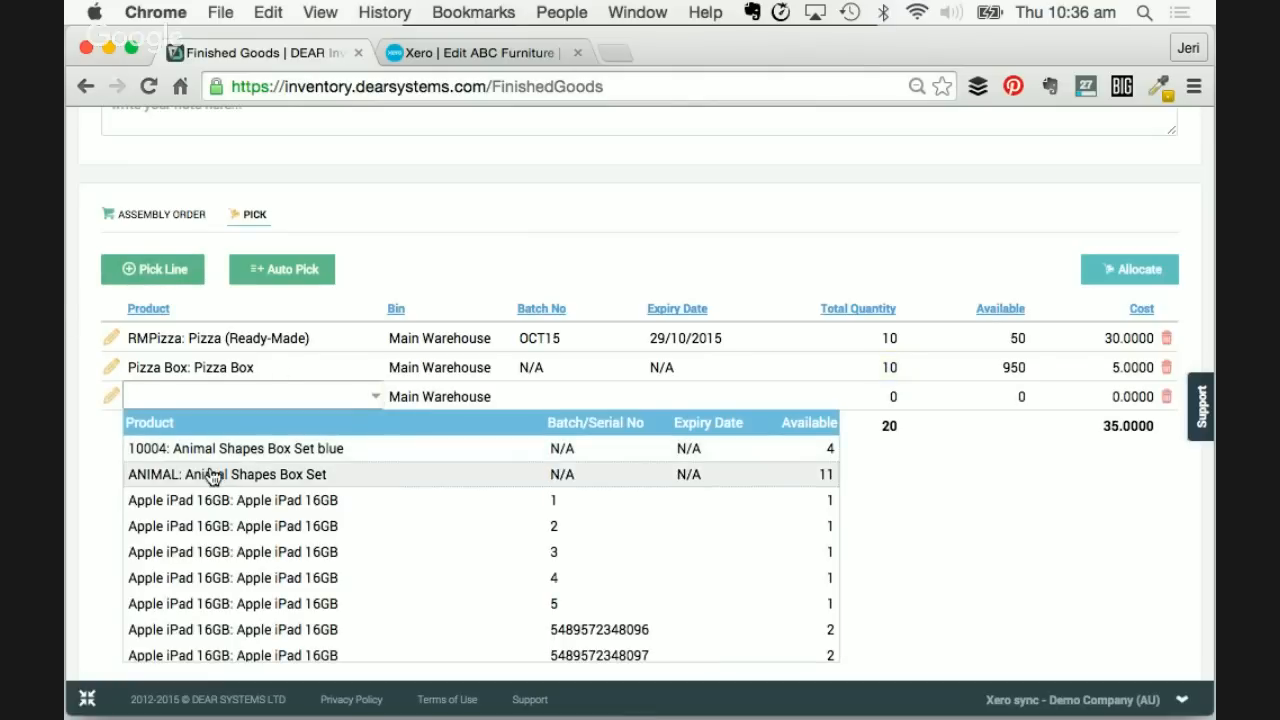
pyautogui.click(305, 476)
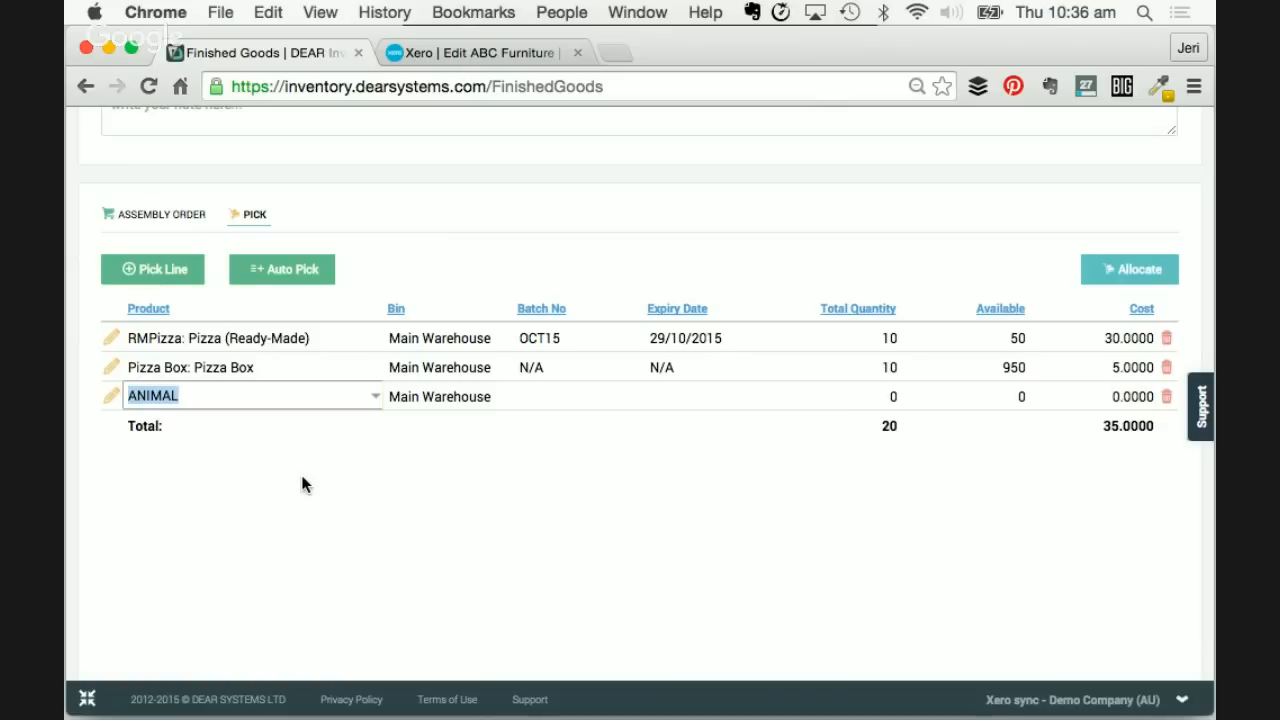
pyautogui.press('Tab')
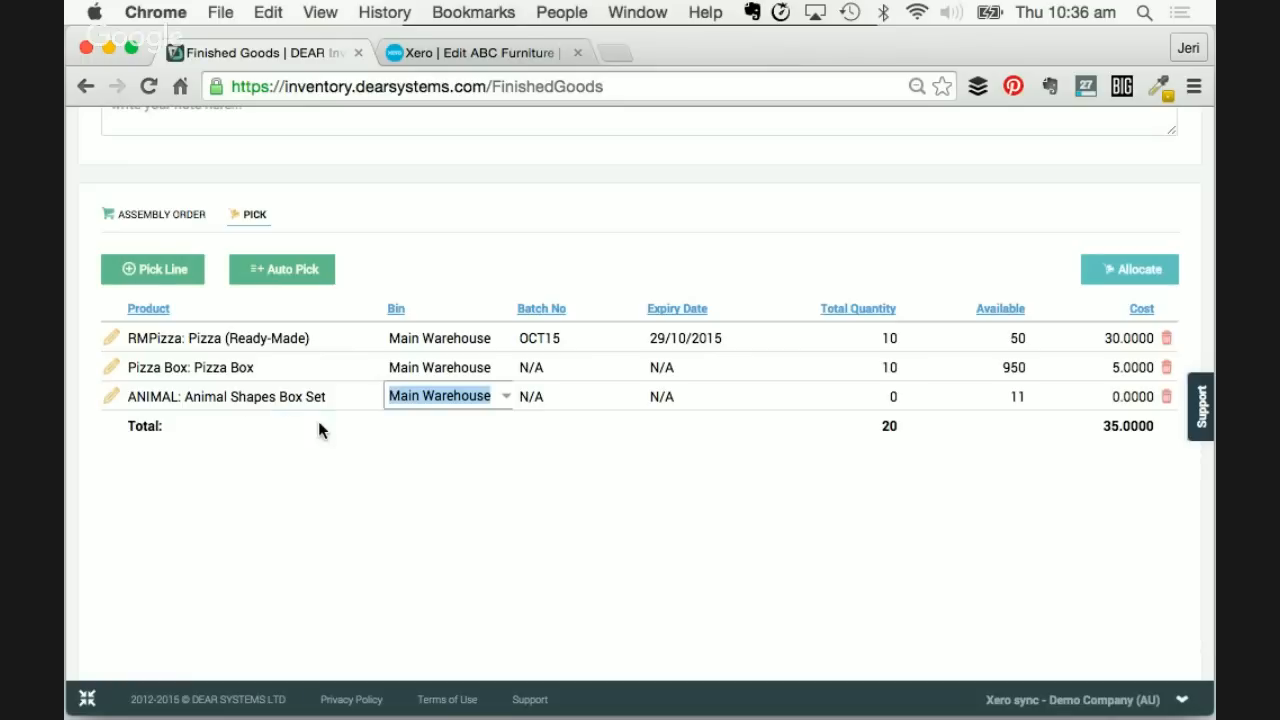
pyautogui.click(882, 398)
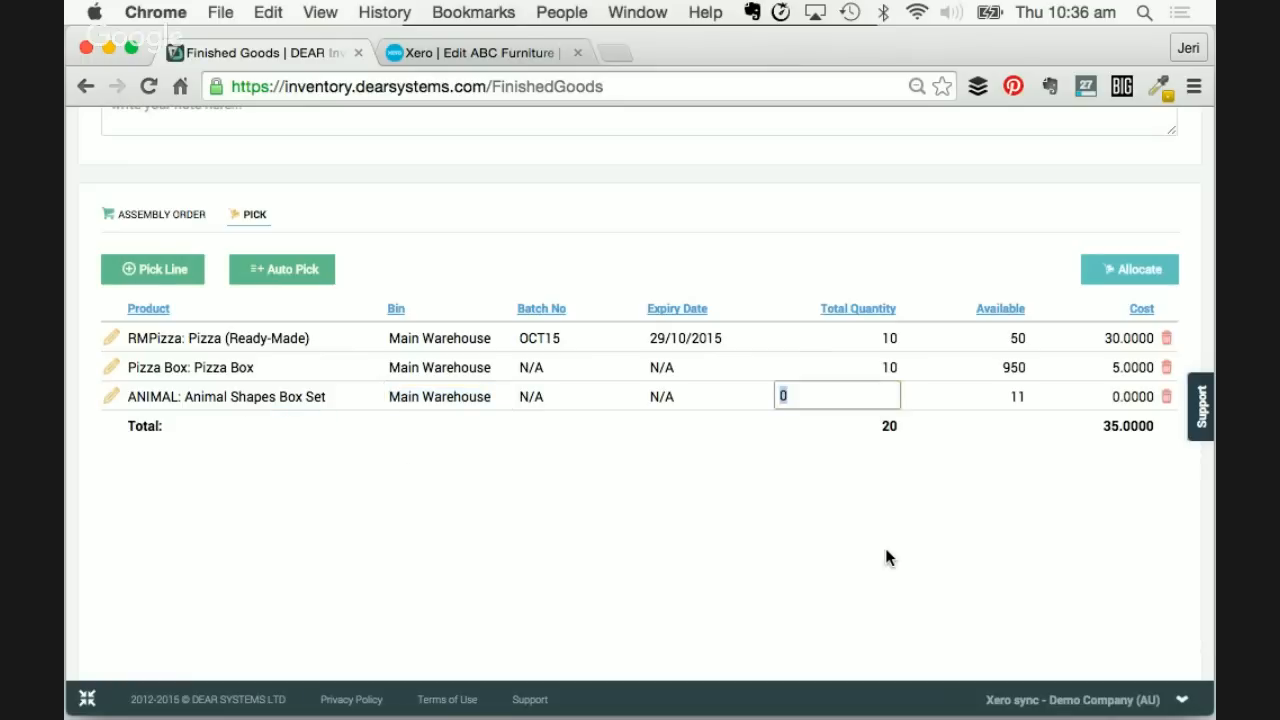
pyautogui.write('1')
pyautogui.press('Tab')
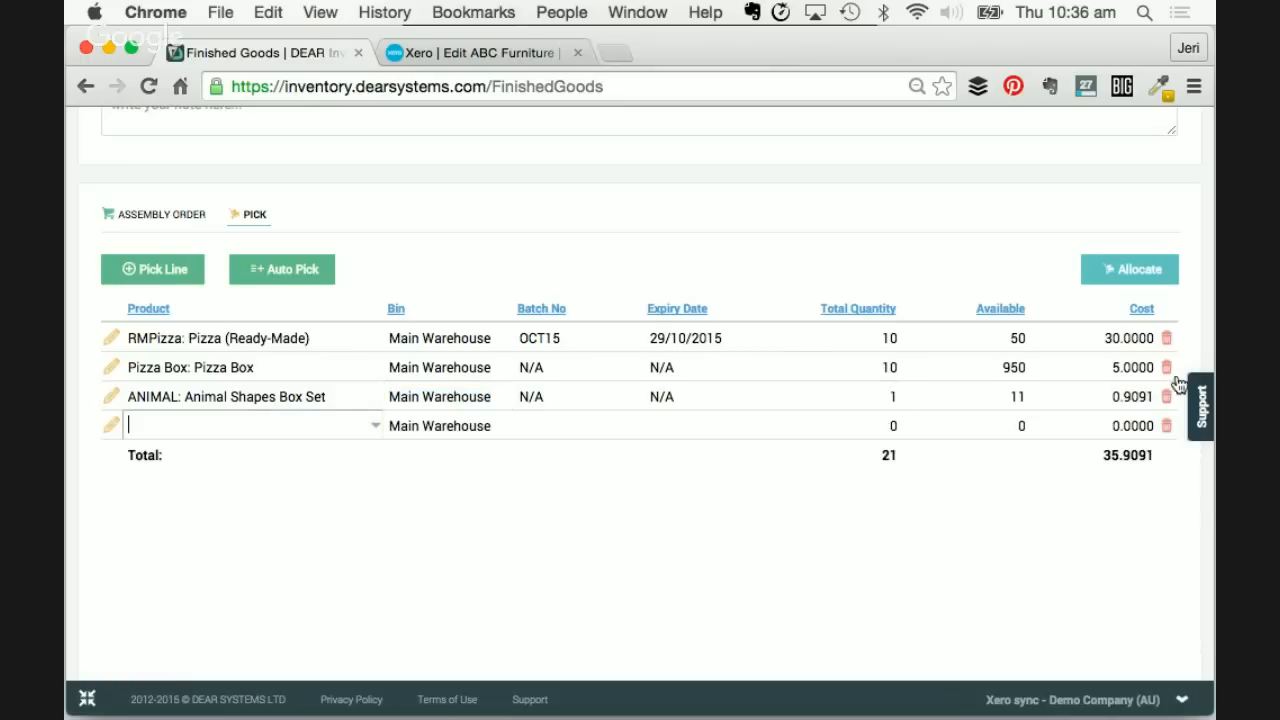
pyautogui.click(1166, 425)
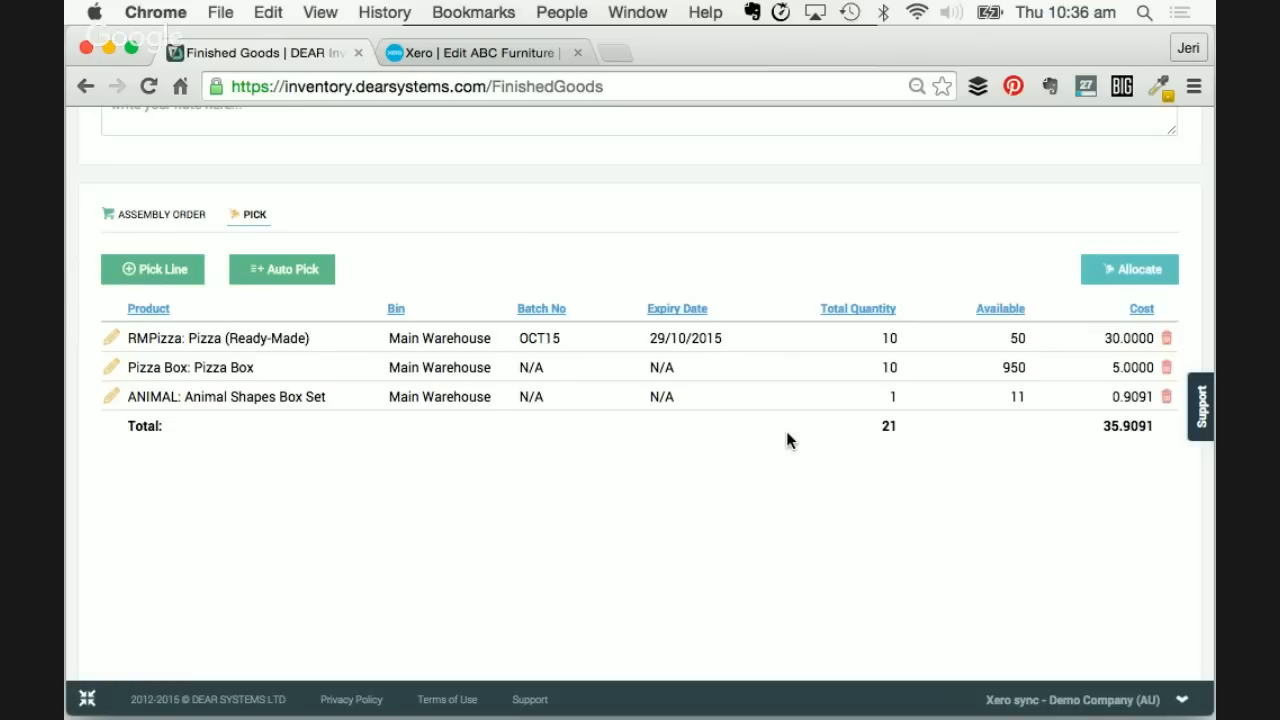
pyautogui.scroll(3, 786, 440)
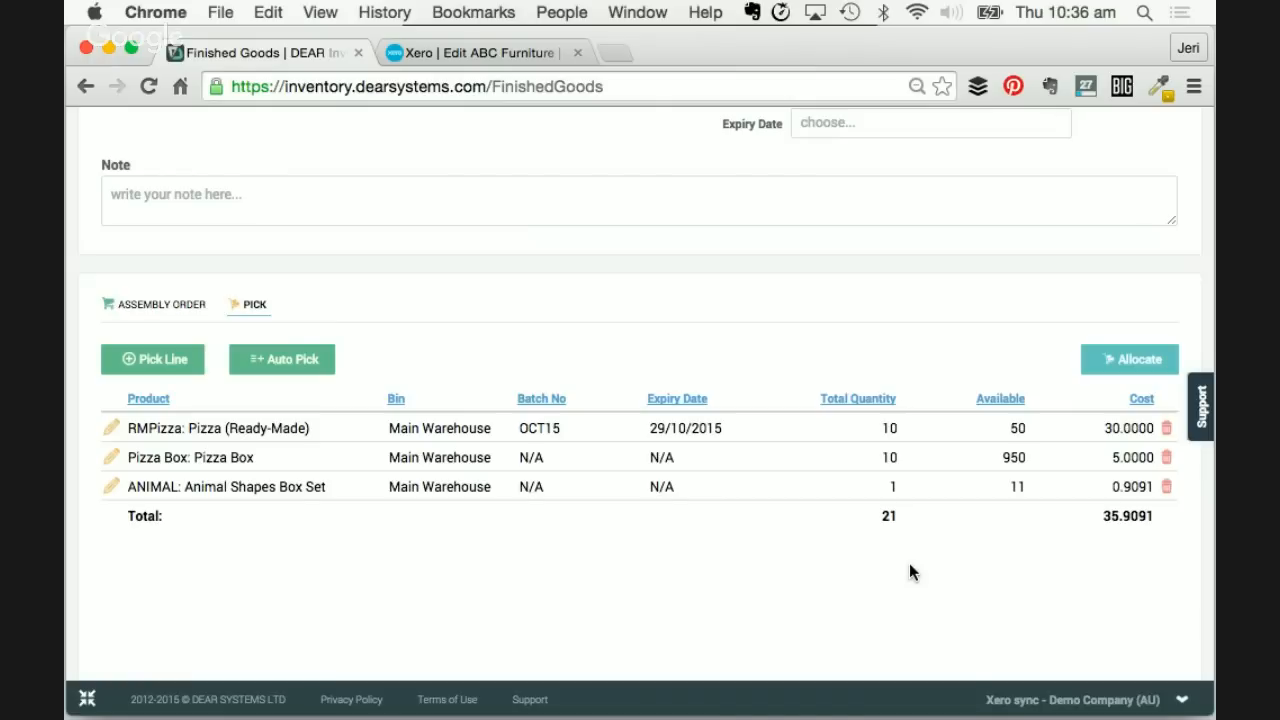
# - Allocate and complete the FG-00007 pick, then check the 'Changes saved successfully' banner
pyautogui.click(1120, 364)
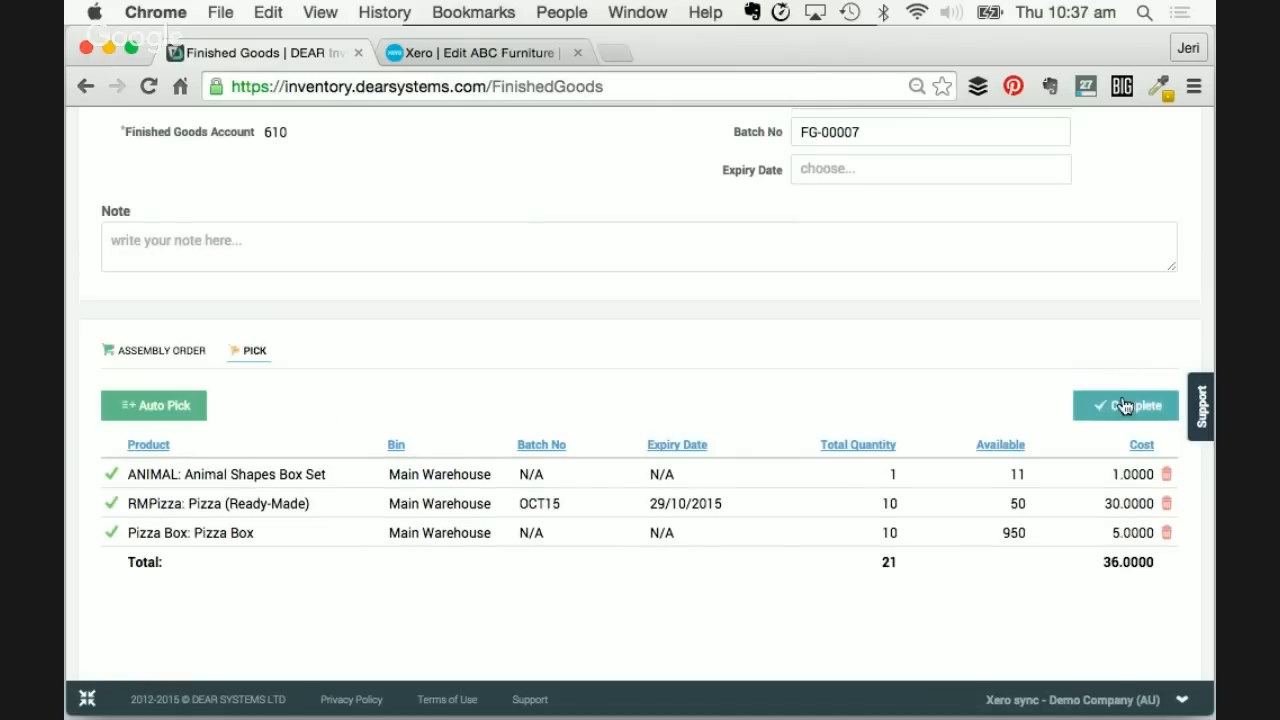
pyautogui.click(1122, 362)
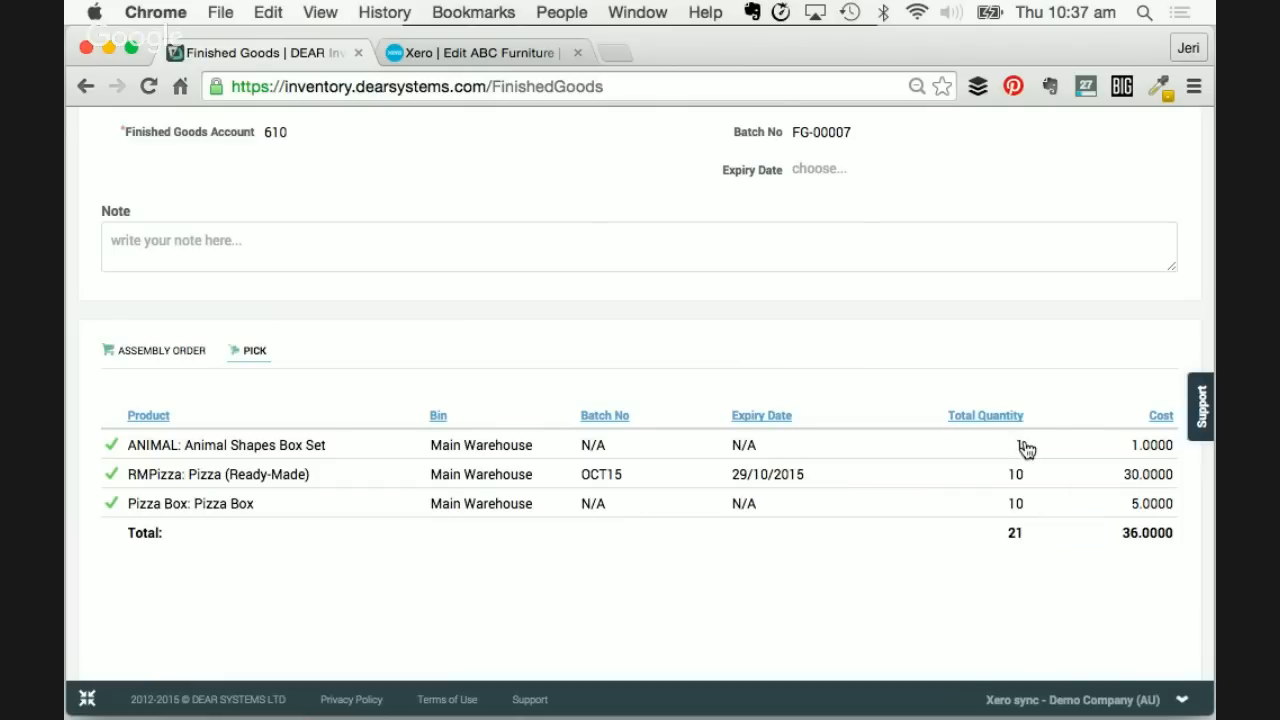
pyautogui.scroll(2, 1022, 446)
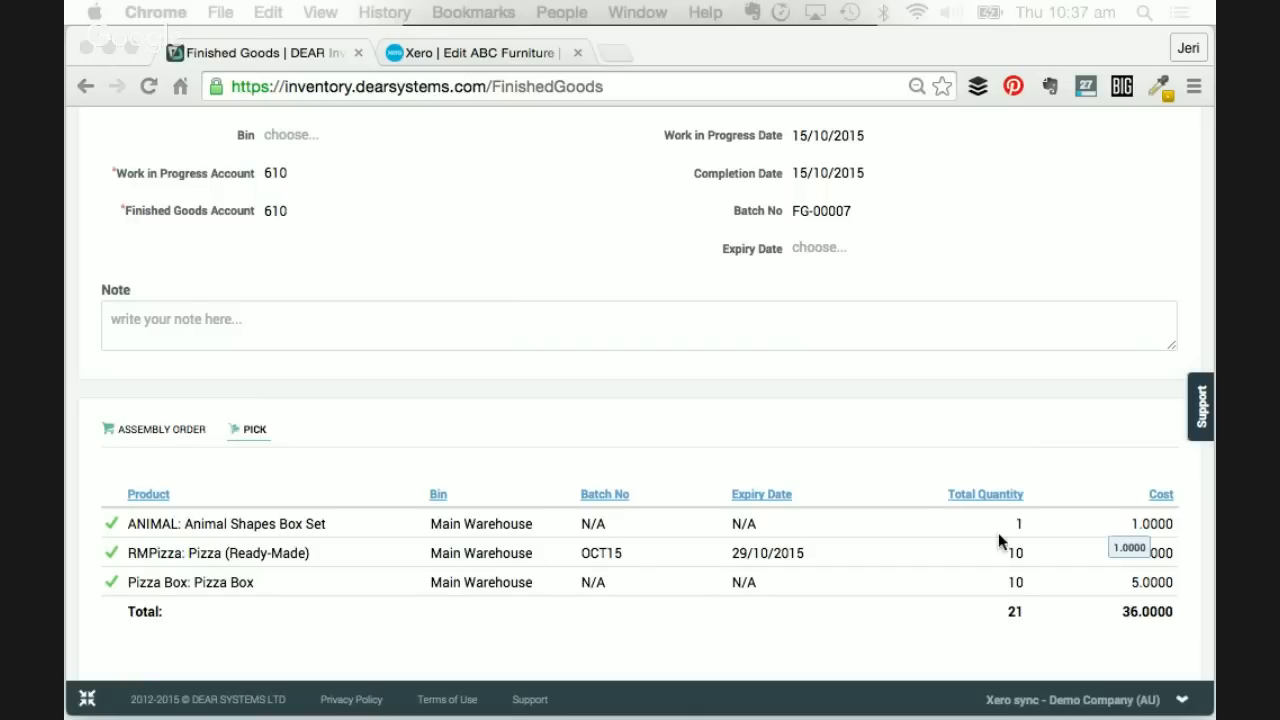
pyautogui.scroll(-1, 1150, 634)
pyautogui.scroll(-1, 1150, 626)
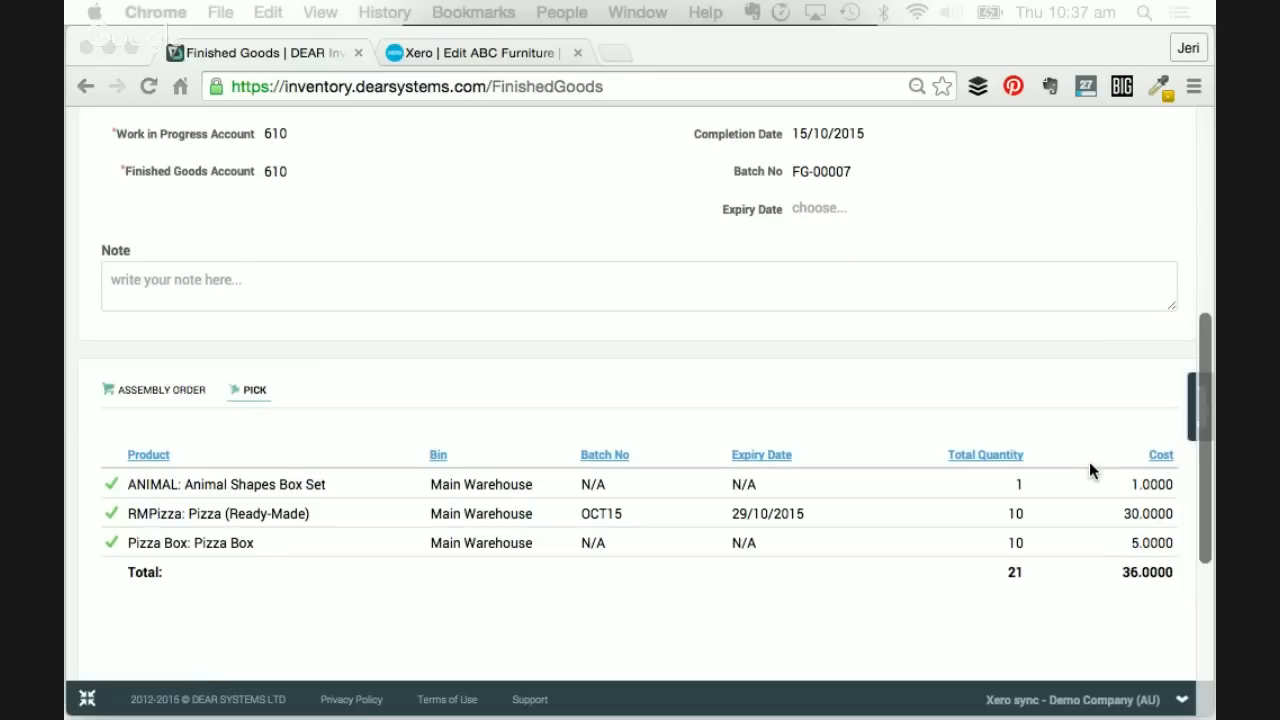
pyautogui.scroll(-1, 1162, 560)
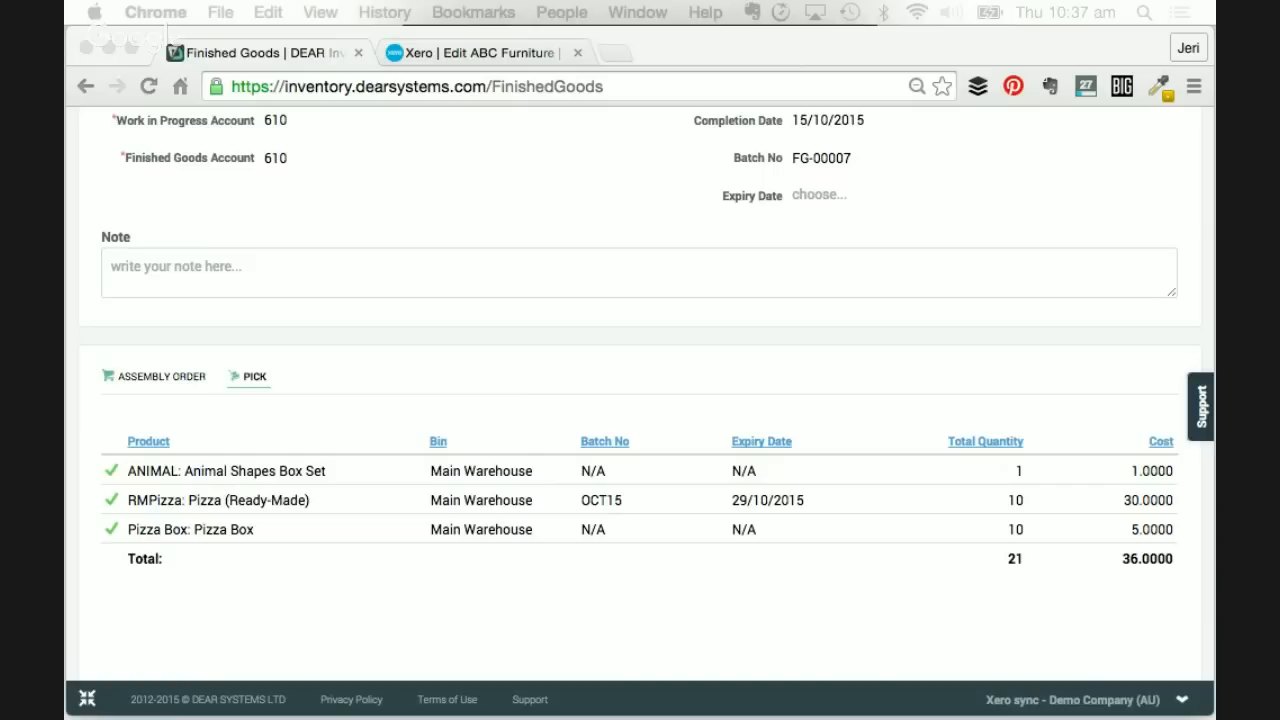
pyautogui.scroll(4, 905, 338)
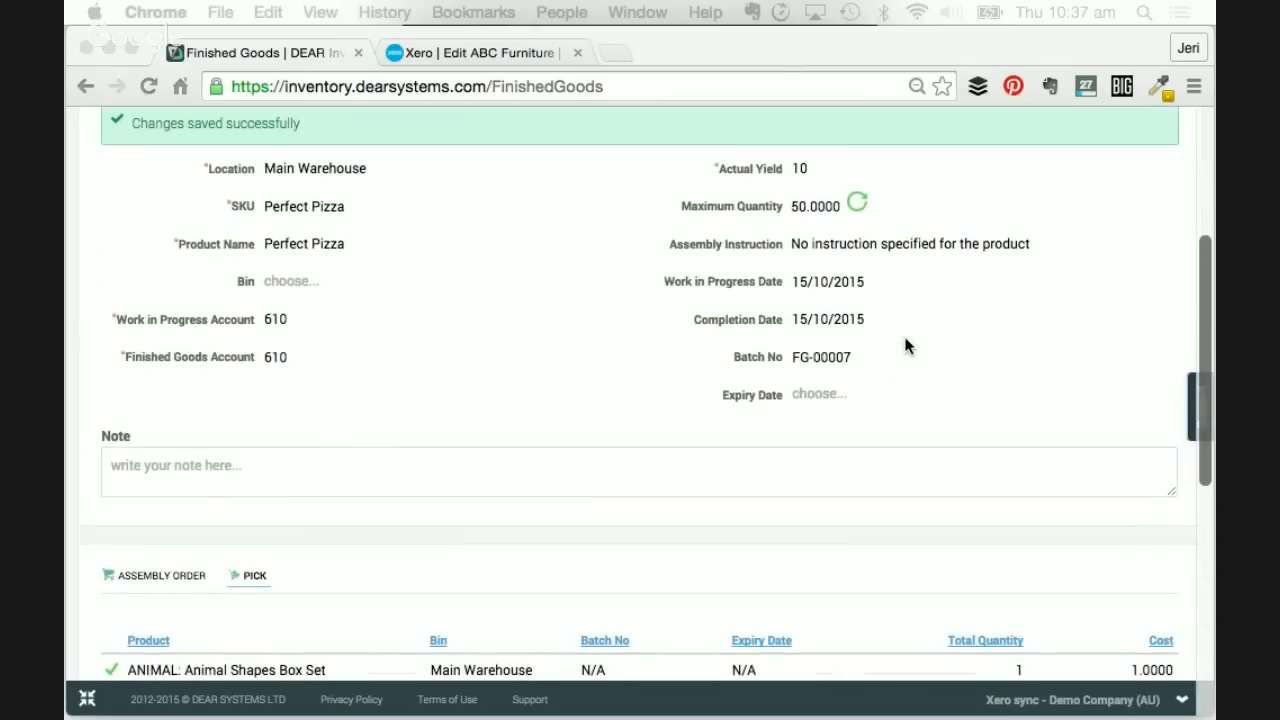
pyautogui.scroll(5, 905, 345)
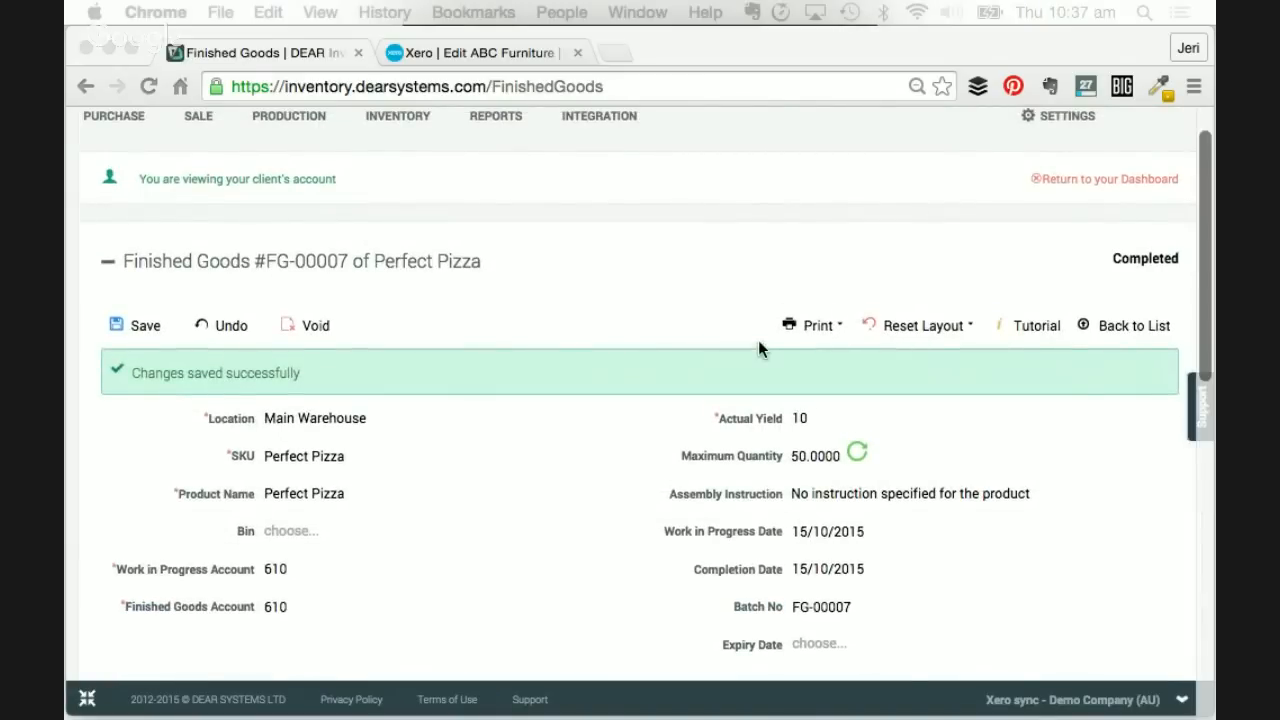
pyautogui.scroll(2, 758, 340)
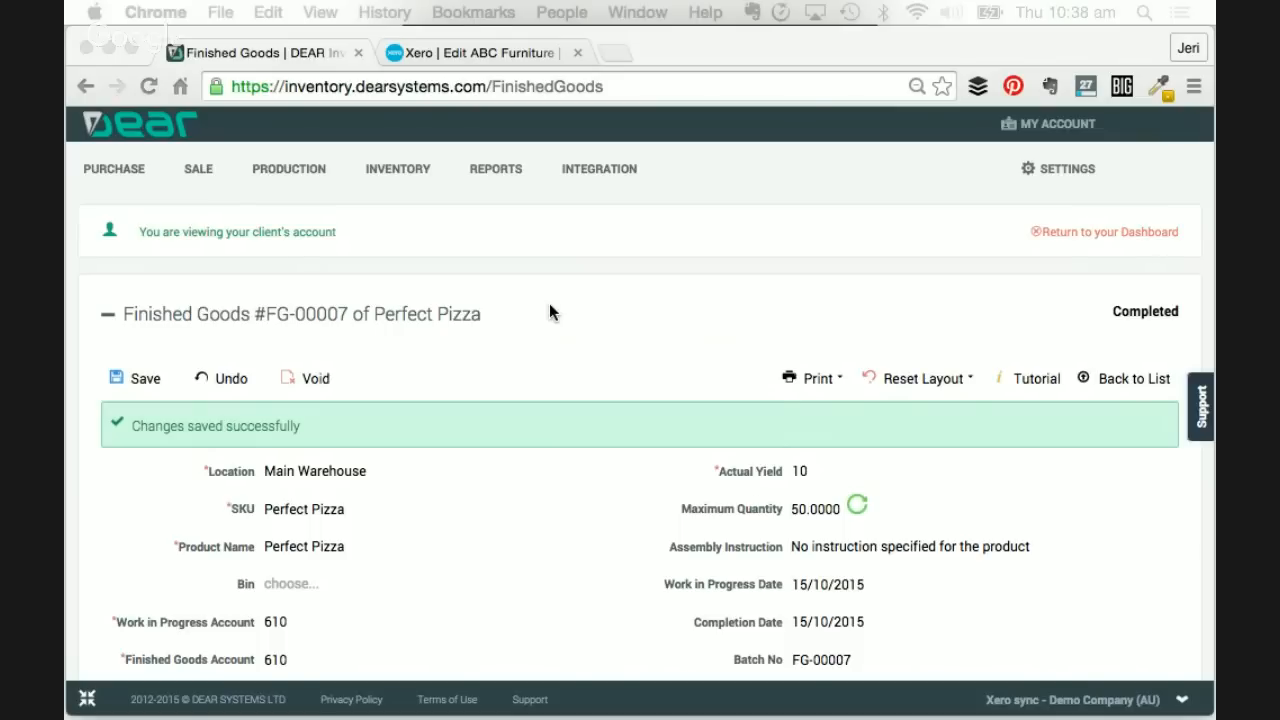
# - Open Sales > Orders > View All to list orders SO-00001 through SO-00007
pyautogui.click(201, 172)
pyautogui.moveTo(198, 170)
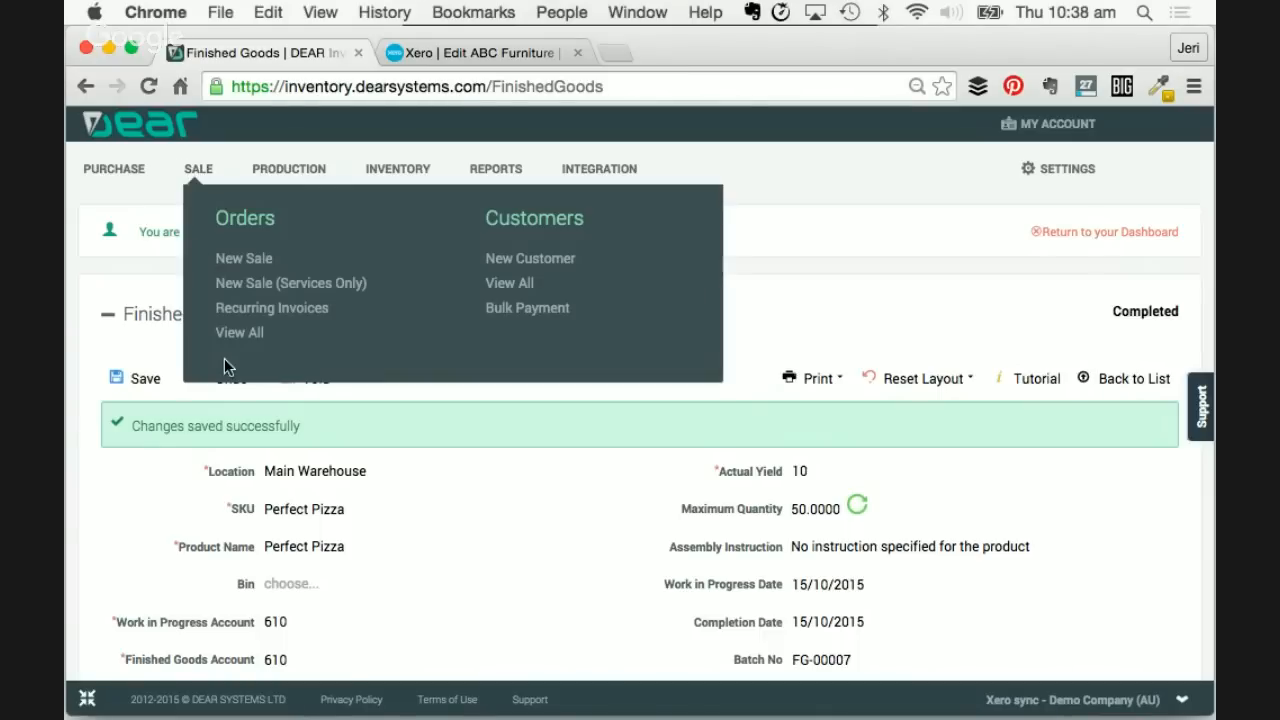
pyautogui.click(239, 336)
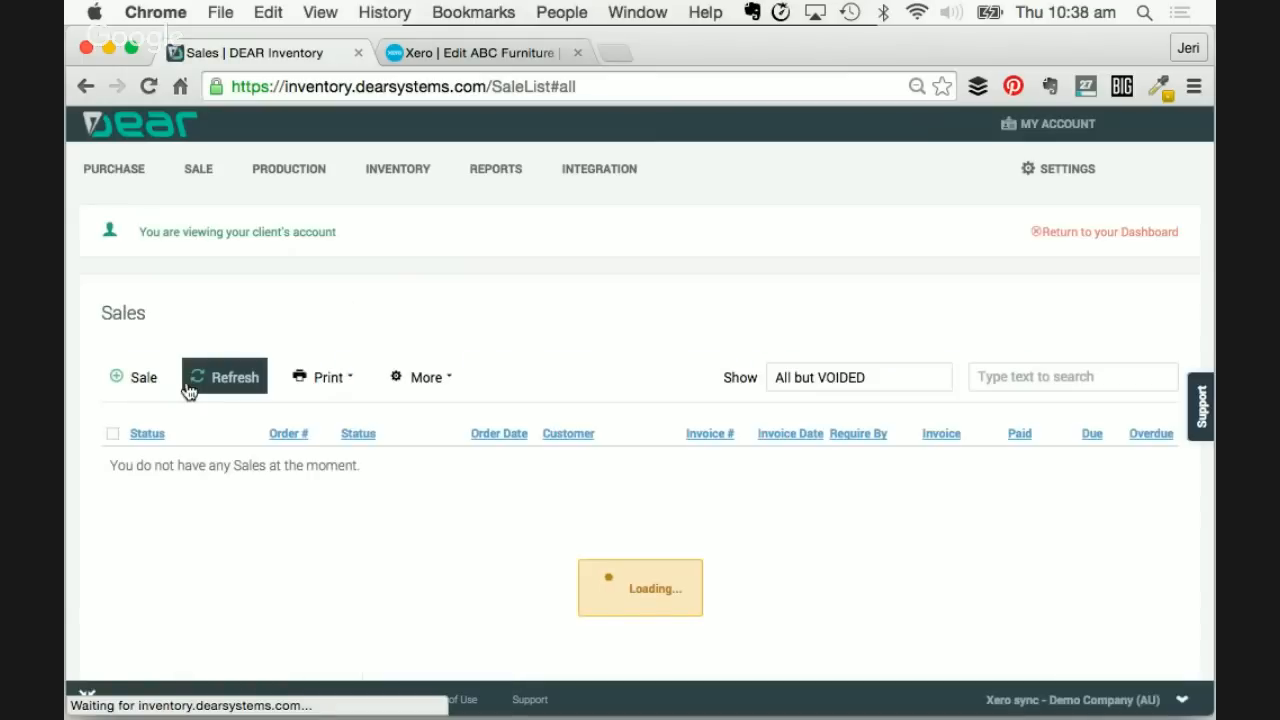
pyautogui.scroll(-3, 208, 494)
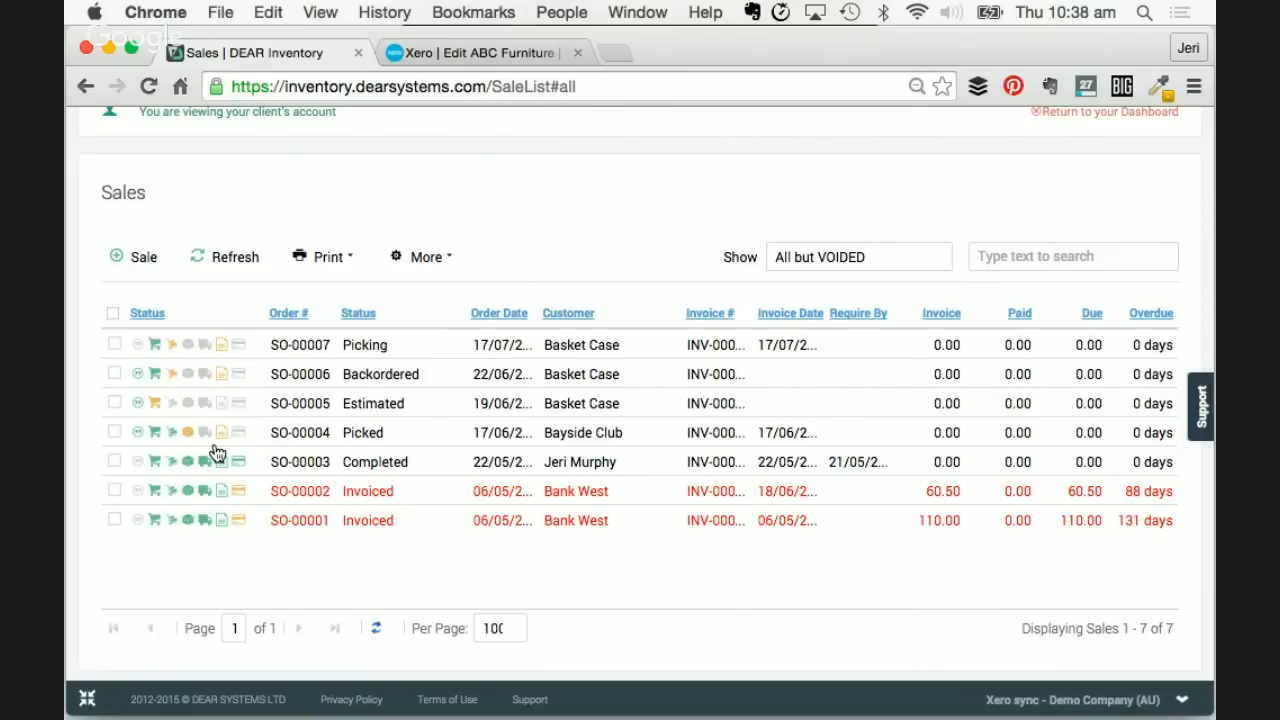
pyautogui.scroll(-1, 183, 491)
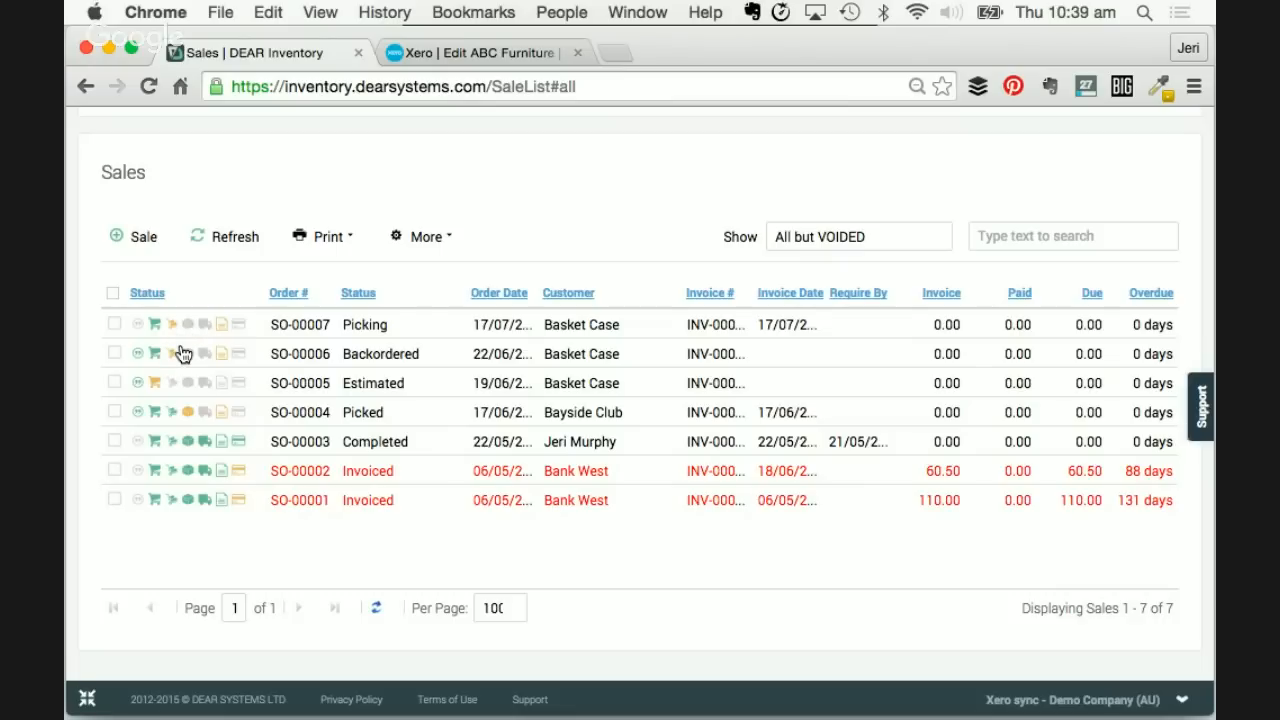
# - Print a Combined Pick for SO-00007 and SO-00006, sorted by Location
pyautogui.click(115, 324)
pyautogui.click(114, 354)
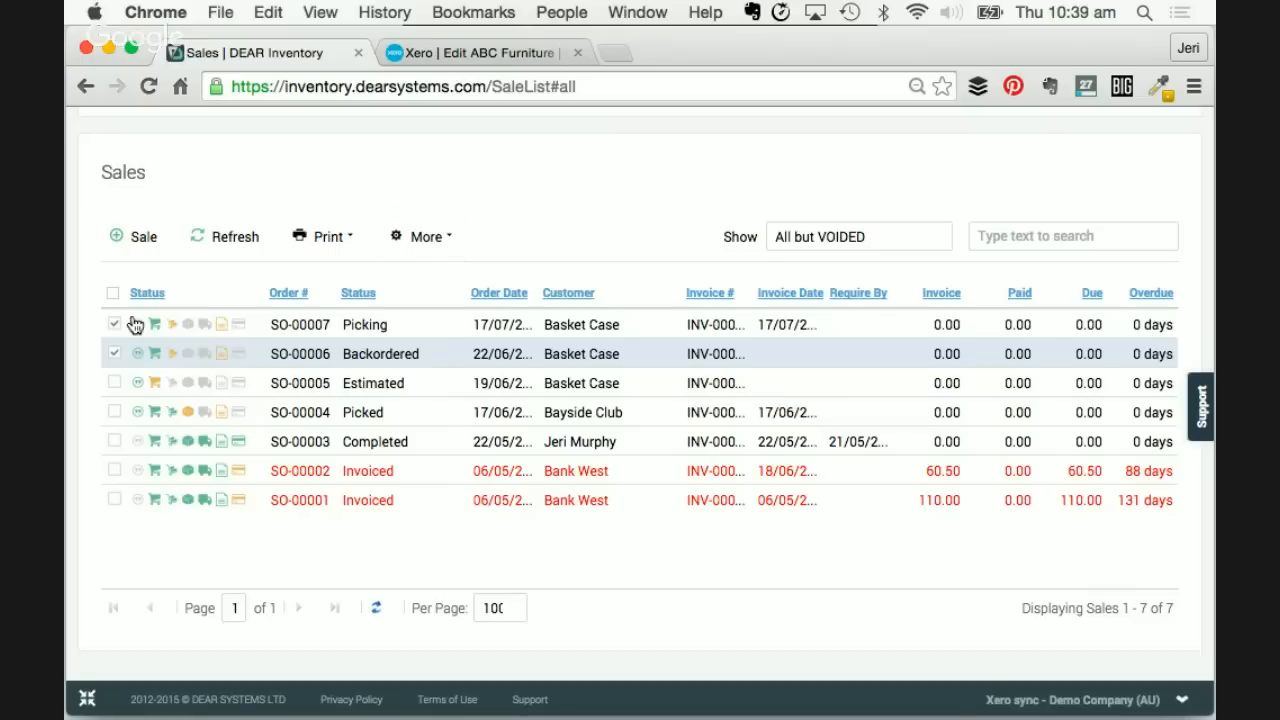
pyautogui.click(340, 238)
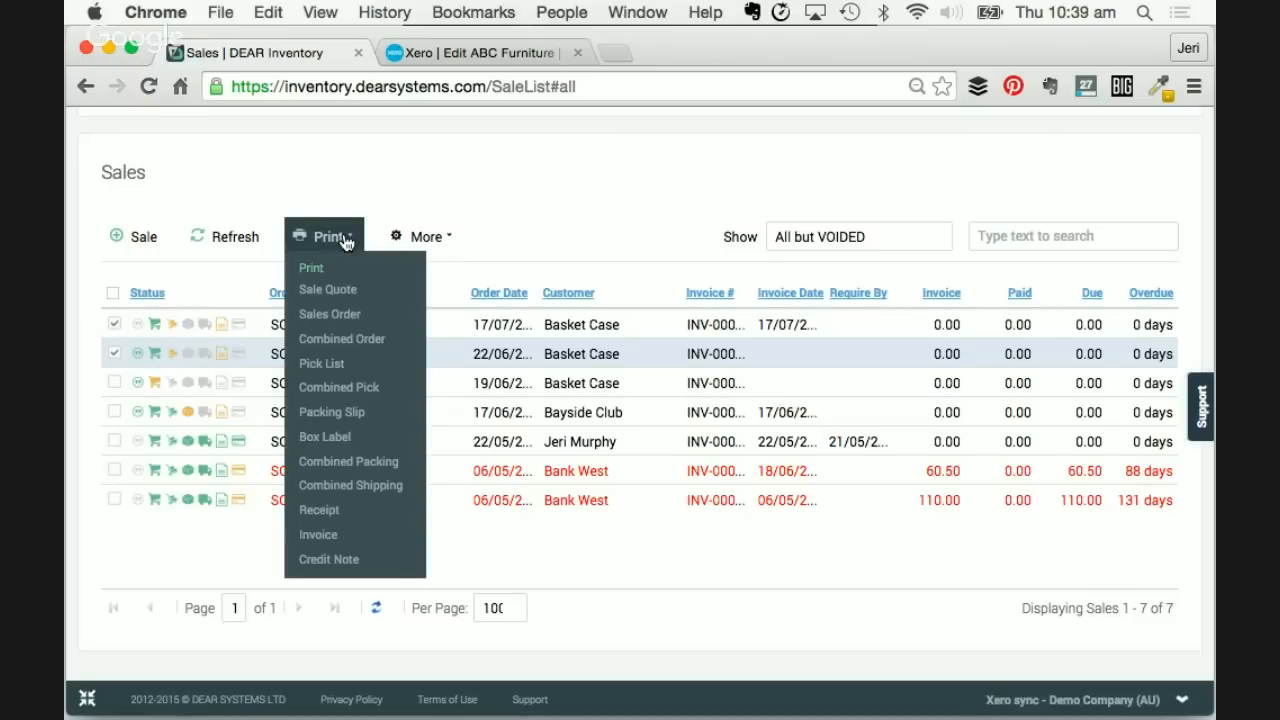
pyautogui.click(335, 390)
pyautogui.scroll(-1, 630, 414)
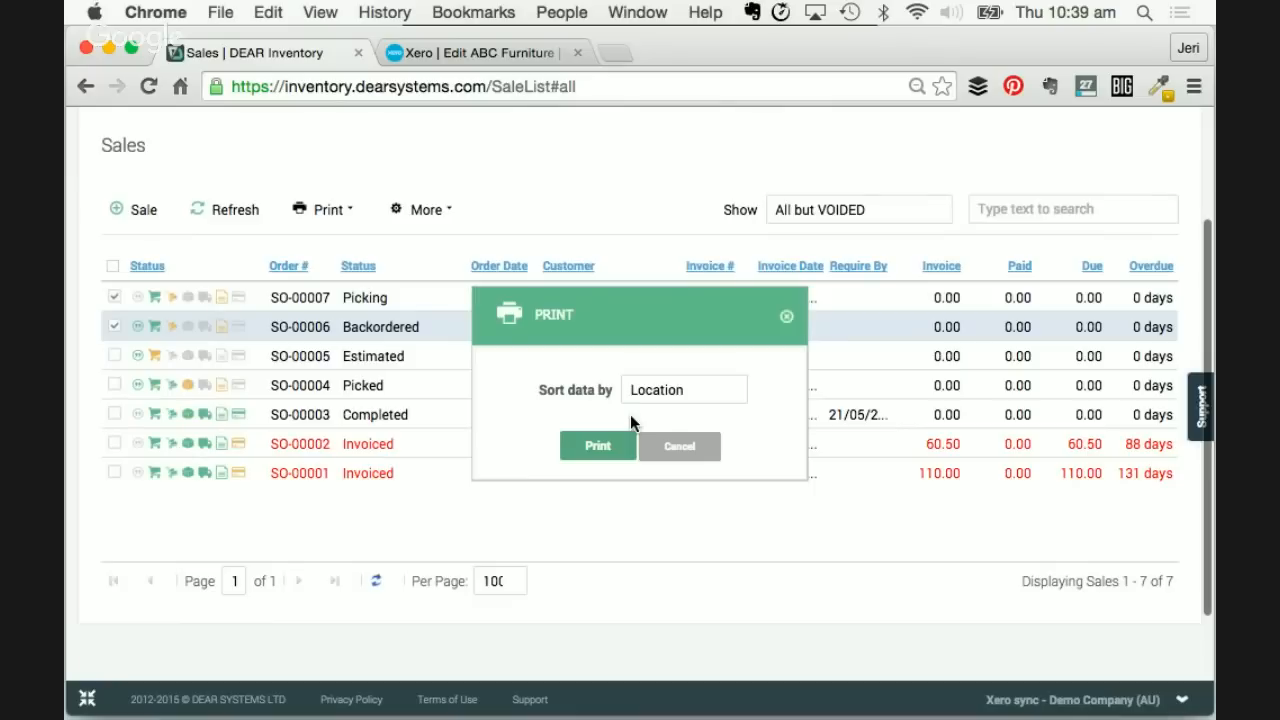
pyautogui.click(690, 394)
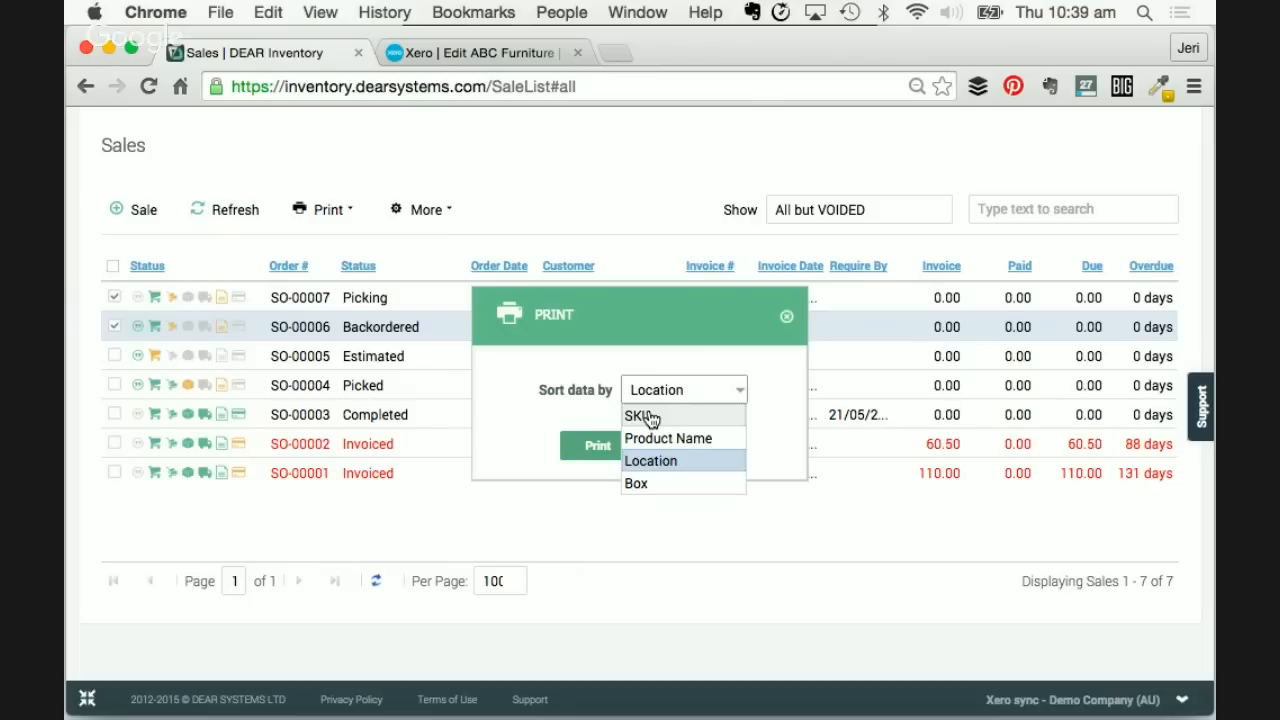
pyautogui.click(662, 466)
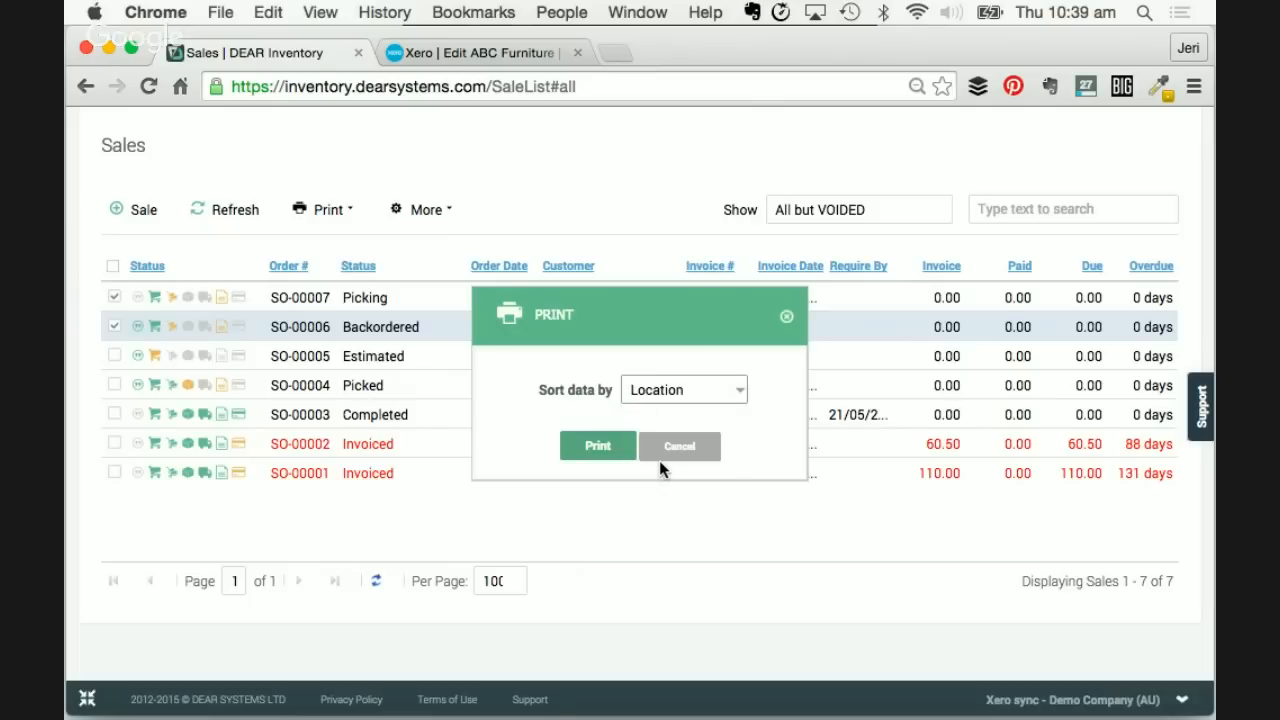
pyautogui.click(595, 447)
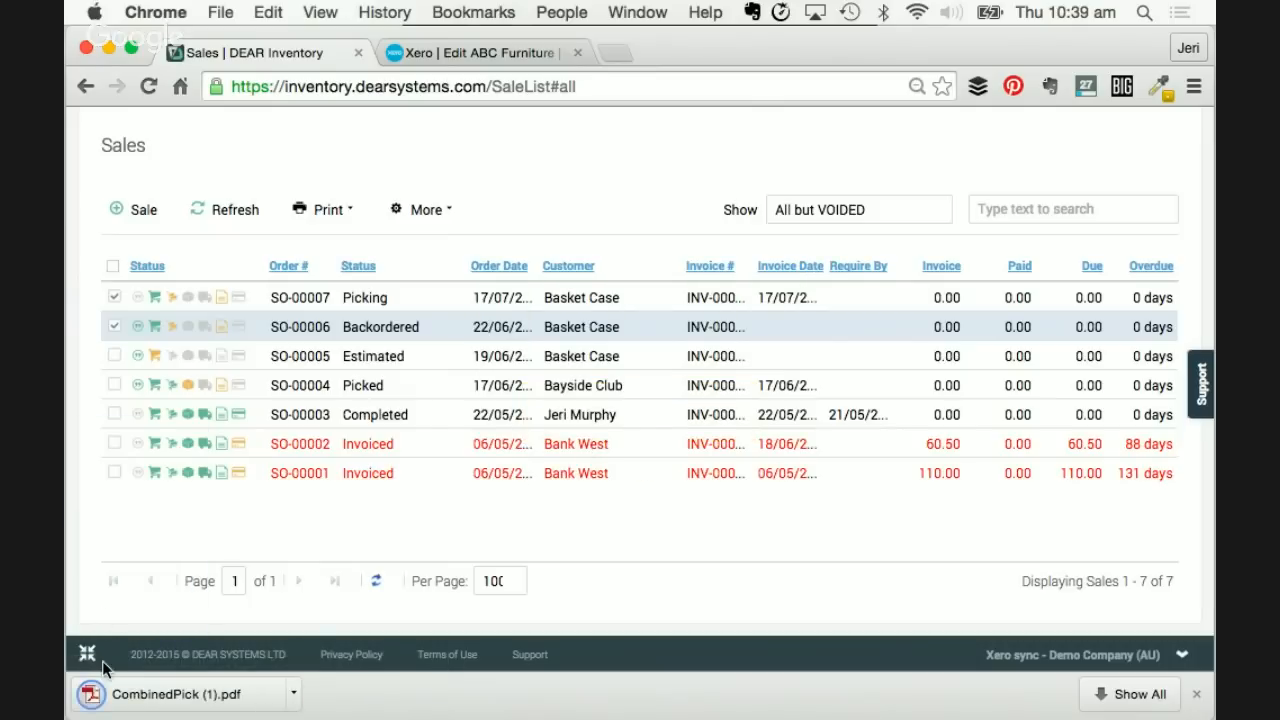
# - Open CombinedPick (1).pdf and review its single Apple iPad 16GB pick for SO-00006 and SO-00007
pyautogui.click(146, 694)
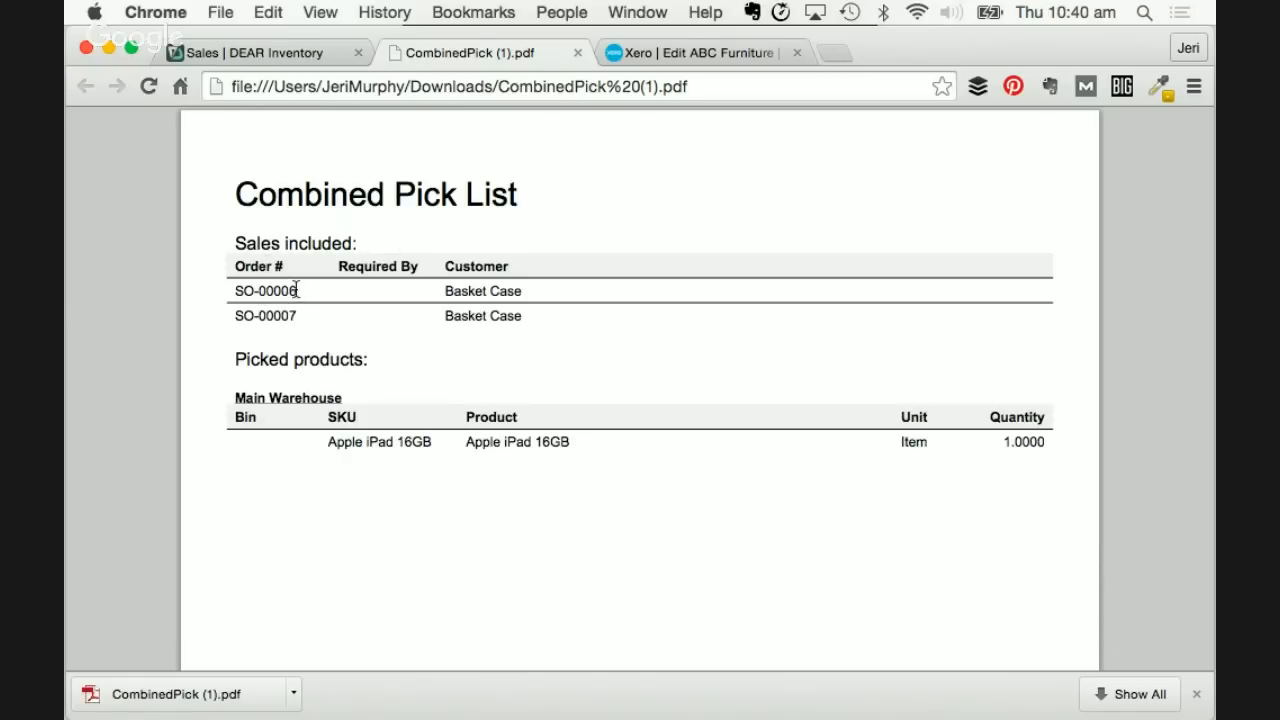
pyautogui.scroll(-1, 359, 481)
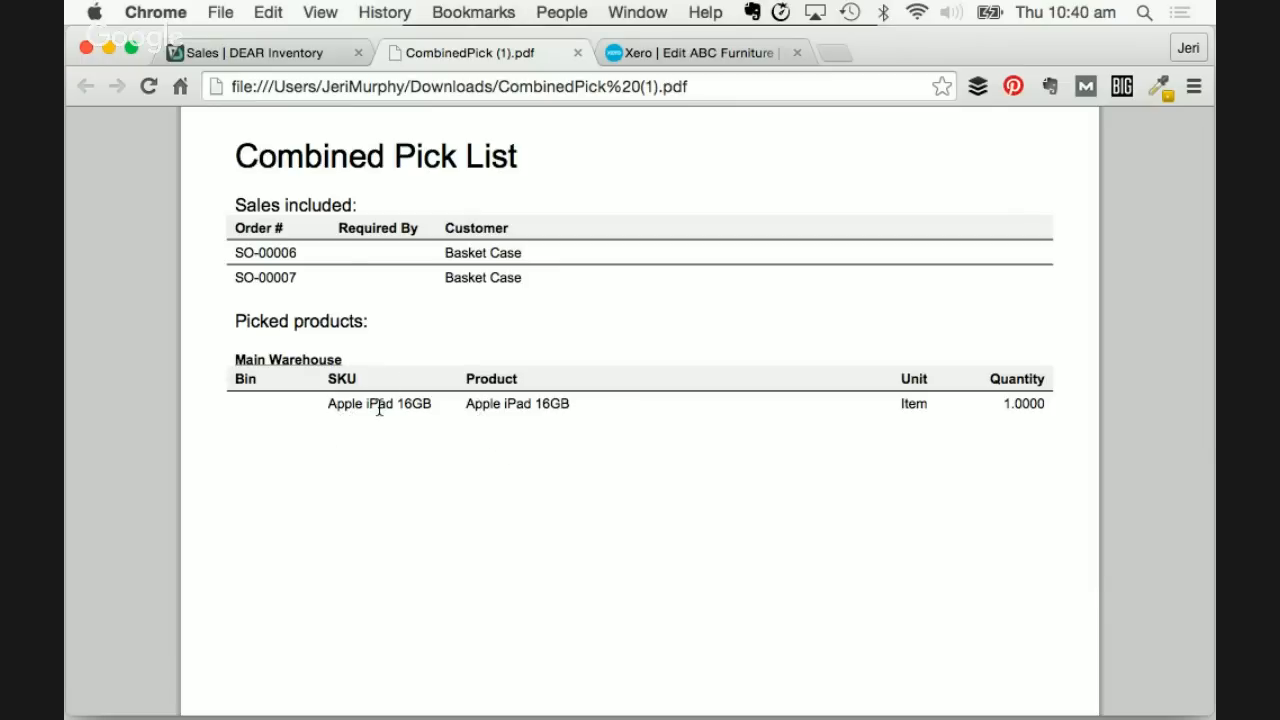
pyautogui.scroll(-1, 397, 543)
pyautogui.scroll(-1, 397, 543)
pyautogui.scroll(1, 397, 543)
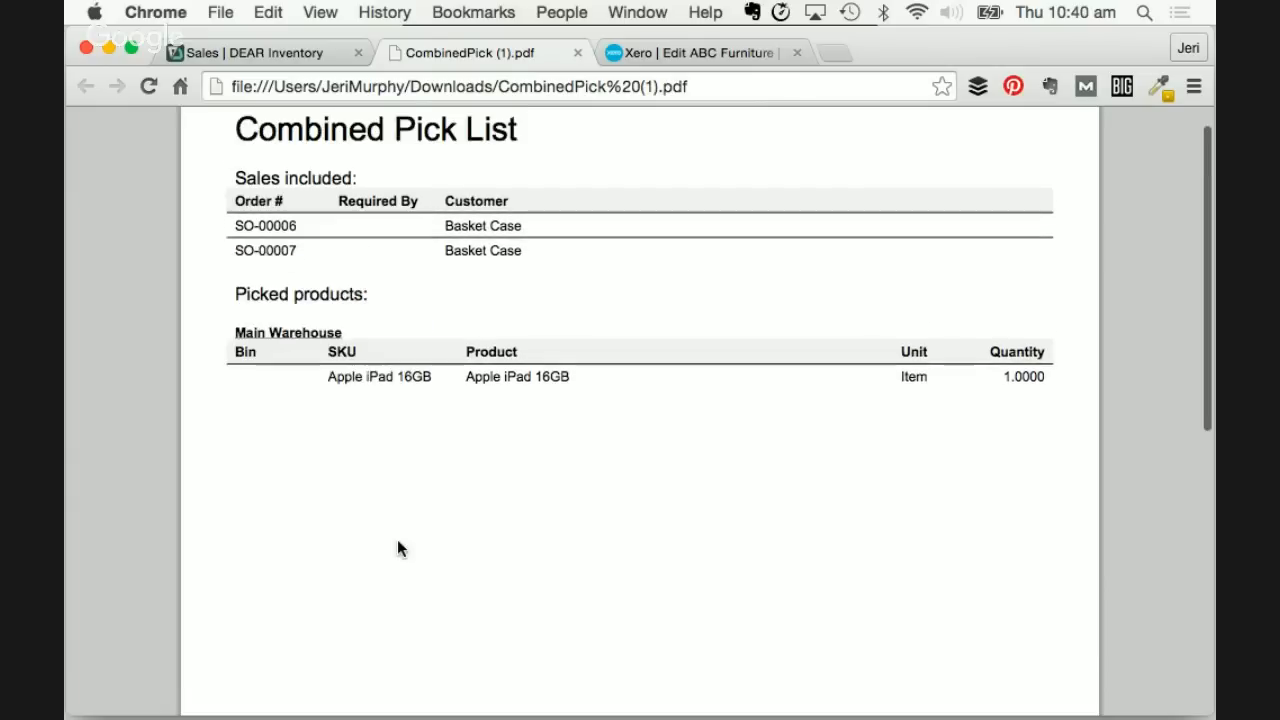
pyautogui.scroll(1, 397, 541)
pyautogui.scroll(1, 480, 500)
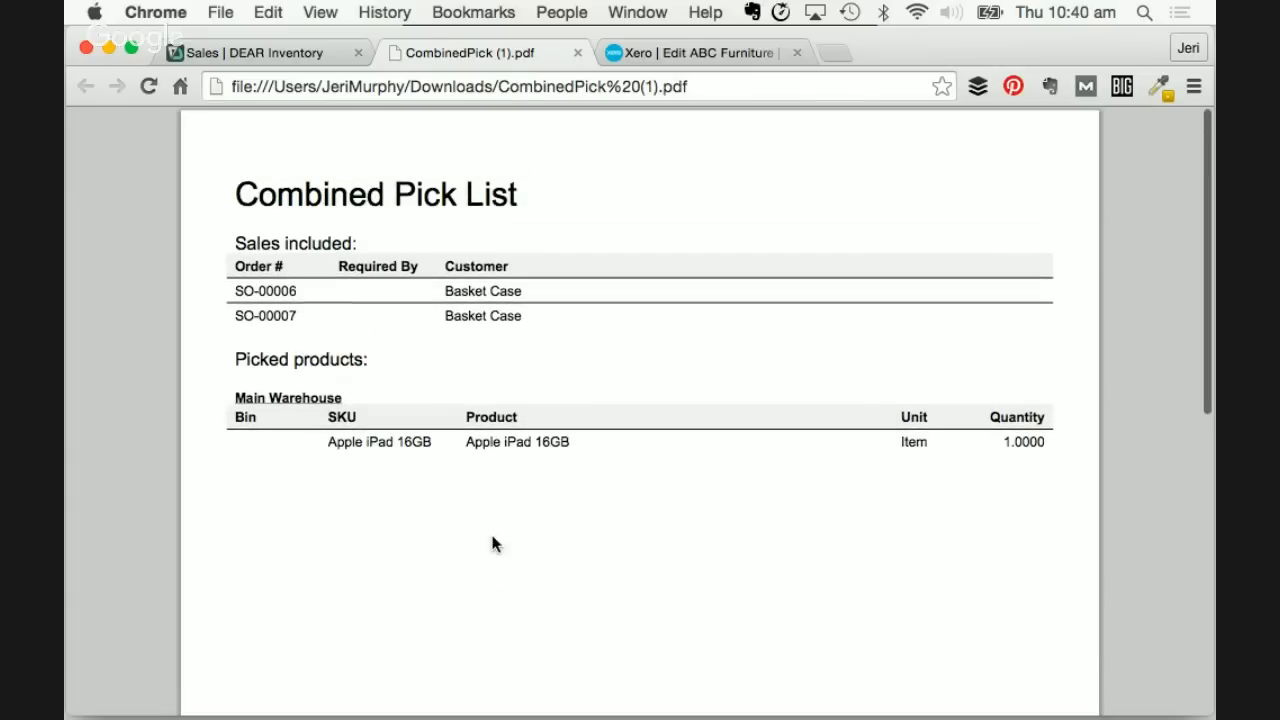
# - Close the PDF and additionally tick orders SO-00004, SO-00003, SO-00002 and SO-00001
pyautogui.click(577, 52)
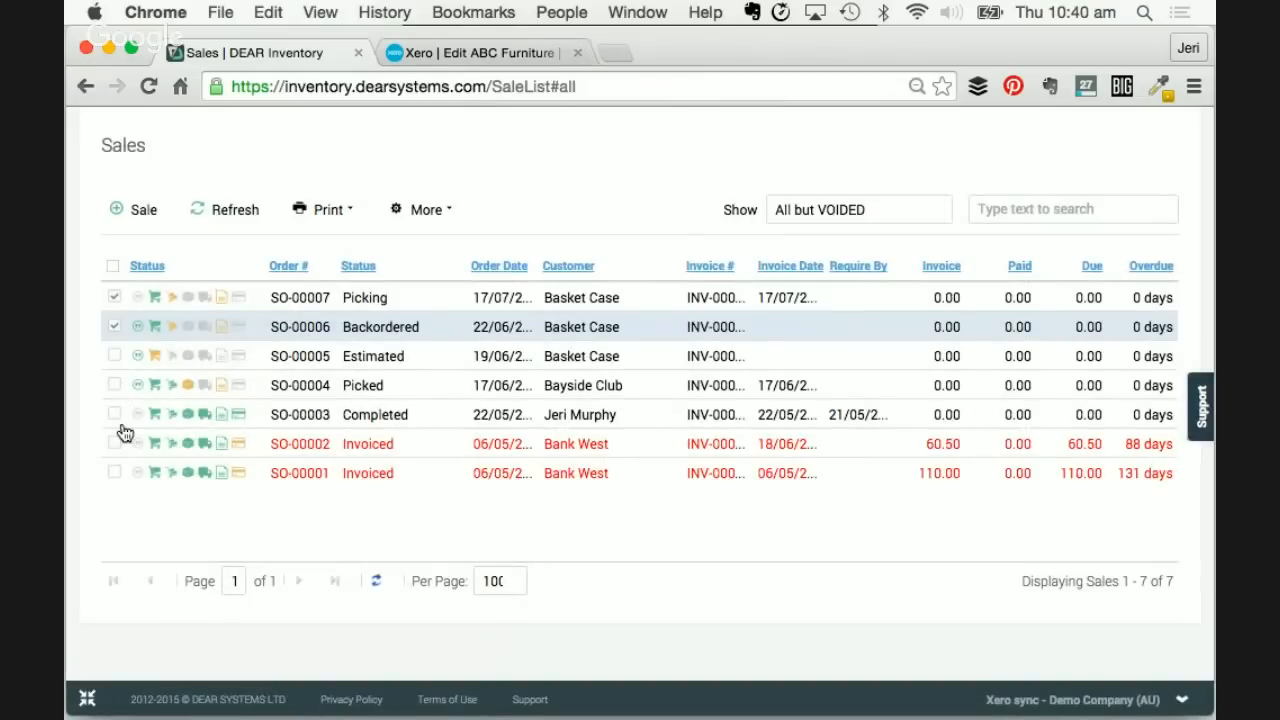
pyautogui.click(114, 385)
pyautogui.click(114, 414)
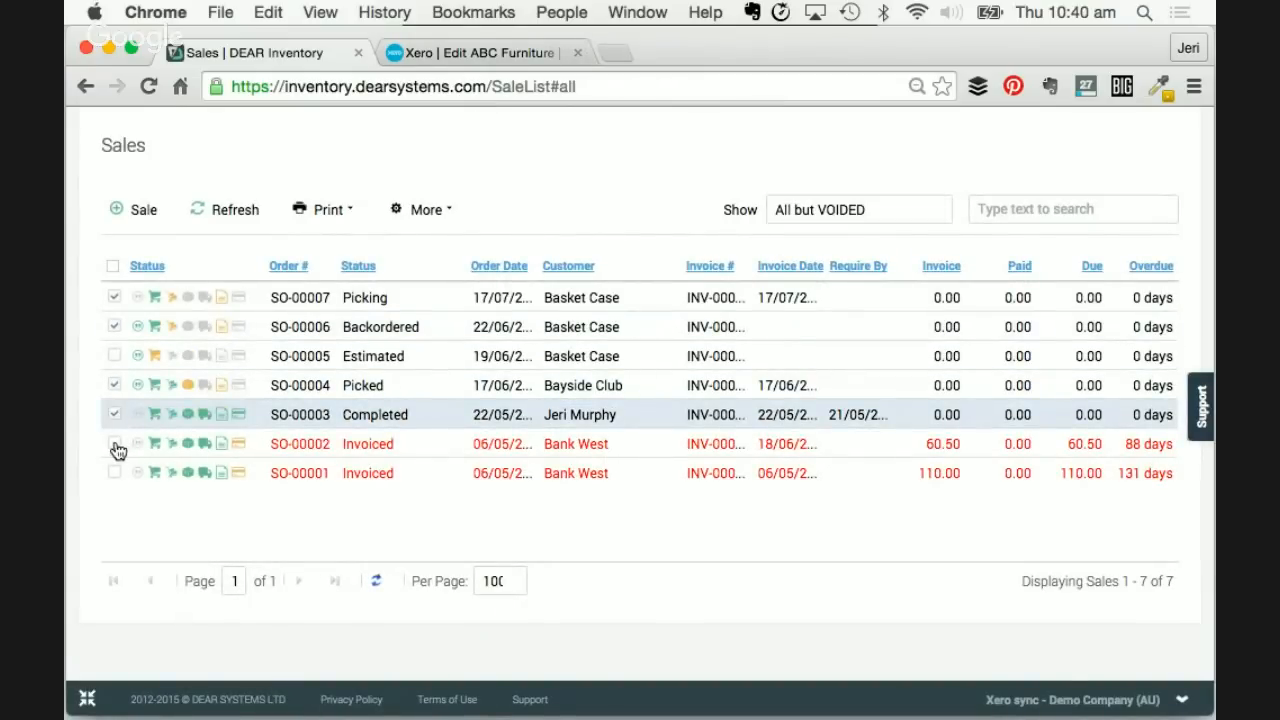
pyautogui.click(114, 443)
pyautogui.click(114, 473)
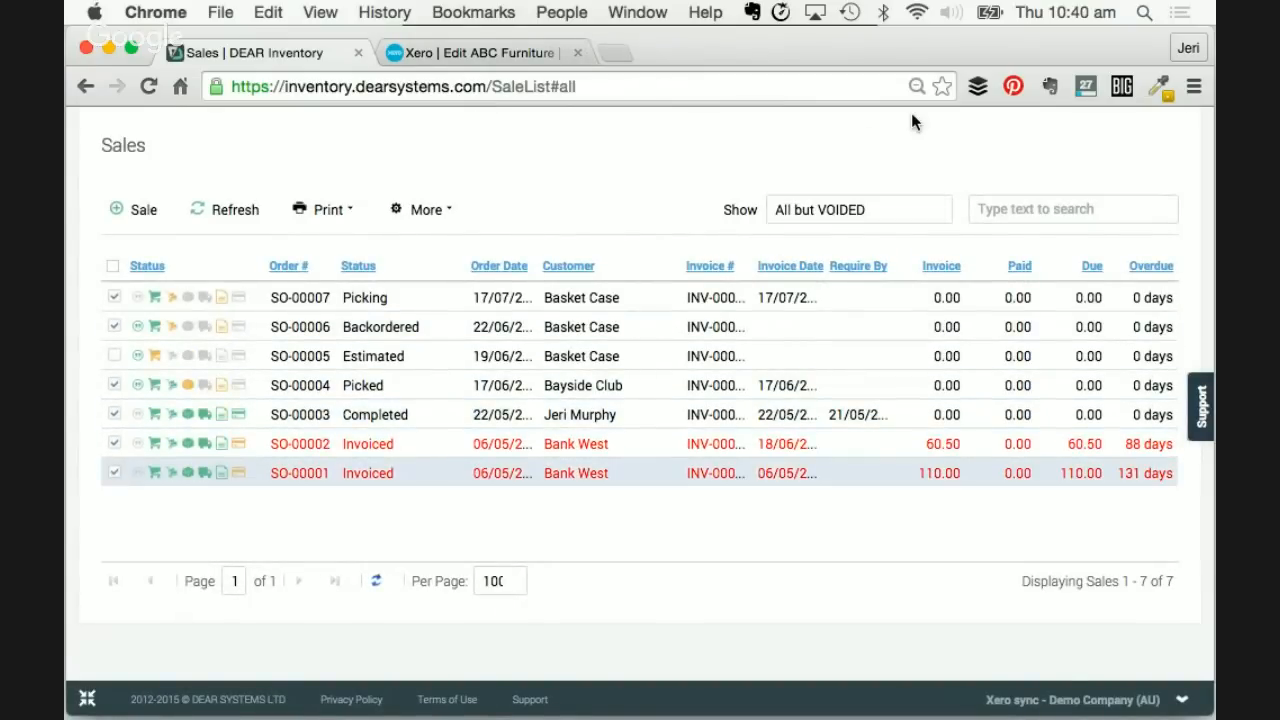
# - Print a Location-sorted Combined Pick of the ticked orders and open CombinedPick (2).pdf
pyautogui.click(428, 212)
pyautogui.click(329, 210)
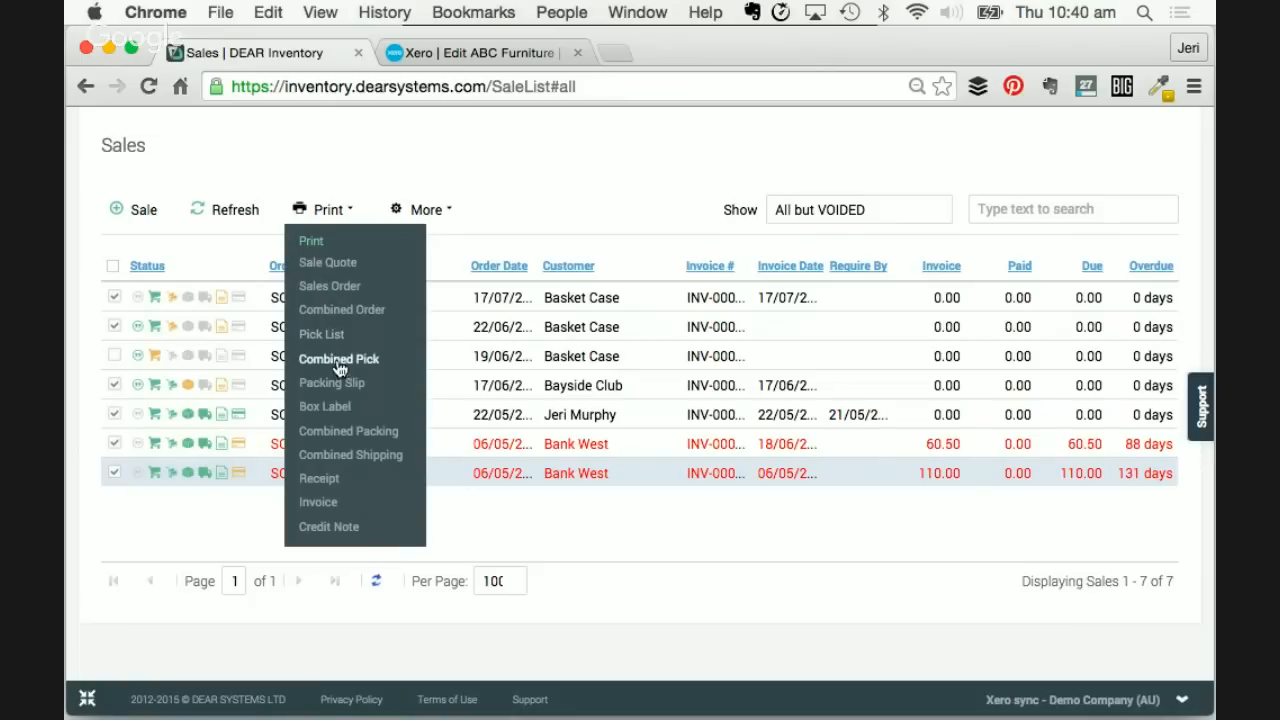
pyautogui.click(339, 362)
pyautogui.click(590, 473)
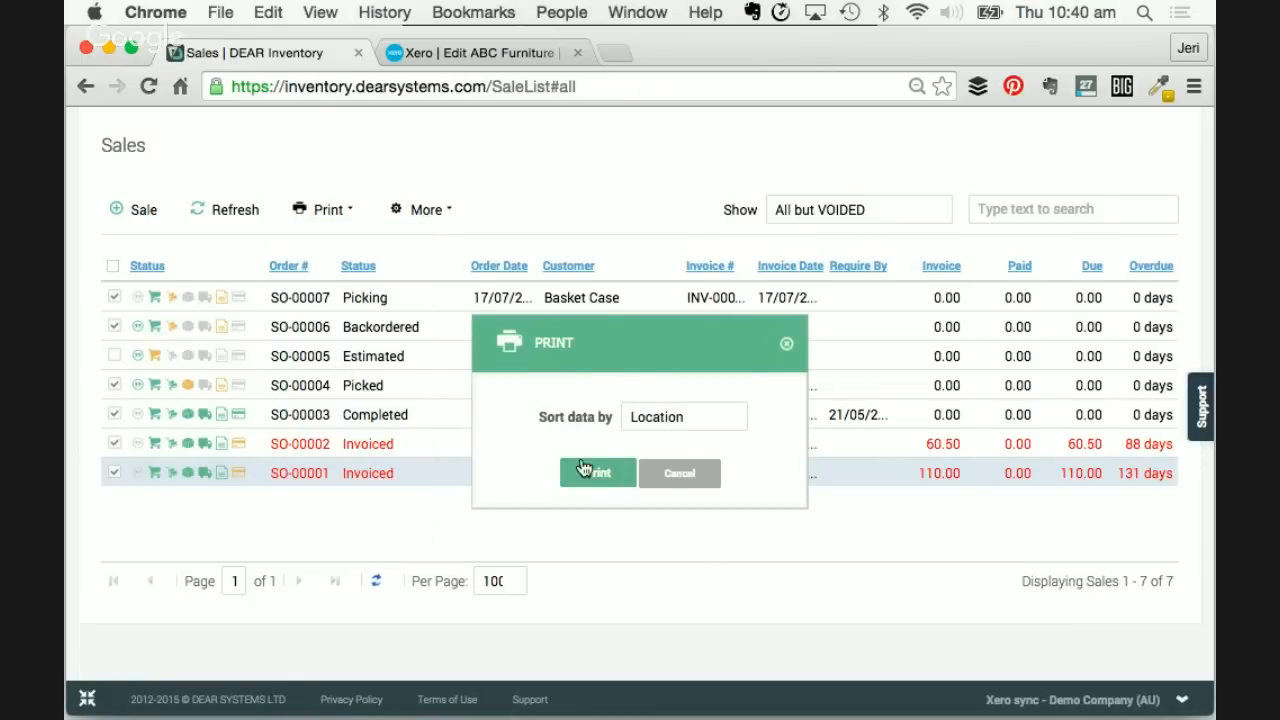
pyautogui.click(176, 706)
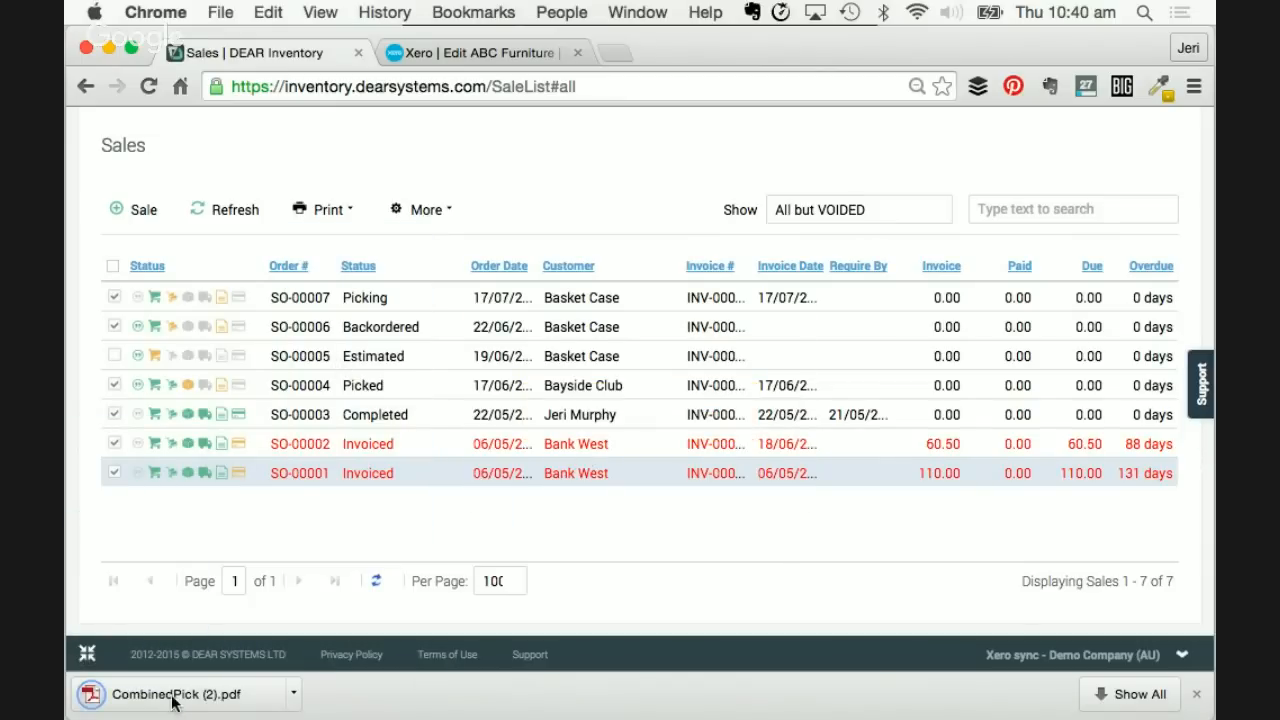
# - Review CombinedPick (2).pdf: 6 Animal Shapes Box Set blue plus three single items
pyautogui.scroll(-3, 352, 428)
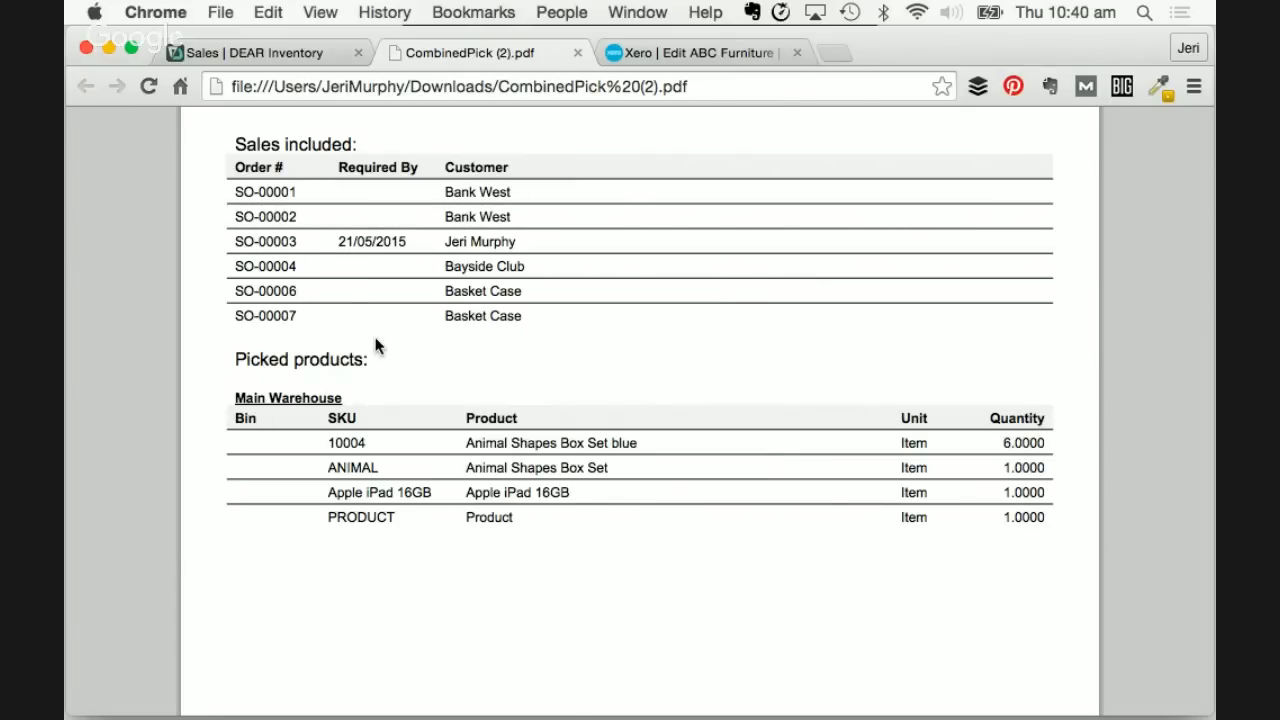
pyautogui.scroll(-1, 375, 343)
pyautogui.scroll(1, 375, 343)
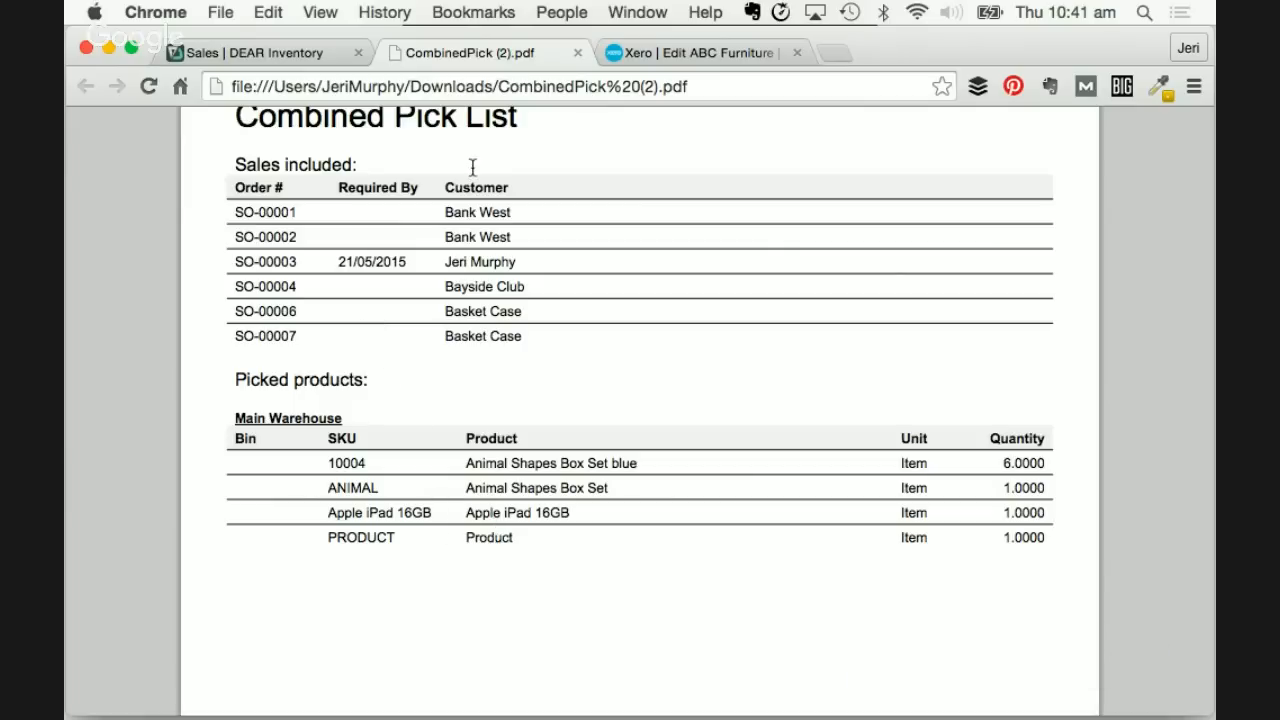
# - Print the selected orders as a Pick List and open PickList.pdf
pyautogui.click(313, 52)
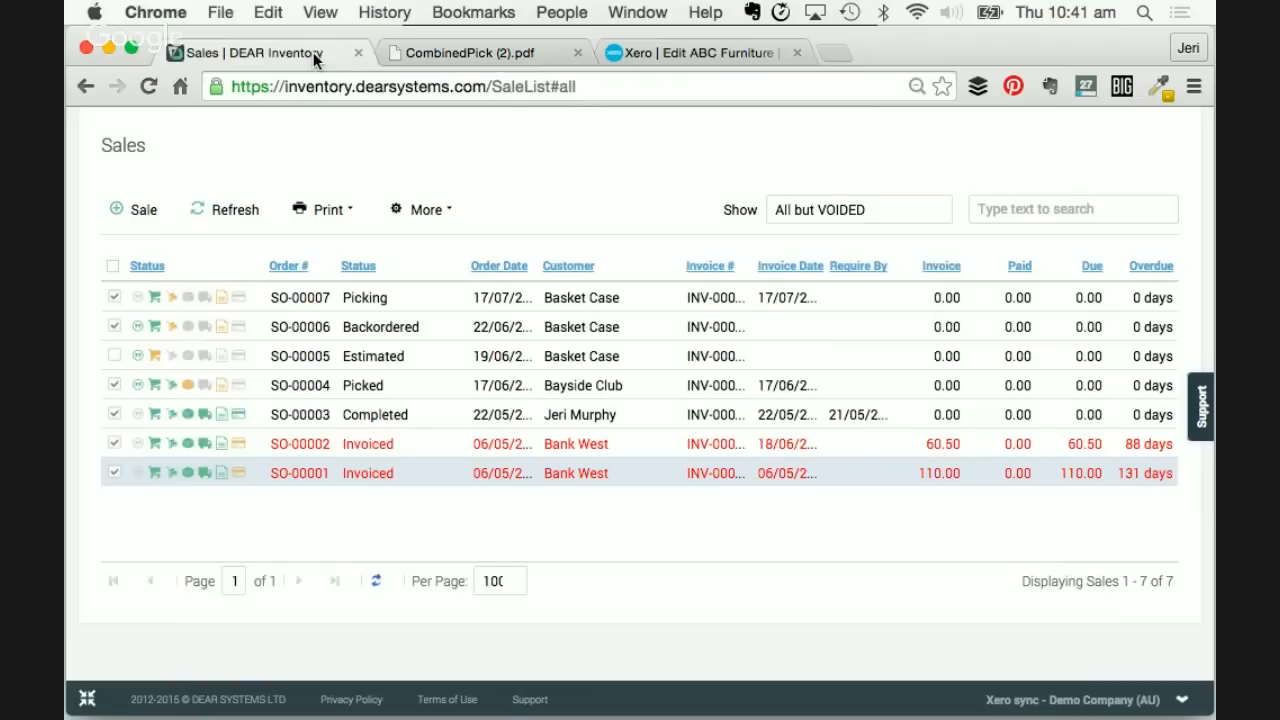
pyautogui.click(352, 212)
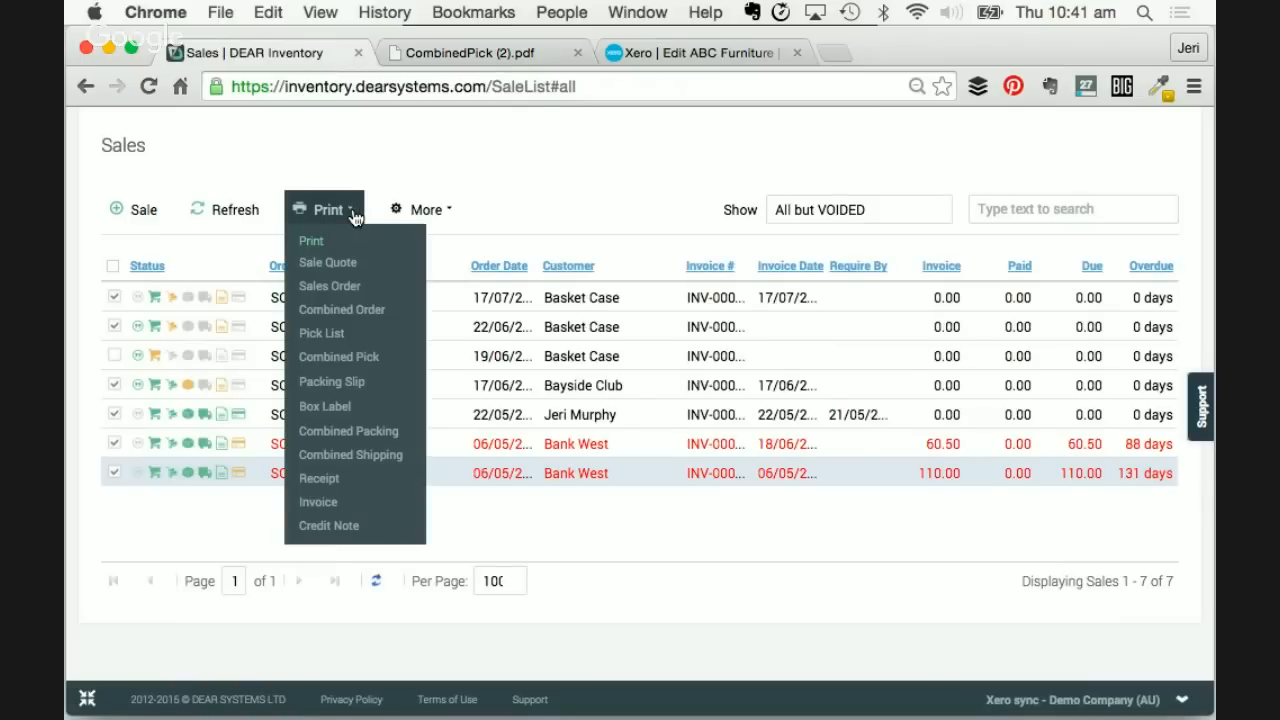
pyautogui.click(329, 335)
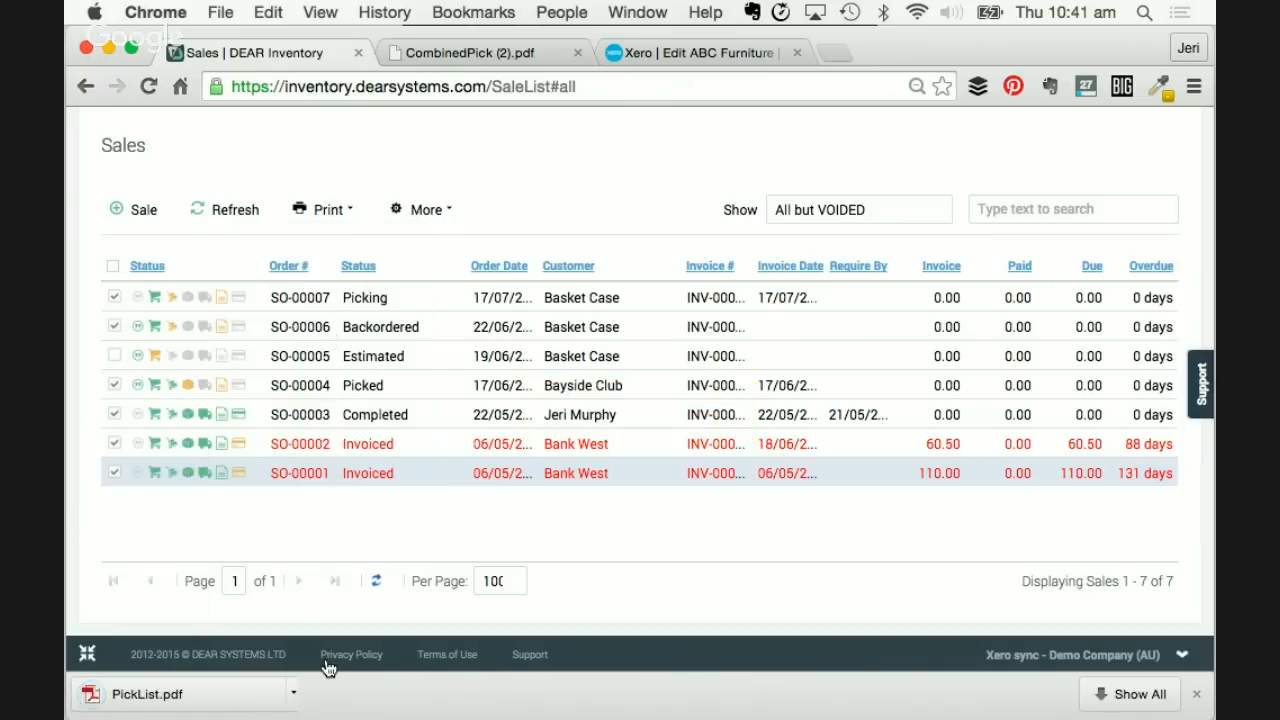
pyautogui.click(168, 694)
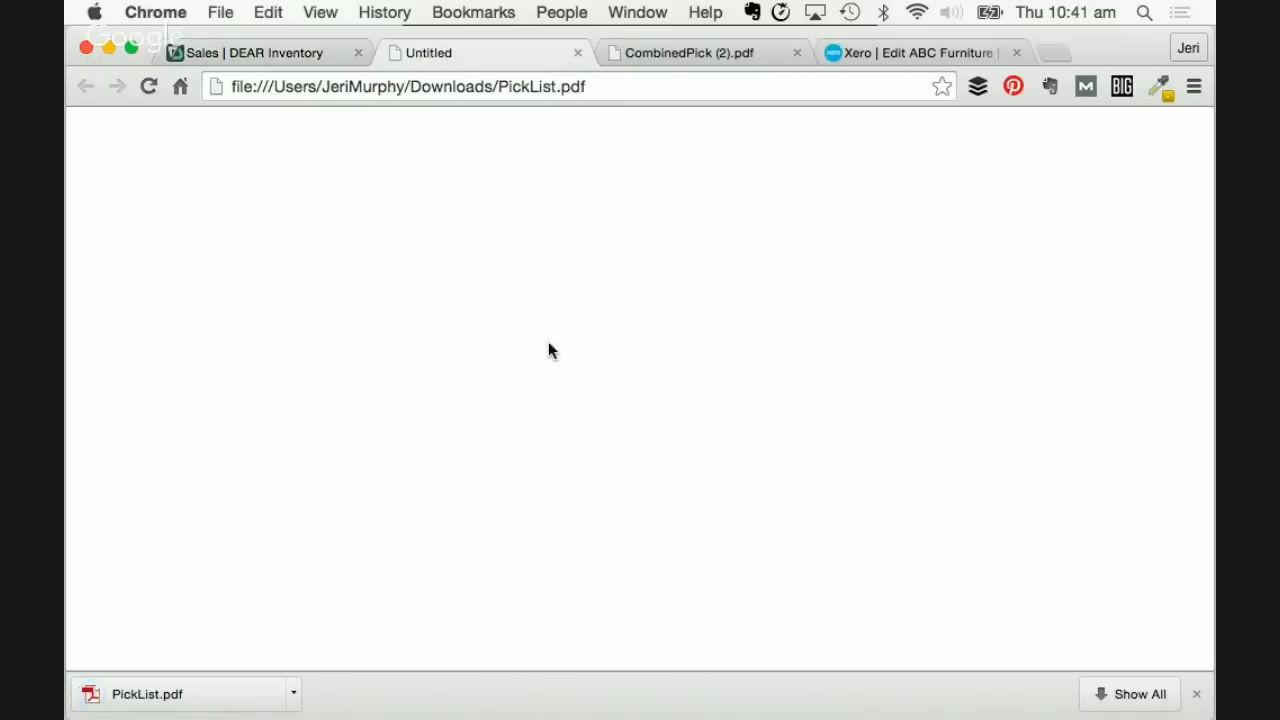
# - Review each order's page in PickList.pdf, then close the PDF tab
pyautogui.scroll(-3, 548, 345)
pyautogui.scroll(-8, 548, 341)
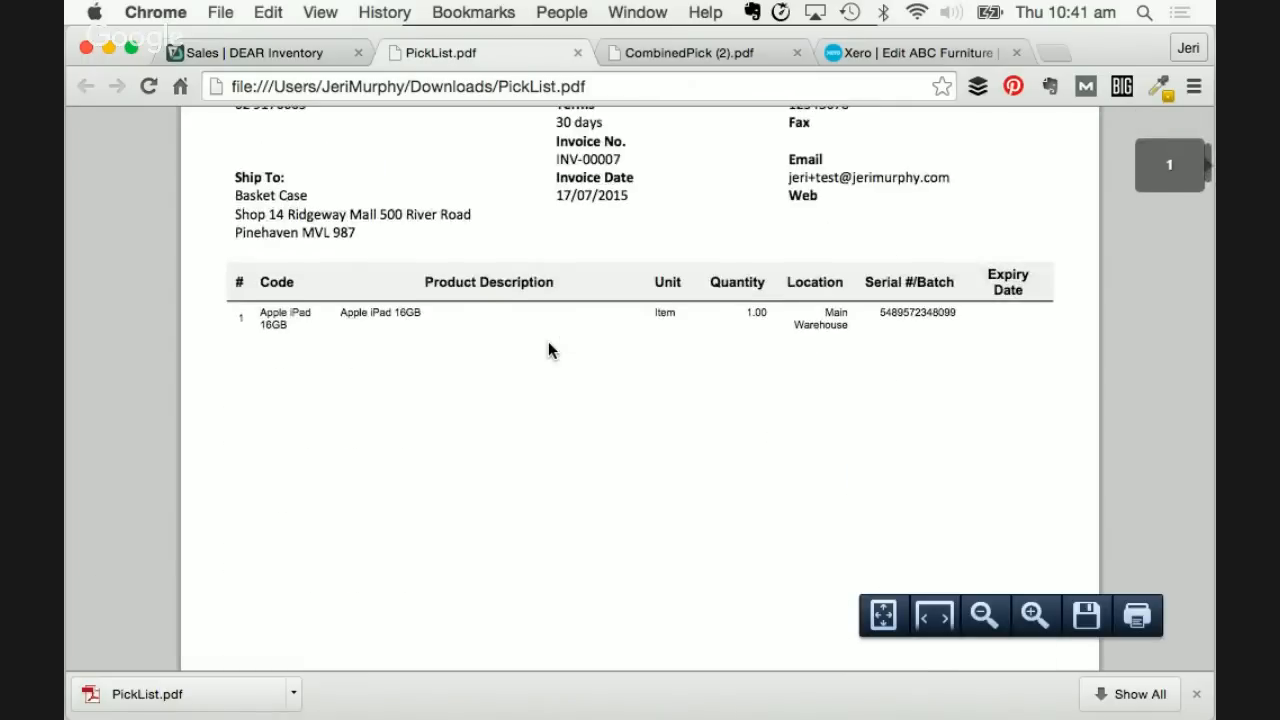
pyautogui.scroll(8, 548, 341)
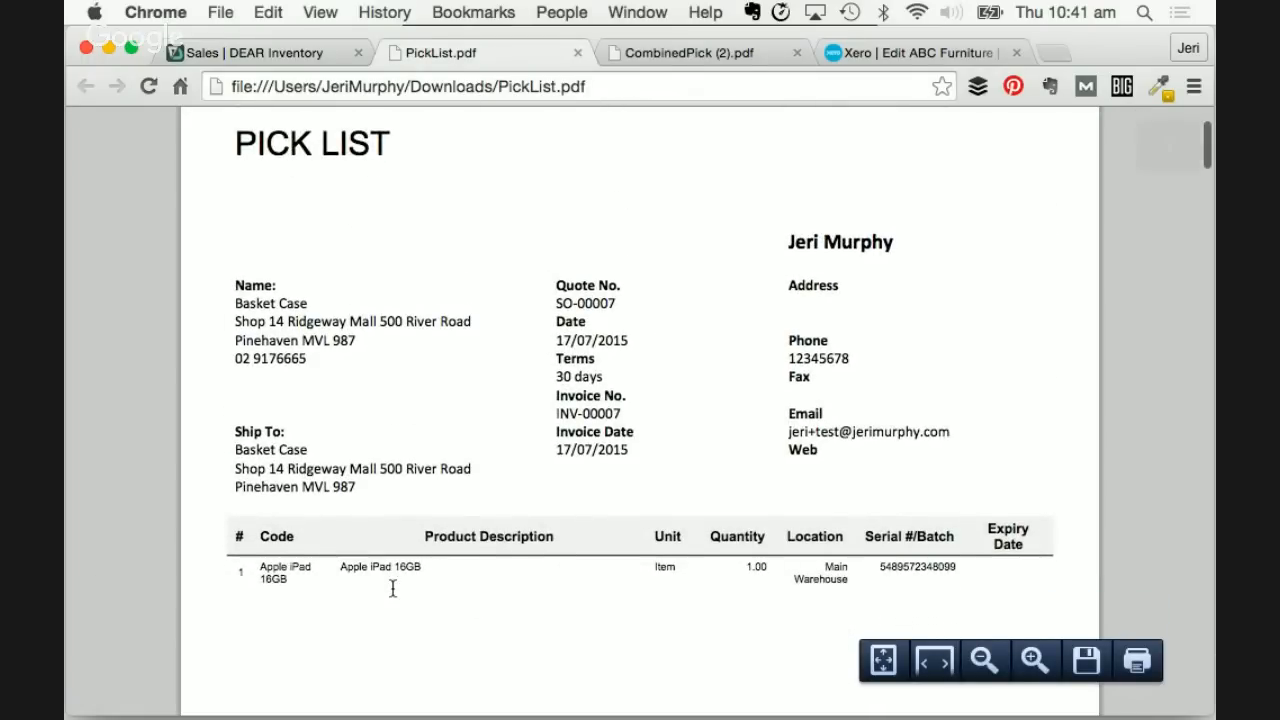
pyautogui.scroll(-2, 391, 588)
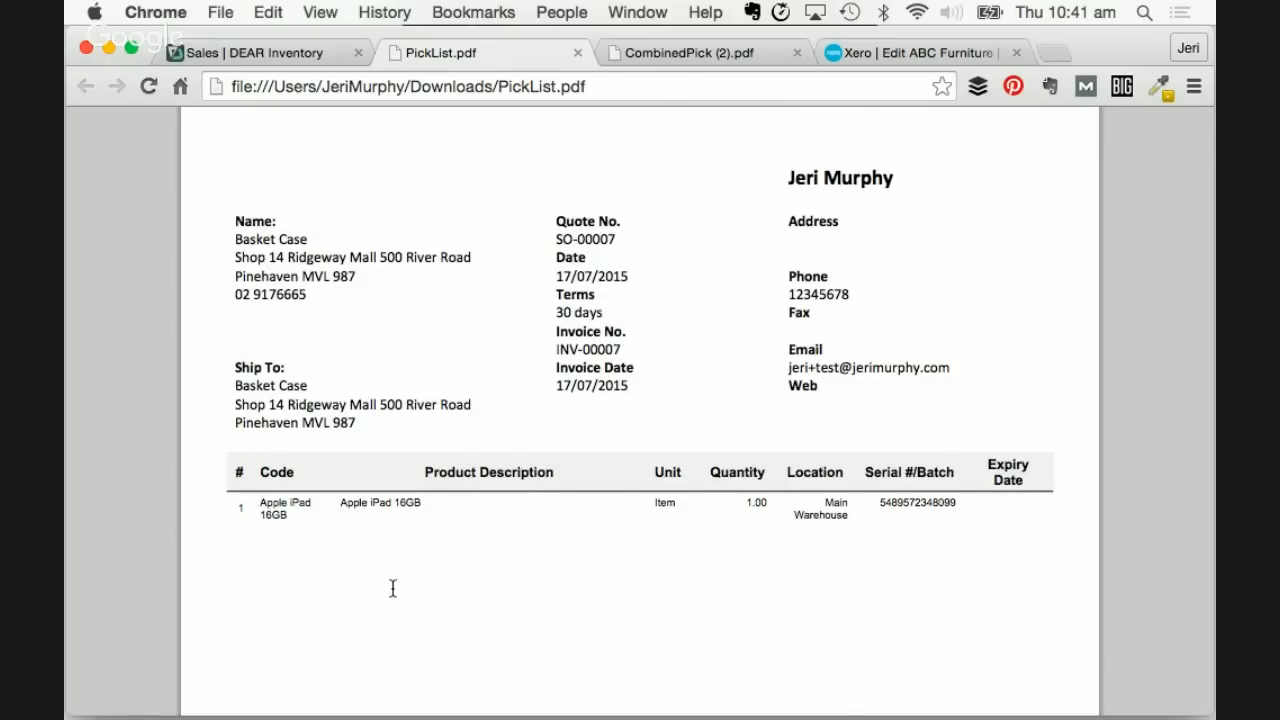
pyautogui.scroll(-15, 392, 588)
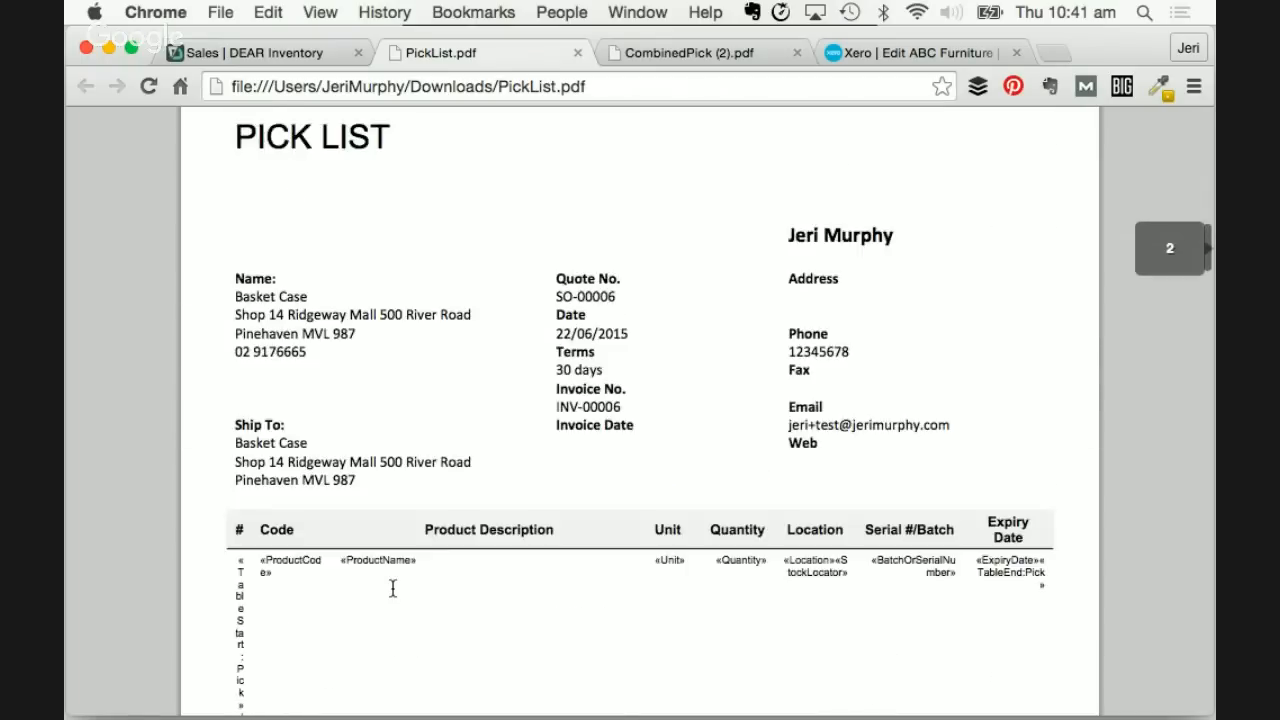
pyautogui.scroll(-3, 392, 588)
pyautogui.scroll(-1, 322, 578)
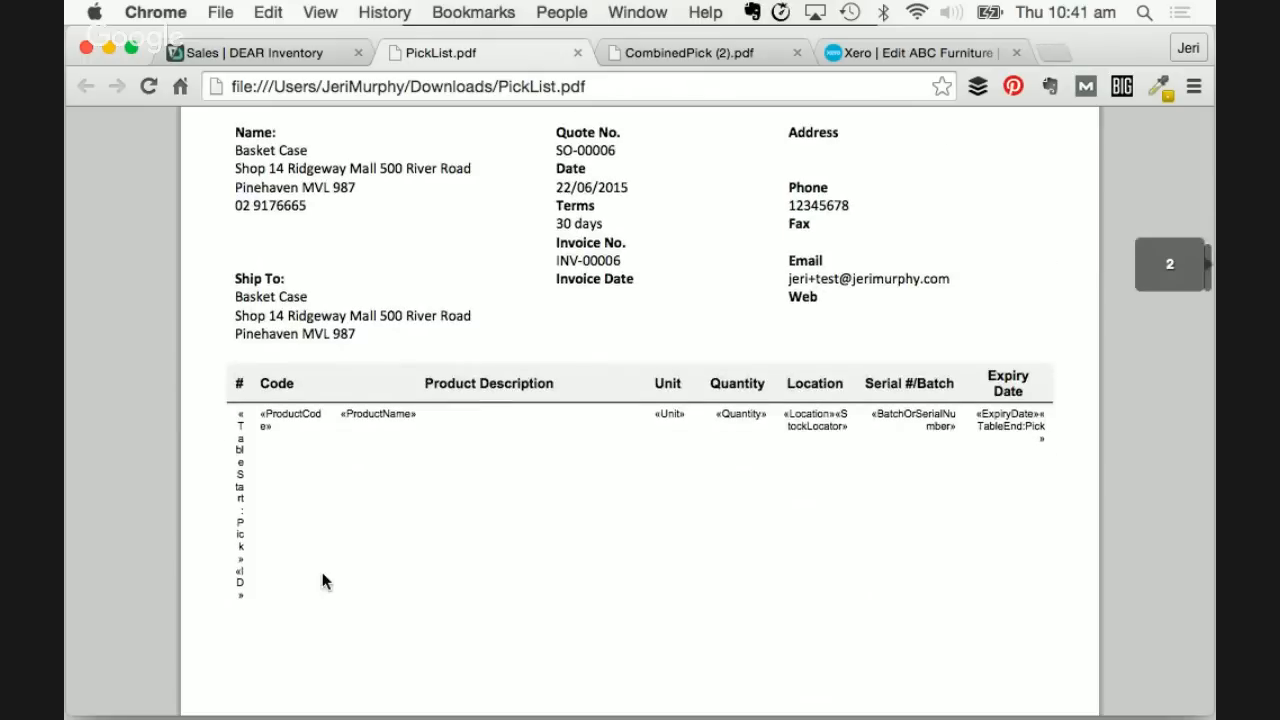
pyautogui.scroll(-15, 323, 580)
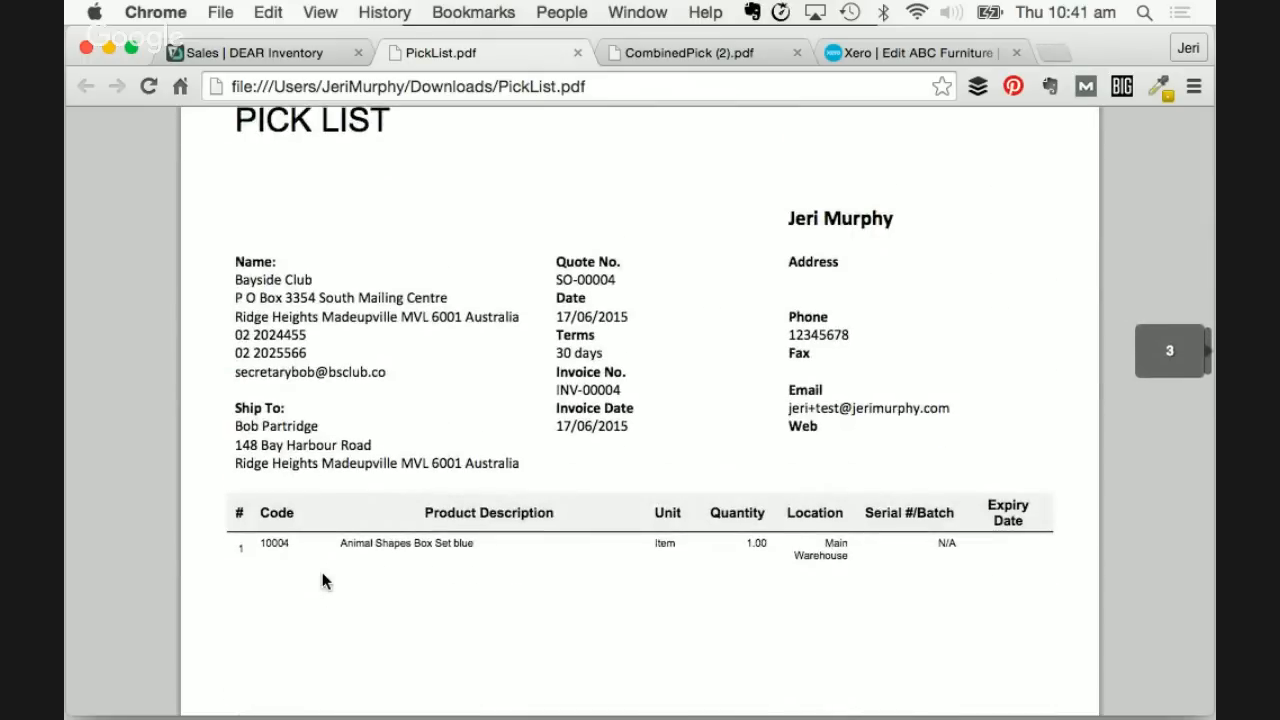
pyautogui.scroll(-1, 322, 572)
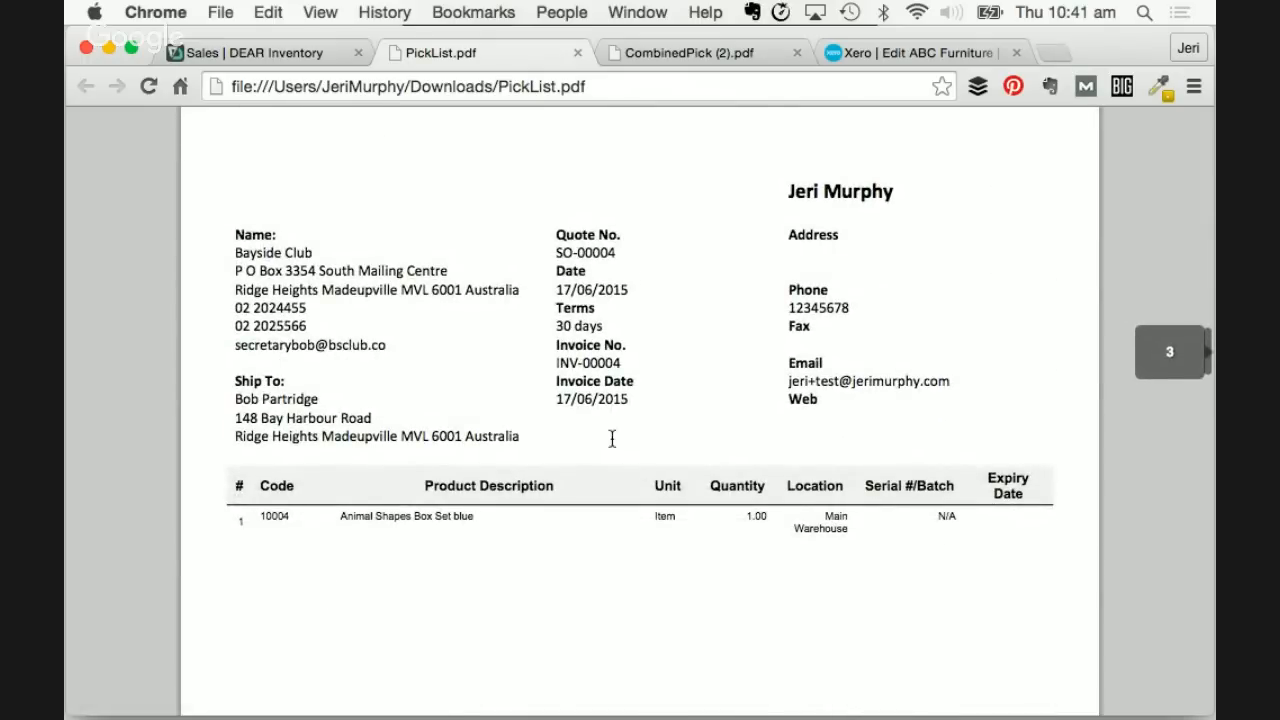
pyautogui.scroll(-13, 510, 540)
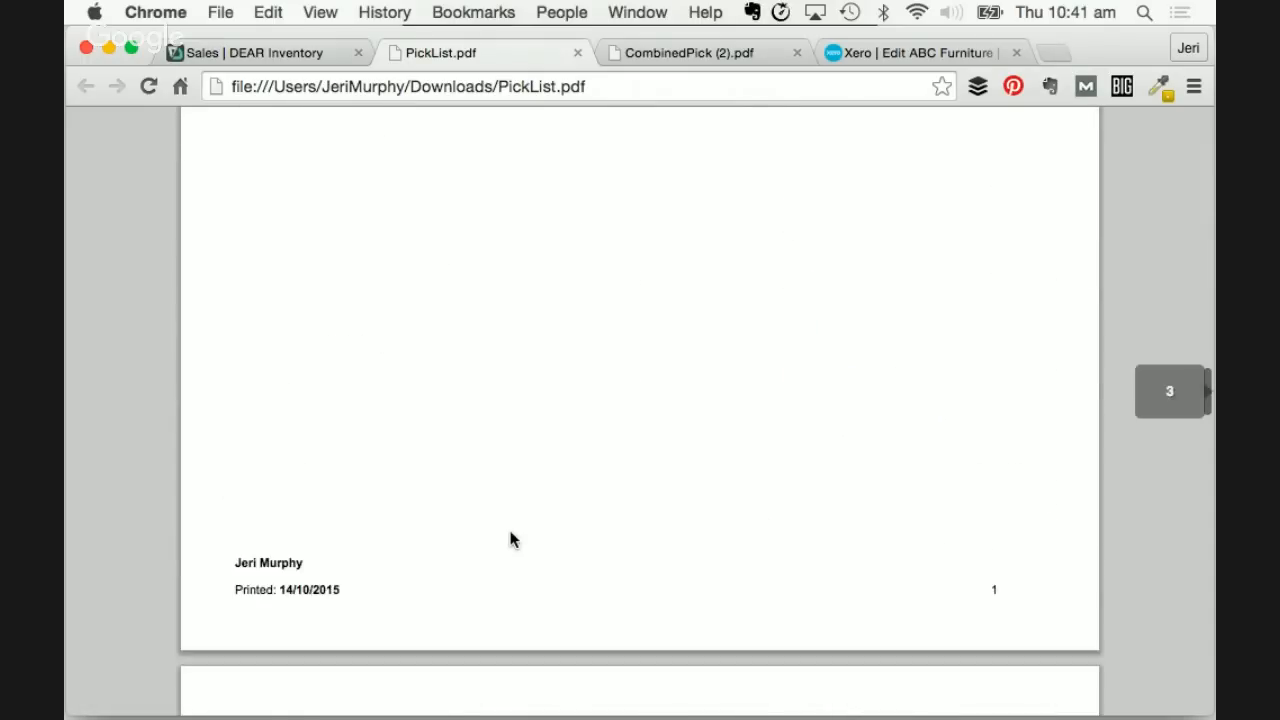
pyautogui.scroll(-3, 510, 540)
pyautogui.scroll(3, 514, 537)
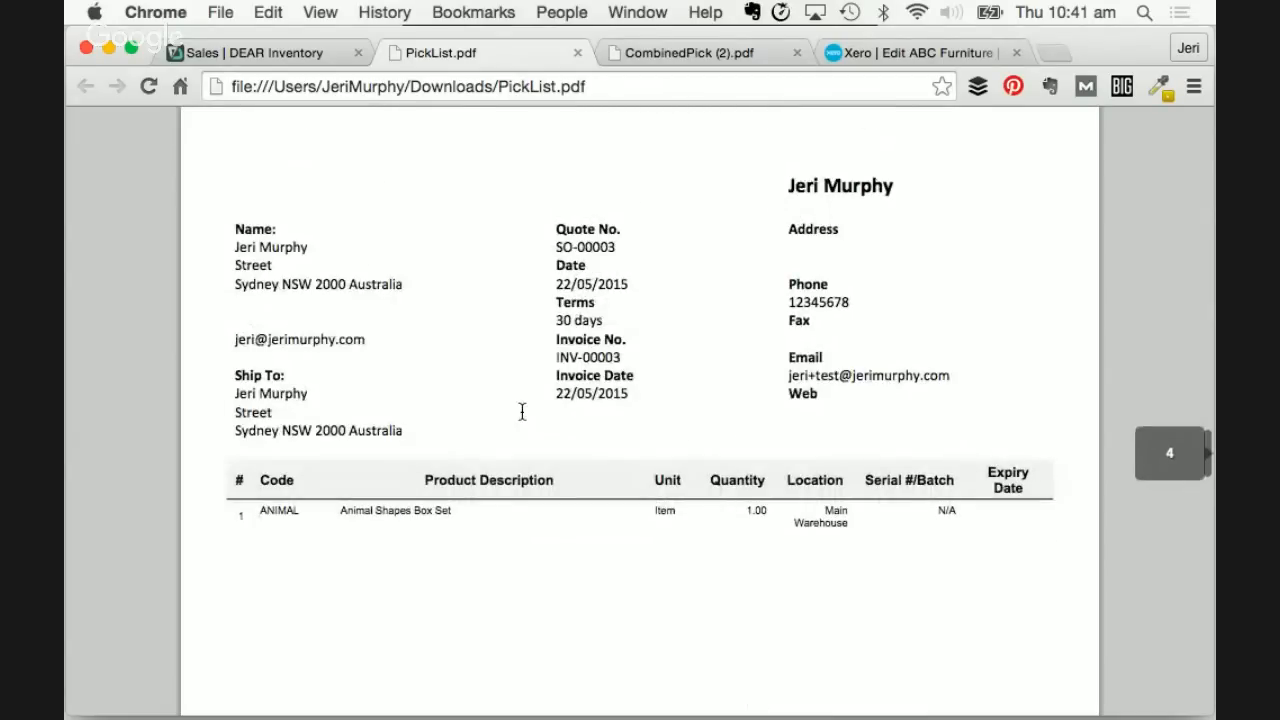
pyautogui.scroll(-10, 524, 532)
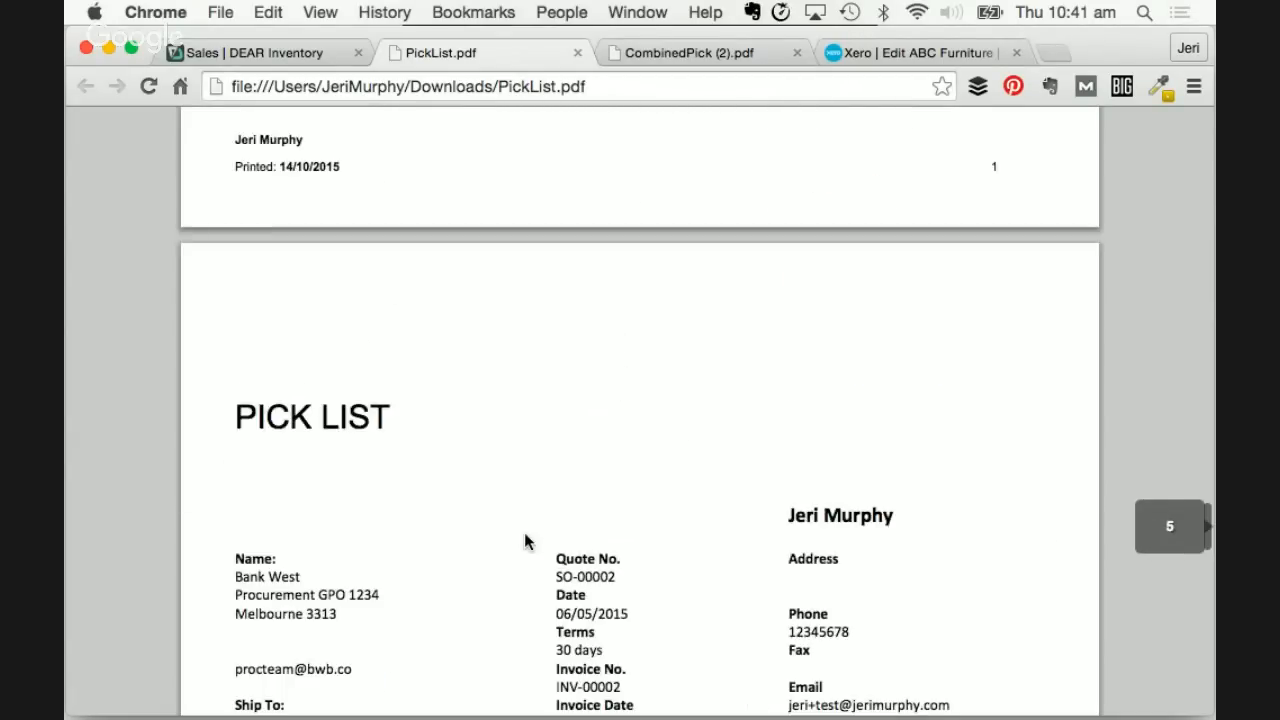
pyautogui.scroll(-5, 526, 541)
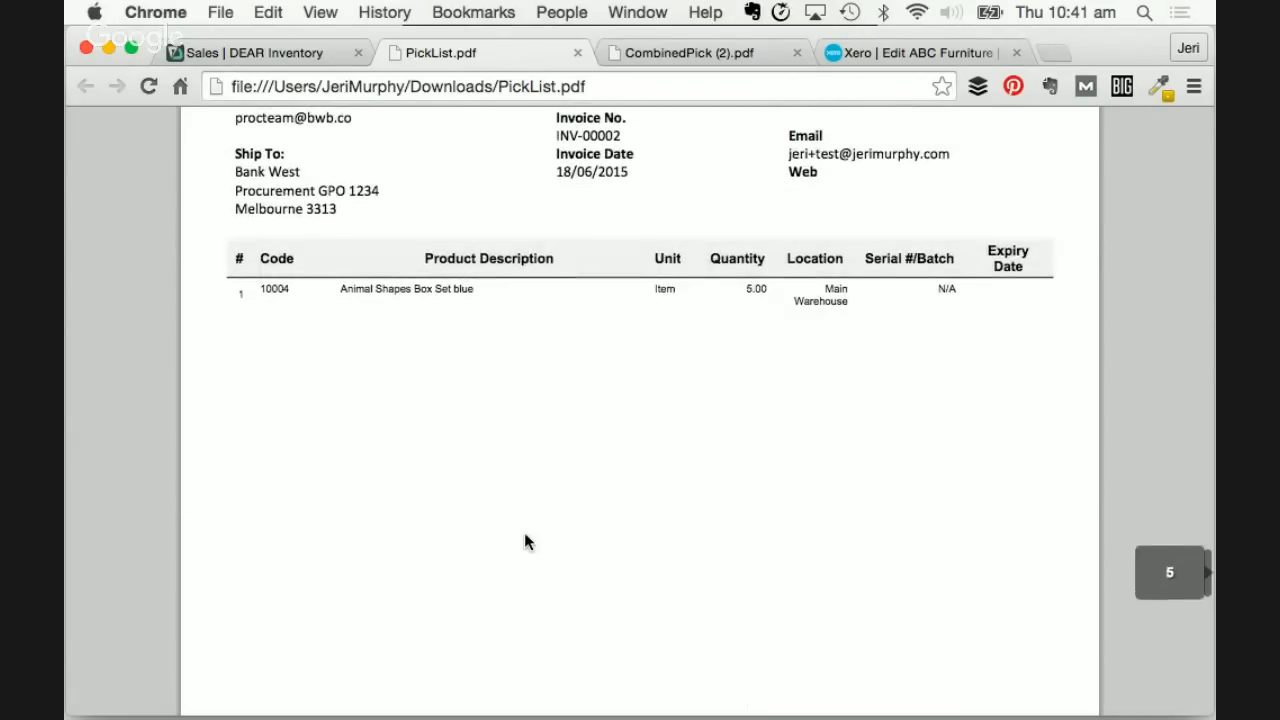
pyautogui.scroll(5, 528, 542)
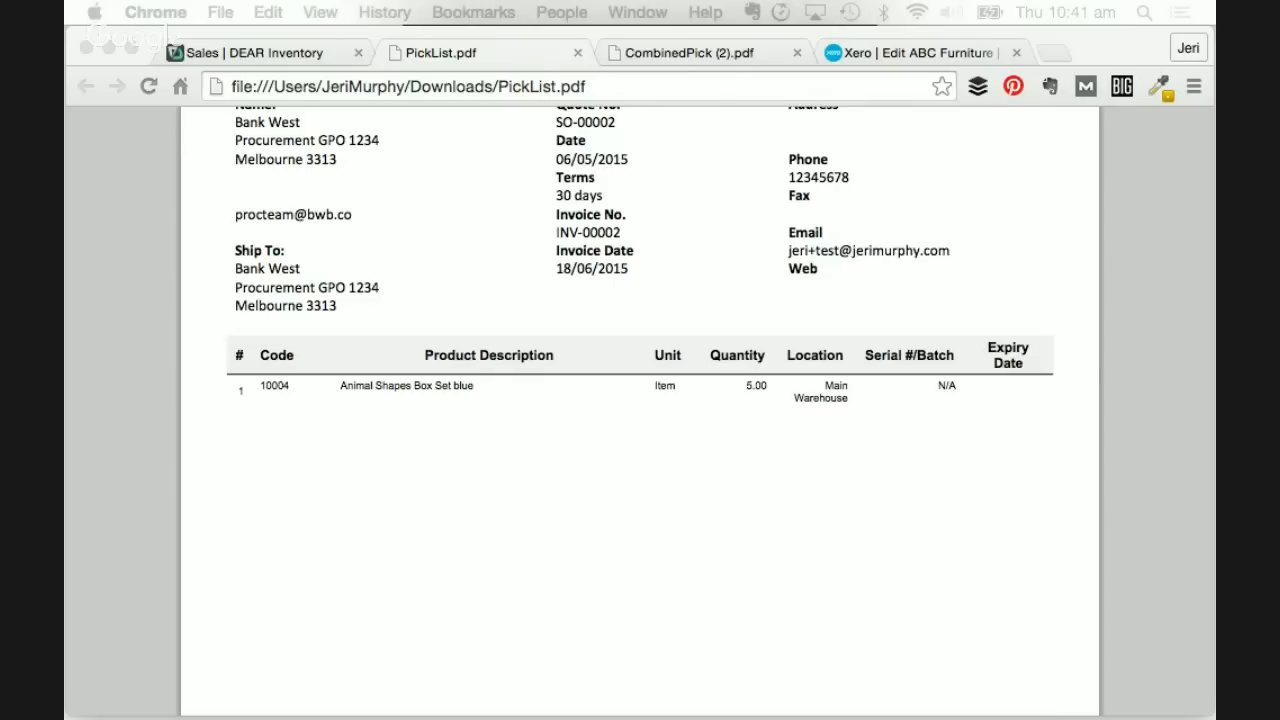
pyautogui.scroll(-10, 800, 341)
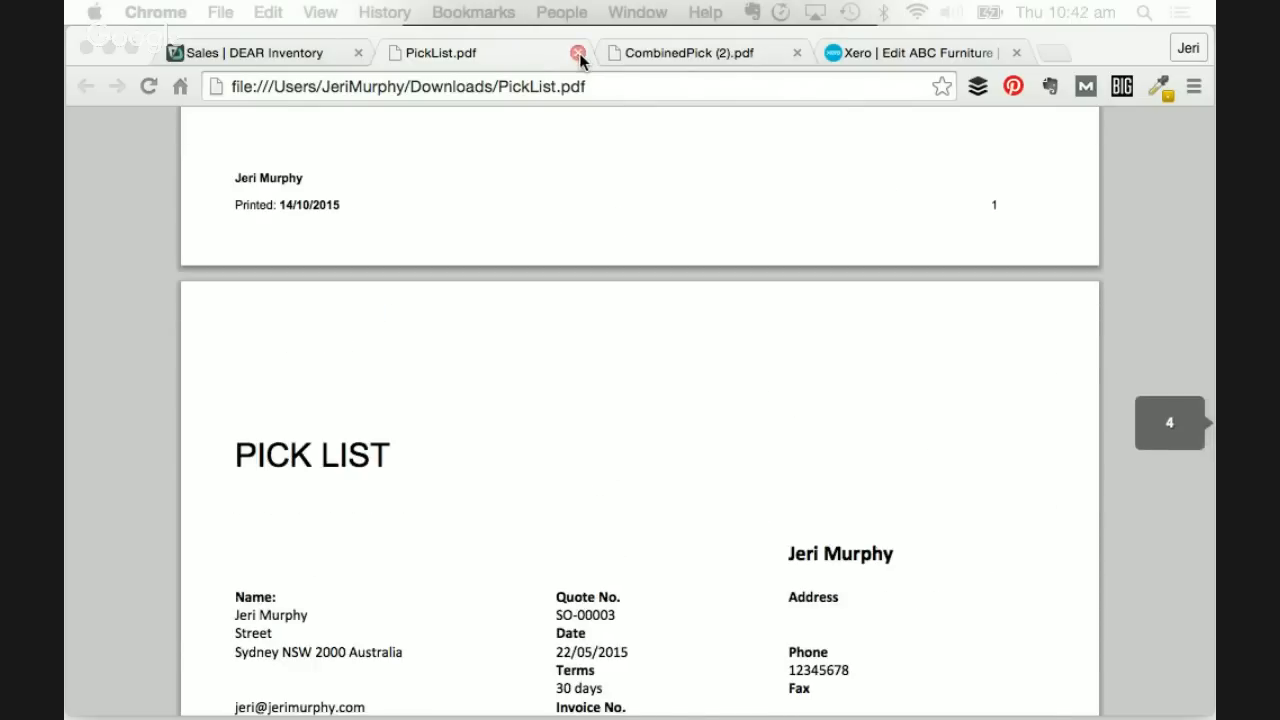
pyautogui.click(579, 53)
# - Close CombinedPick (2).pdf and open the Print dropdown on the Sales list
pyautogui.click(577, 52)
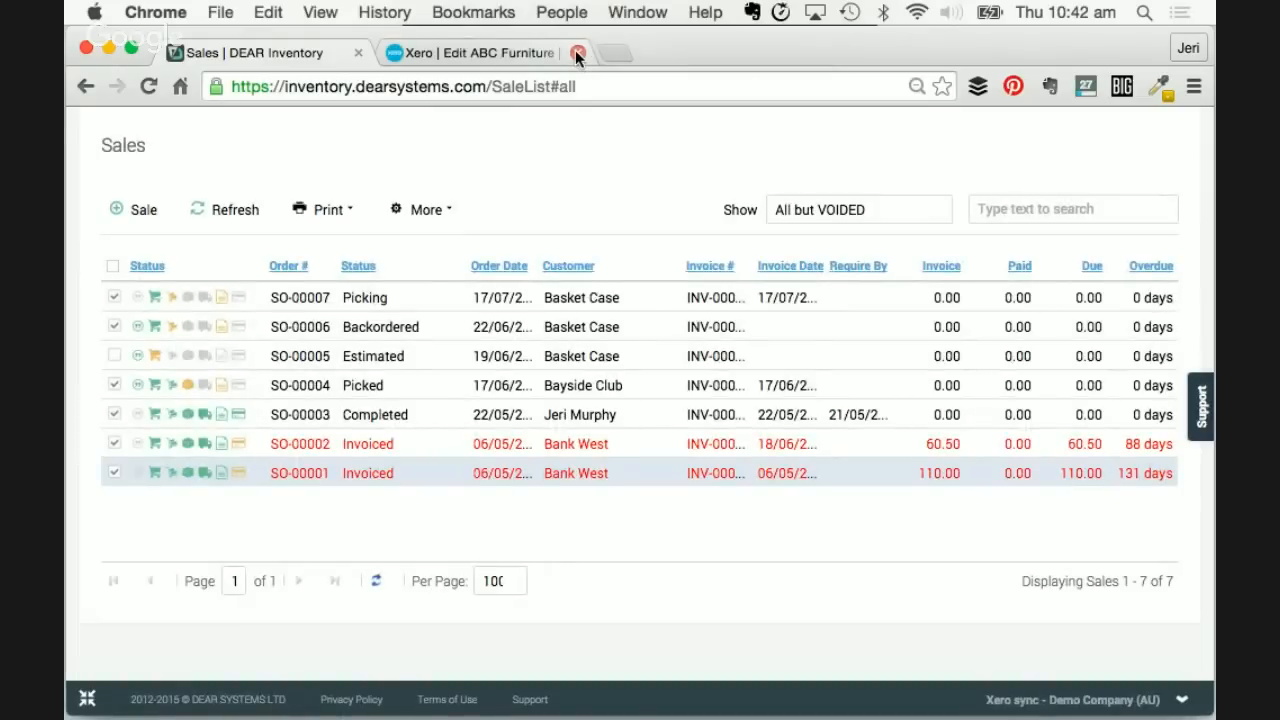
pyautogui.click(325, 209)
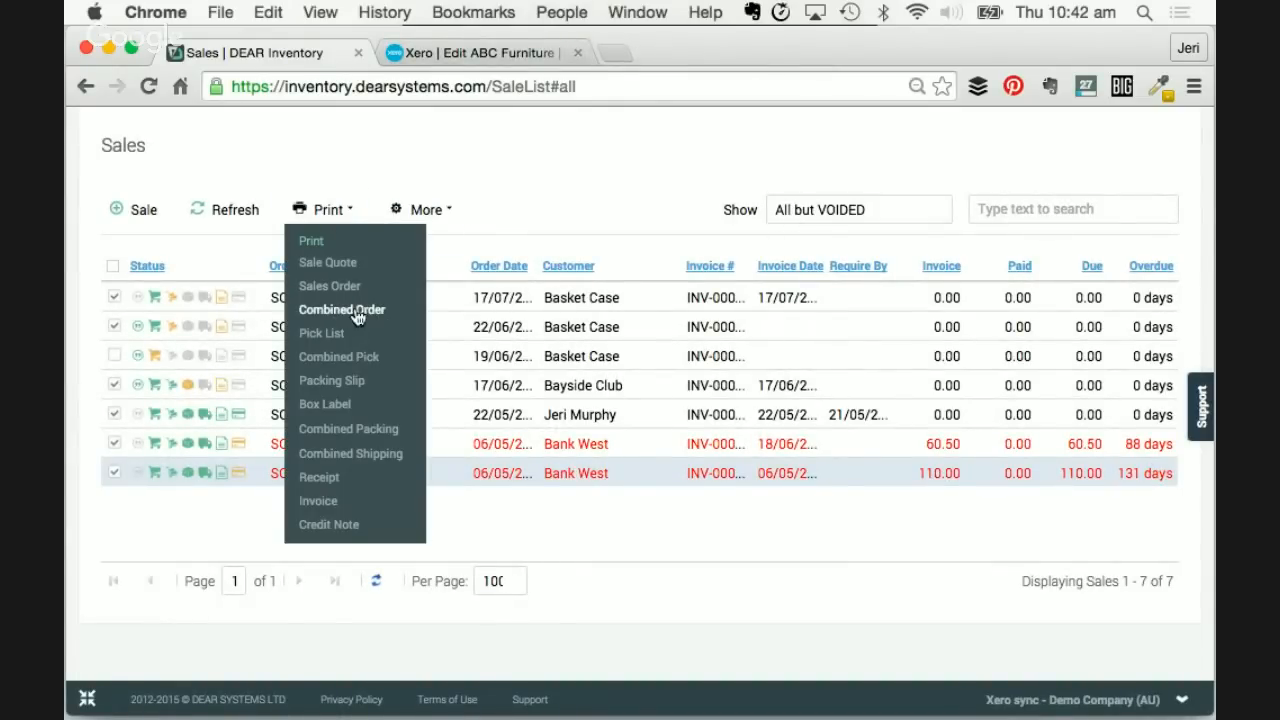
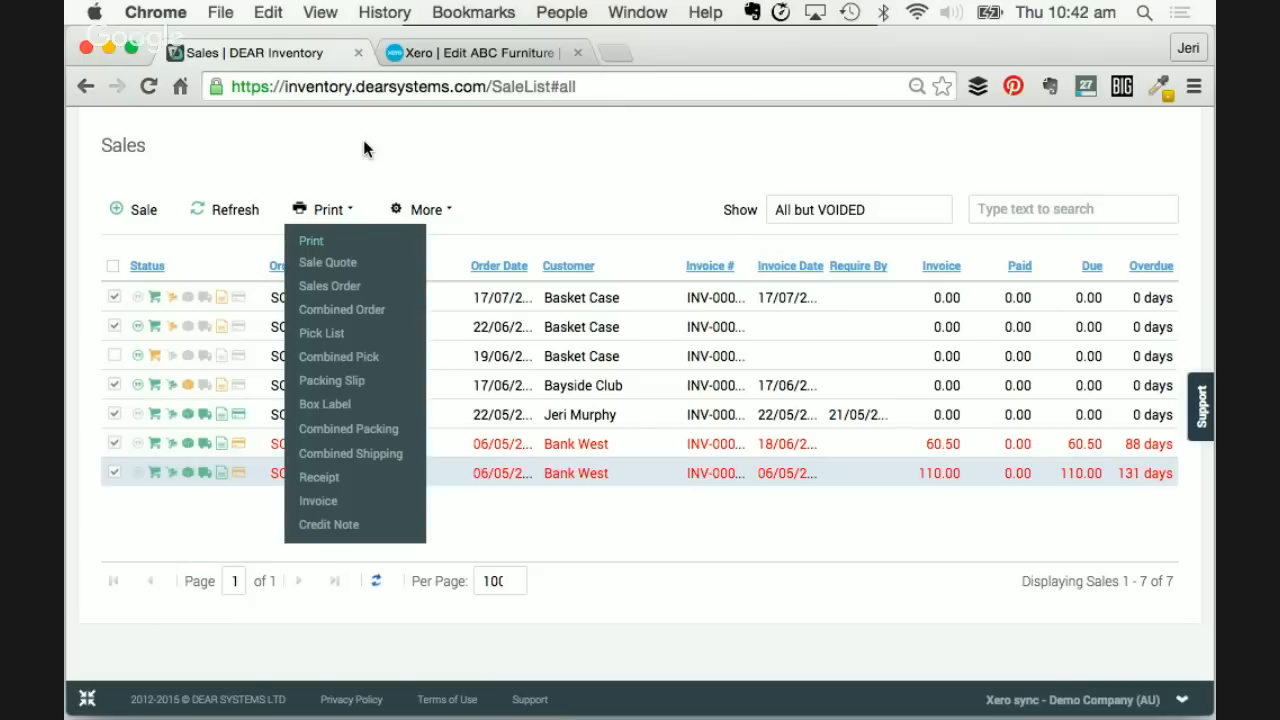
# - Dismiss the Print dropdown and return to the top of the Sales list showing SO-00001 to SO-00007
pyautogui.click(364, 142)
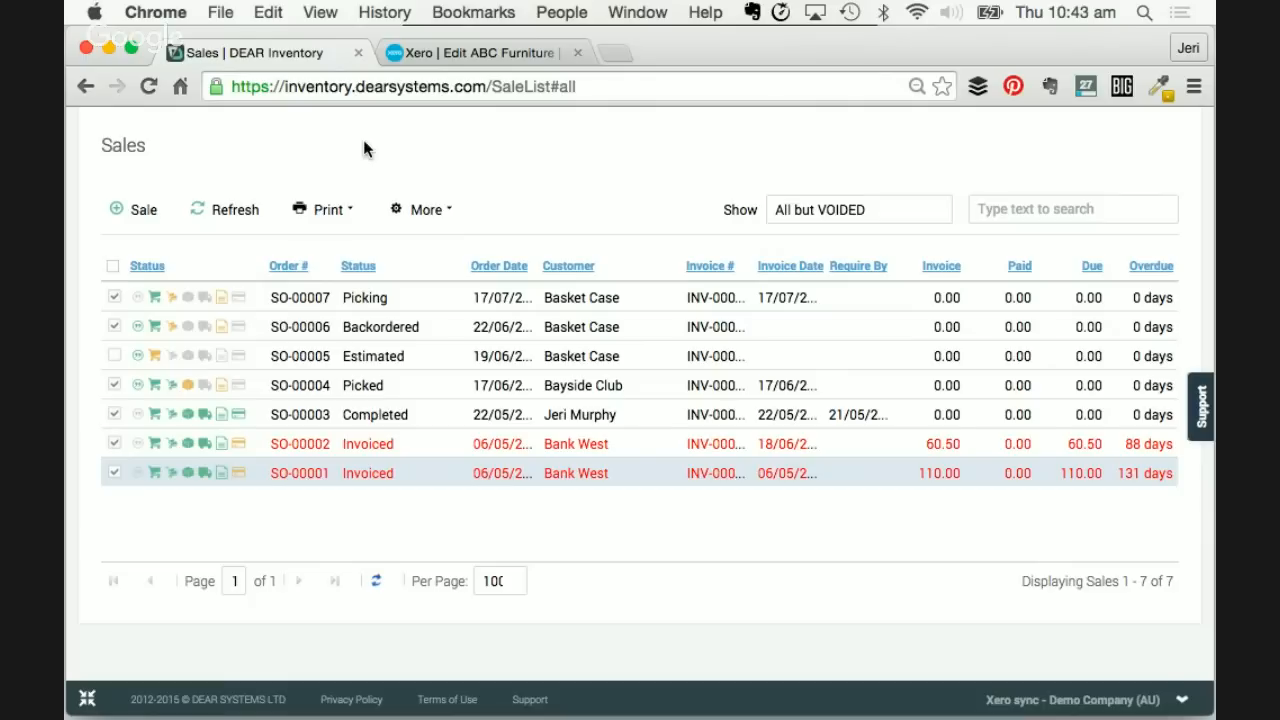
pyautogui.scroll(5, 363, 148)
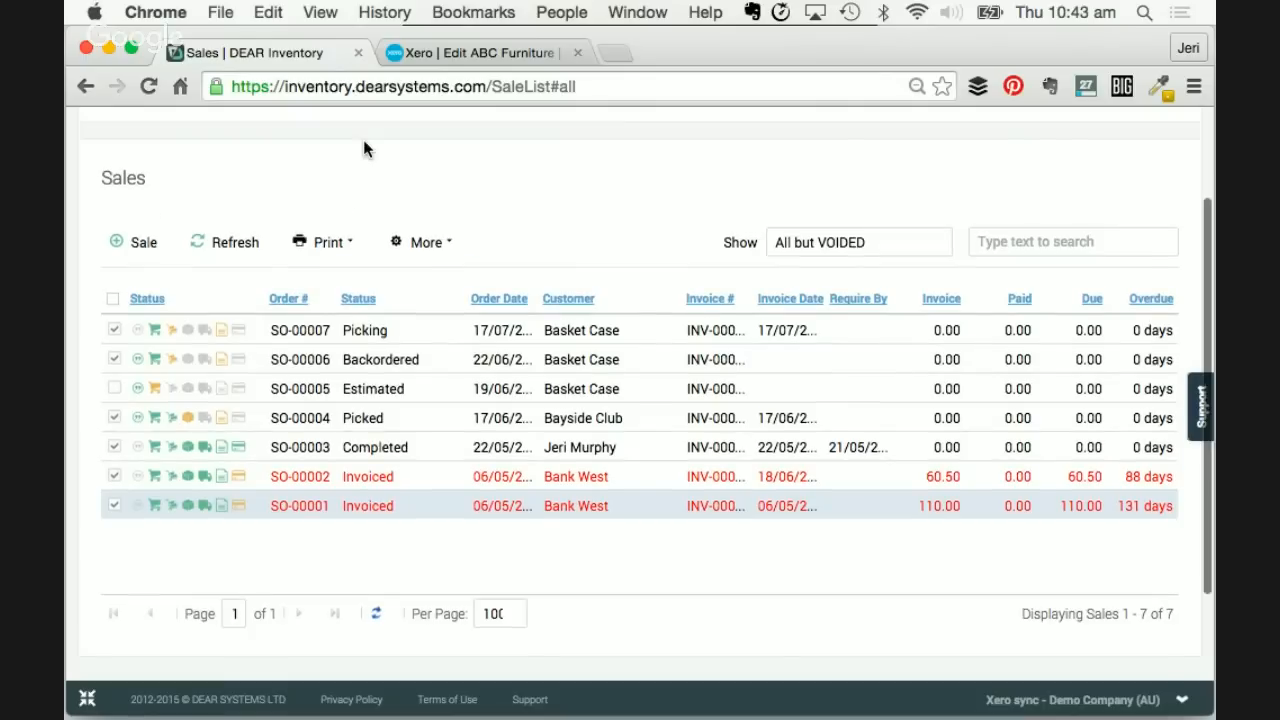
# - Open the full product list via Inventory > Products > View All
pyautogui.moveTo(415, 175)
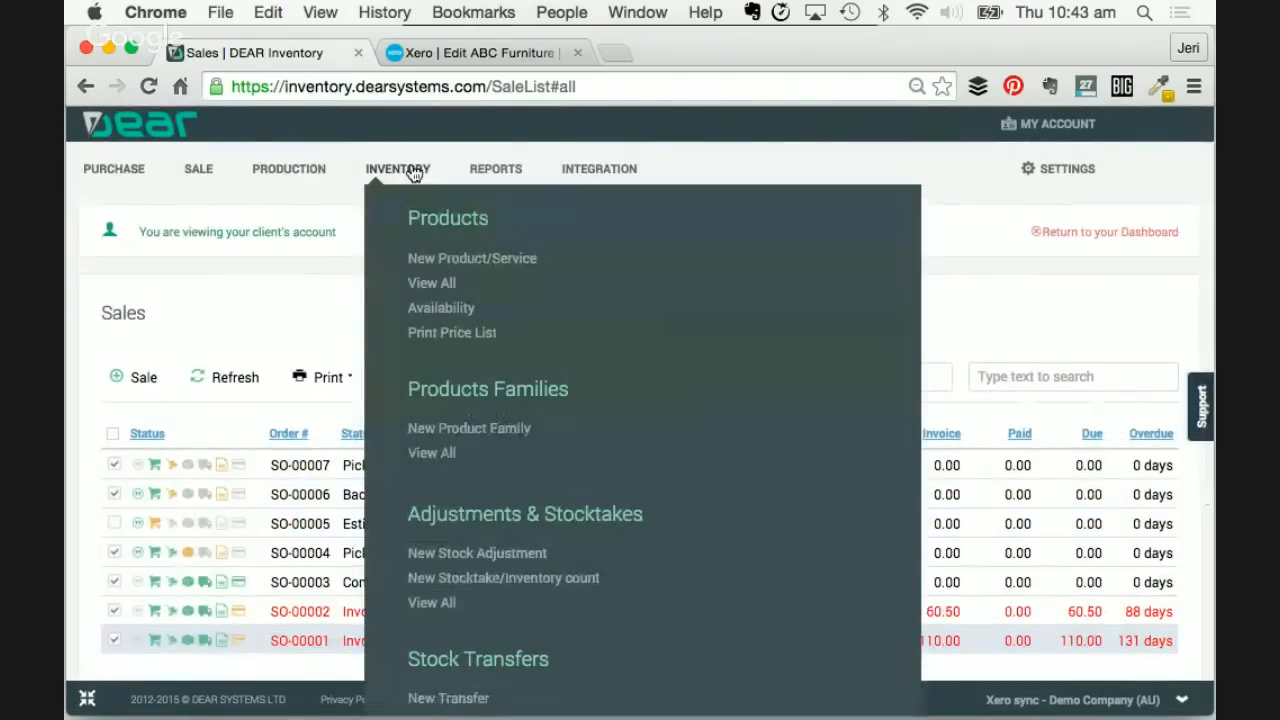
pyautogui.click(432, 284)
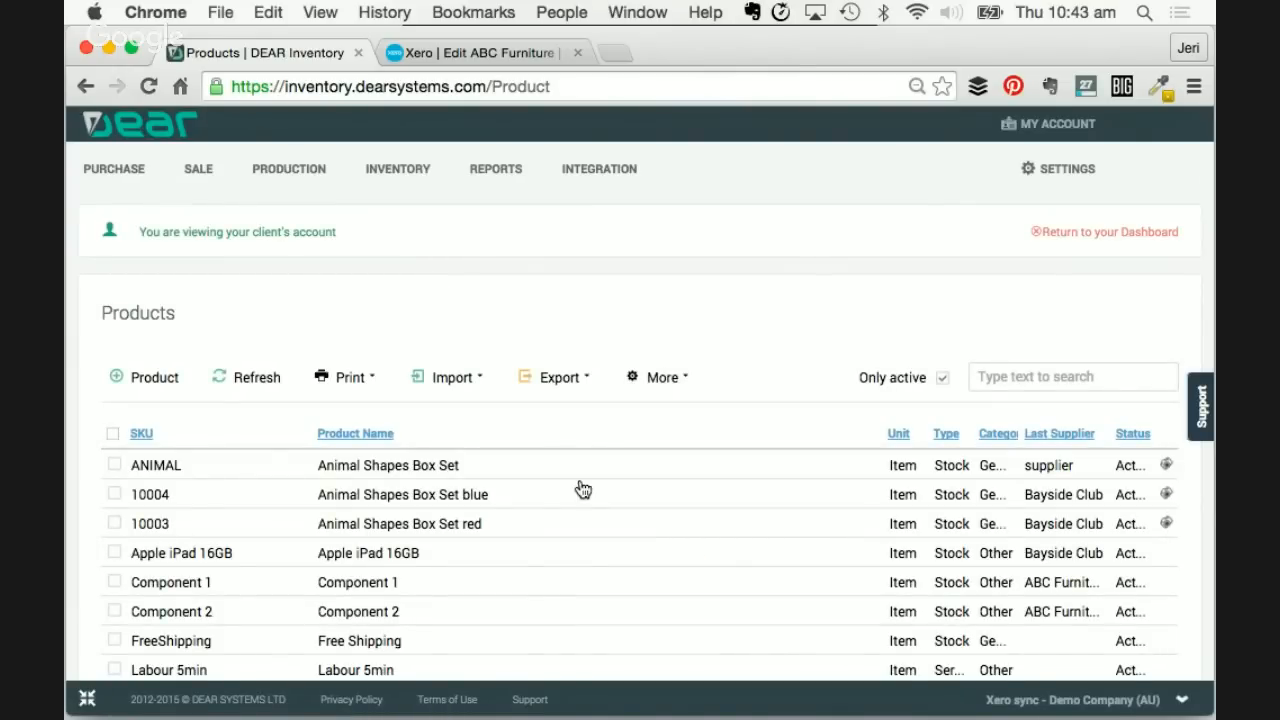
pyautogui.scroll(-2, 580, 486)
# - Preview the Animal Shapes product images, then close the enlarged image
pyautogui.moveTo(1168, 400)
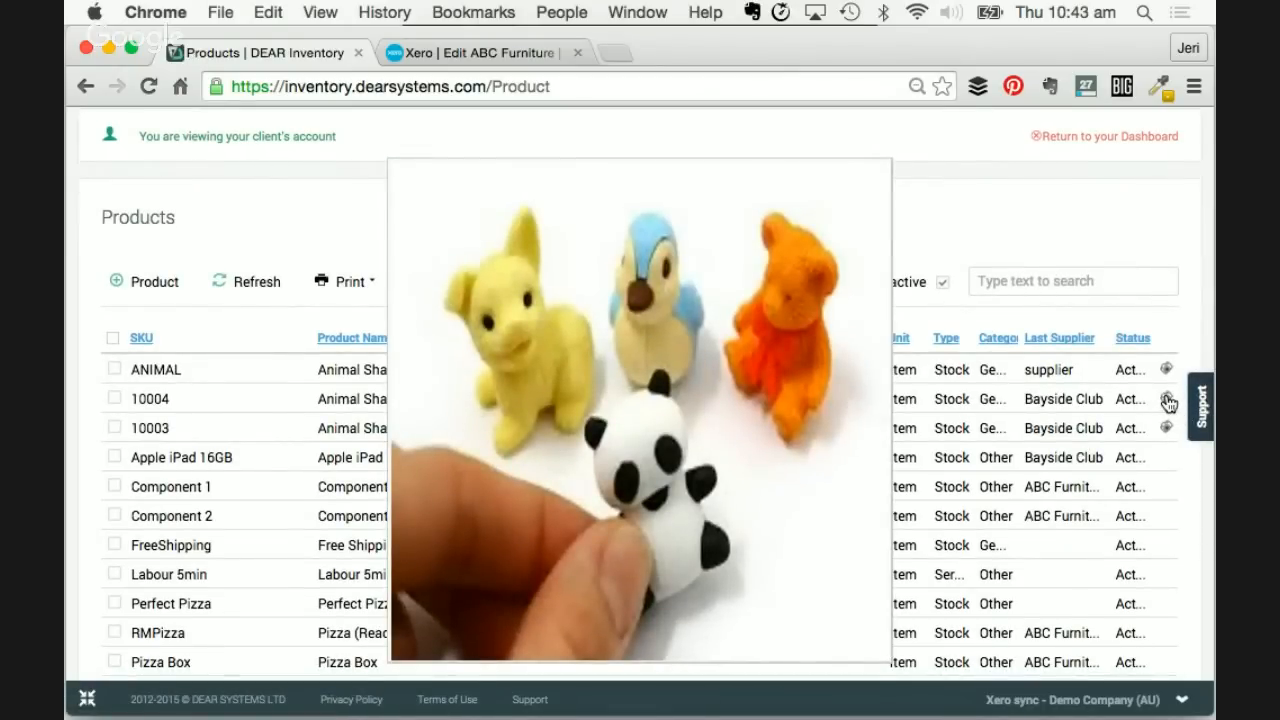
pyautogui.moveTo(1167, 430)
pyautogui.moveTo(1168, 368)
pyautogui.click(1038, 210)
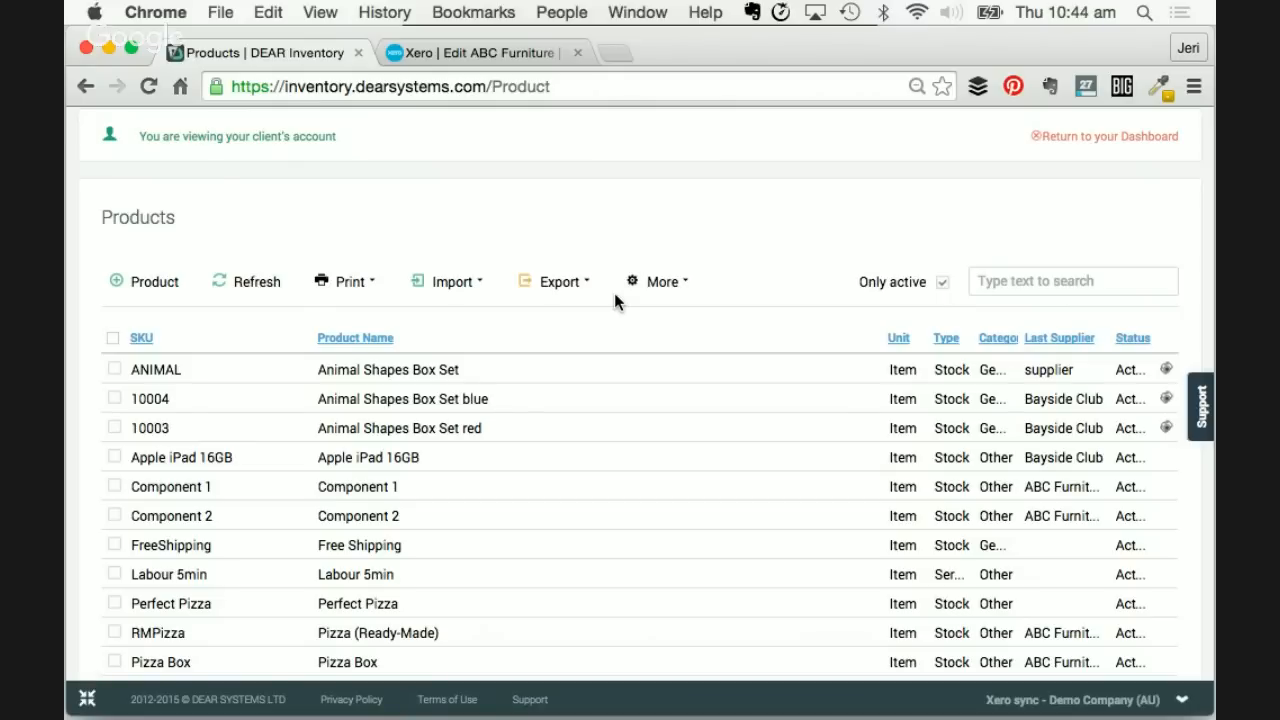
pyautogui.scroll(2, 615, 302)
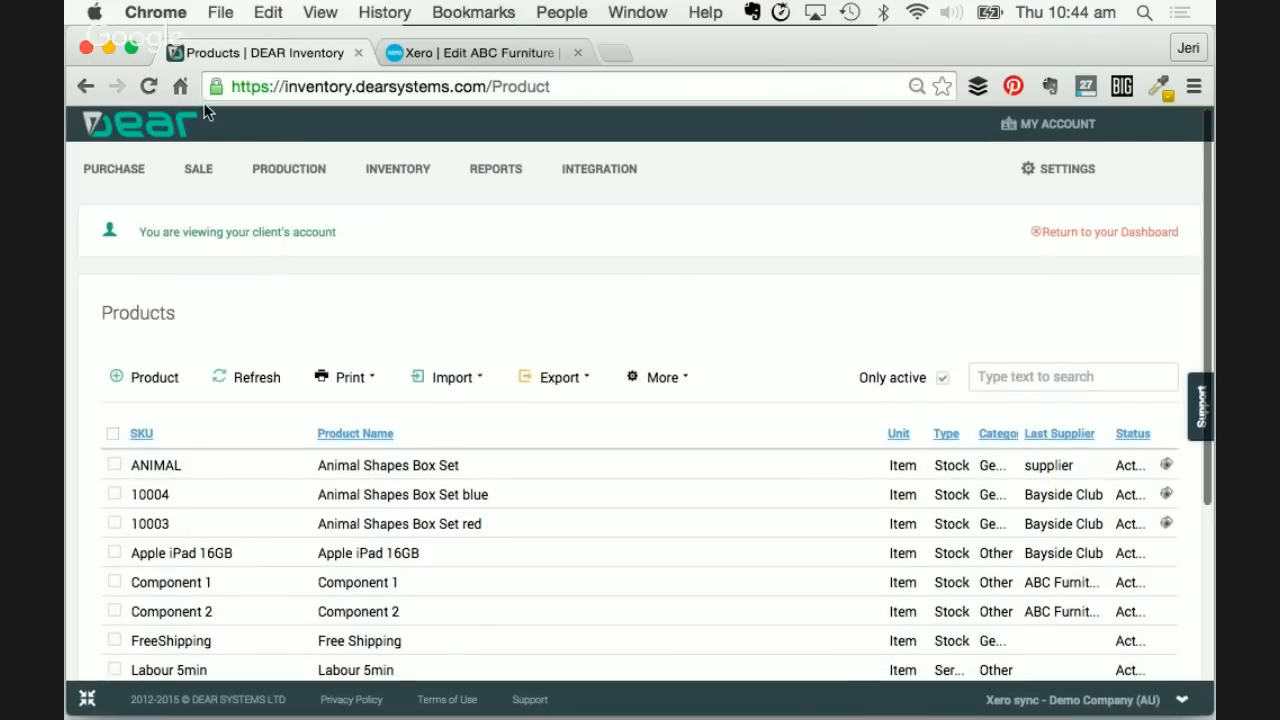
pyautogui.moveTo(200, 175)
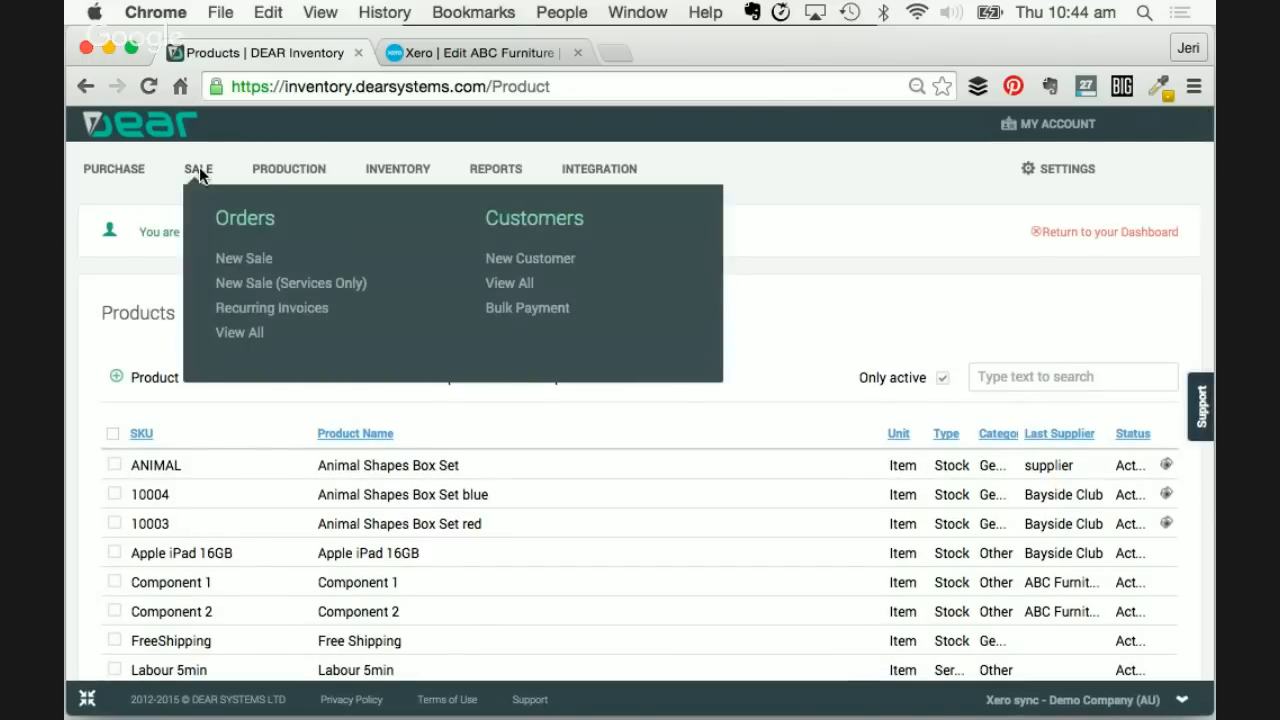
# - Export Customer Addresses from the Customers list and open CustomerAddresses_10-14-2015.csv in Excel
pyautogui.click(512, 285)
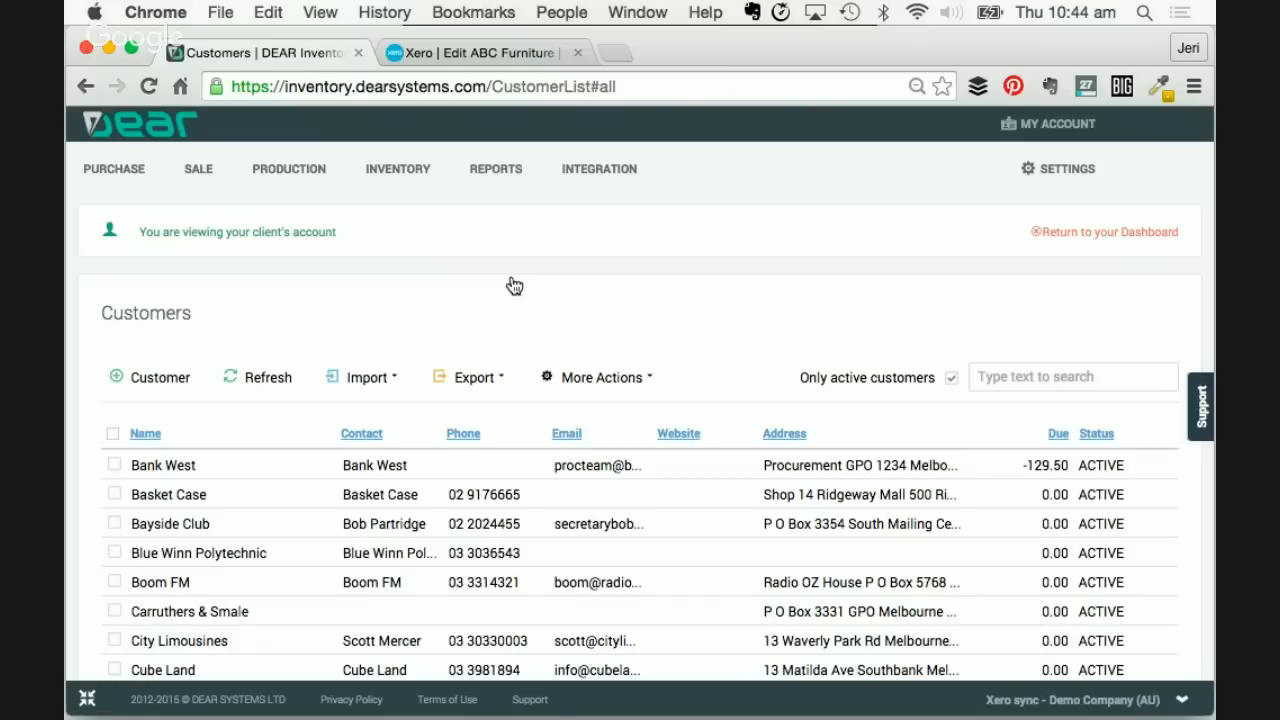
pyautogui.scroll(-1, 514, 286)
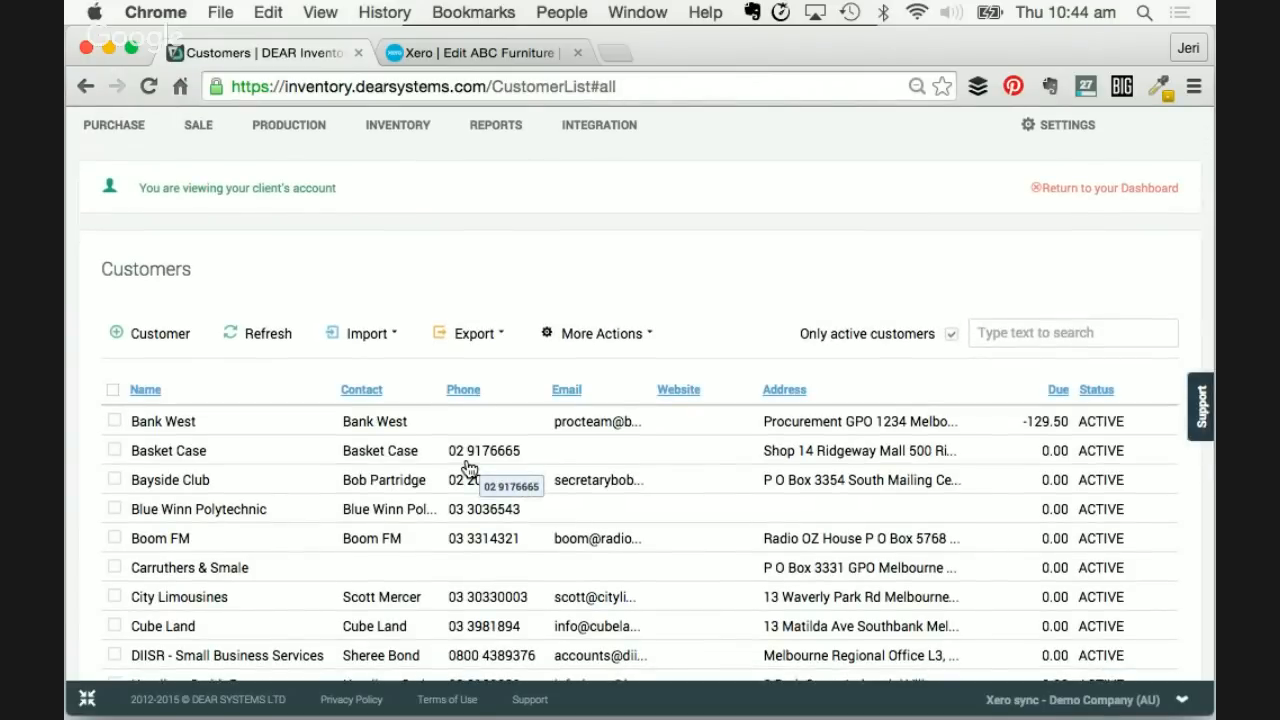
pyautogui.click(503, 337)
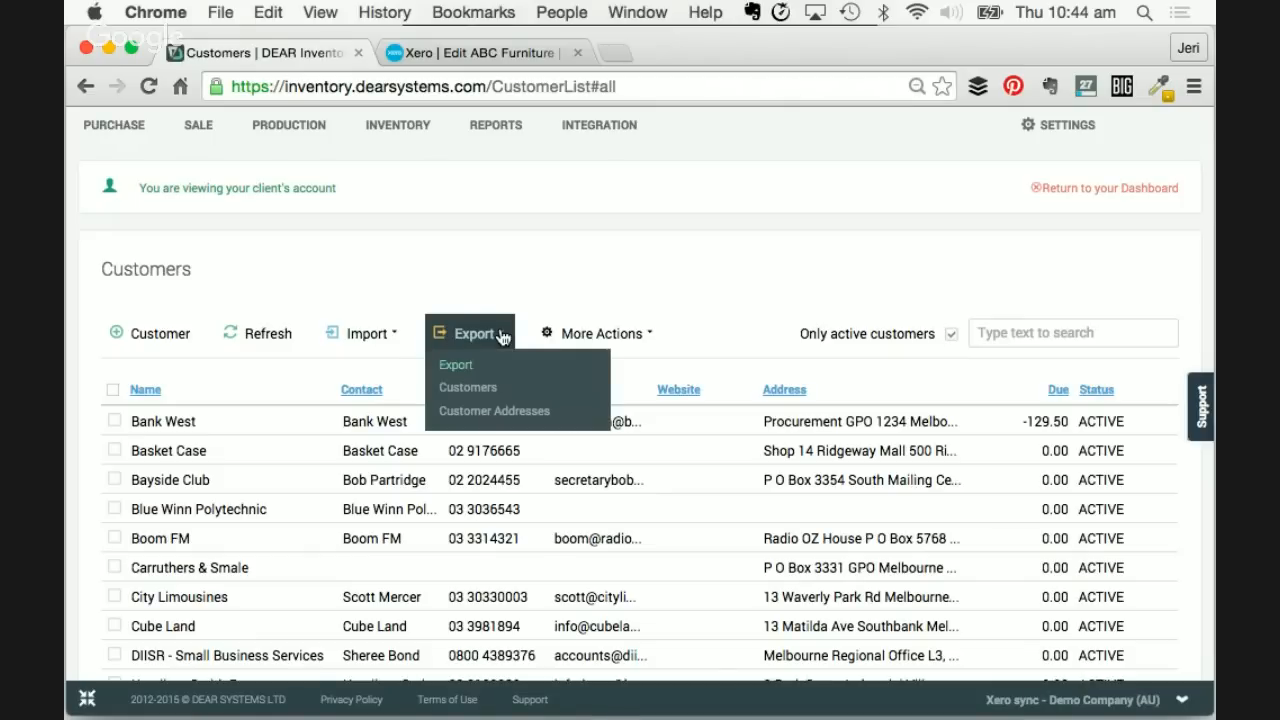
pyautogui.click(499, 418)
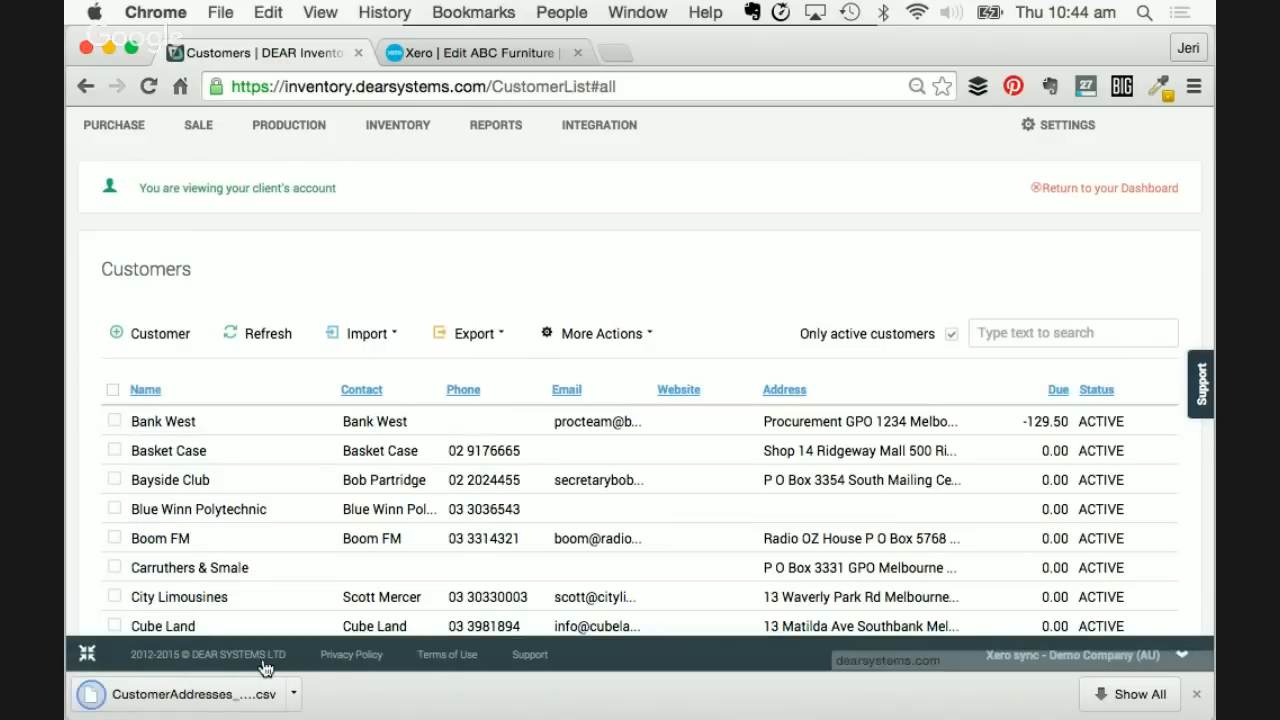
pyautogui.click(188, 694)
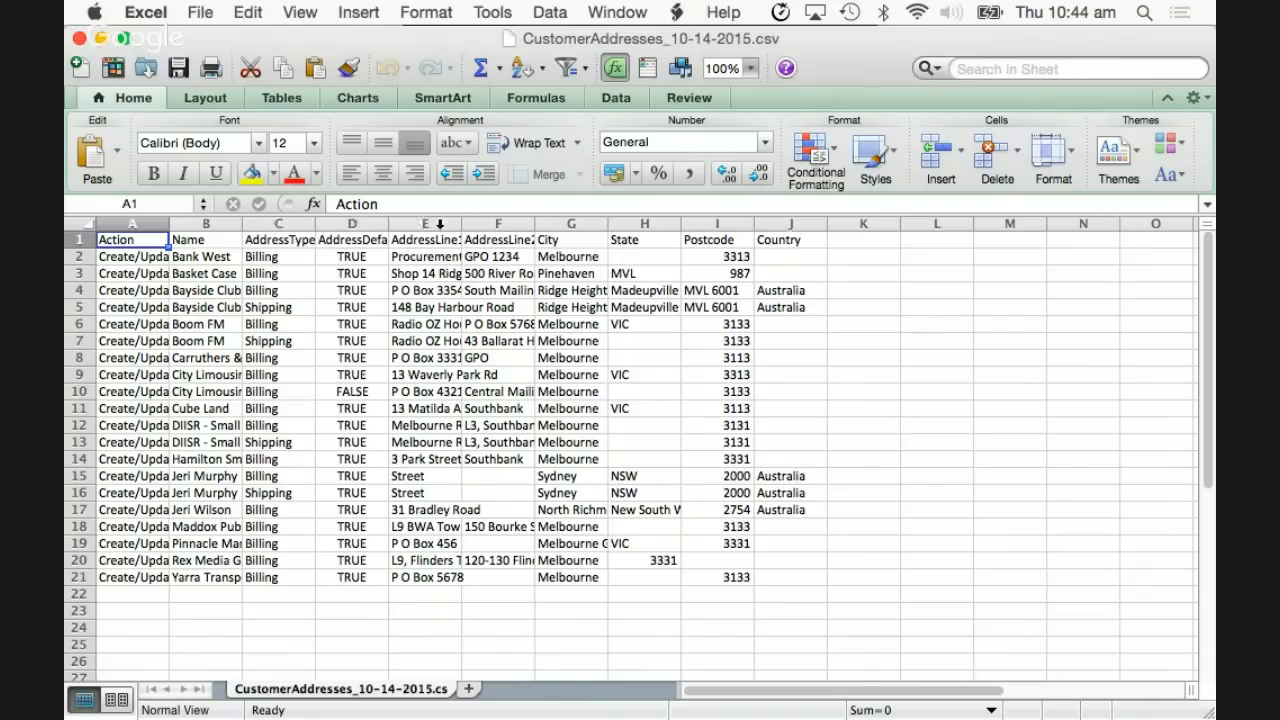
# - Autofit the Action column and enter Delete in A7 for the Boom FM shipping address
pyautogui.moveTo(226, 218); pyautogui.dragTo(814, 213)
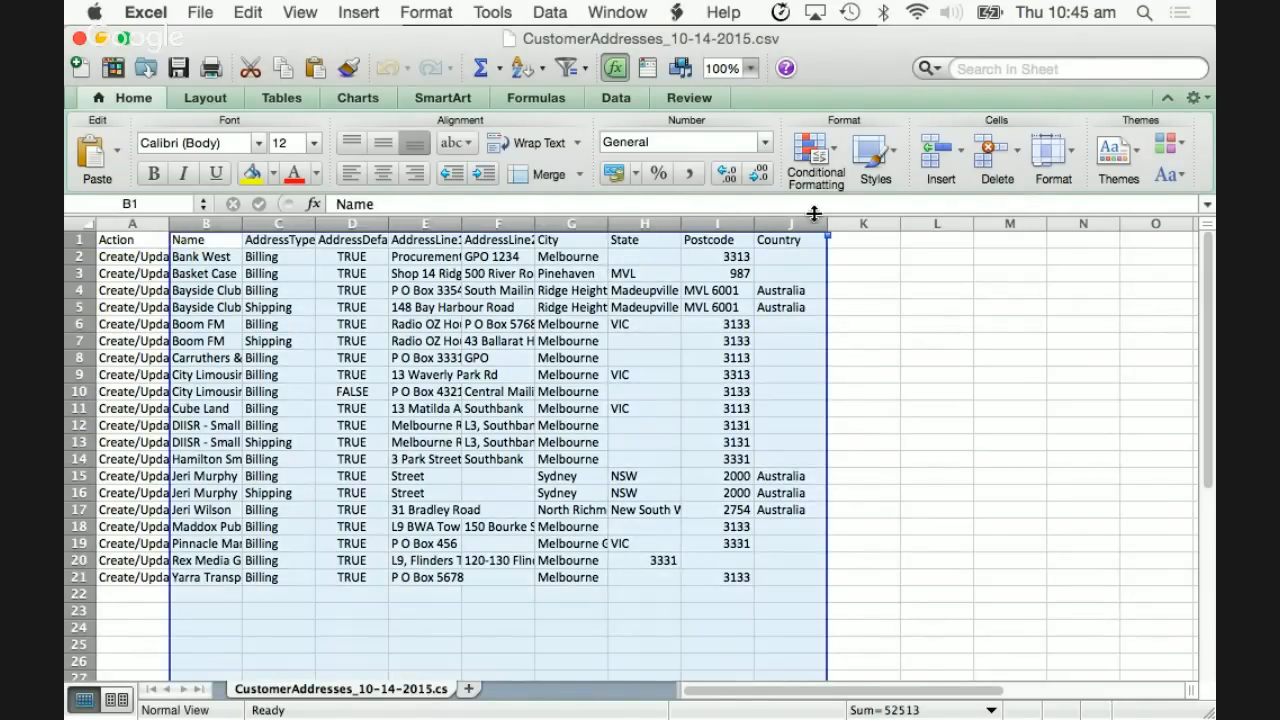
pyautogui.click(132, 256)
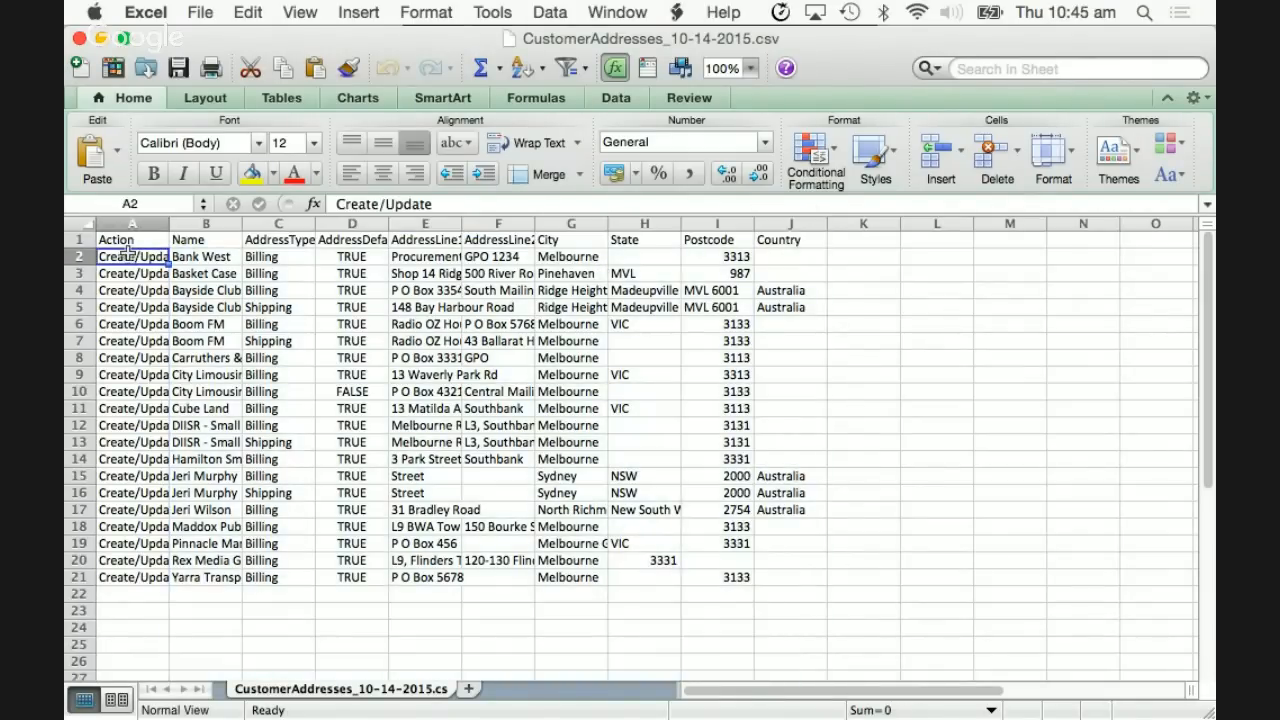
pyautogui.doubleClick(170, 218)
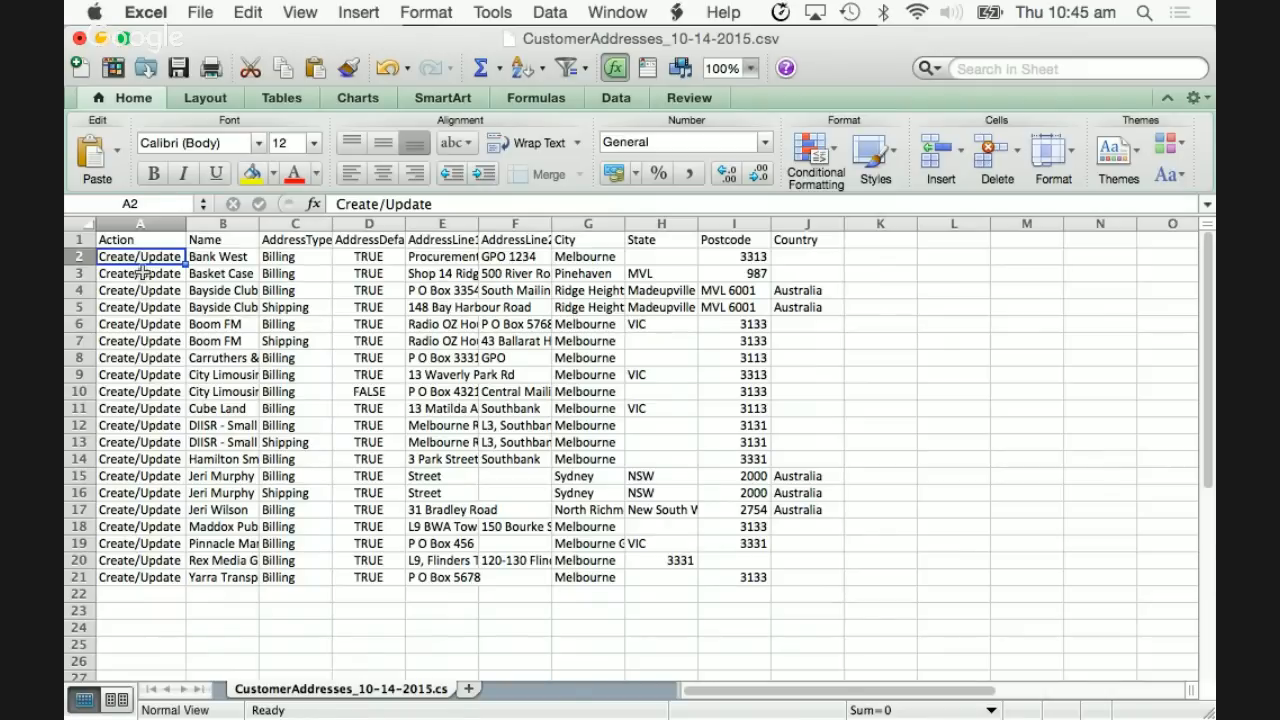
pyautogui.click(140, 341)
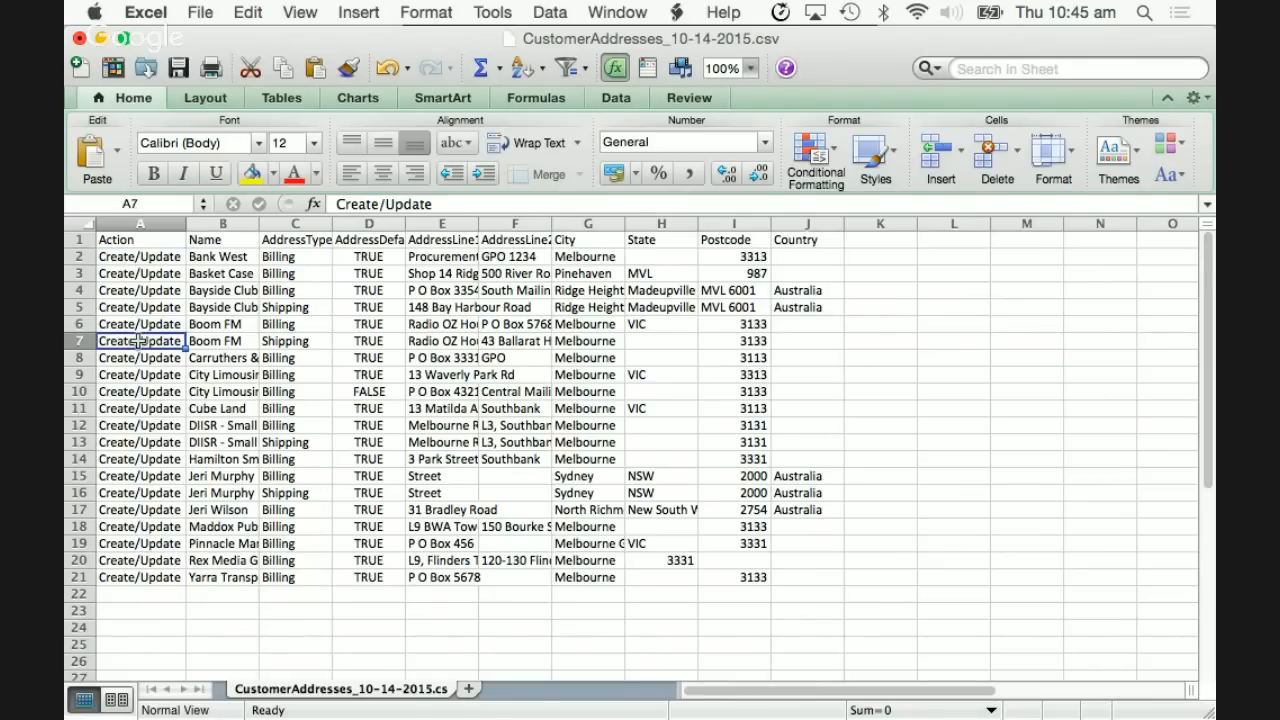
pyautogui.write('Delete')
pyautogui.click(155, 376)
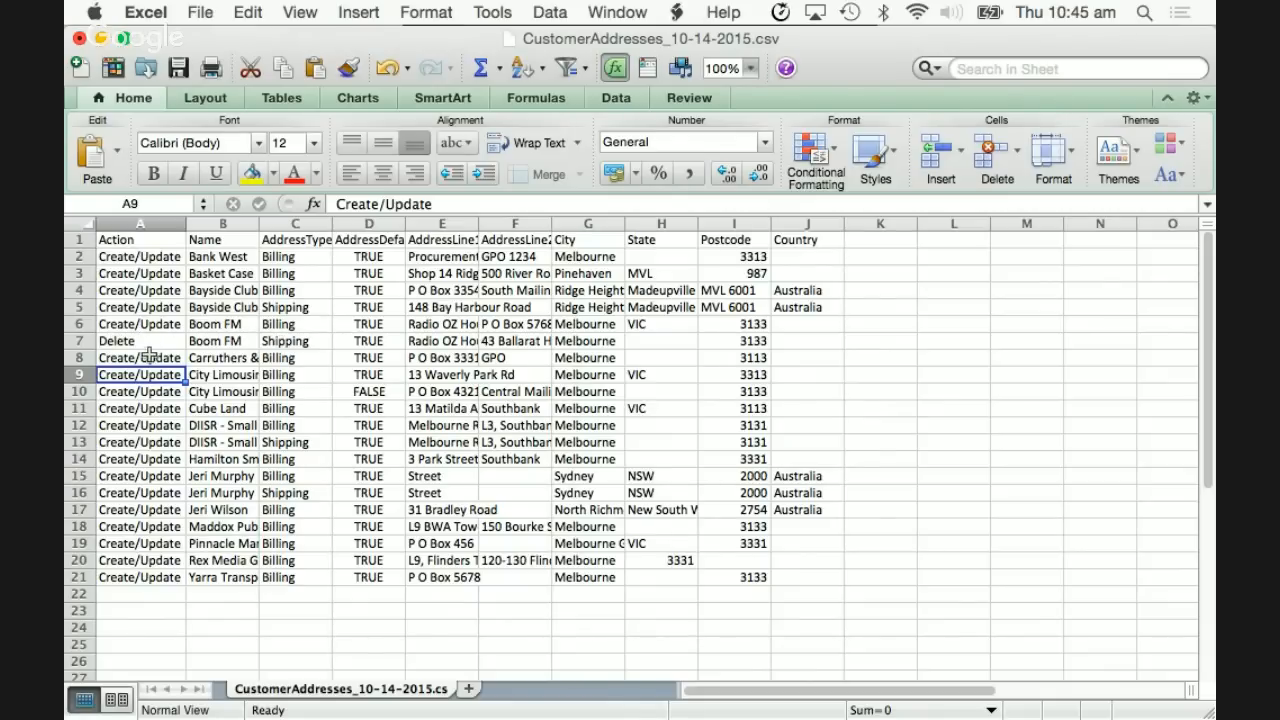
# - Save the file keeping its CSV format, then minimise Excel
pyautogui.click(178, 68)
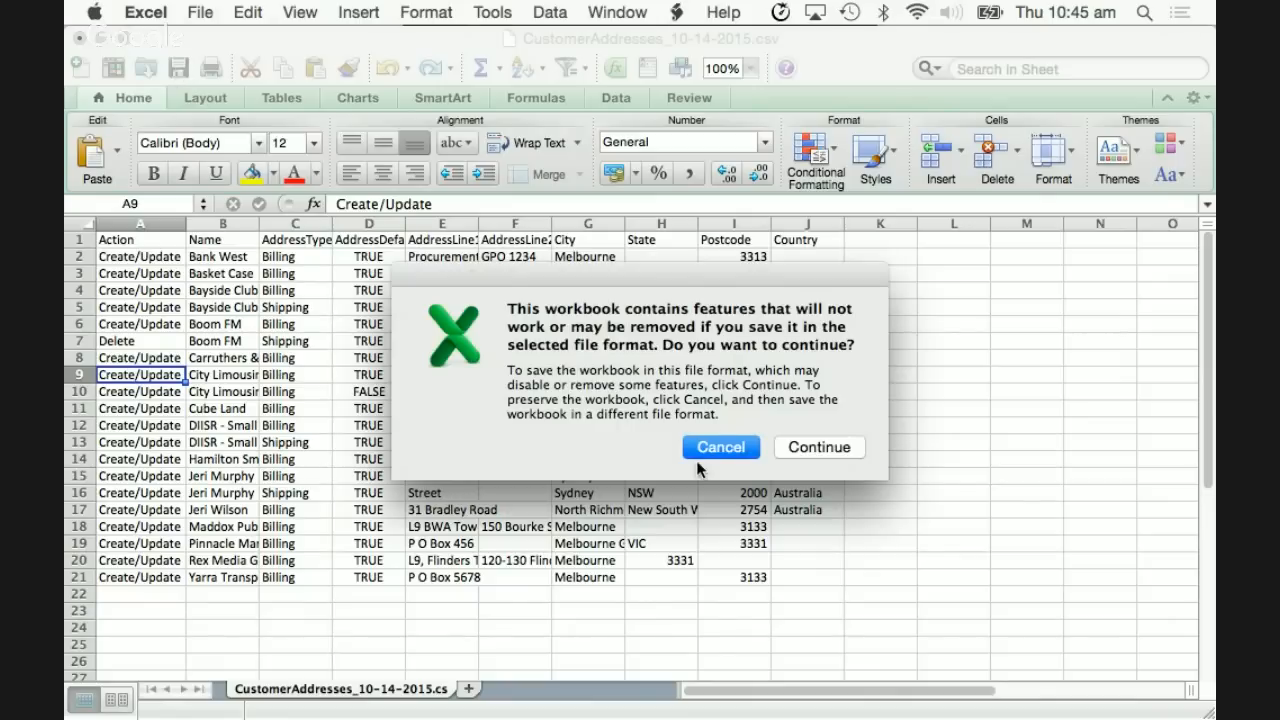
pyautogui.click(830, 448)
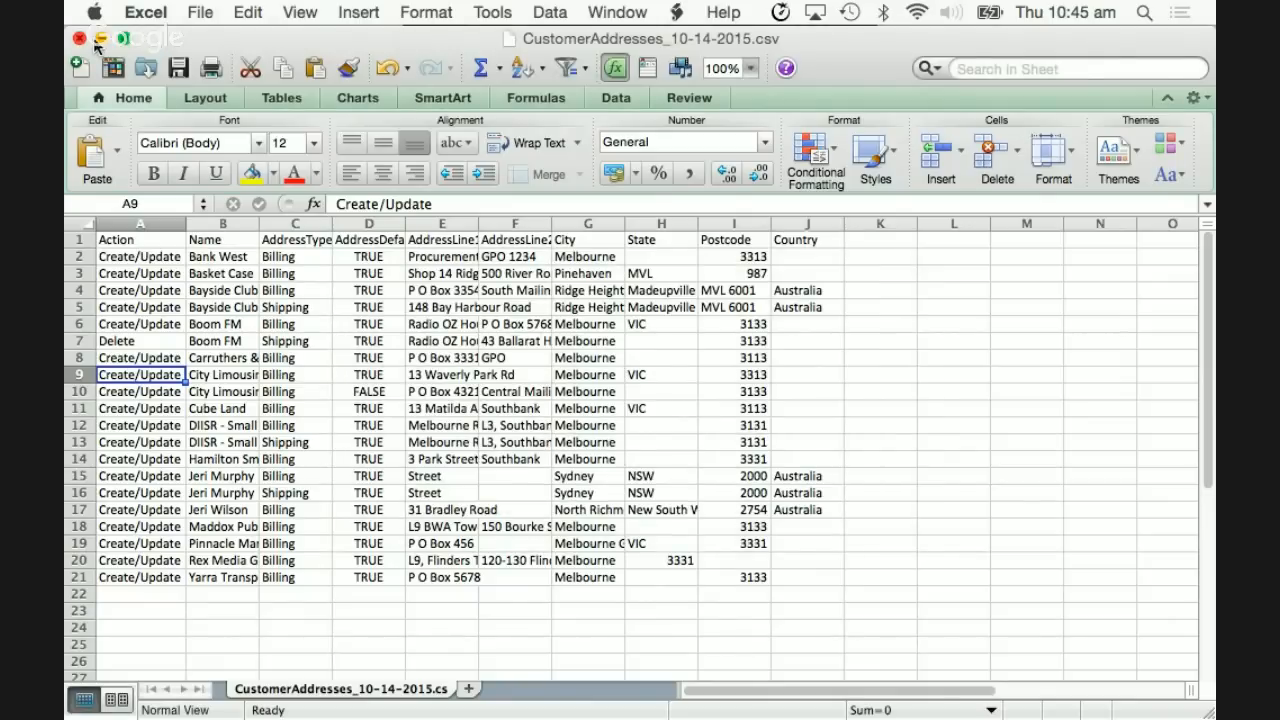
pyautogui.click(101, 38)
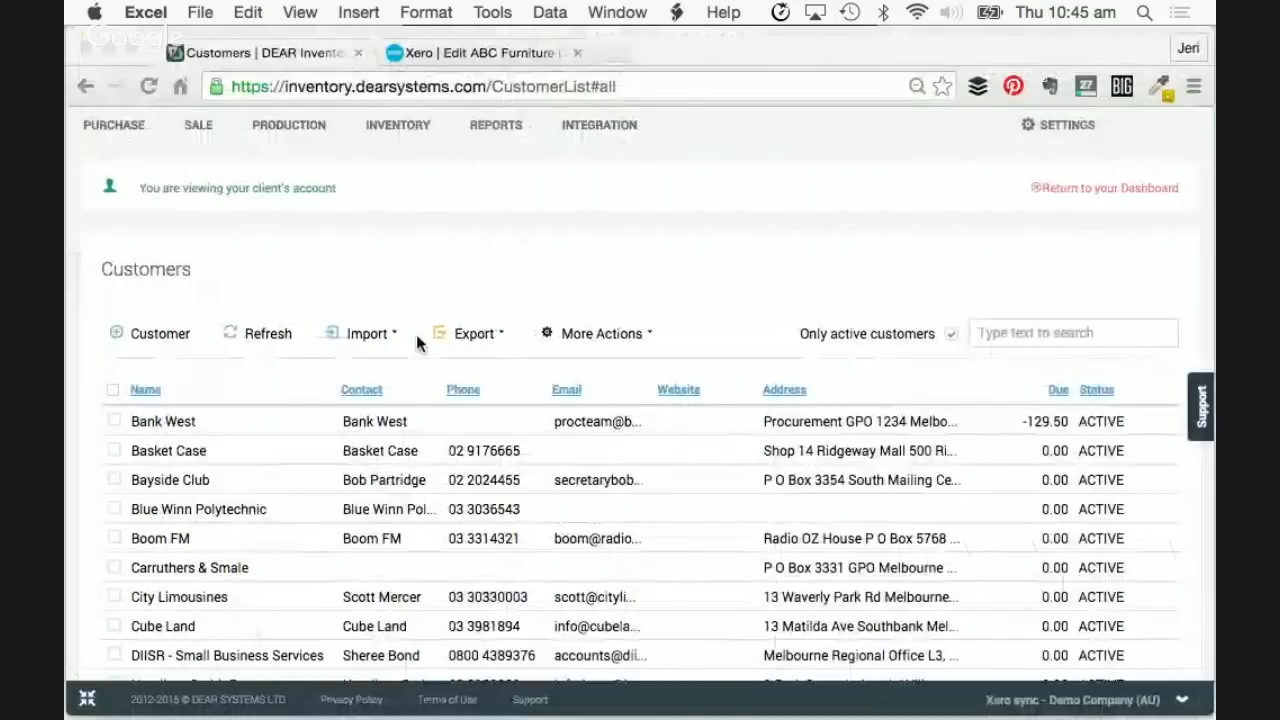
# - Open the Customer Addresses import page from the Customers list
pyautogui.click(378, 334)
pyautogui.click(391, 339)
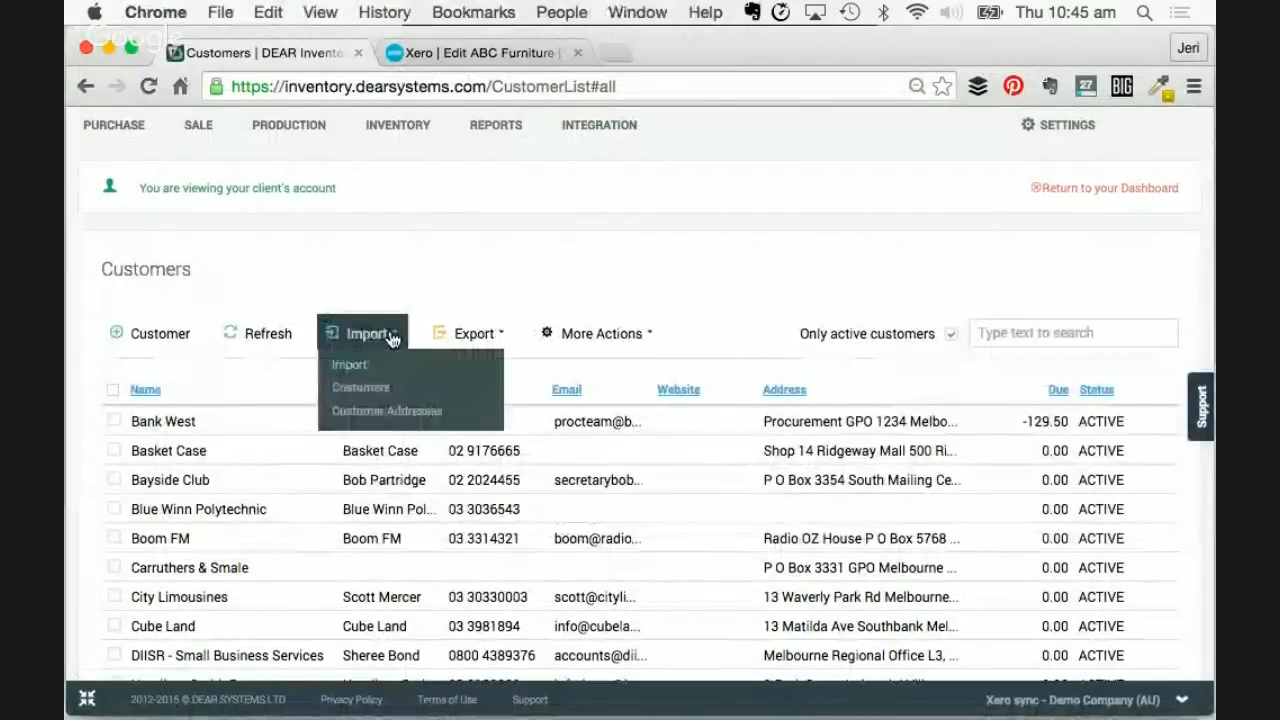
pyautogui.click(378, 413)
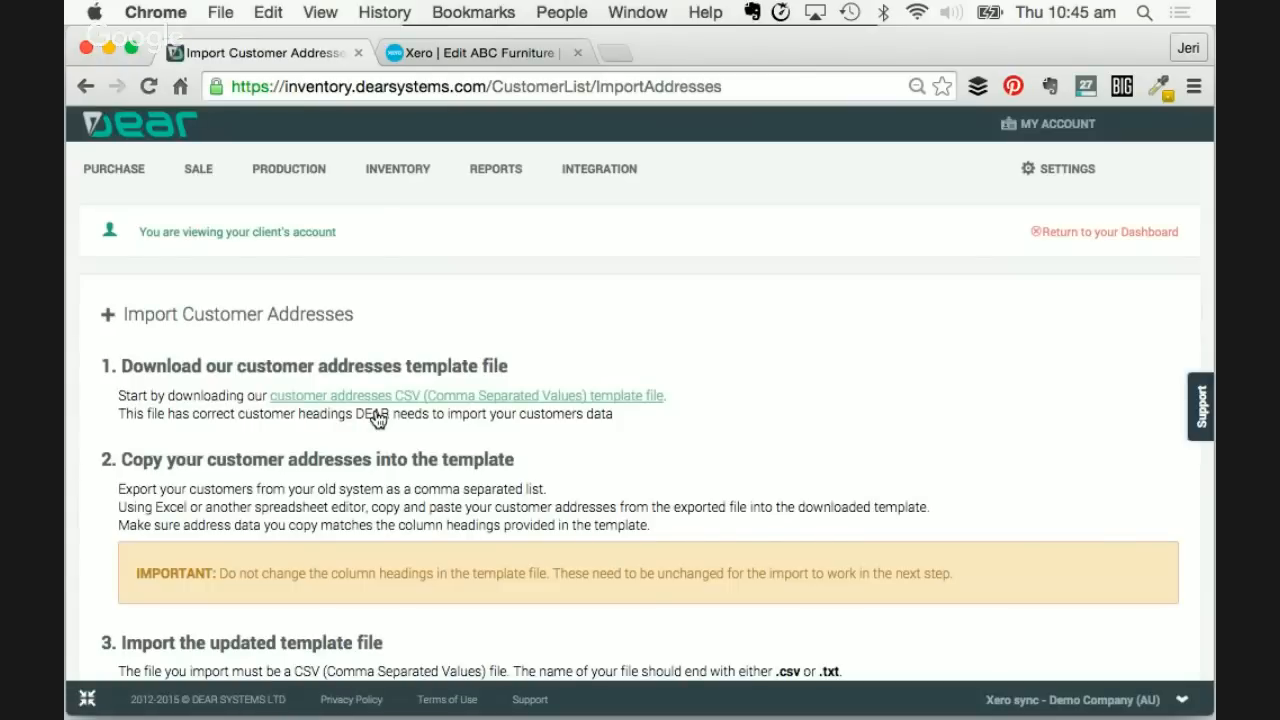
pyautogui.scroll(-3, 370, 484)
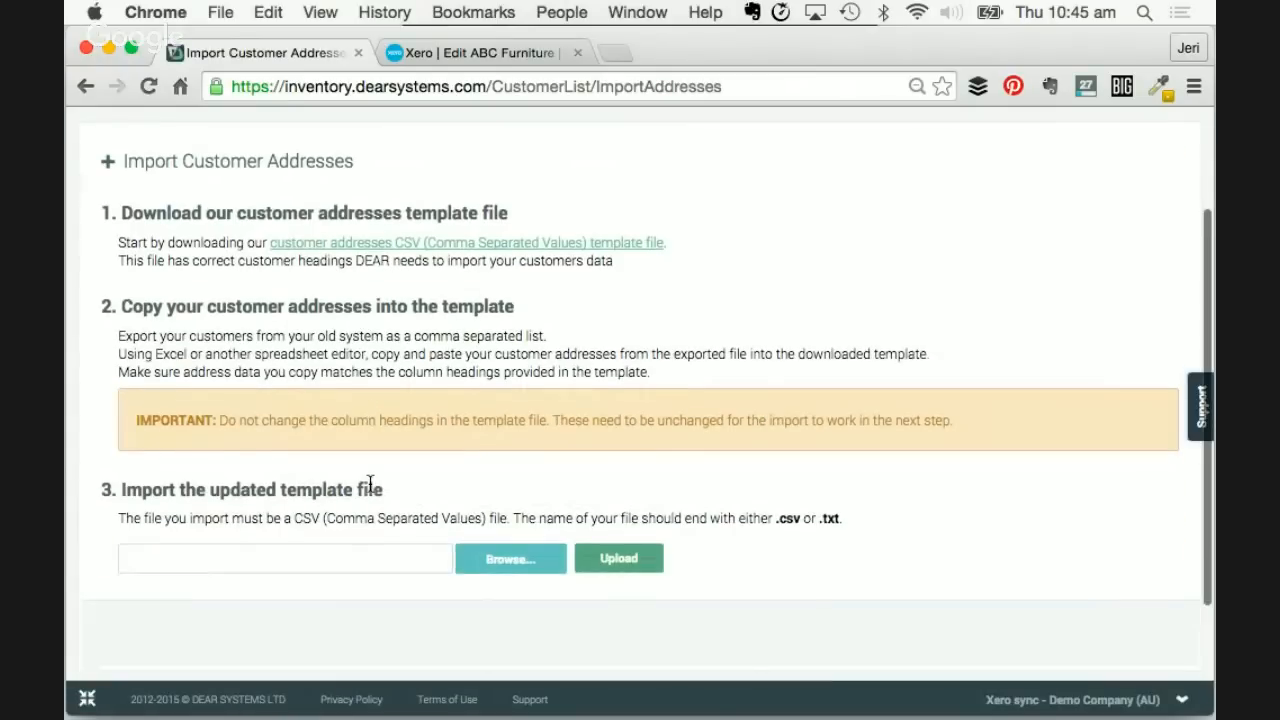
# - Upload the edited CustomerAddresses_10-14-2015.csv from Downloads and confirm the import succeeded
pyautogui.click(504, 557)
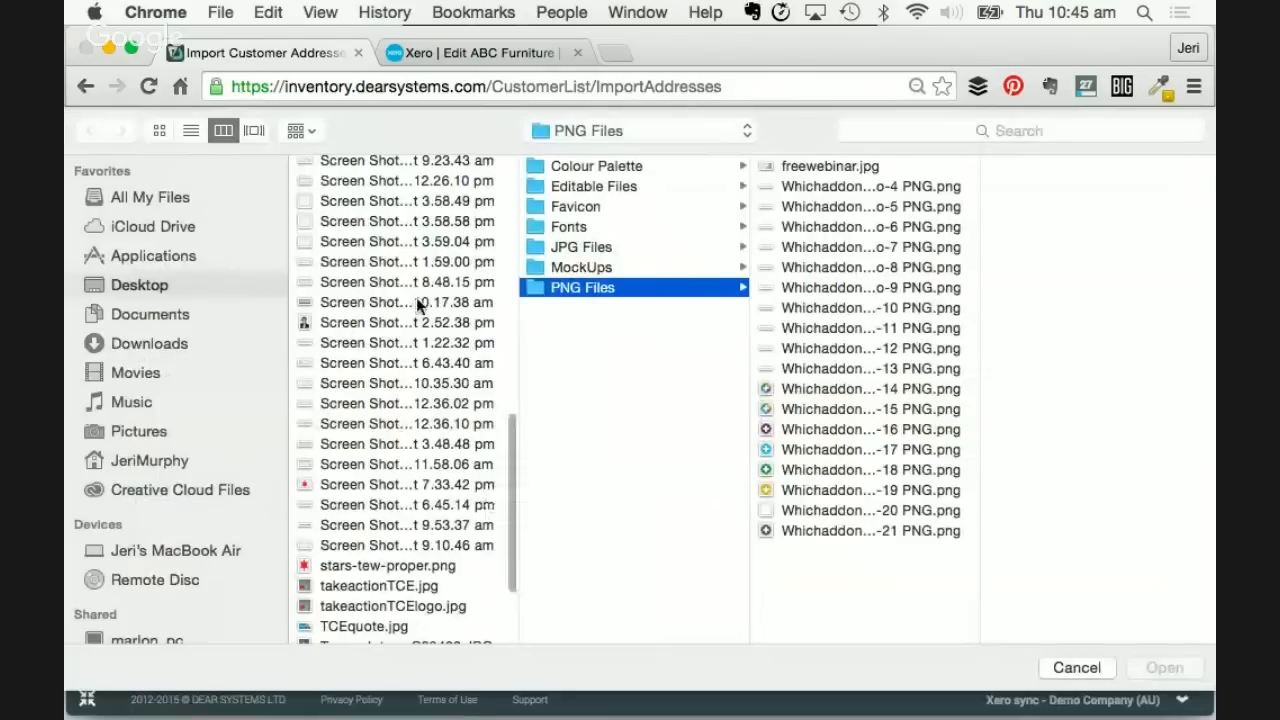
pyautogui.click(145, 345)
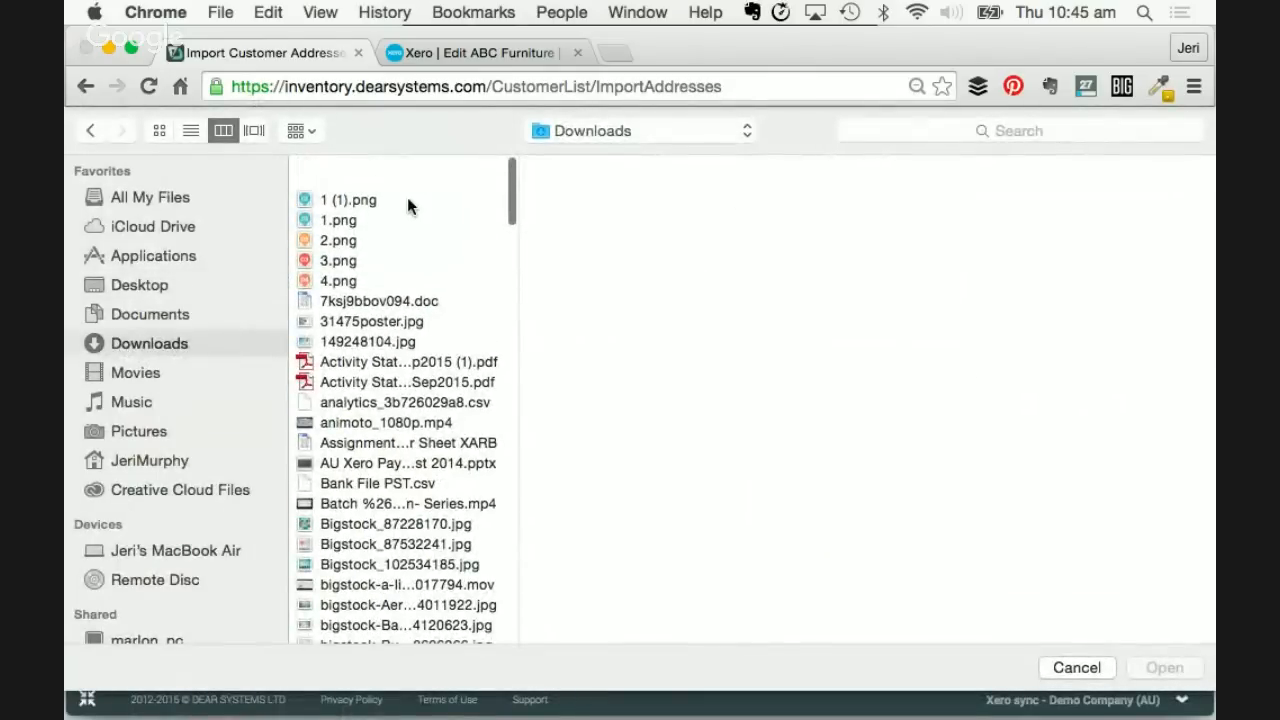
pyautogui.click(182, 133)
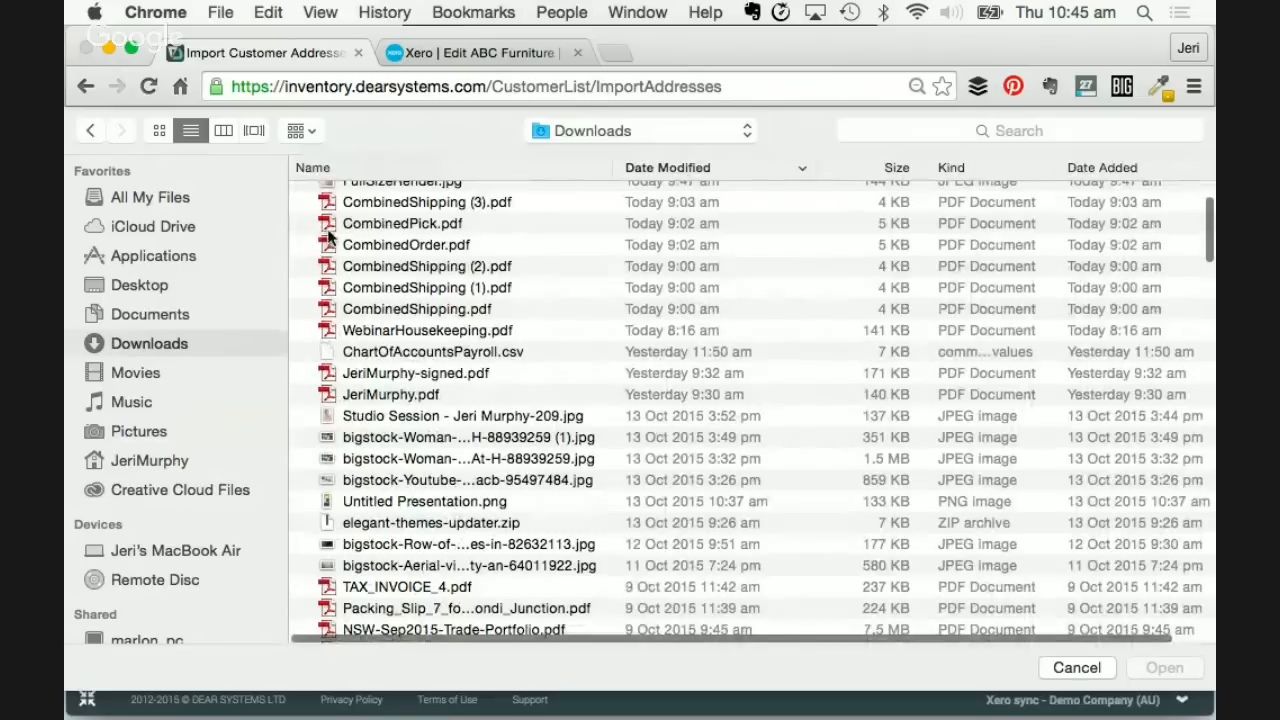
pyautogui.scroll(2, 330, 237)
pyautogui.doubleClick(345, 192)
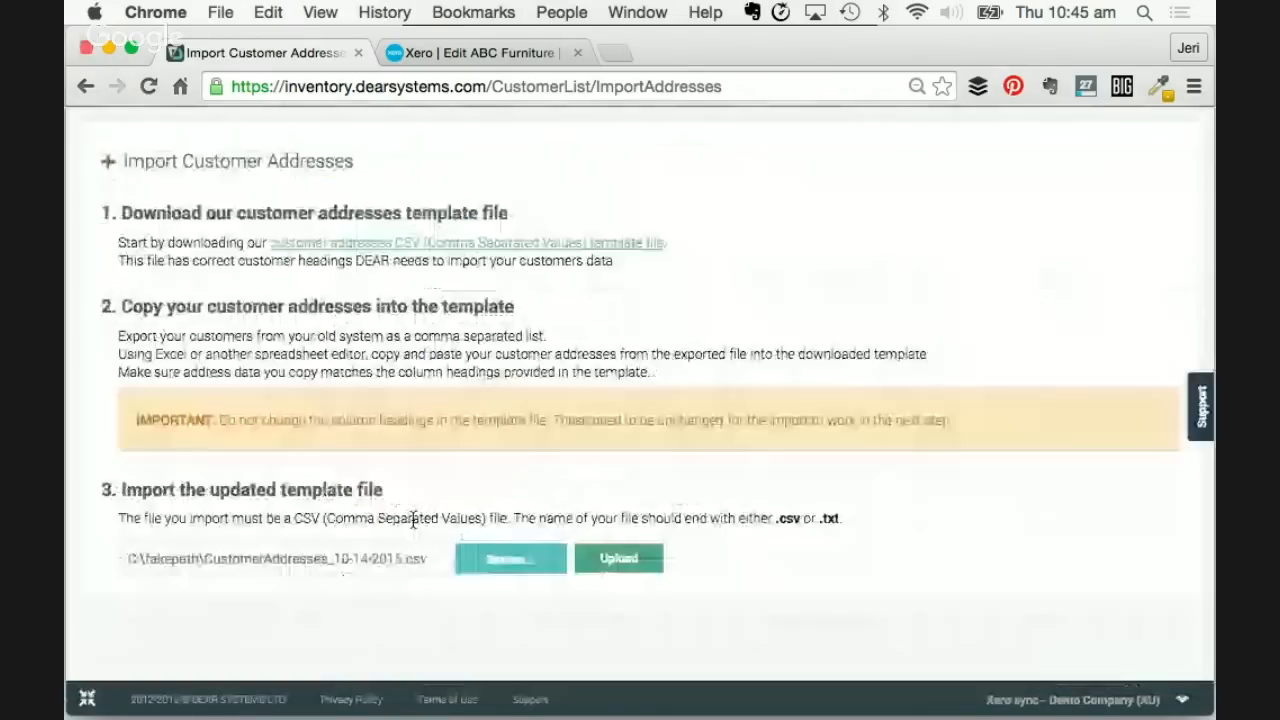
pyautogui.click(612, 558)
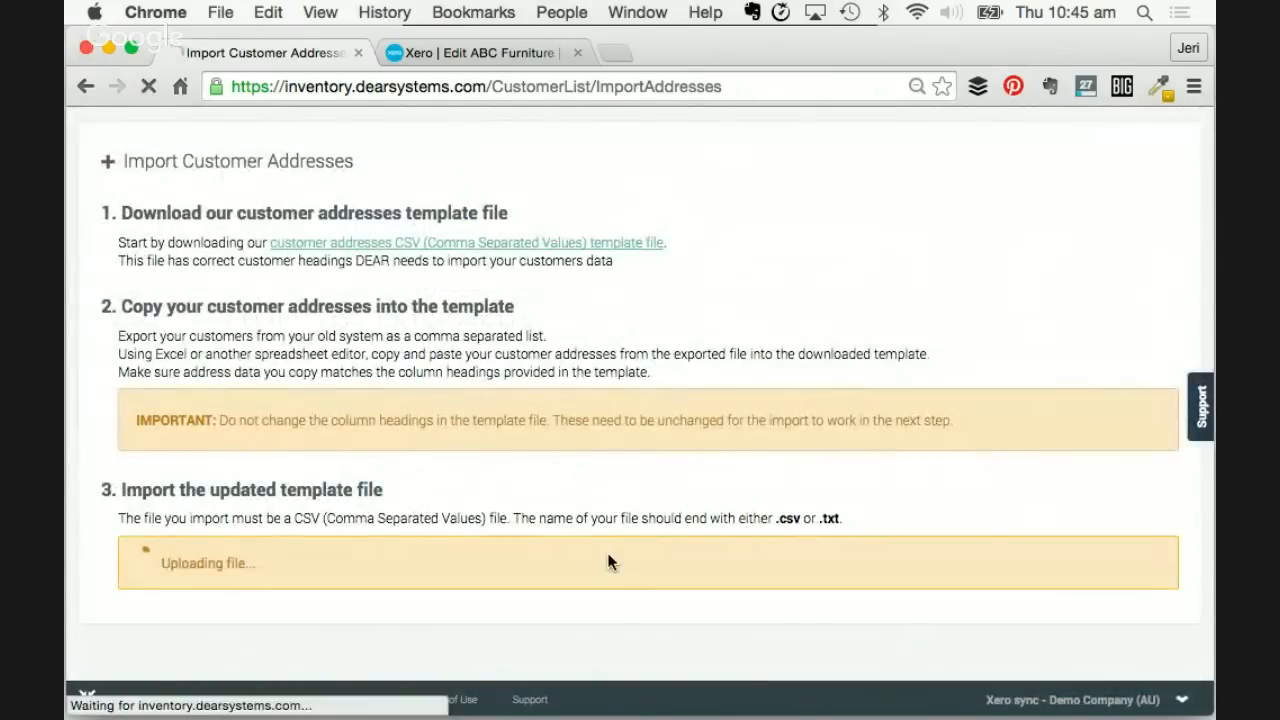
pyautogui.scroll(-5, 612, 562)
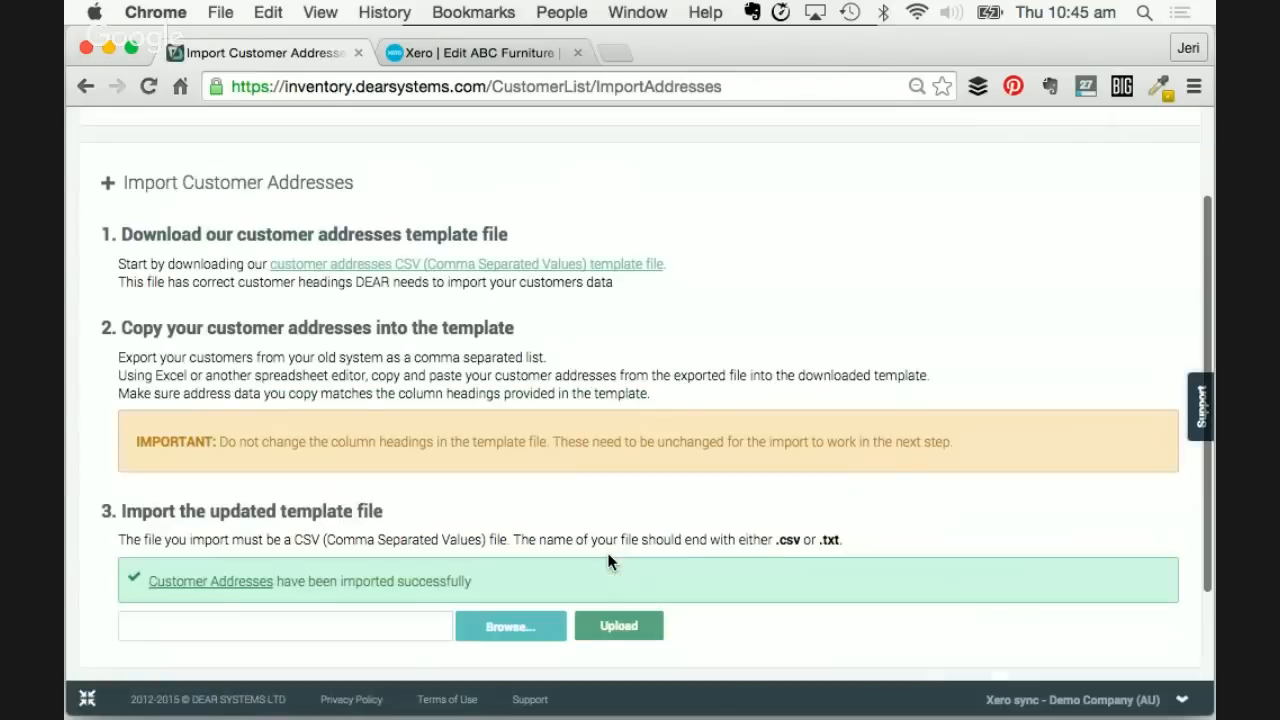
pyautogui.scroll(5, 240, 400)
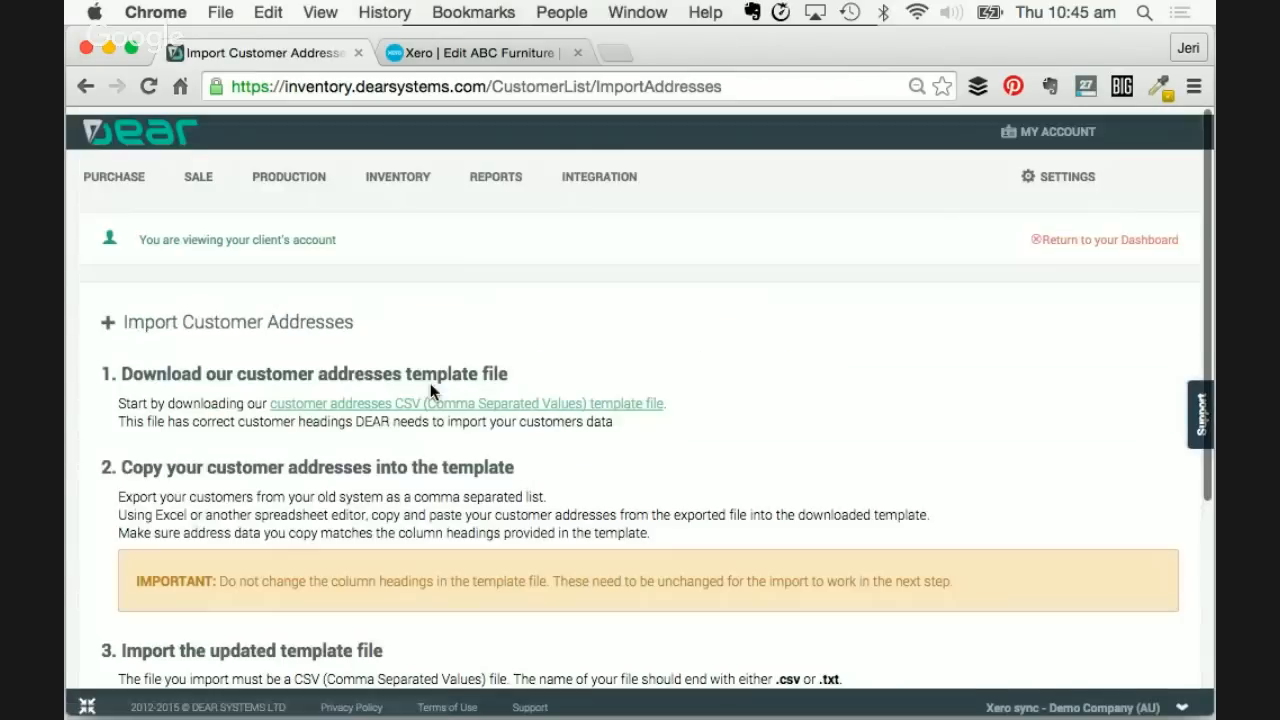
# - Open the Boom FM customer record from Sale > Customers > View All
pyautogui.moveTo(196, 172)
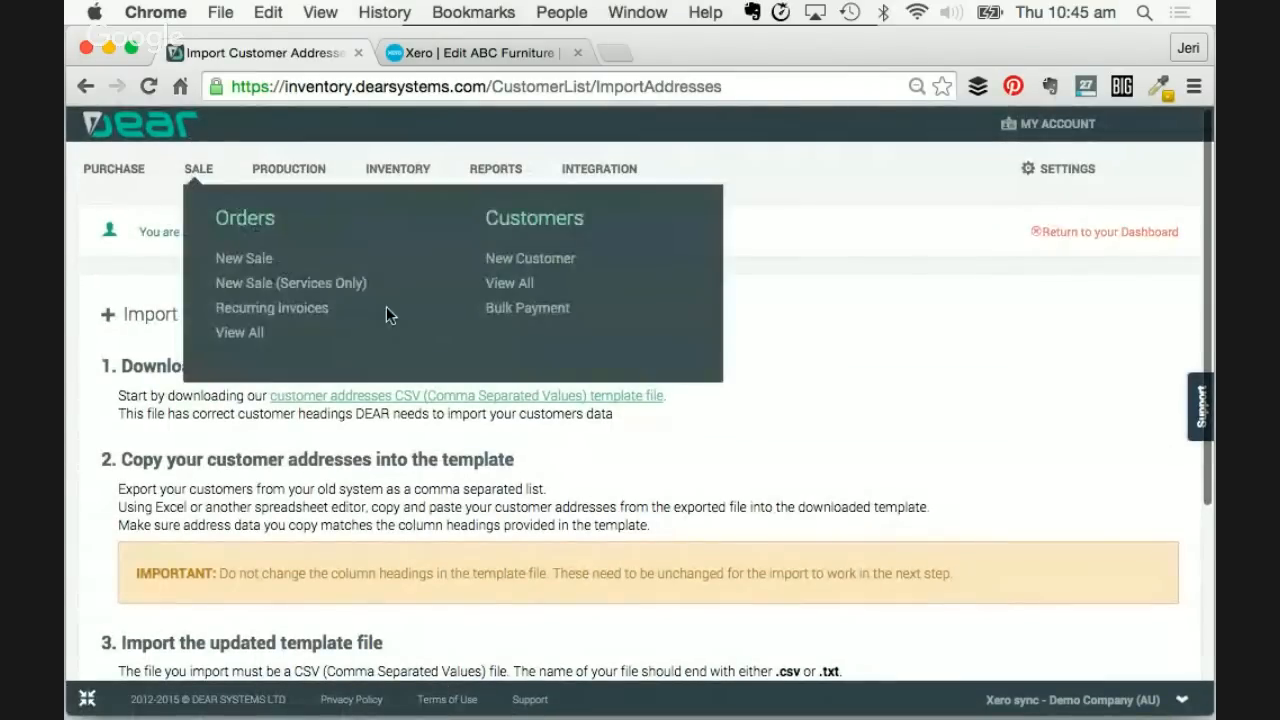
pyautogui.click(500, 291)
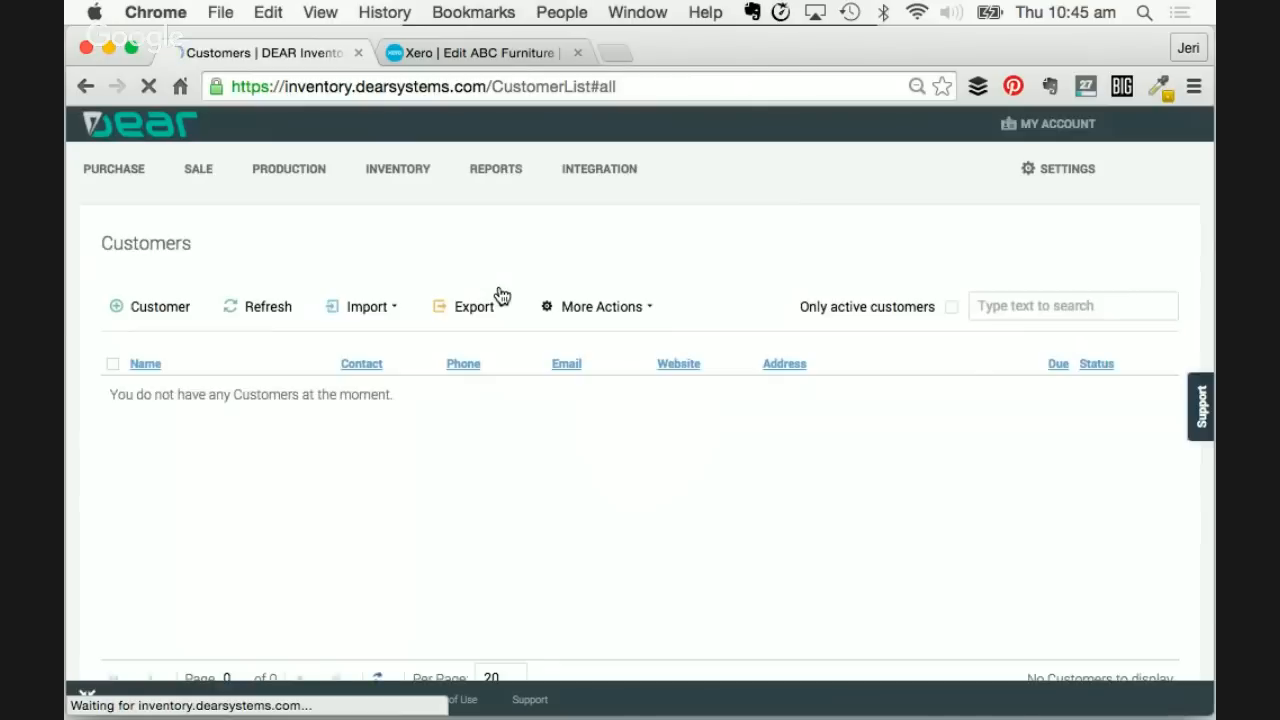
pyautogui.scroll(-5, 355, 360)
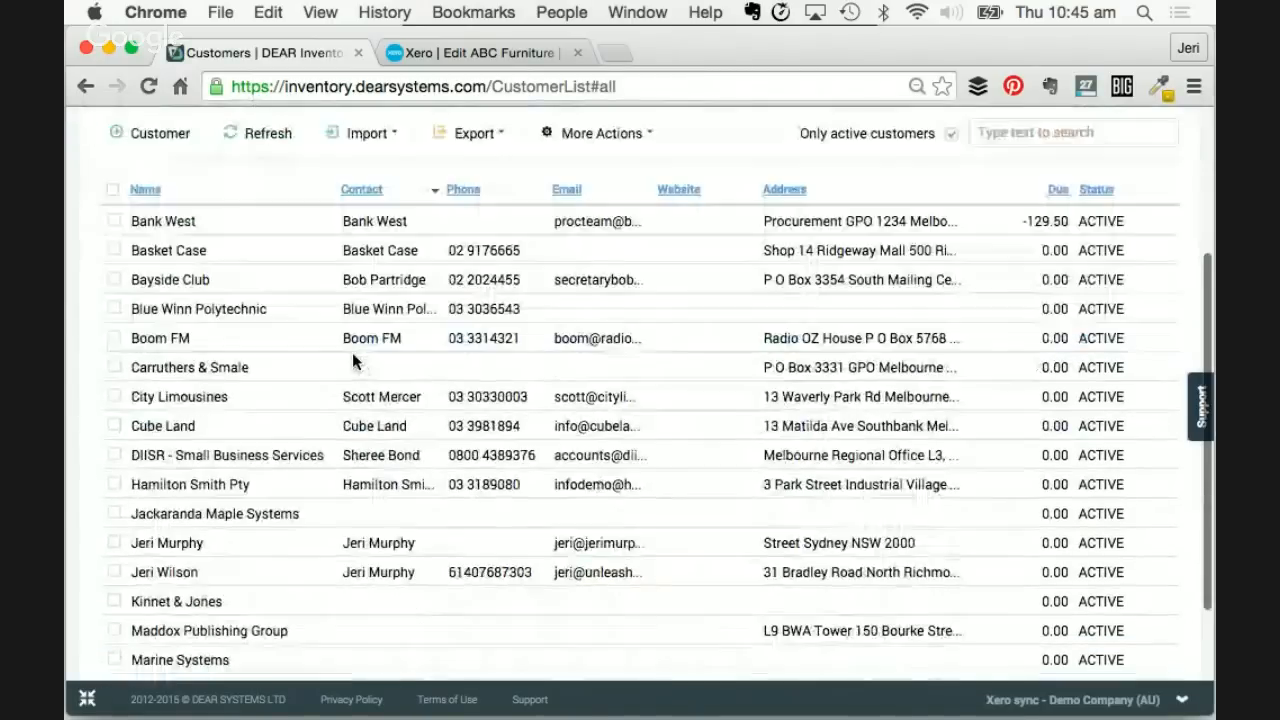
pyautogui.click(184, 338)
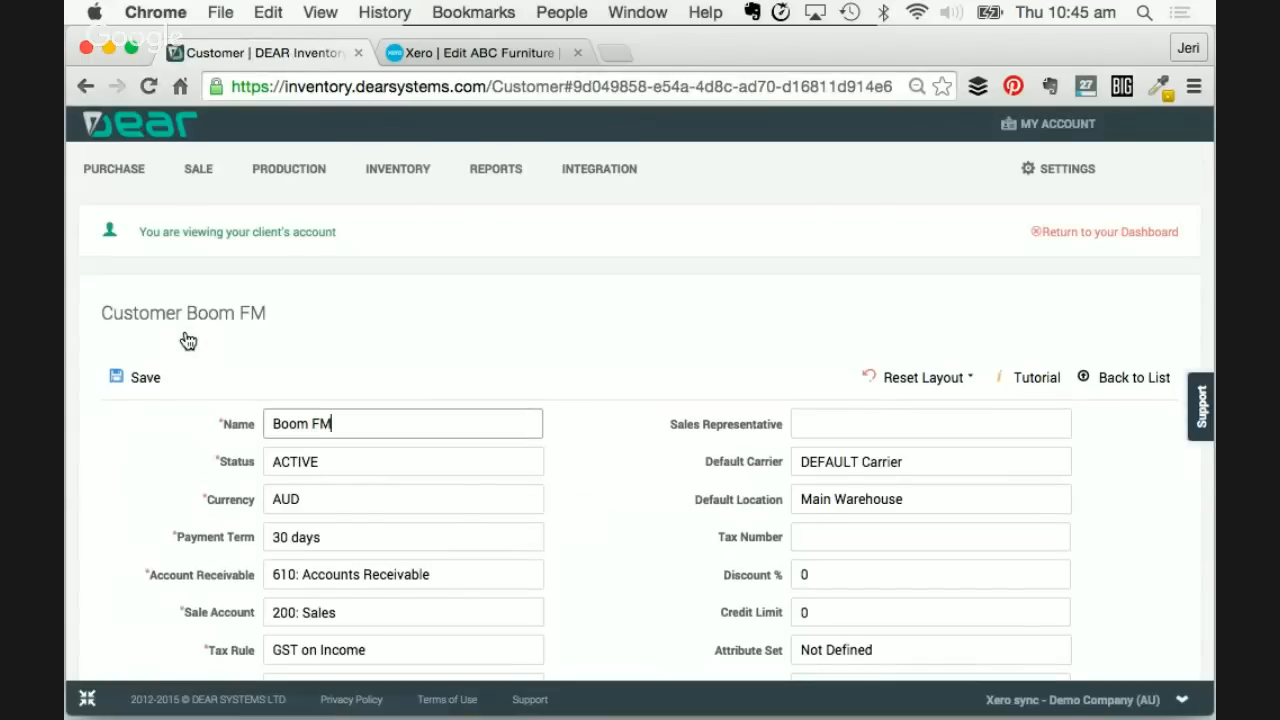
# - Review Boom FM's addresses, confirming only the Radio OZ House billing address remains
pyautogui.scroll(-1, 349, 438)
pyautogui.scroll(-8, 345, 430)
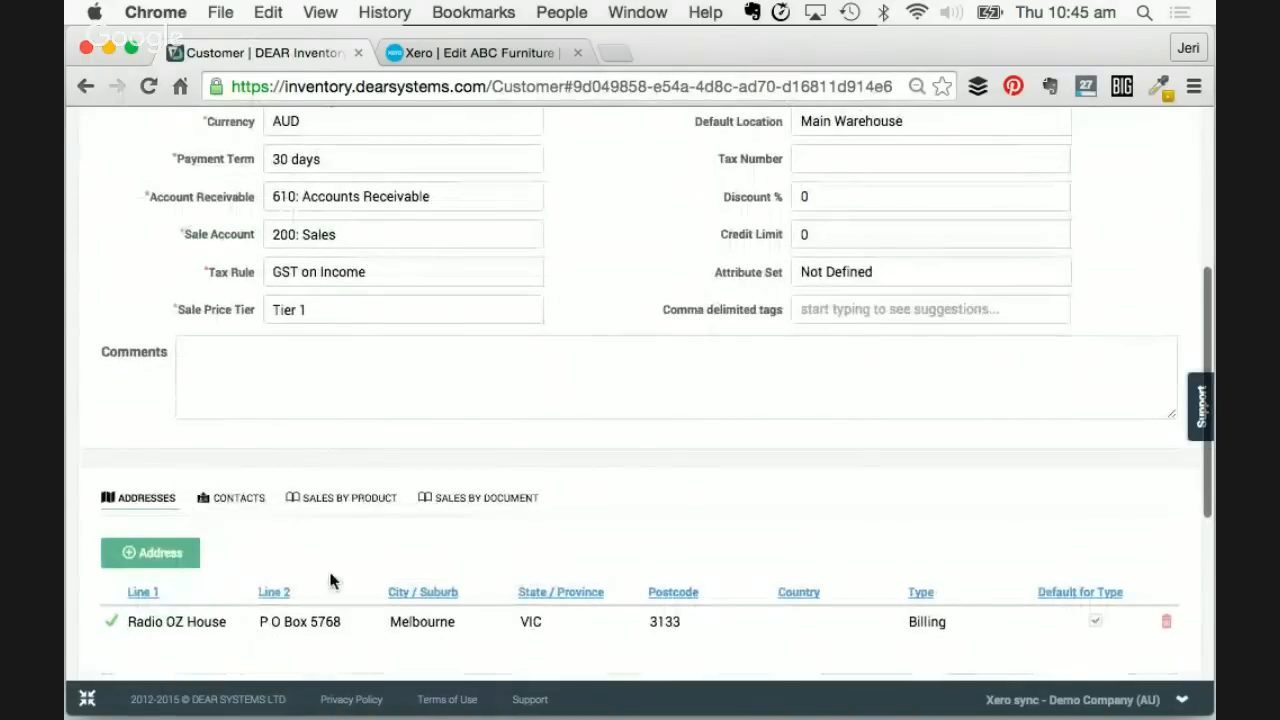
pyautogui.scroll(-6, 330, 580)
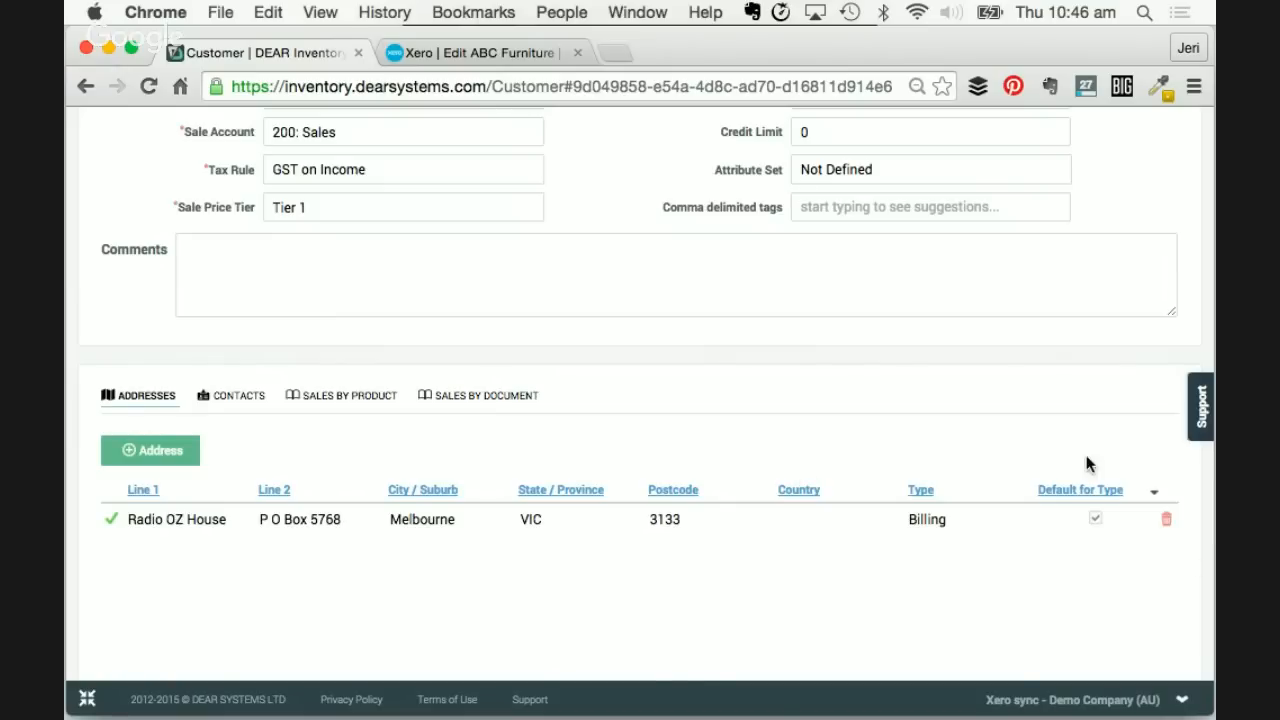
pyautogui.scroll(2, 1086, 386)
pyautogui.scroll(2, 1088, 388)
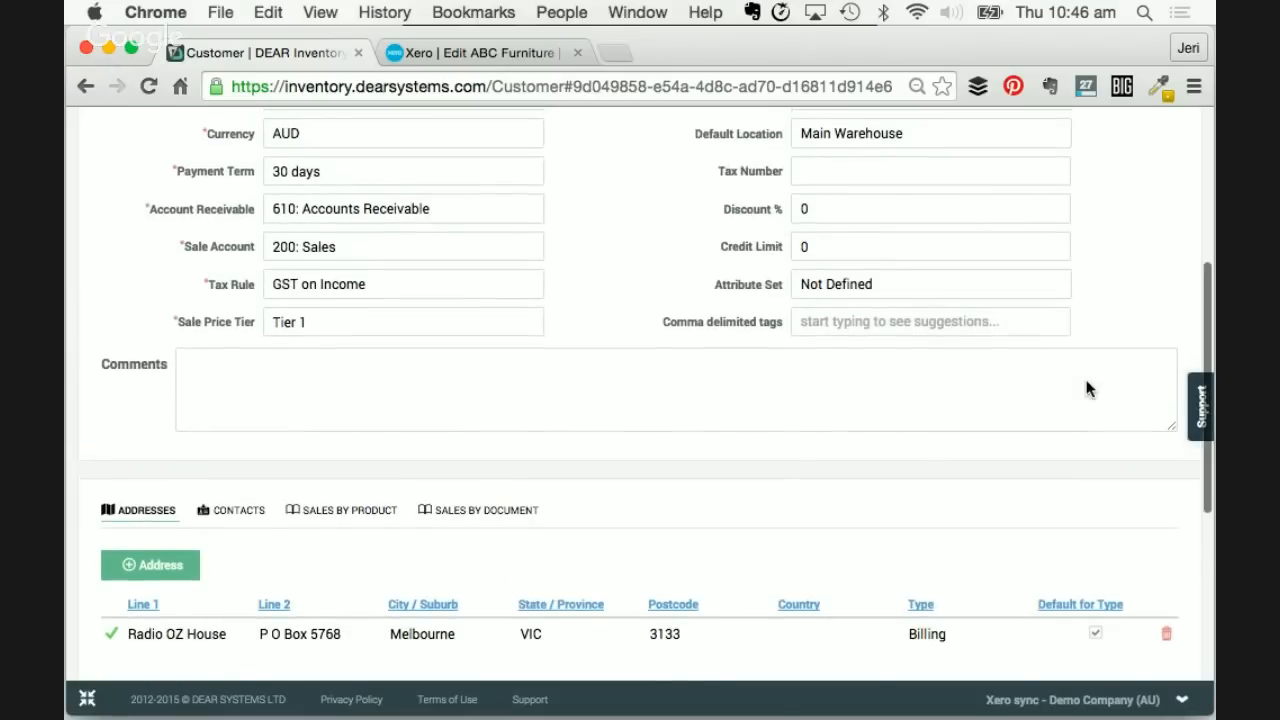
pyautogui.scroll(5, 1086, 386)
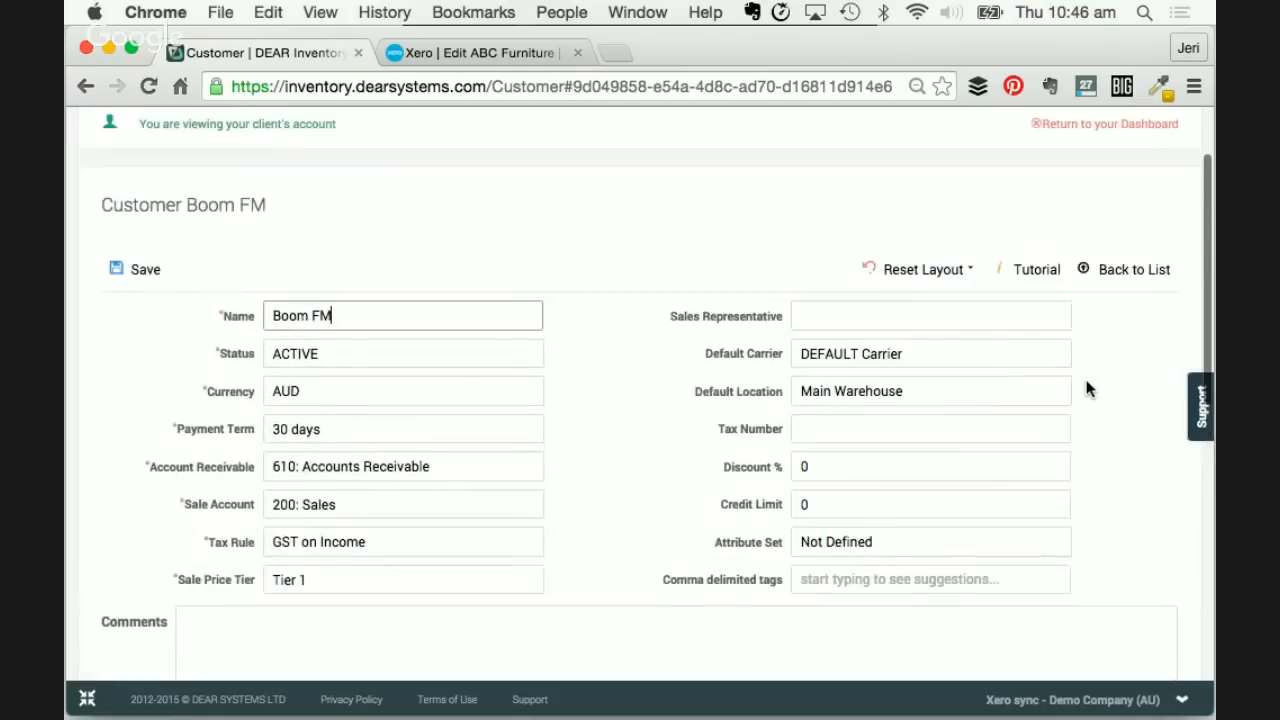
# - Open General Settings and scroll to the sale process options, with Picking, Packing and Shipping set to Manual
pyautogui.moveTo(1055, 172)
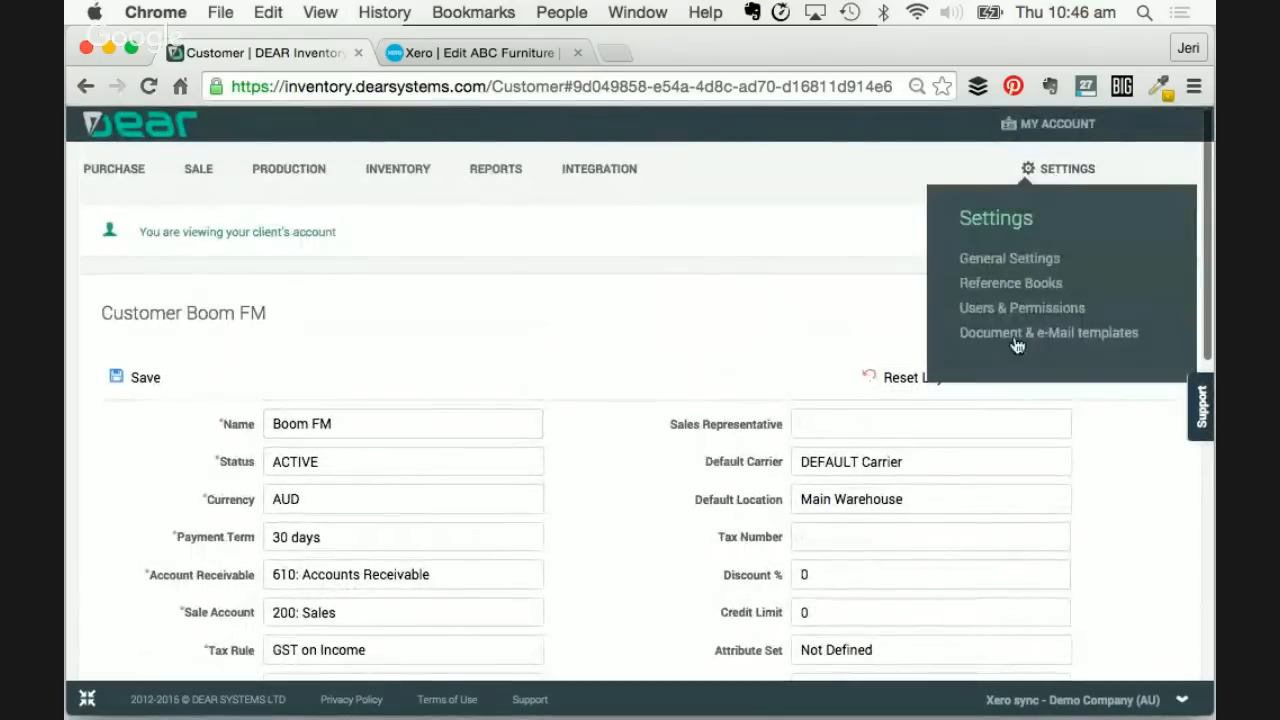
pyautogui.click(995, 262)
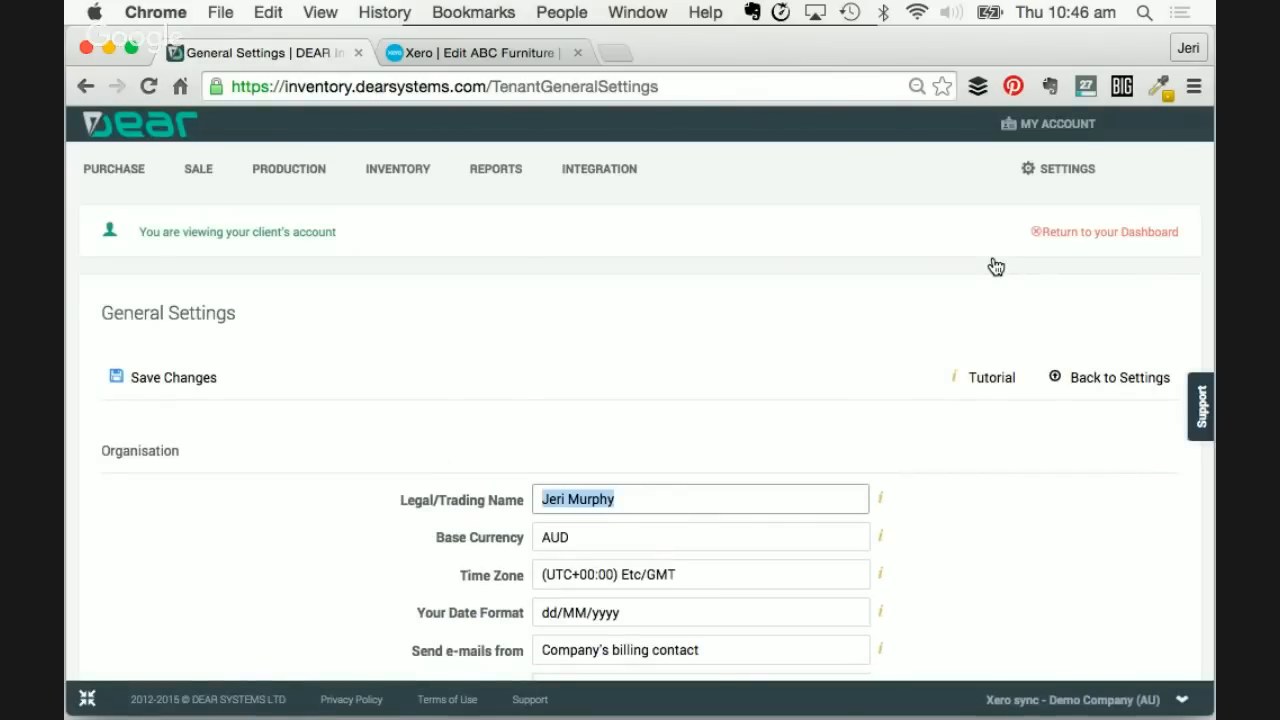
pyautogui.scroll(-3, 838, 432)
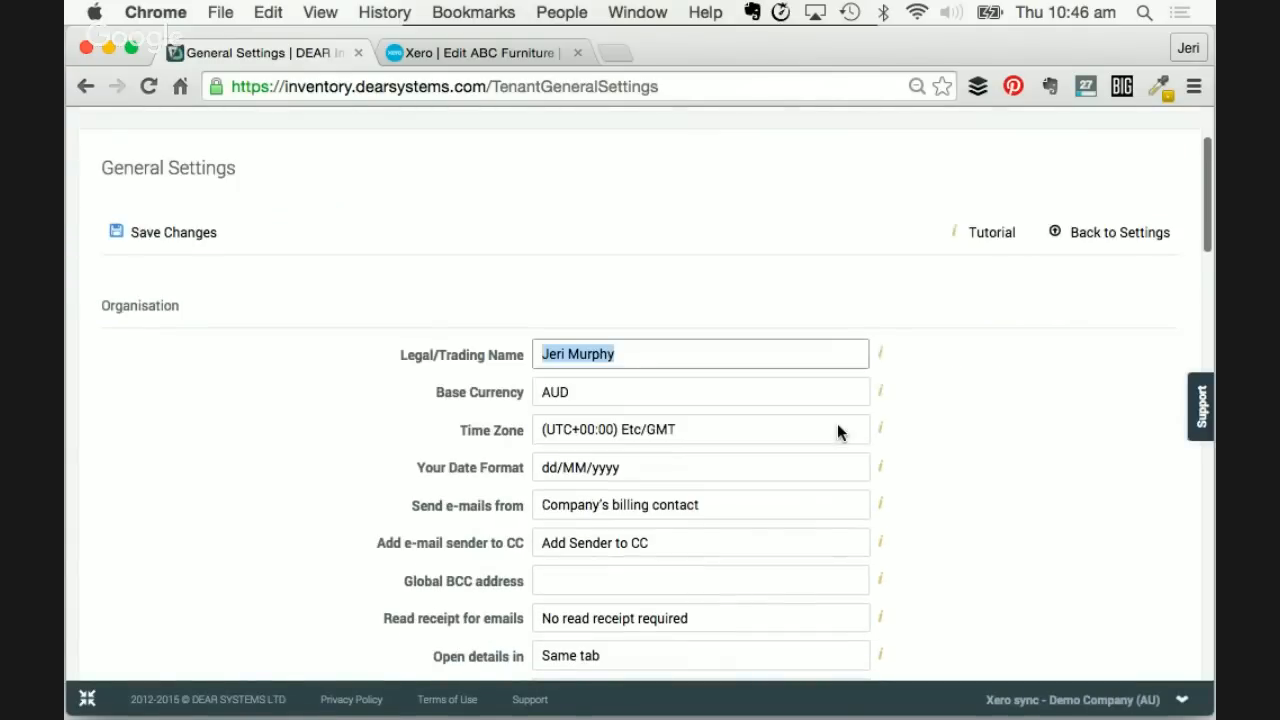
pyautogui.scroll(-2, 960, 477)
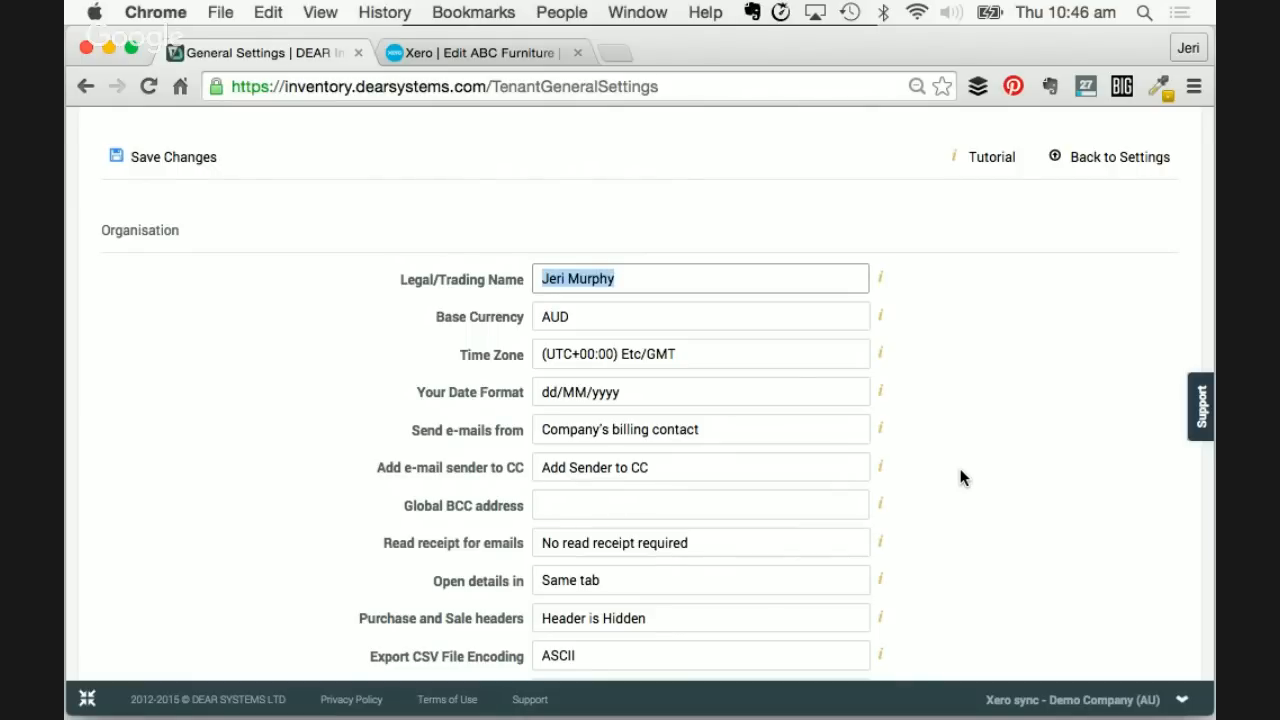
pyautogui.scroll(-10, 960, 477)
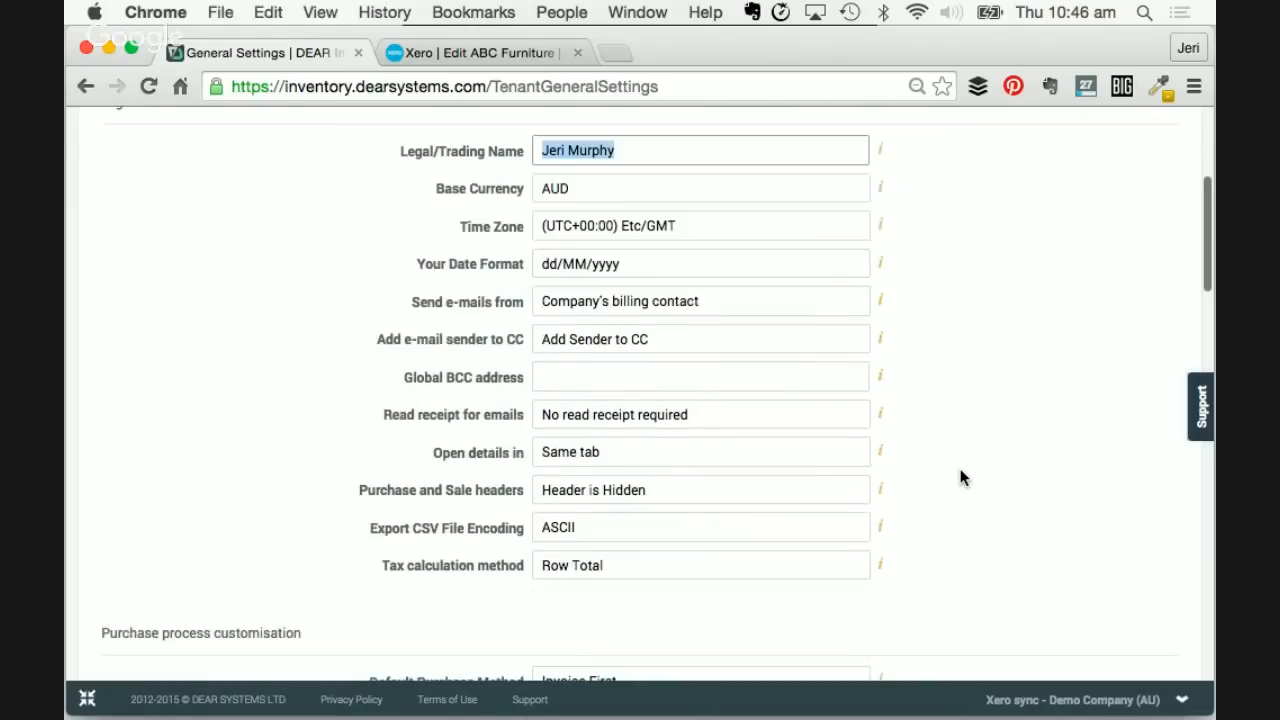
pyautogui.scroll(-5, 960, 477)
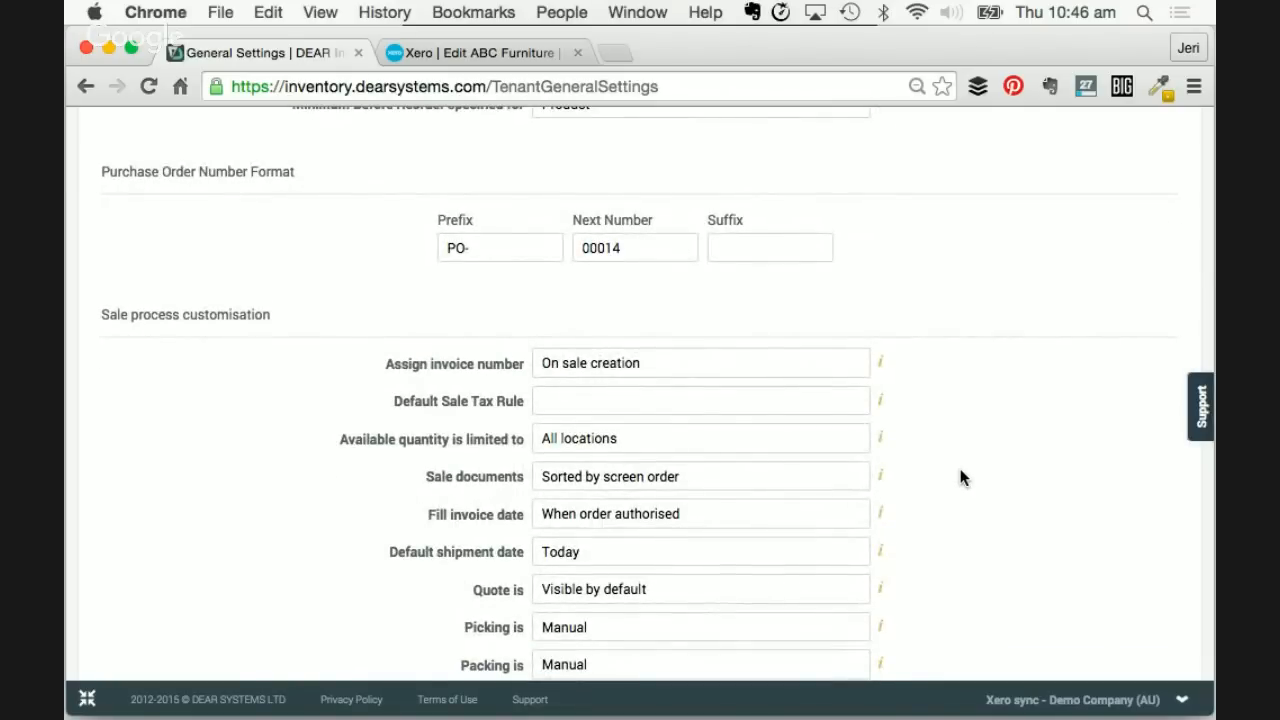
pyautogui.scroll(-2, 960, 477)
pyautogui.scroll(-3, 960, 477)
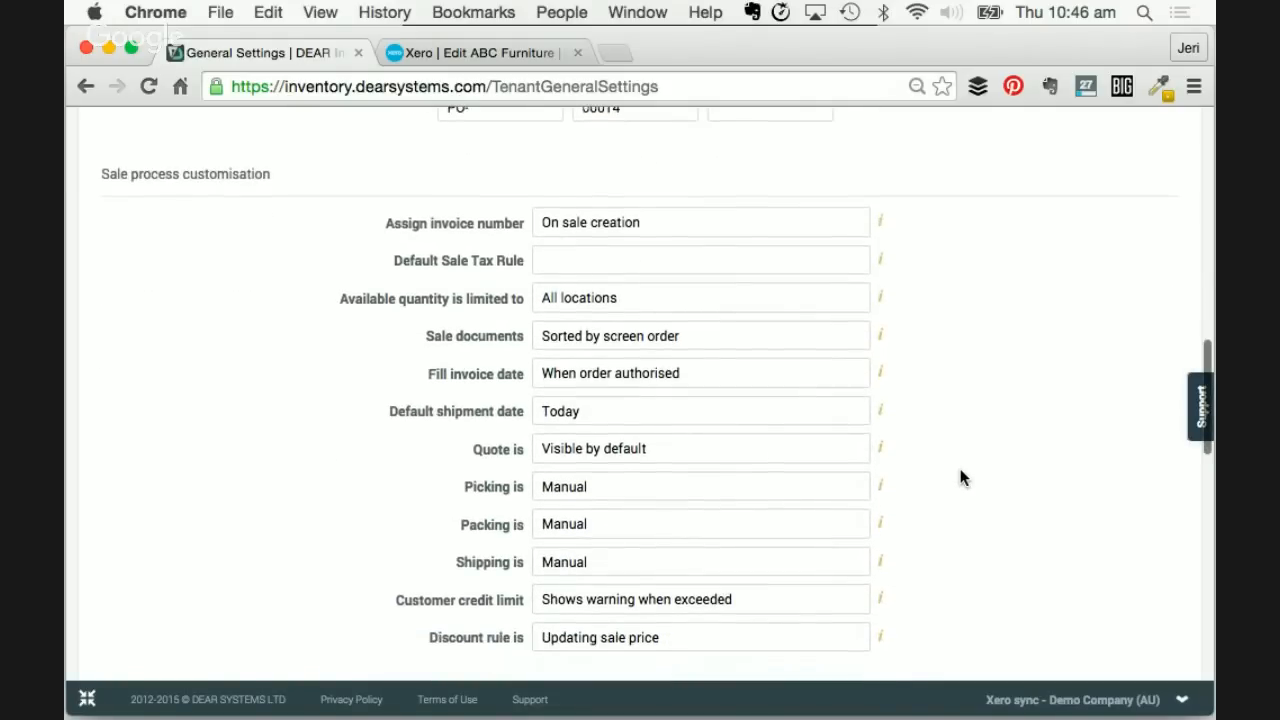
pyautogui.scroll(-1, 958, 468)
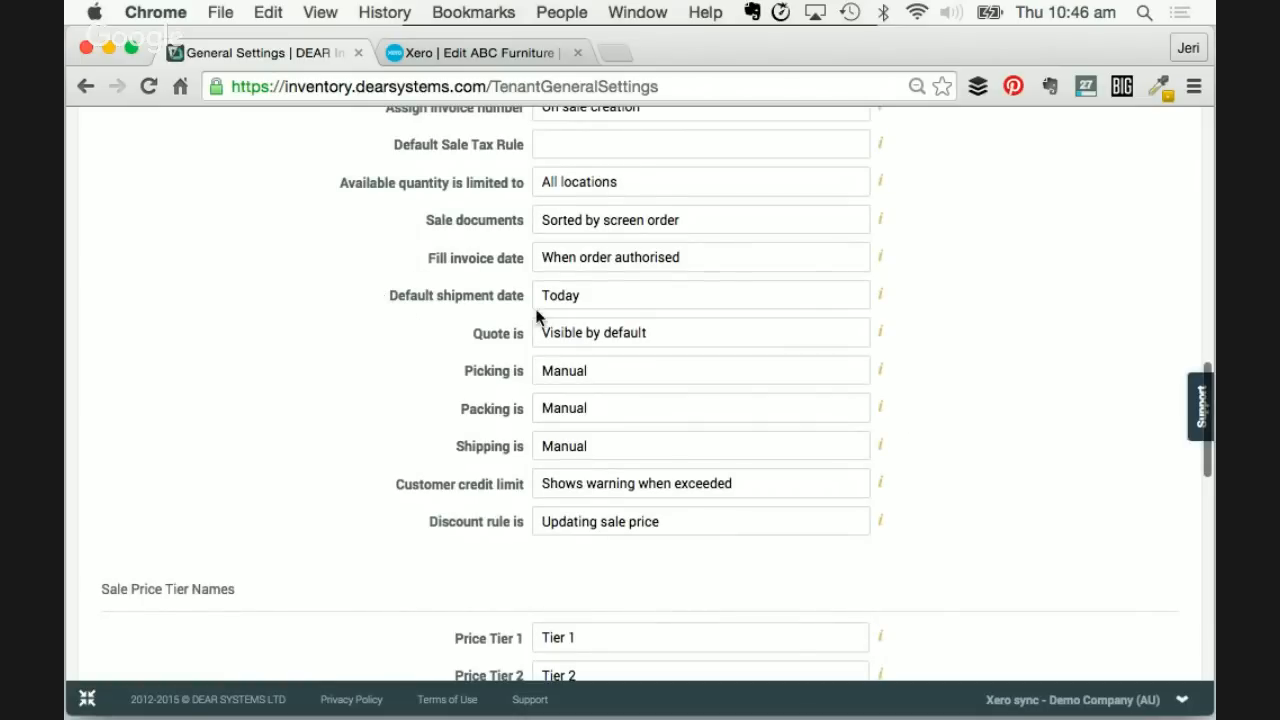
pyautogui.scroll(3, 509, 306)
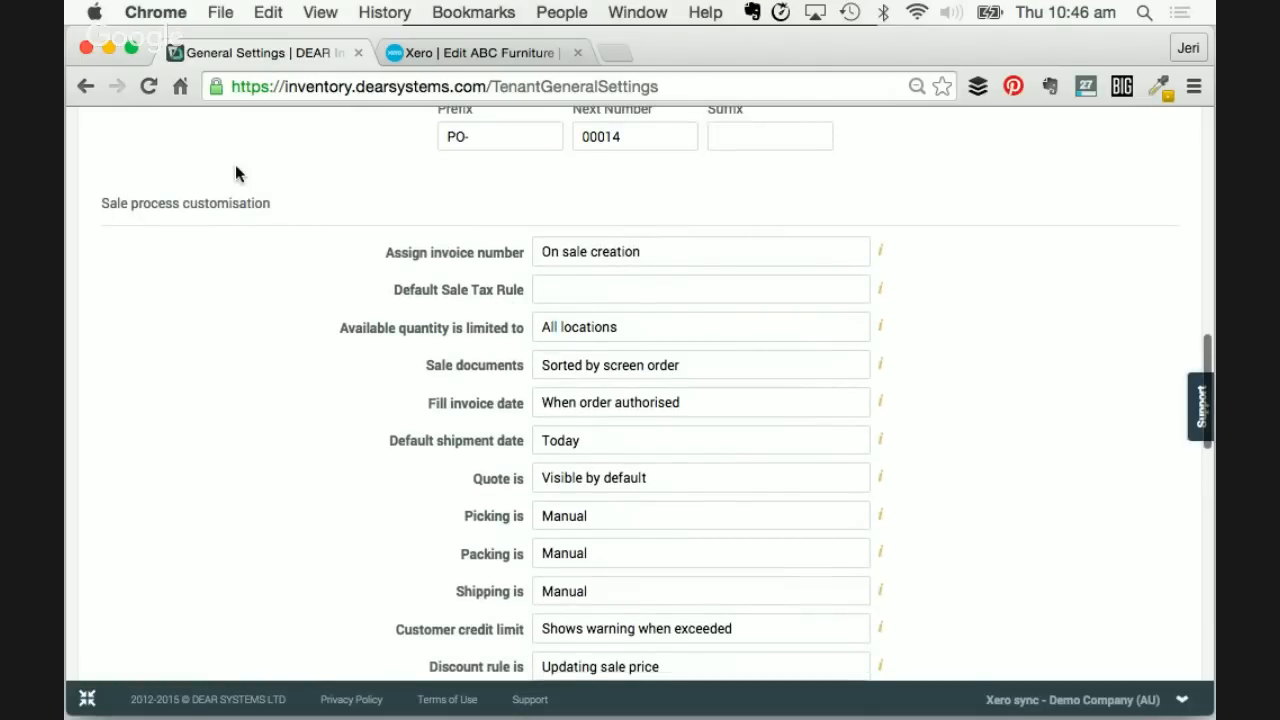
pyautogui.scroll(-1, 440, 345)
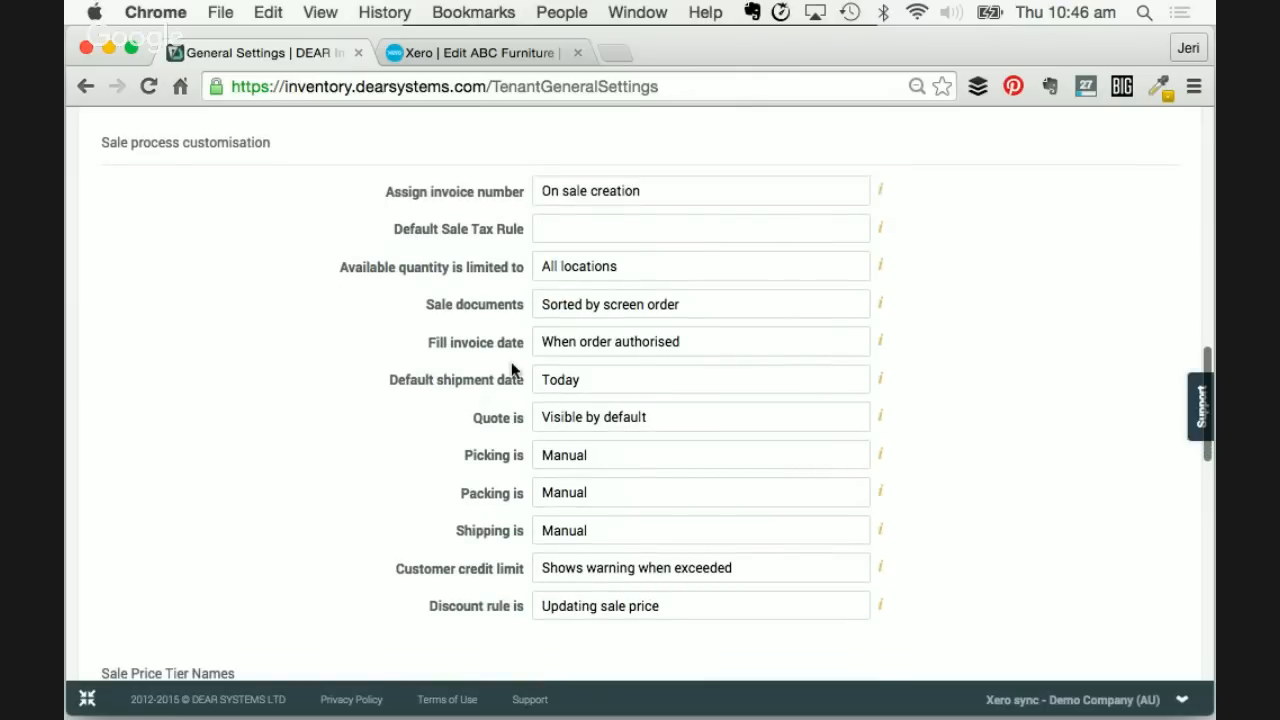
# - Change Default shipment date from today to 'The same as Invoice date'
pyautogui.click(623, 378)
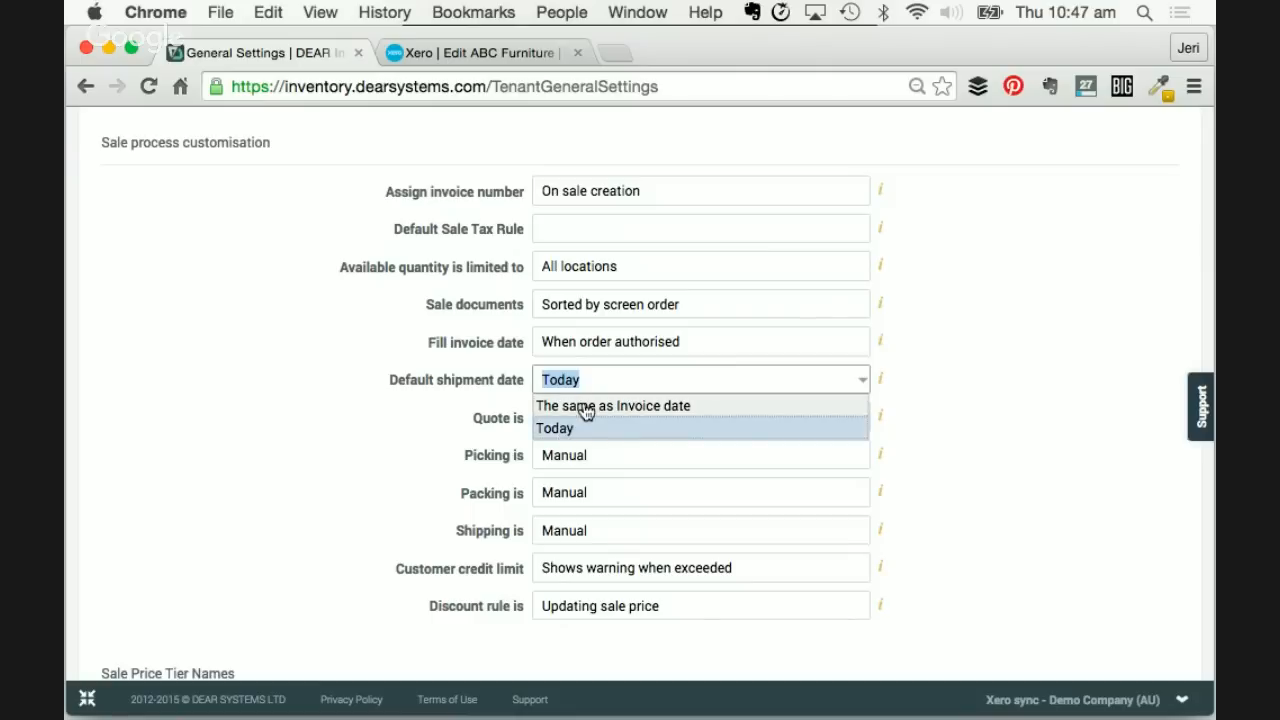
pyautogui.click(586, 406)
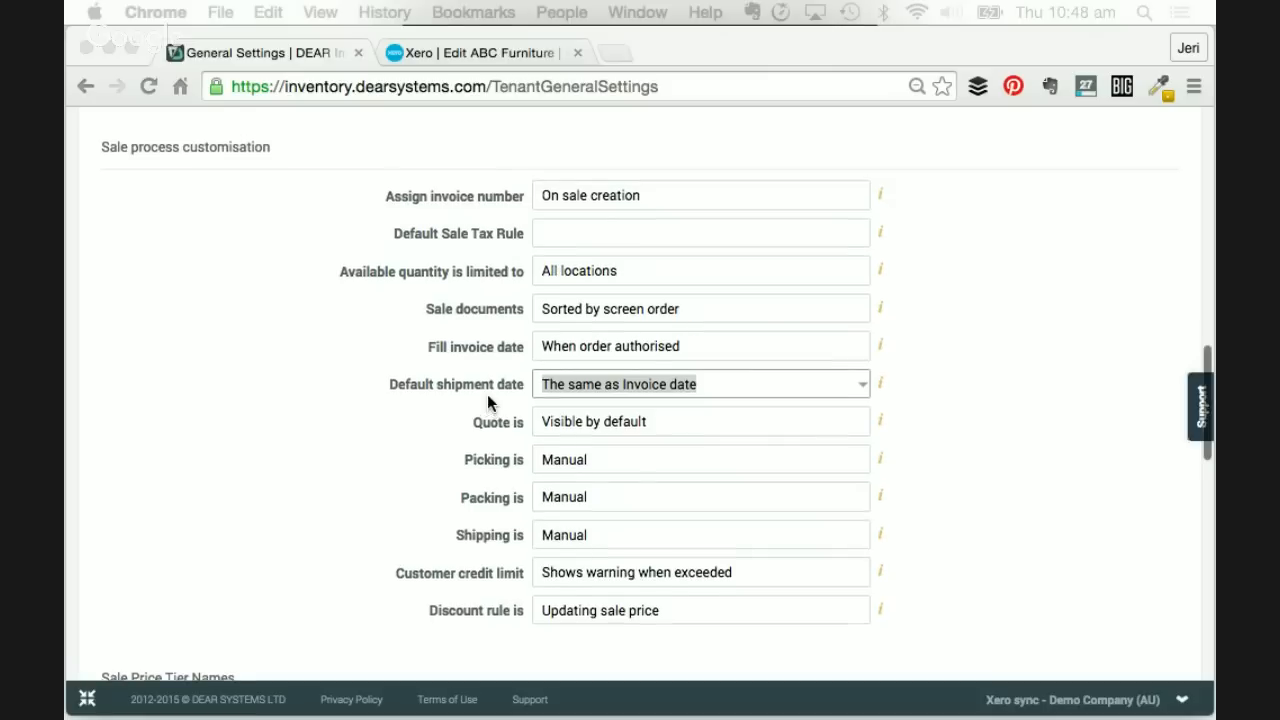
pyautogui.scroll(1, 488, 397)
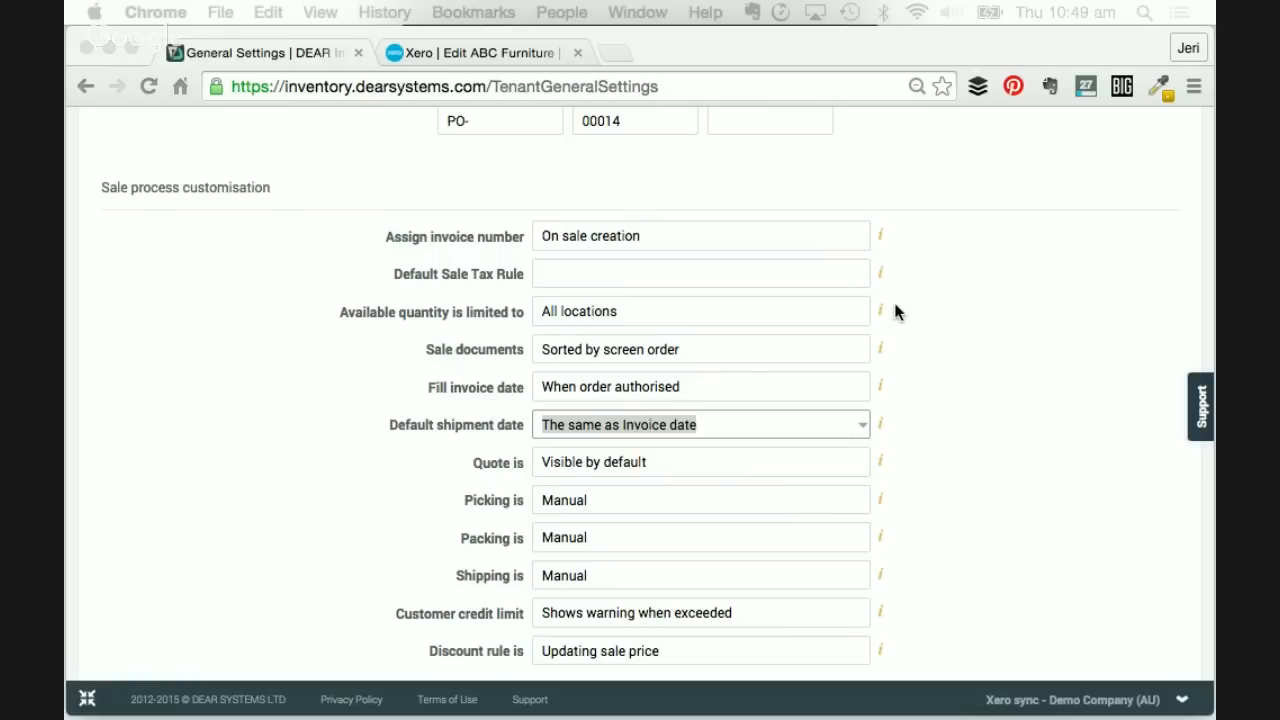
pyautogui.scroll(15, 895, 313)
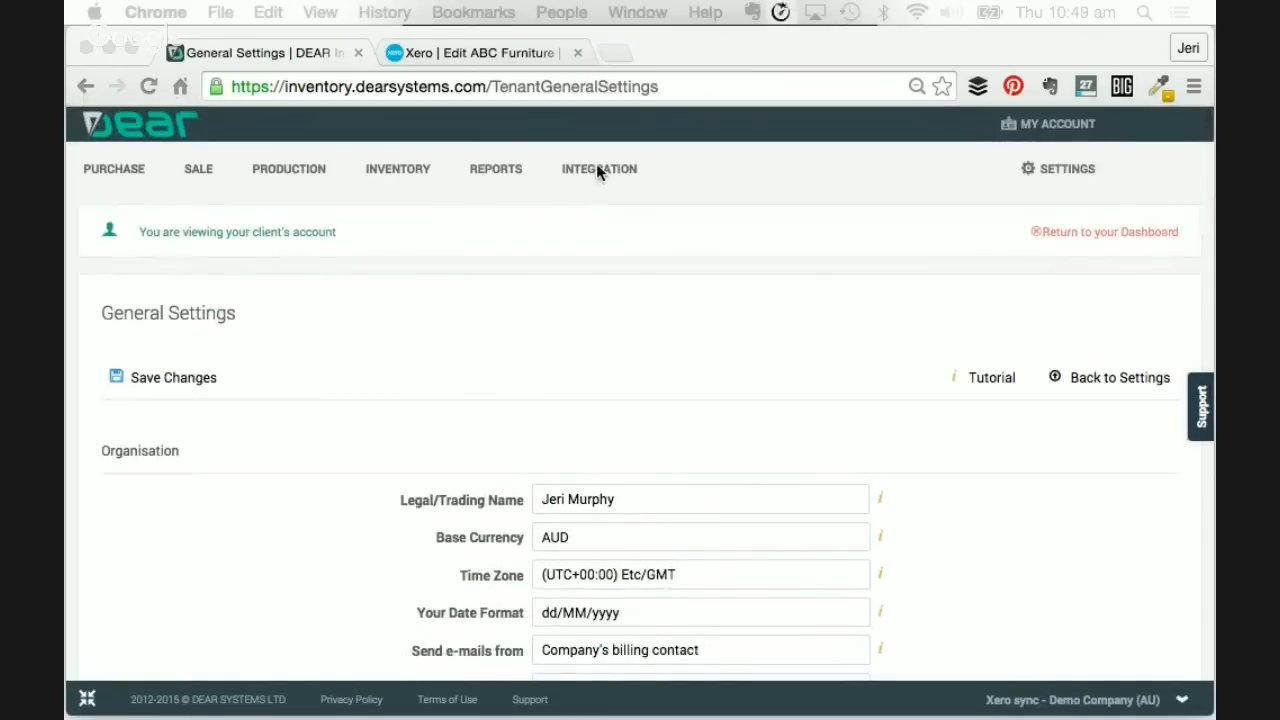
# - Leave the settings page for Integrations and browse the Xero, DEAR API, Stripe, Vend and PayPal cards
pyautogui.click(597, 168)
pyautogui.click(782, 345)
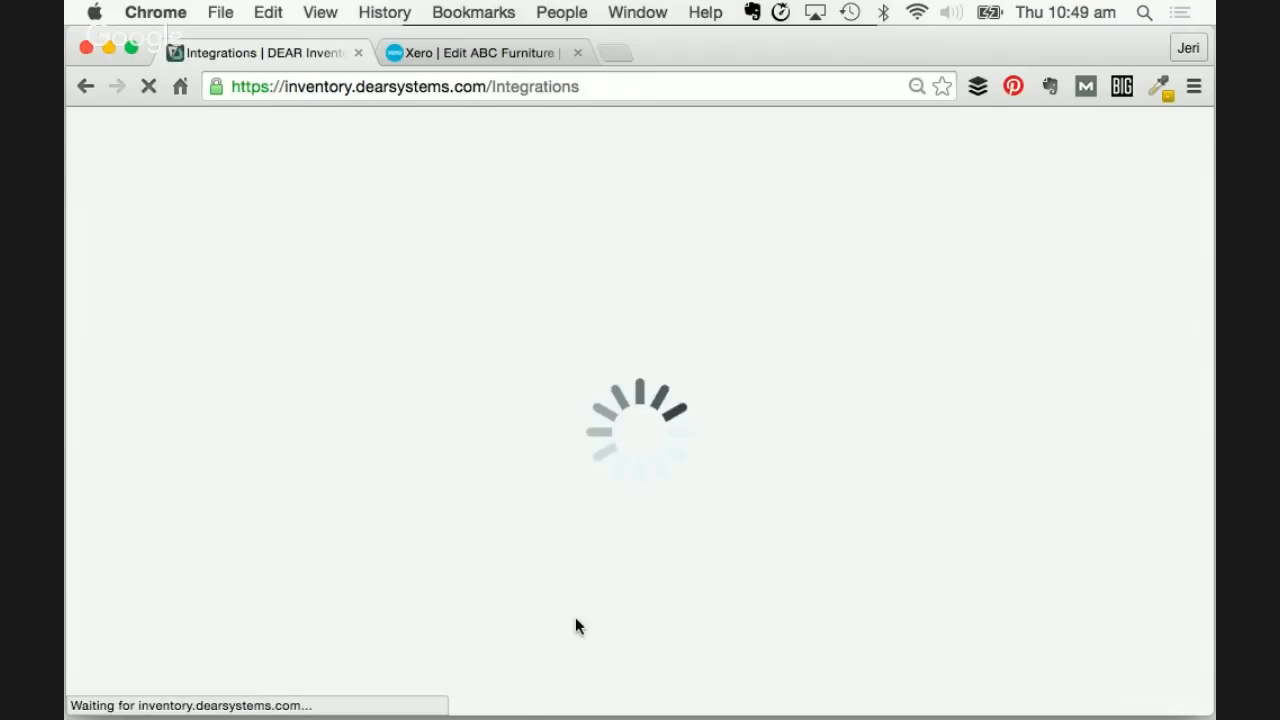
pyautogui.scroll(-3, 585, 400)
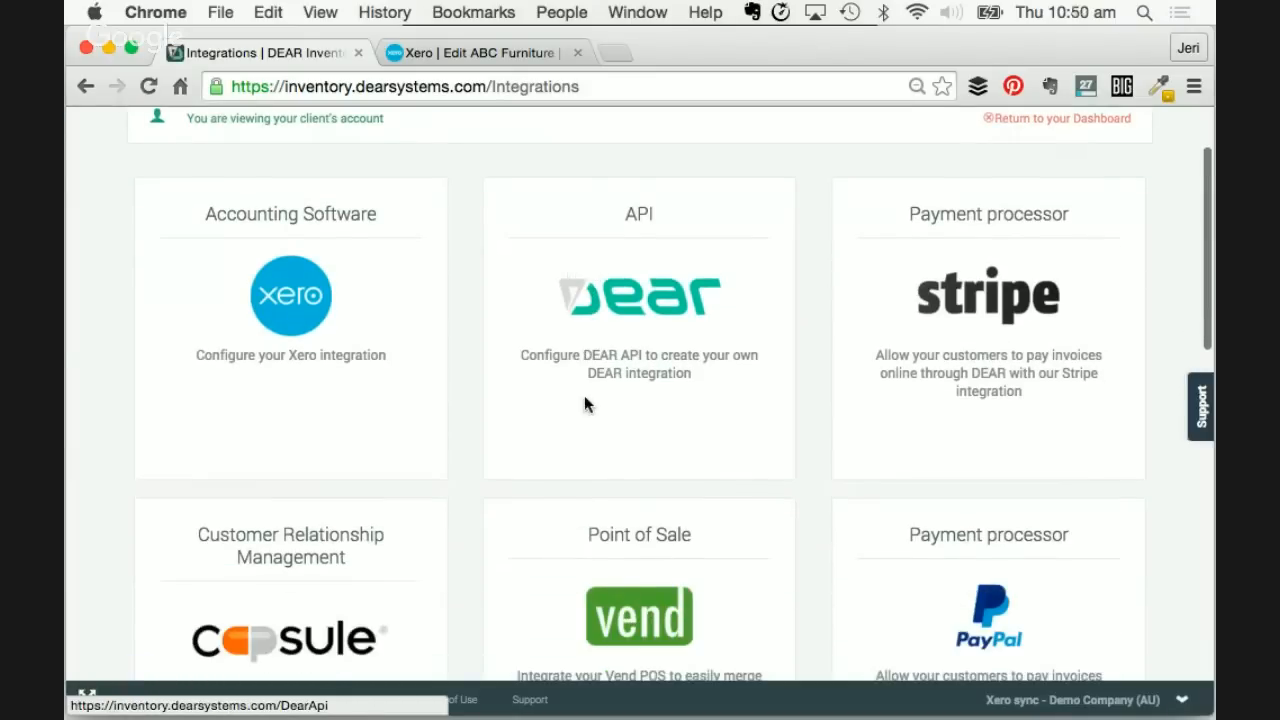
pyautogui.scroll(-1, 585, 397)
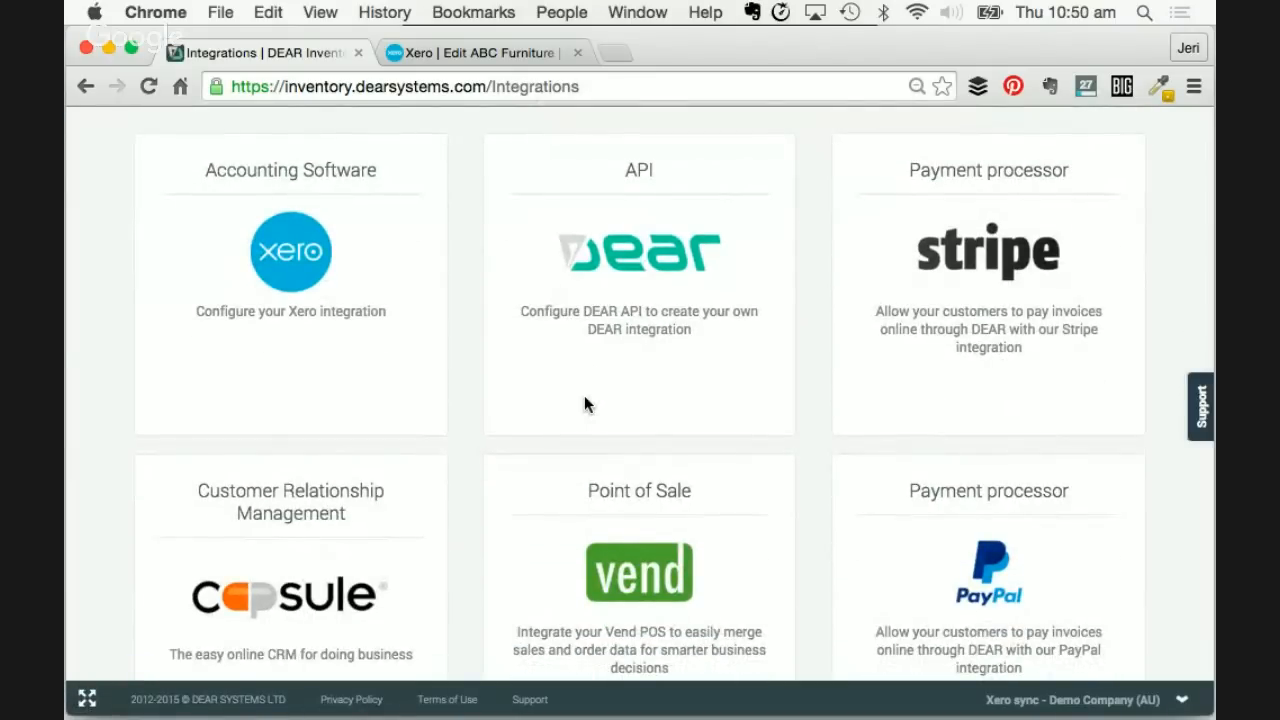
pyautogui.scroll(-10, 585, 410)
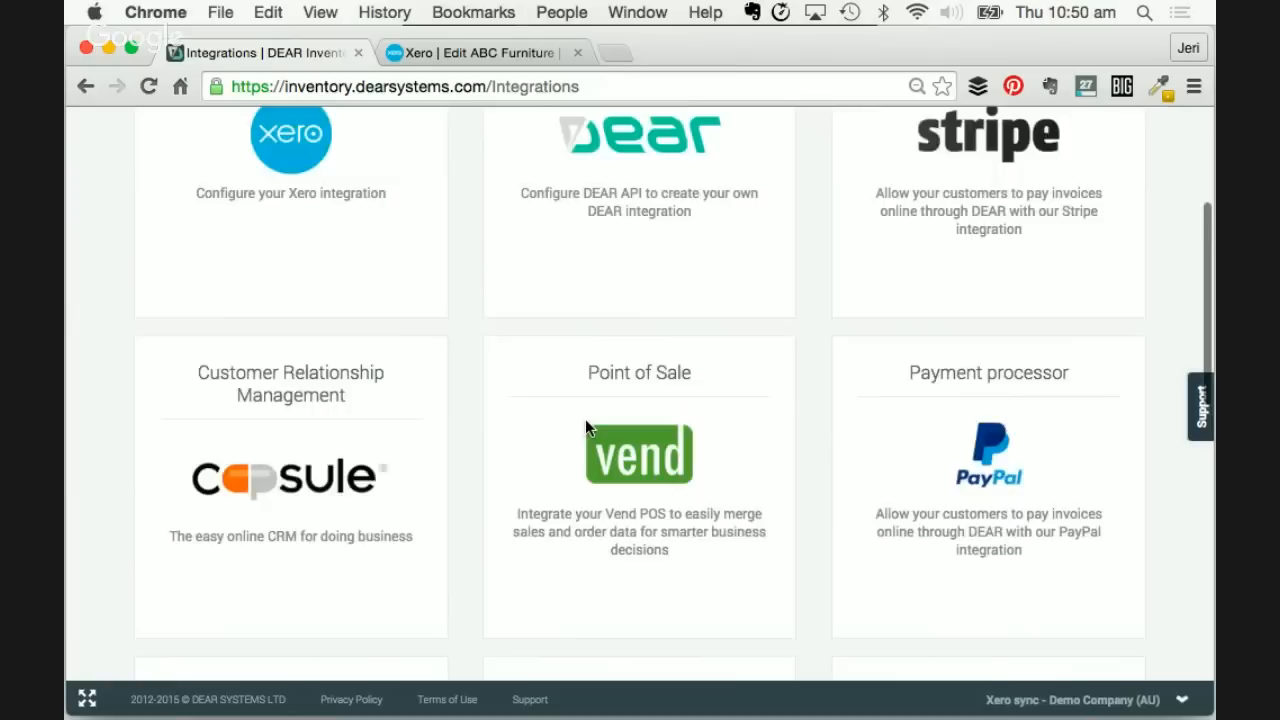